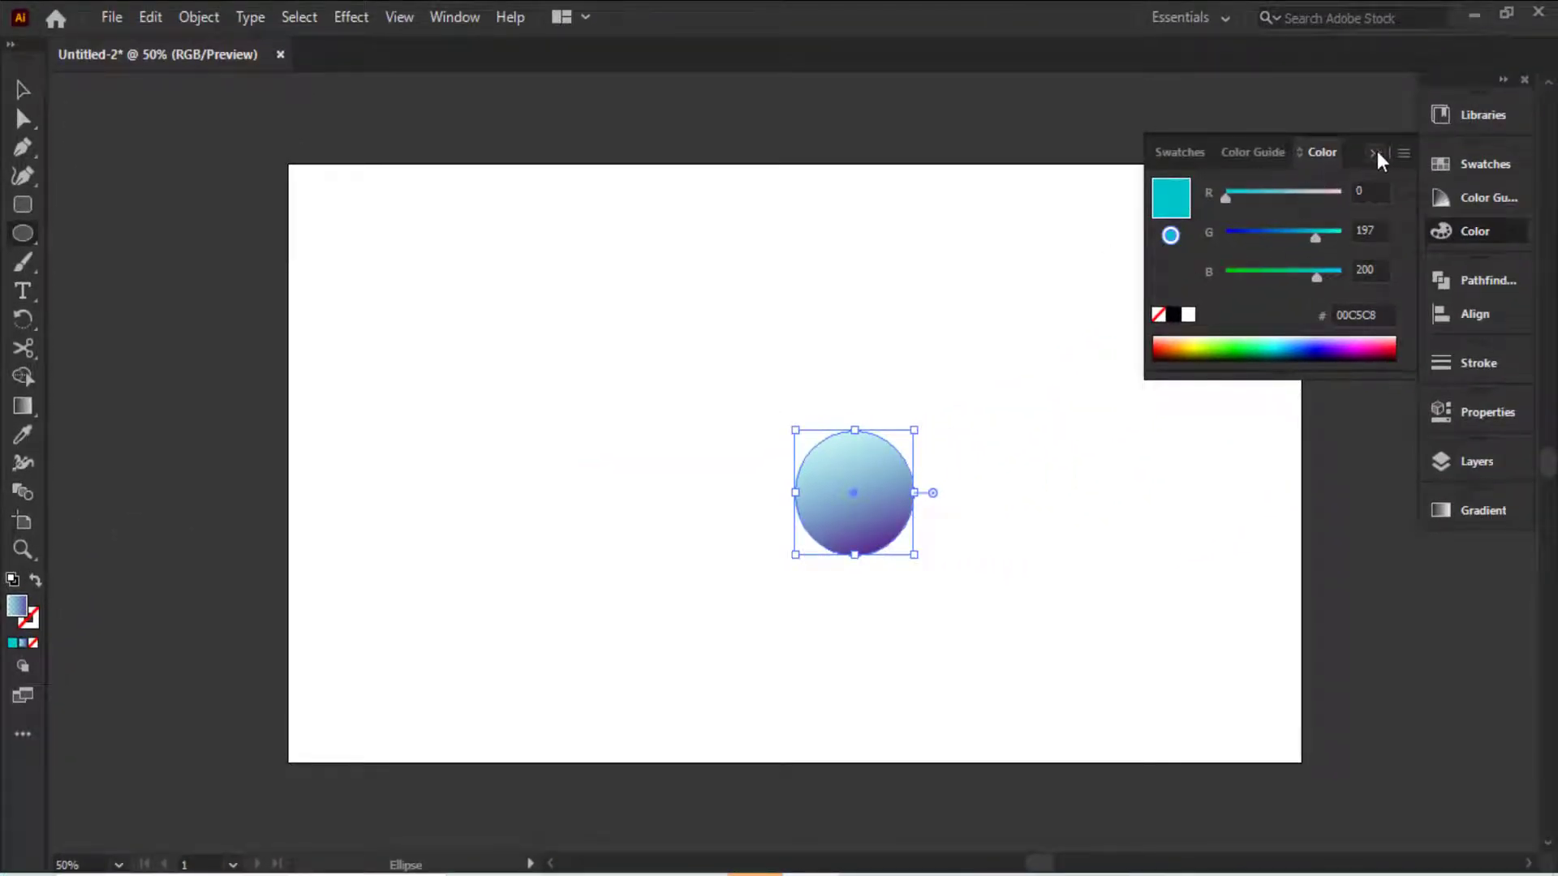
Move the gradient circle to the artboard's upper middle and place a duplicate diagonally below-left of it, with their edges meeting.
click(1375, 152)
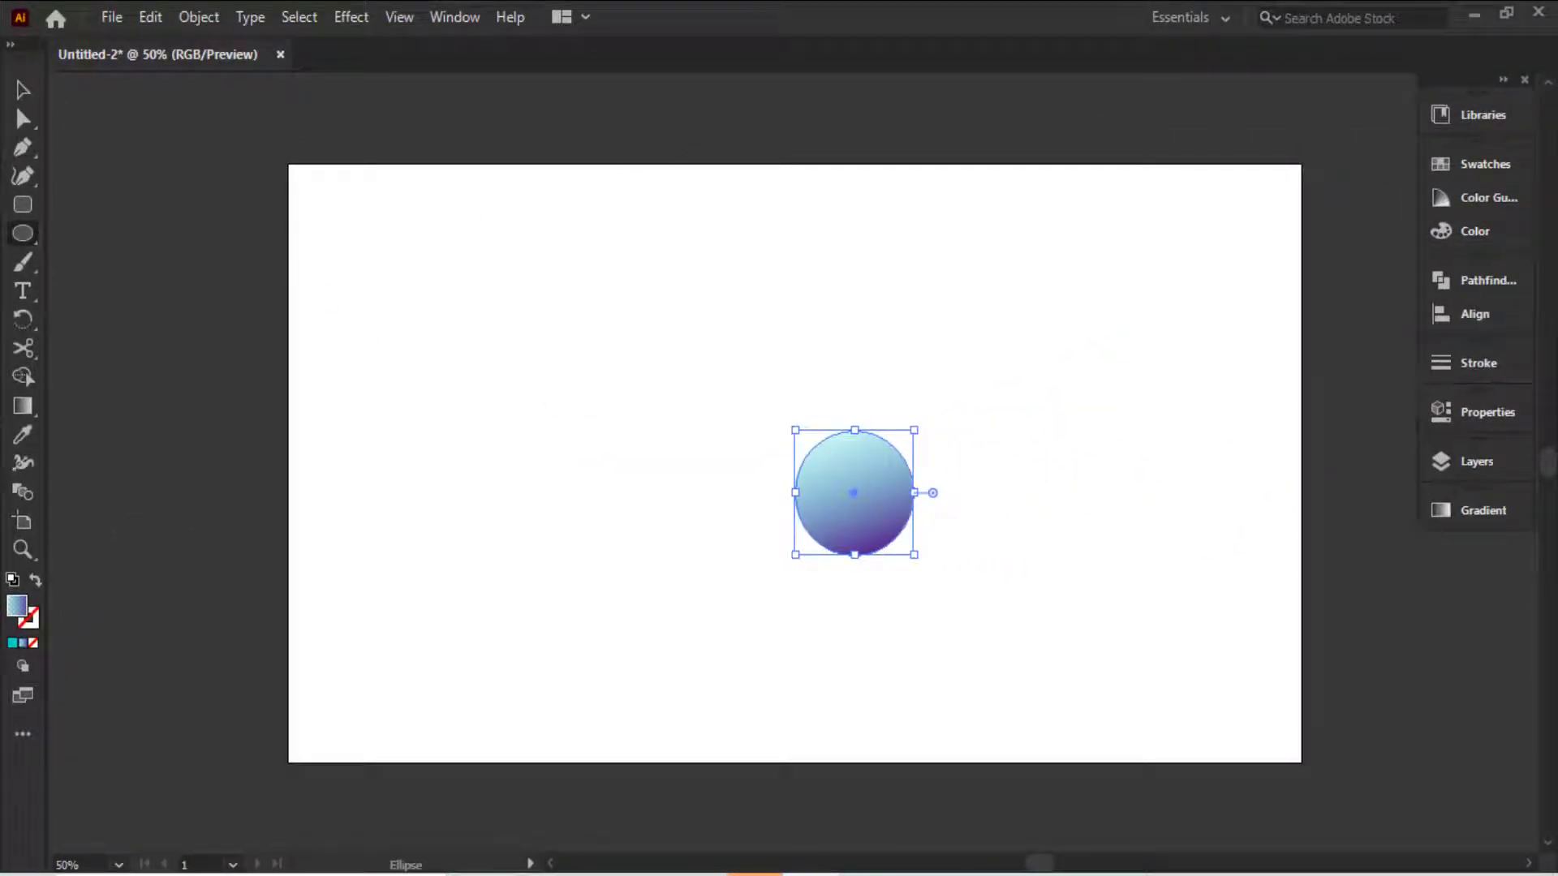
click(22, 90)
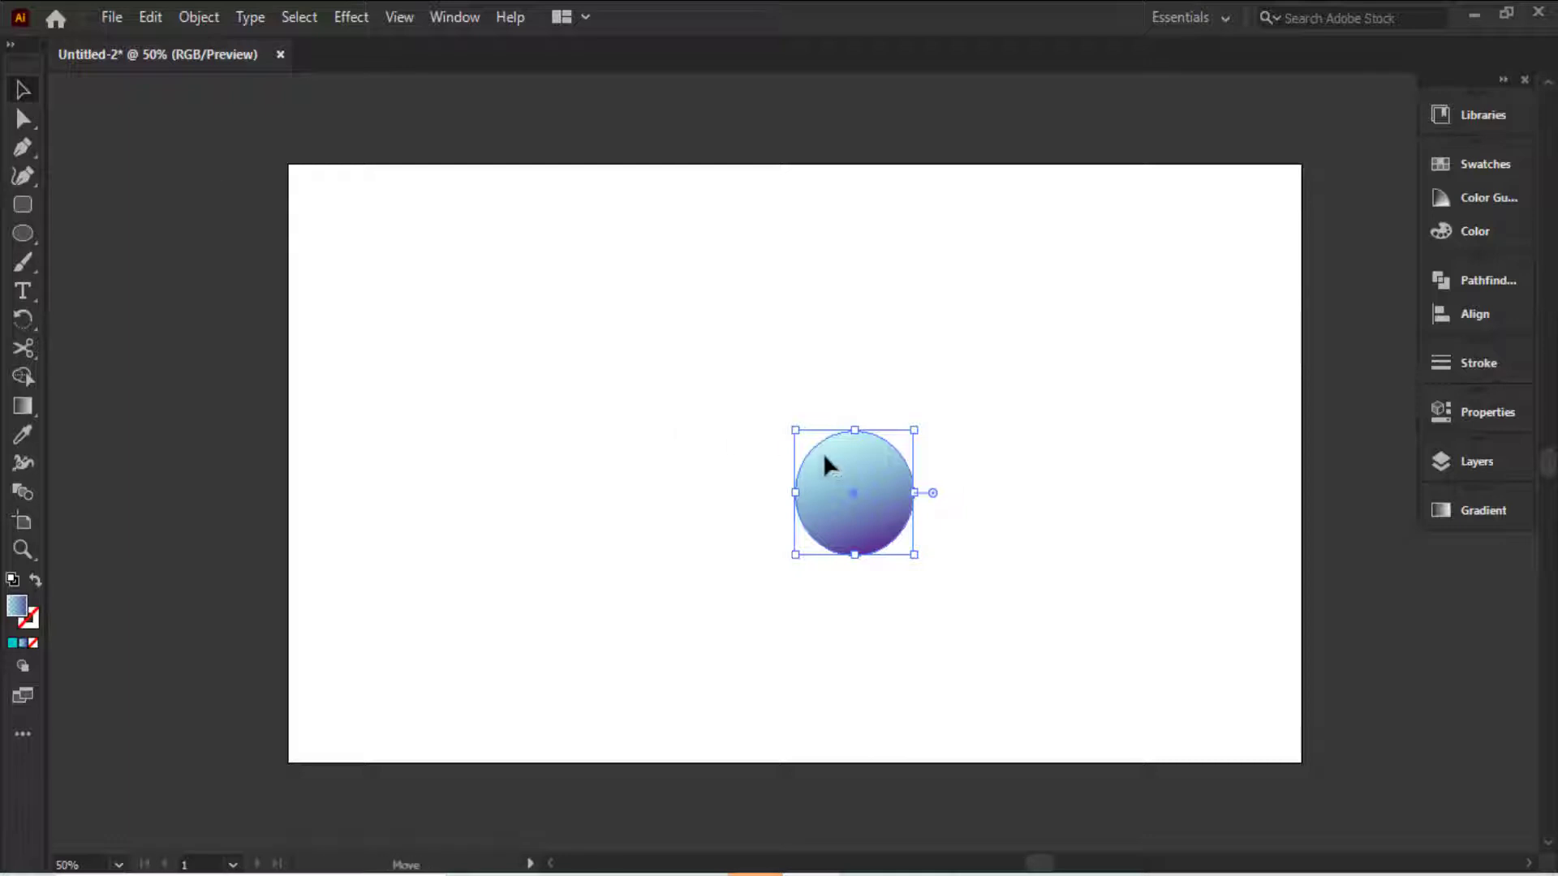
drag(828, 464, 773, 268)
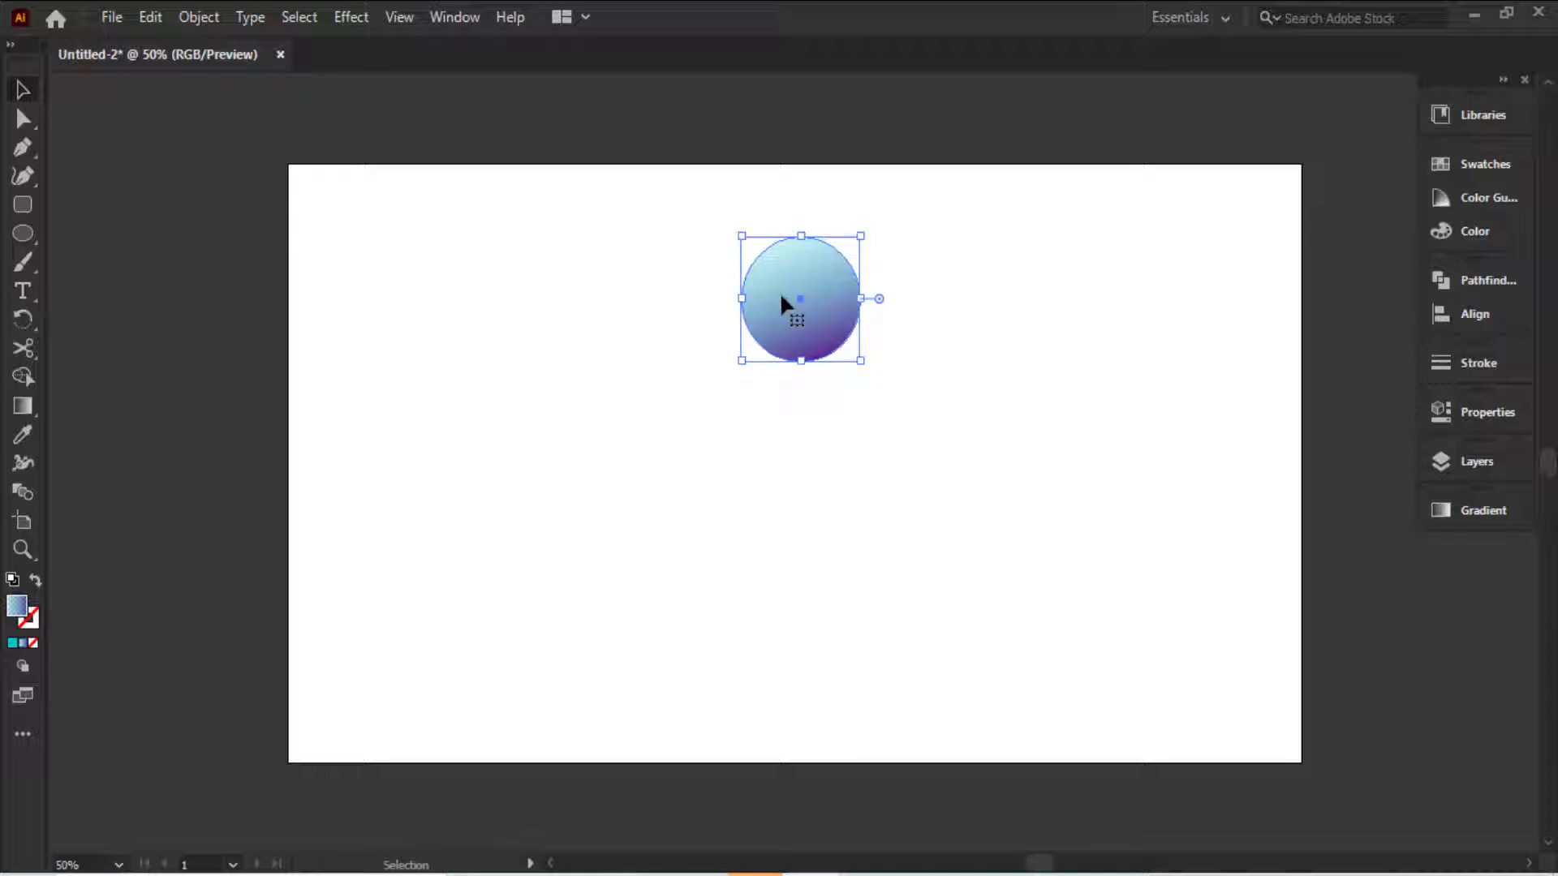
drag(777, 294, 699, 390)
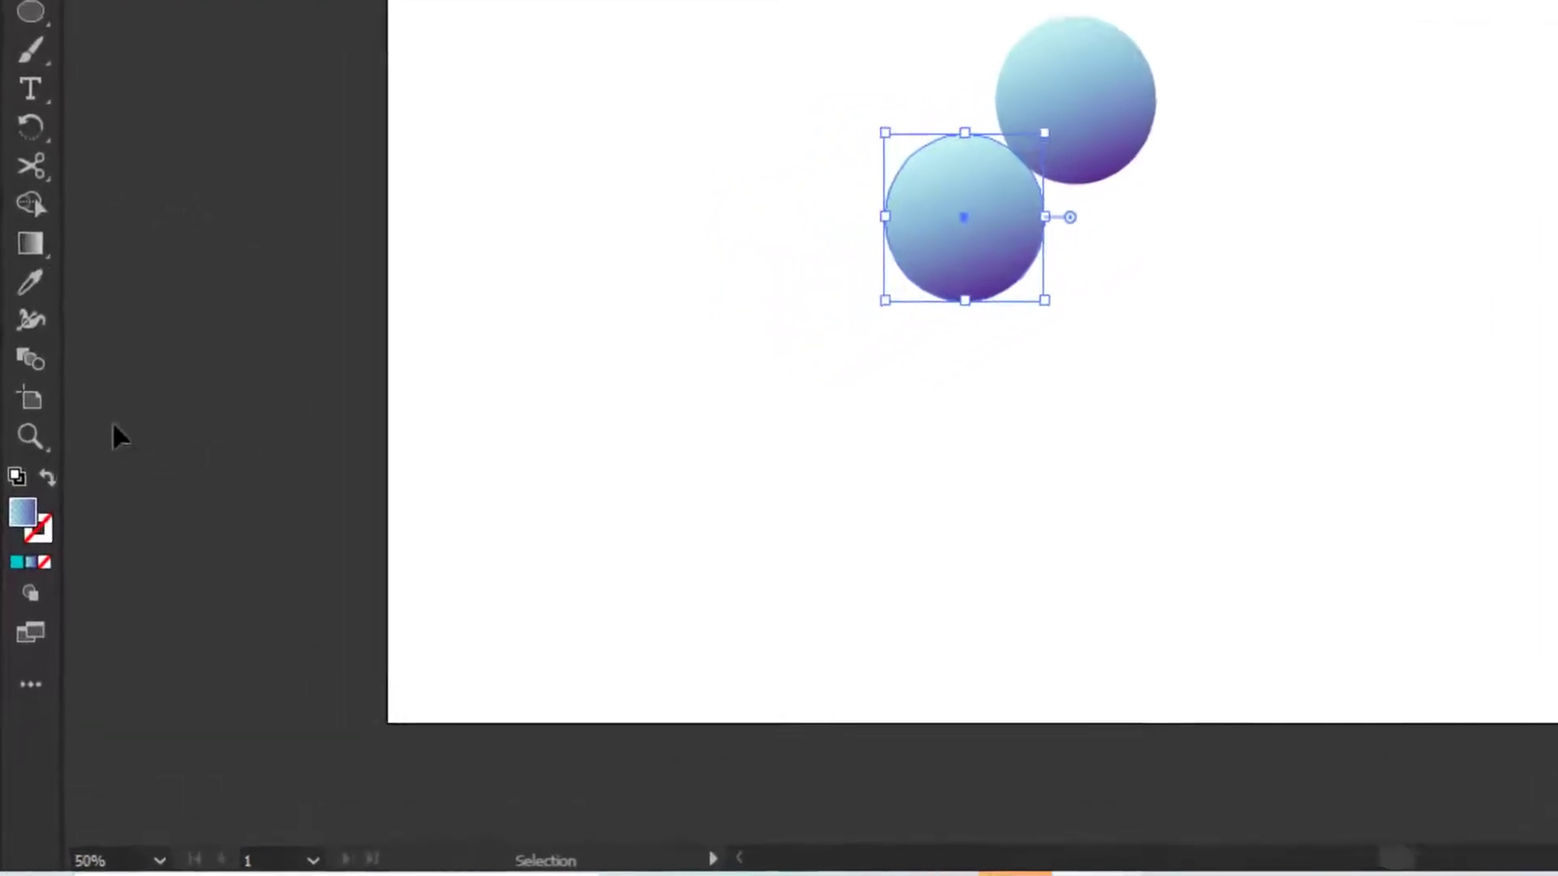
Show the contact area between the two circles up close in Outline view.
click(33, 440)
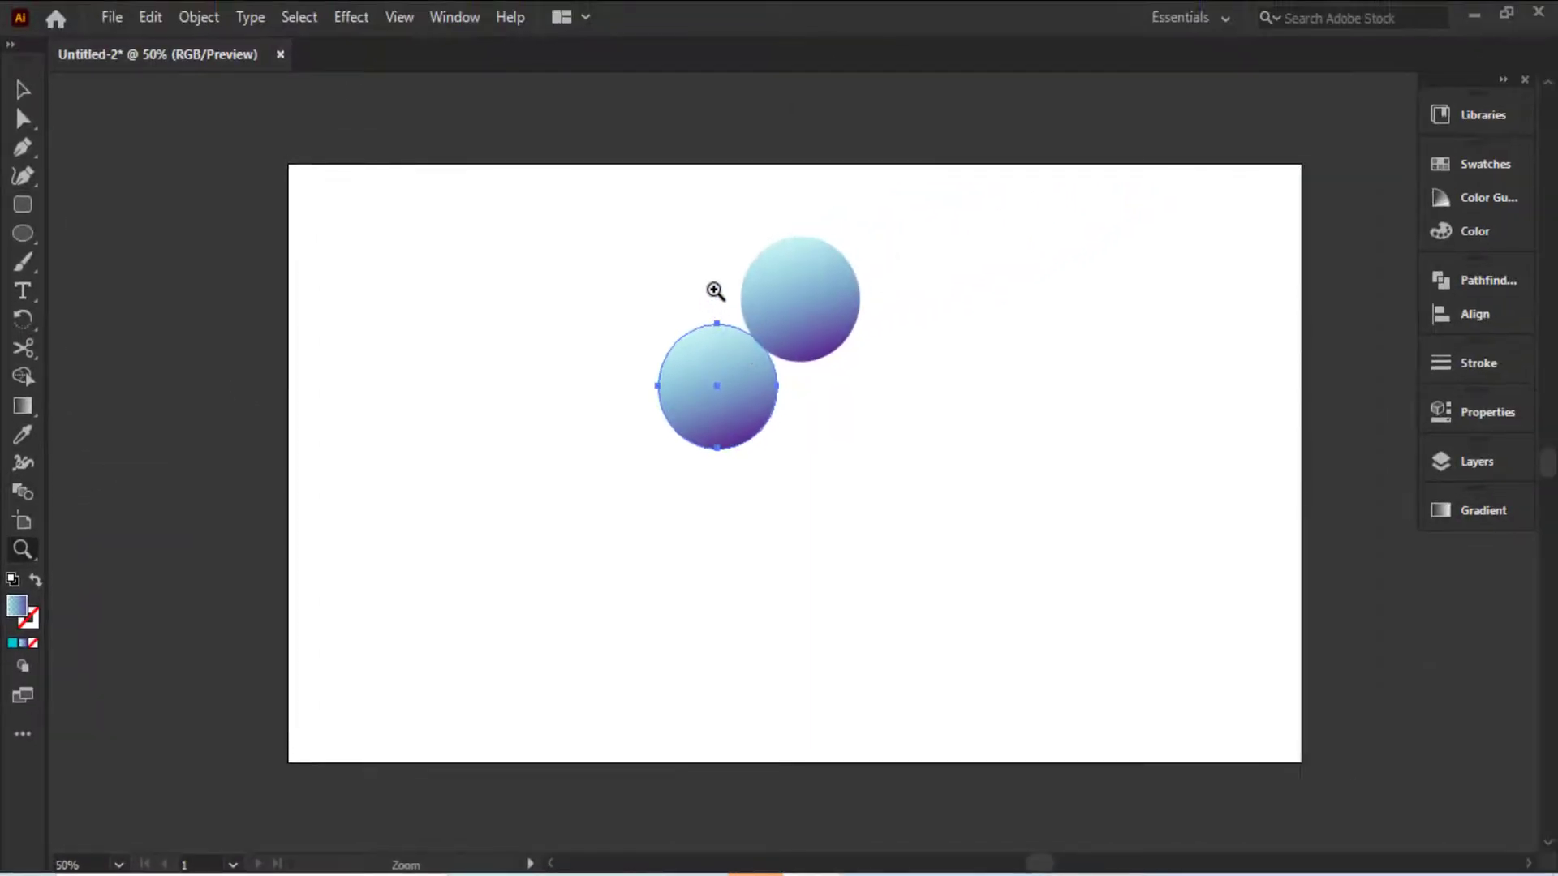
drag(715, 290, 797, 384)
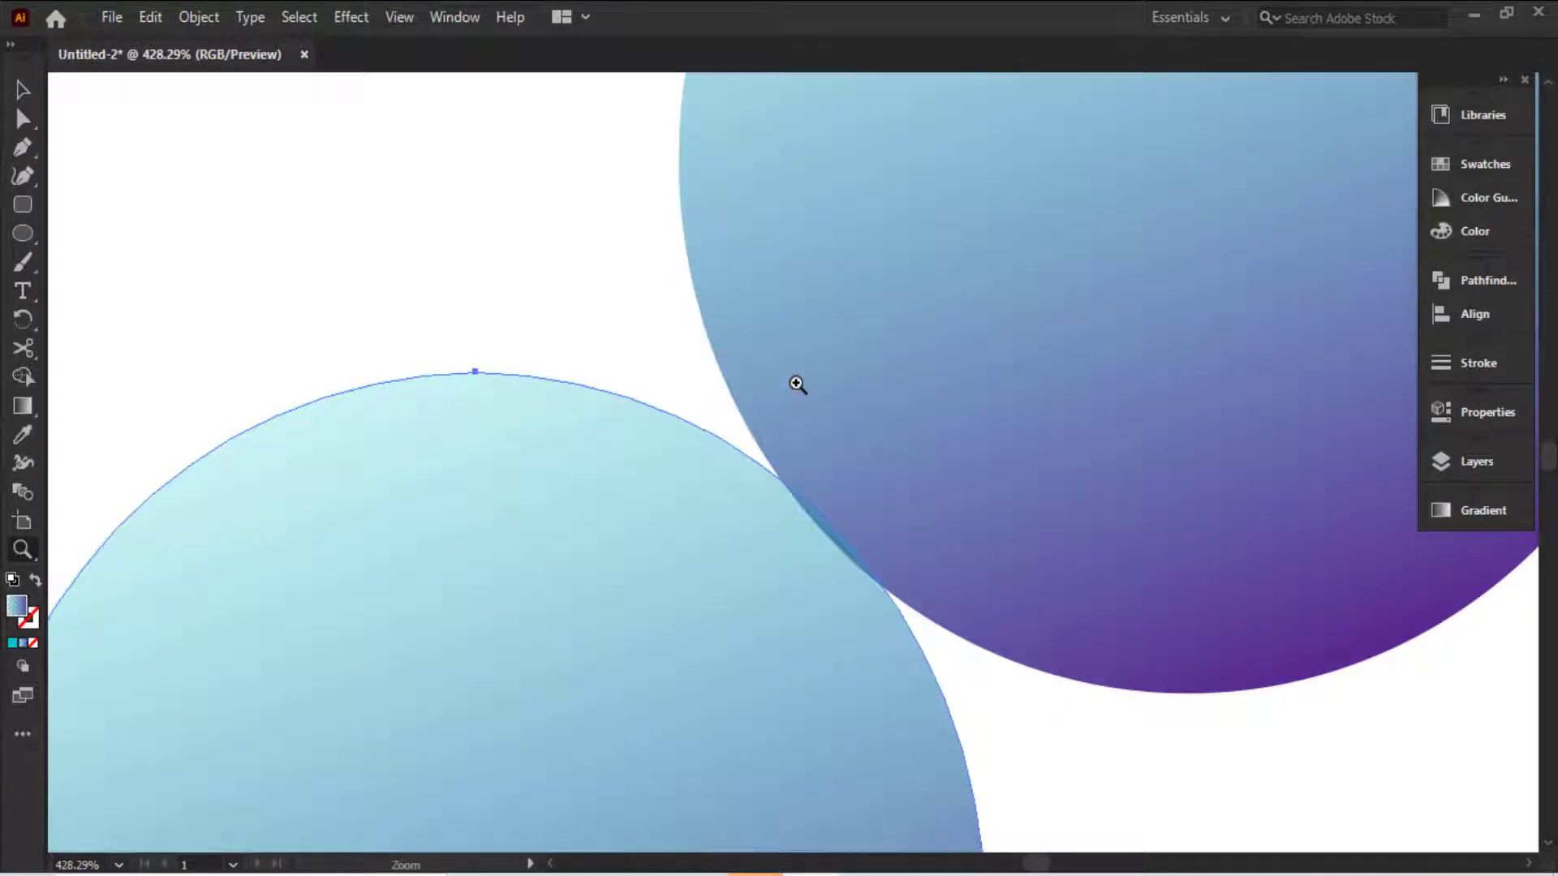
key(ctrl+y)
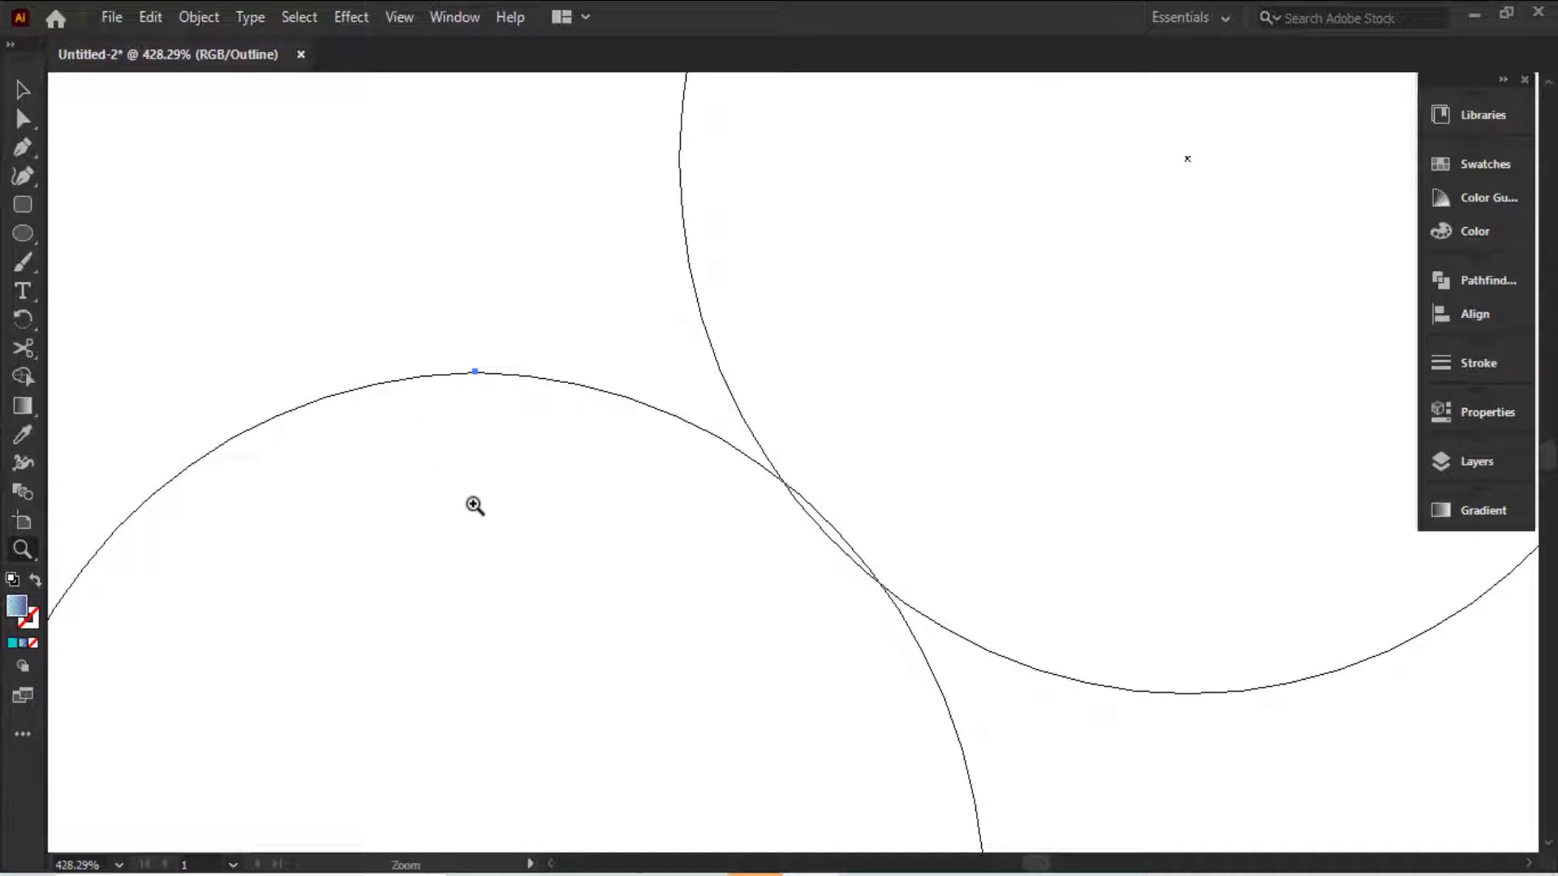
key(v)
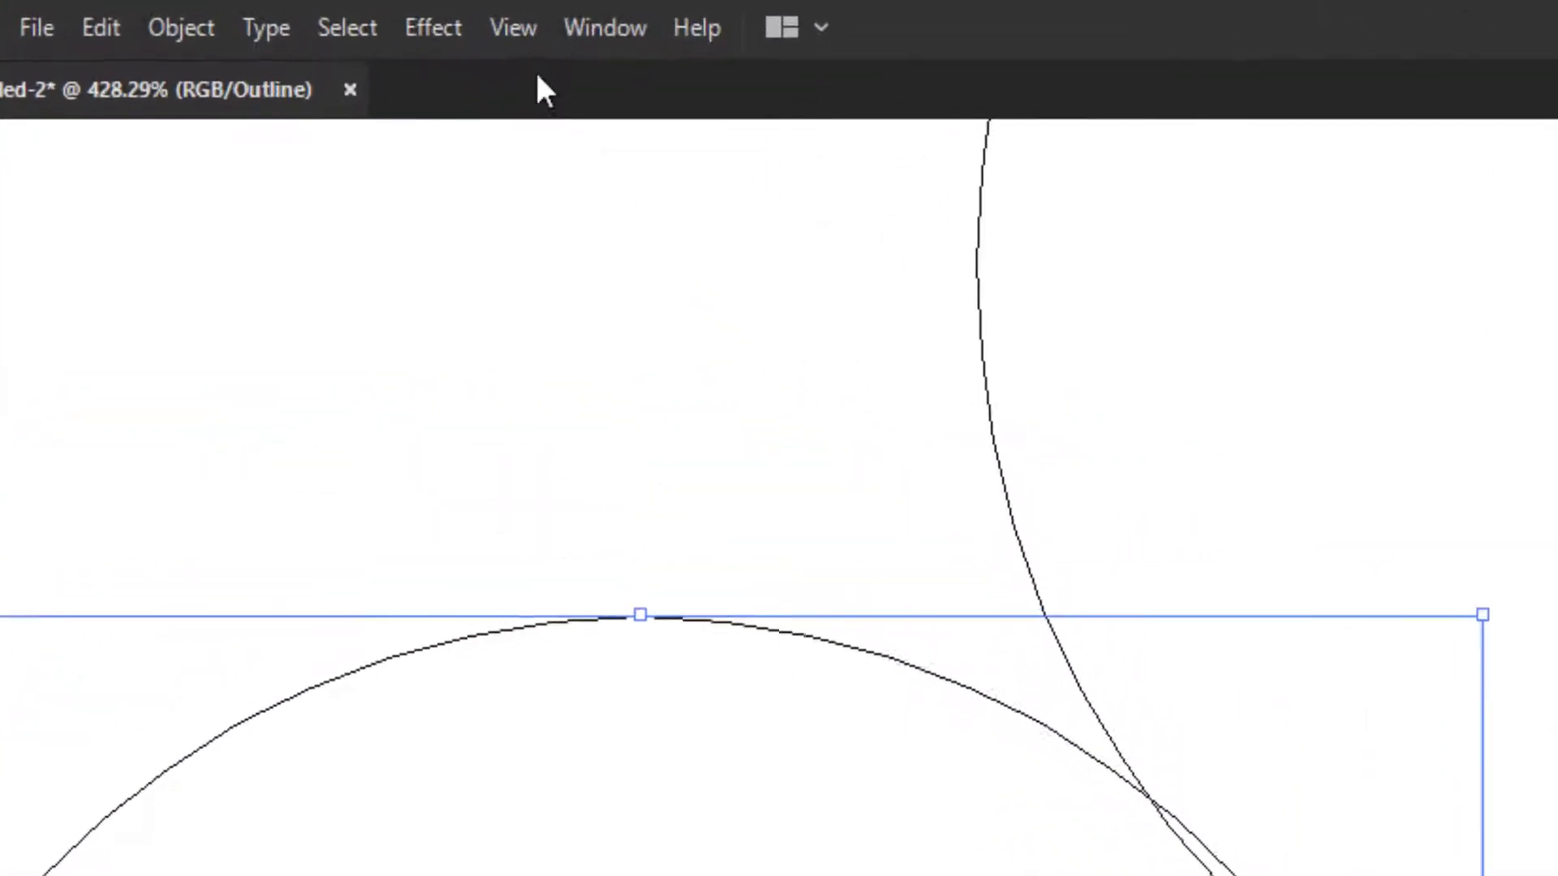
click(526, 29)
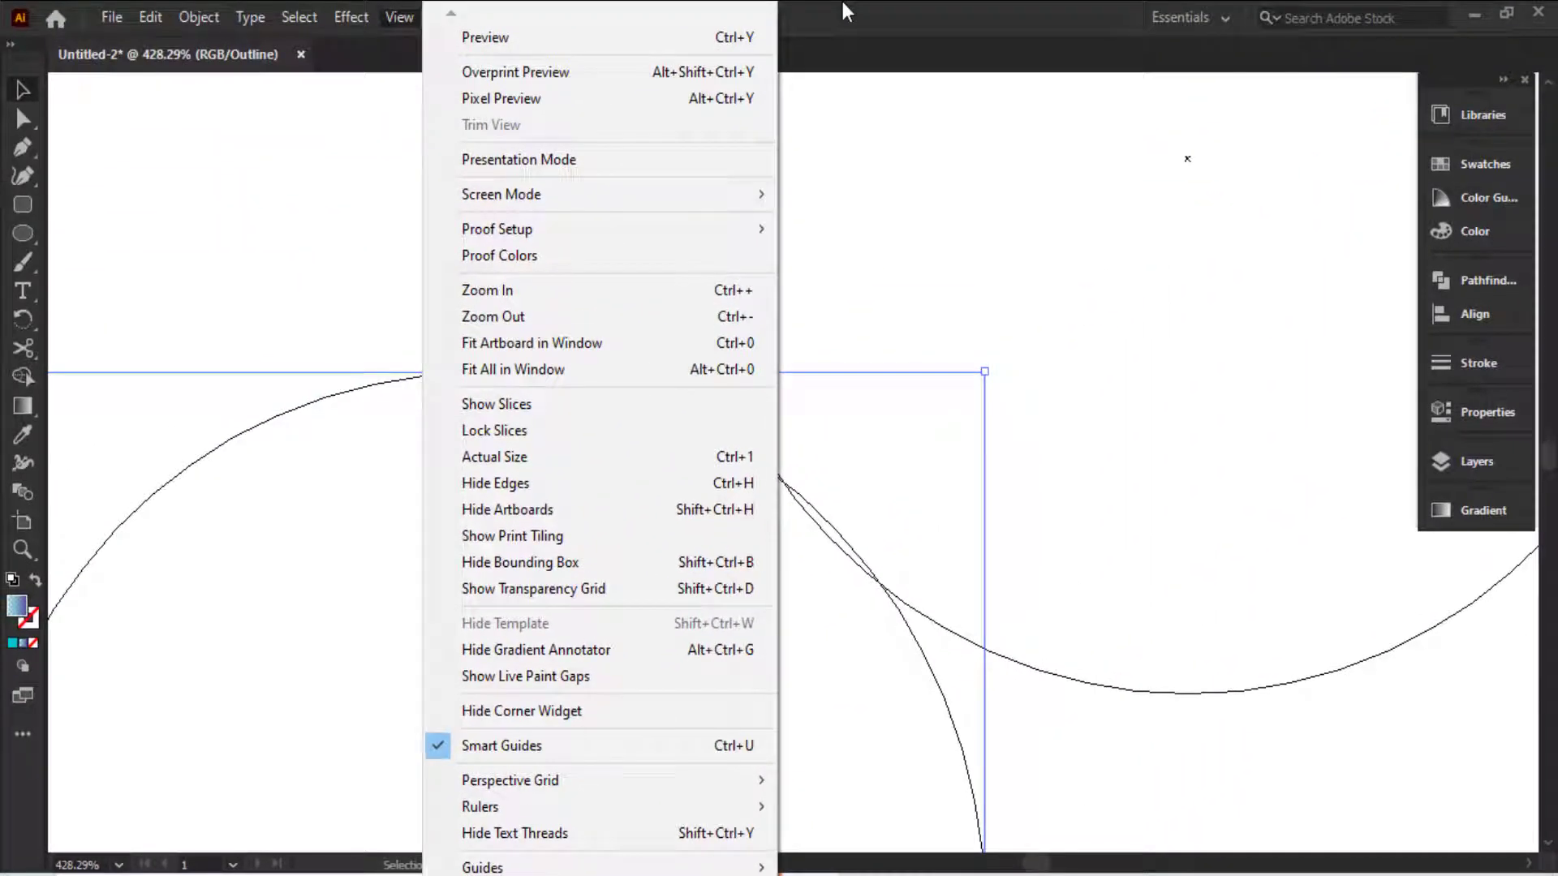
click(842, 2)
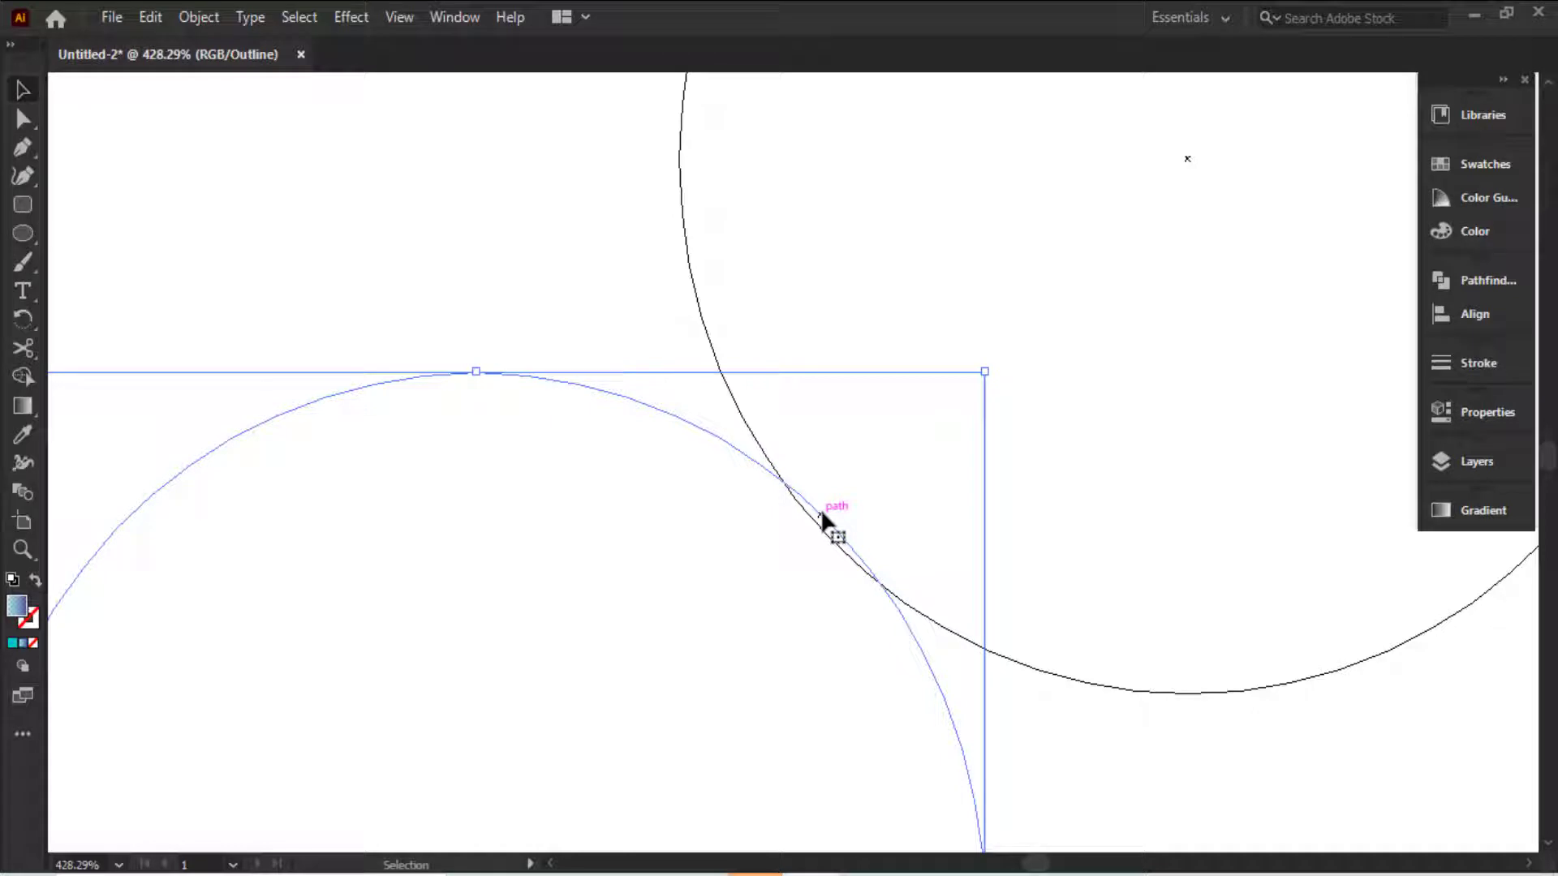
Shift the lower-left circle slightly until its outline just touches the upper circle's, and return to Preview mode.
mouse_move(821, 511)
mouse_down()
mouse_move(795, 532)
mouse_move(816, 524)
mouse_up()
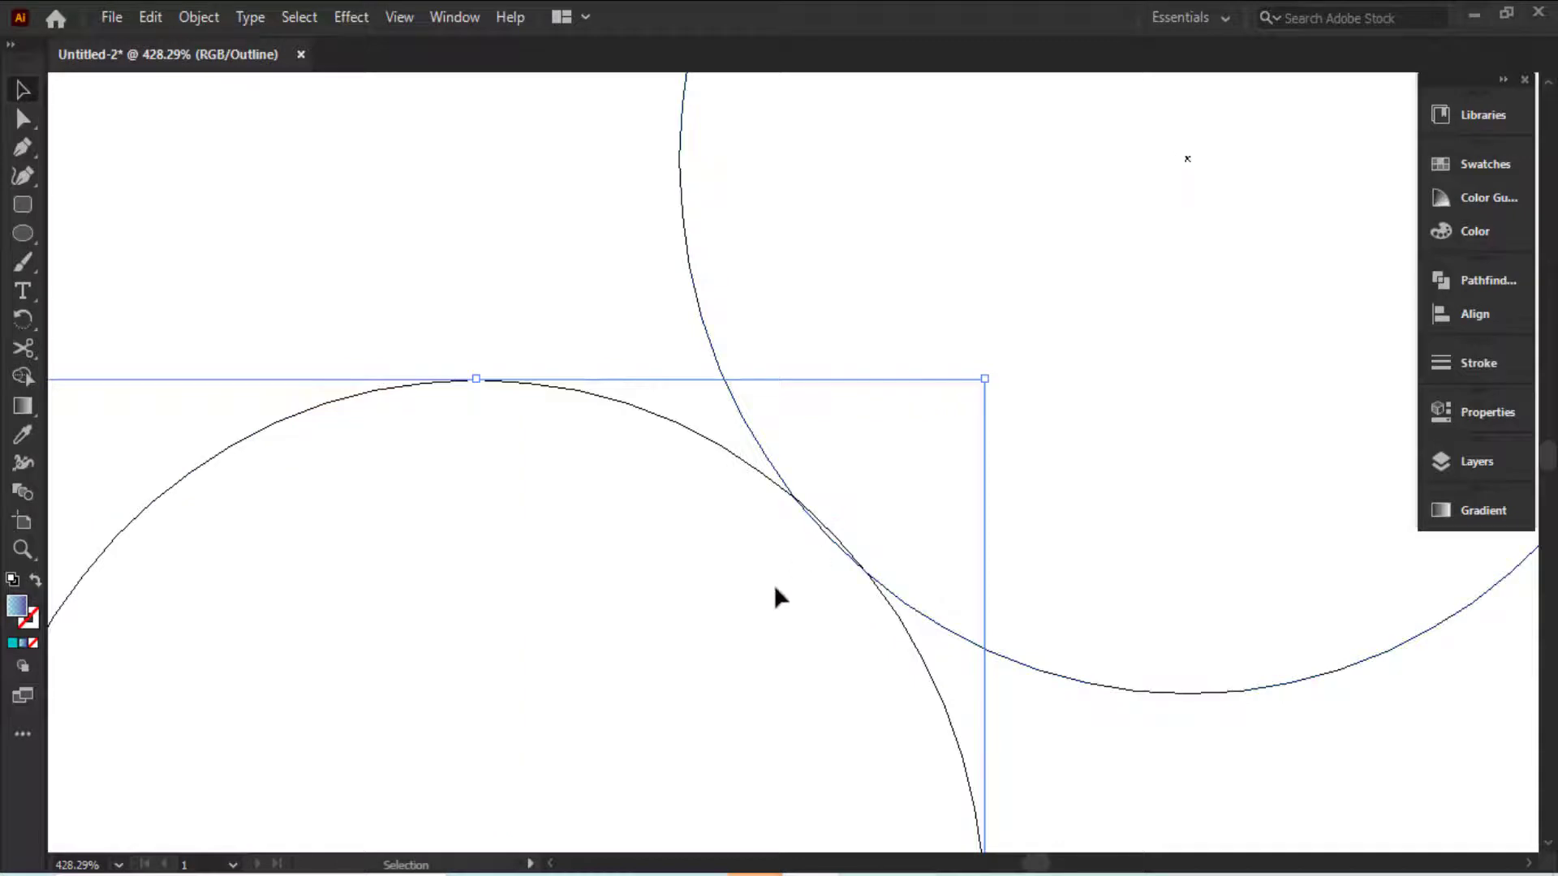
click(775, 585)
click(808, 512)
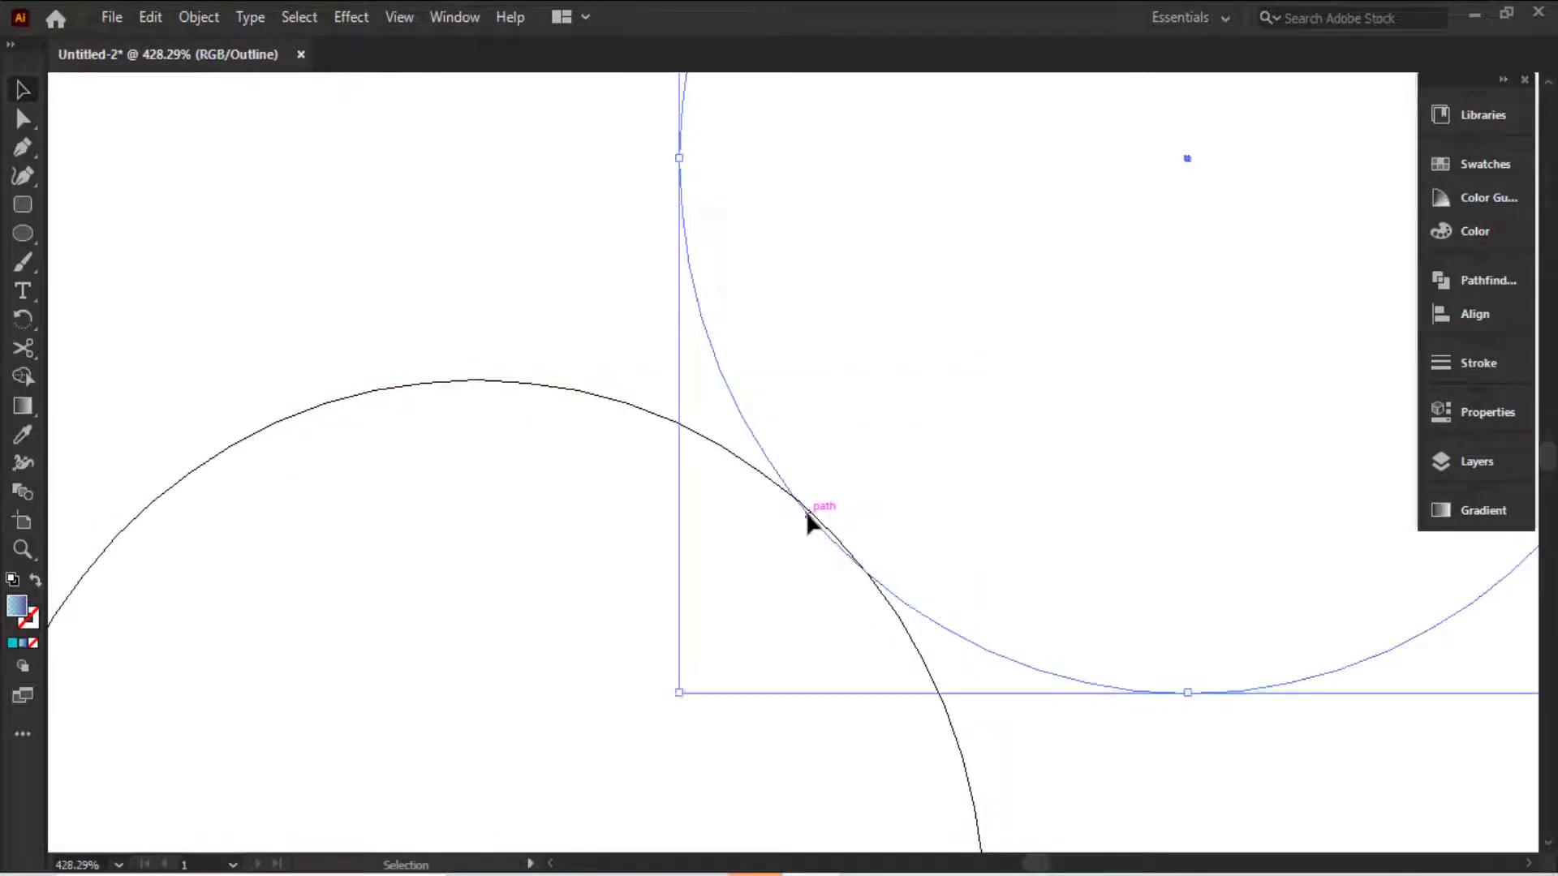
click(702, 439)
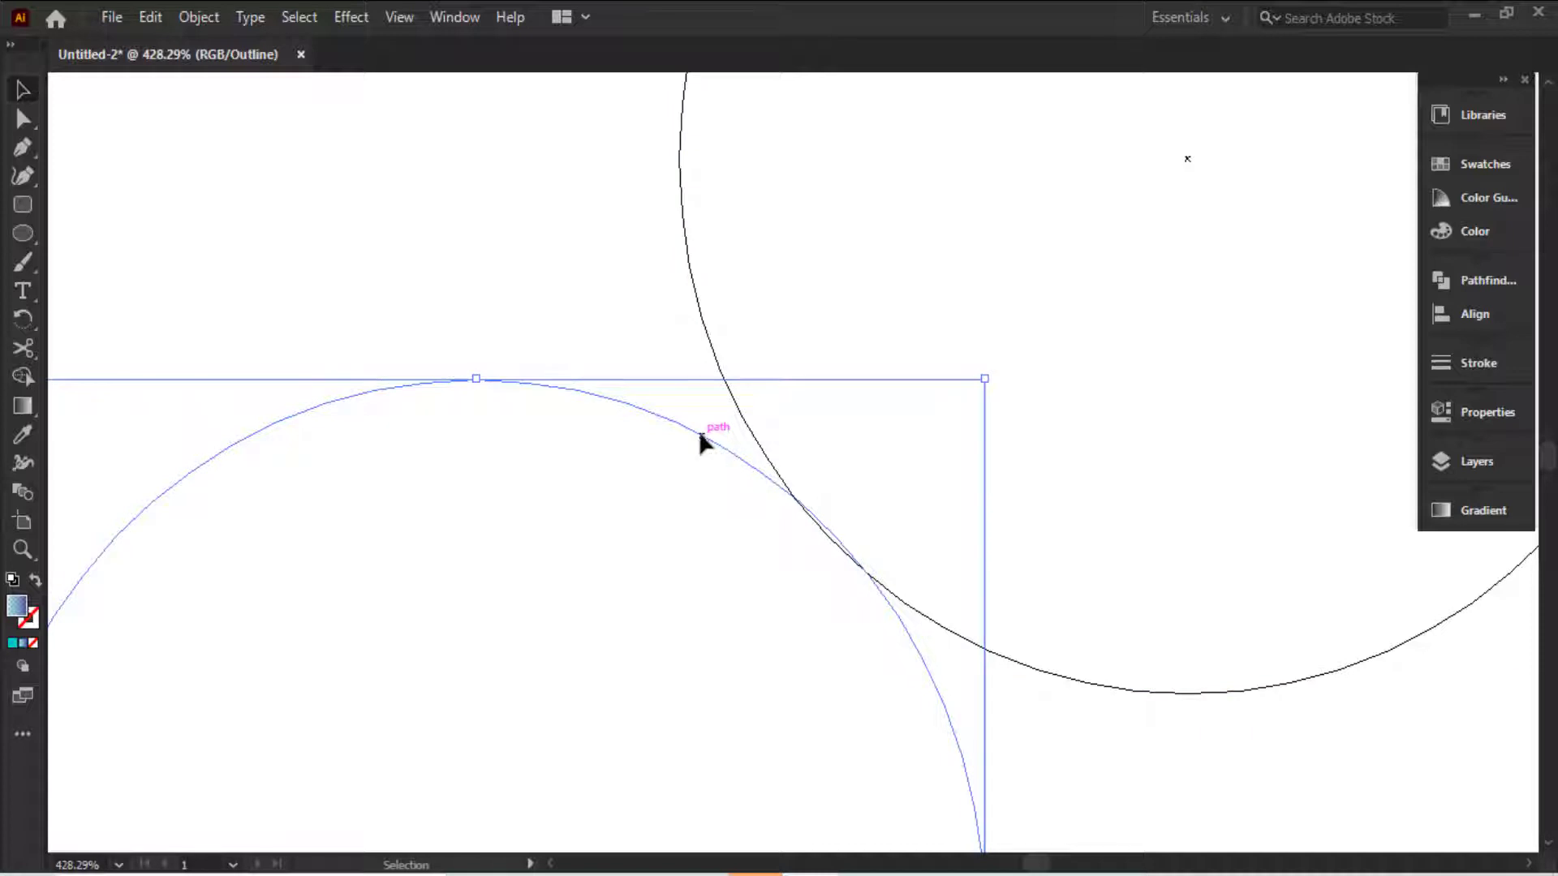
mouse_move(699, 433)
mouse_down()
mouse_move(667, 451)
mouse_move(694, 438)
mouse_up()
click(621, 341)
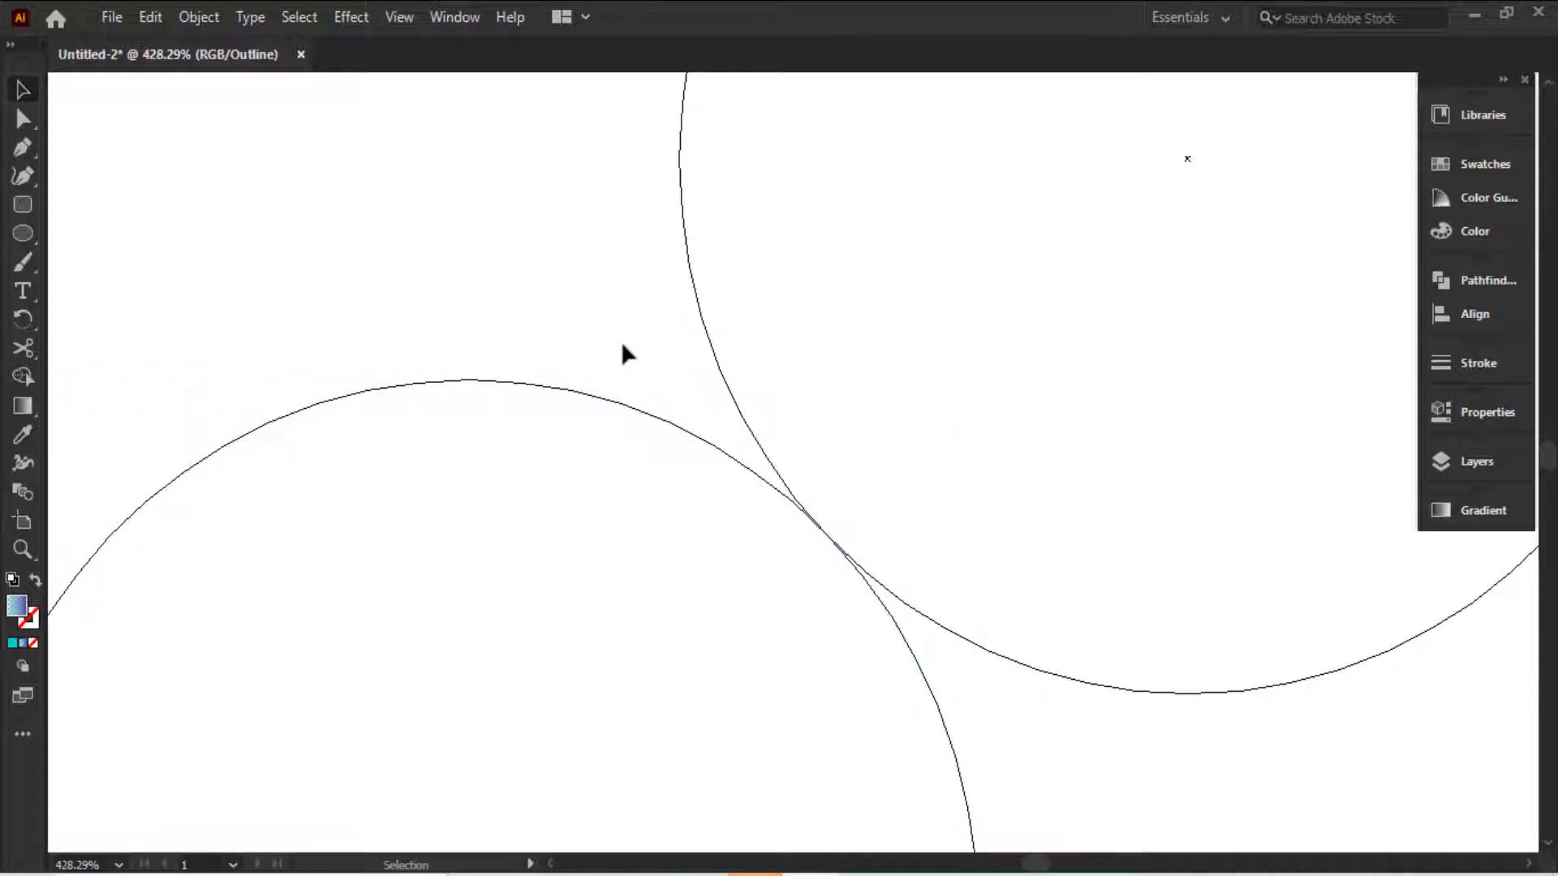
key(ctrl+minus)
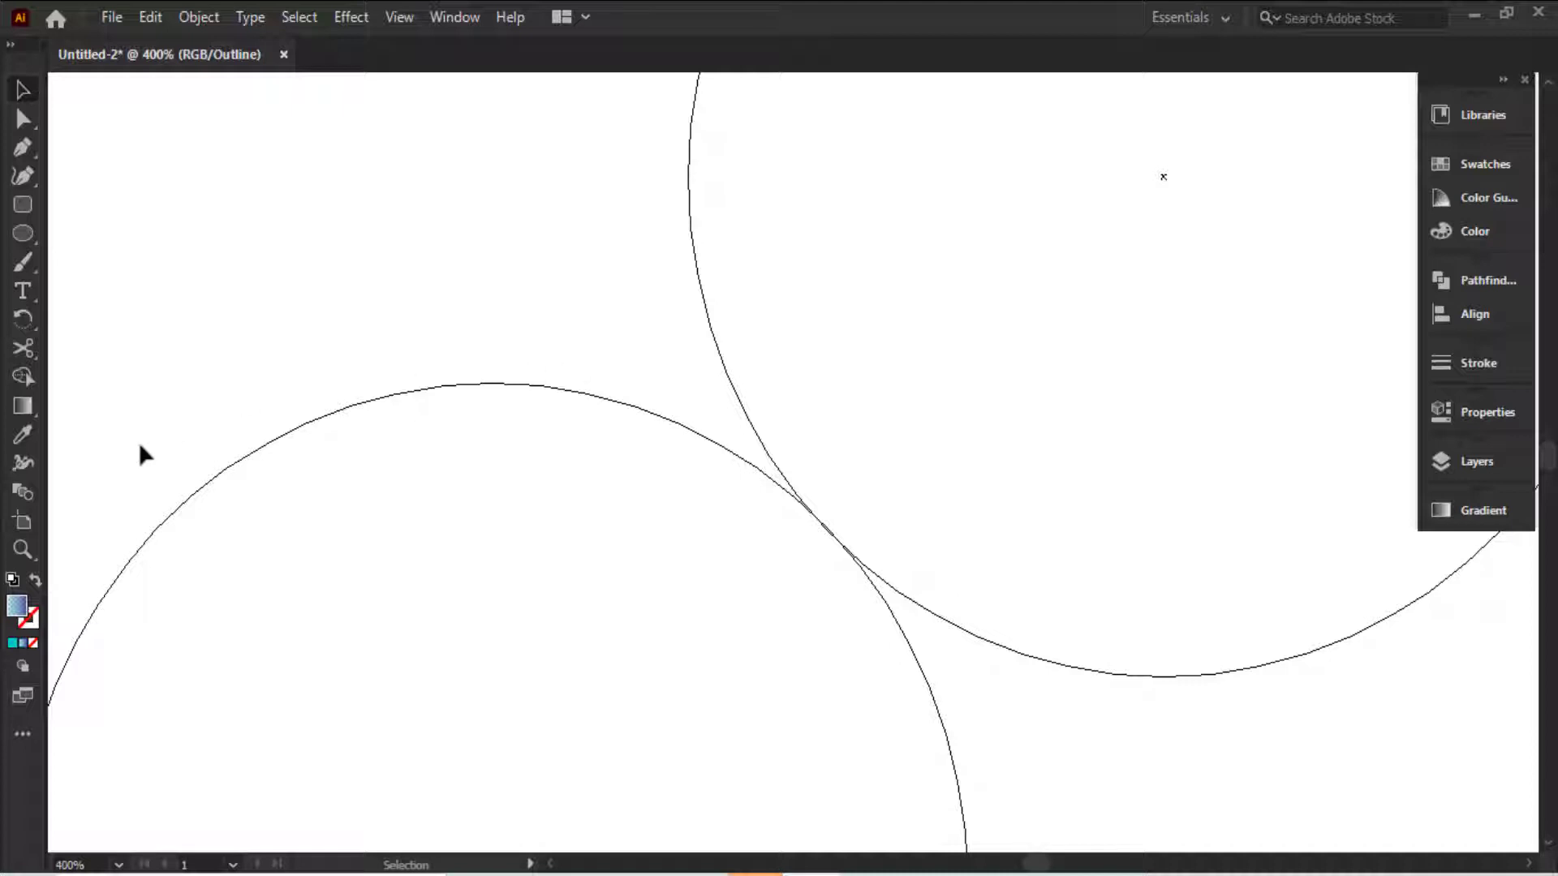
key(ctrl+minus)
key(ctrl+minus)
key(ctrl+minus)
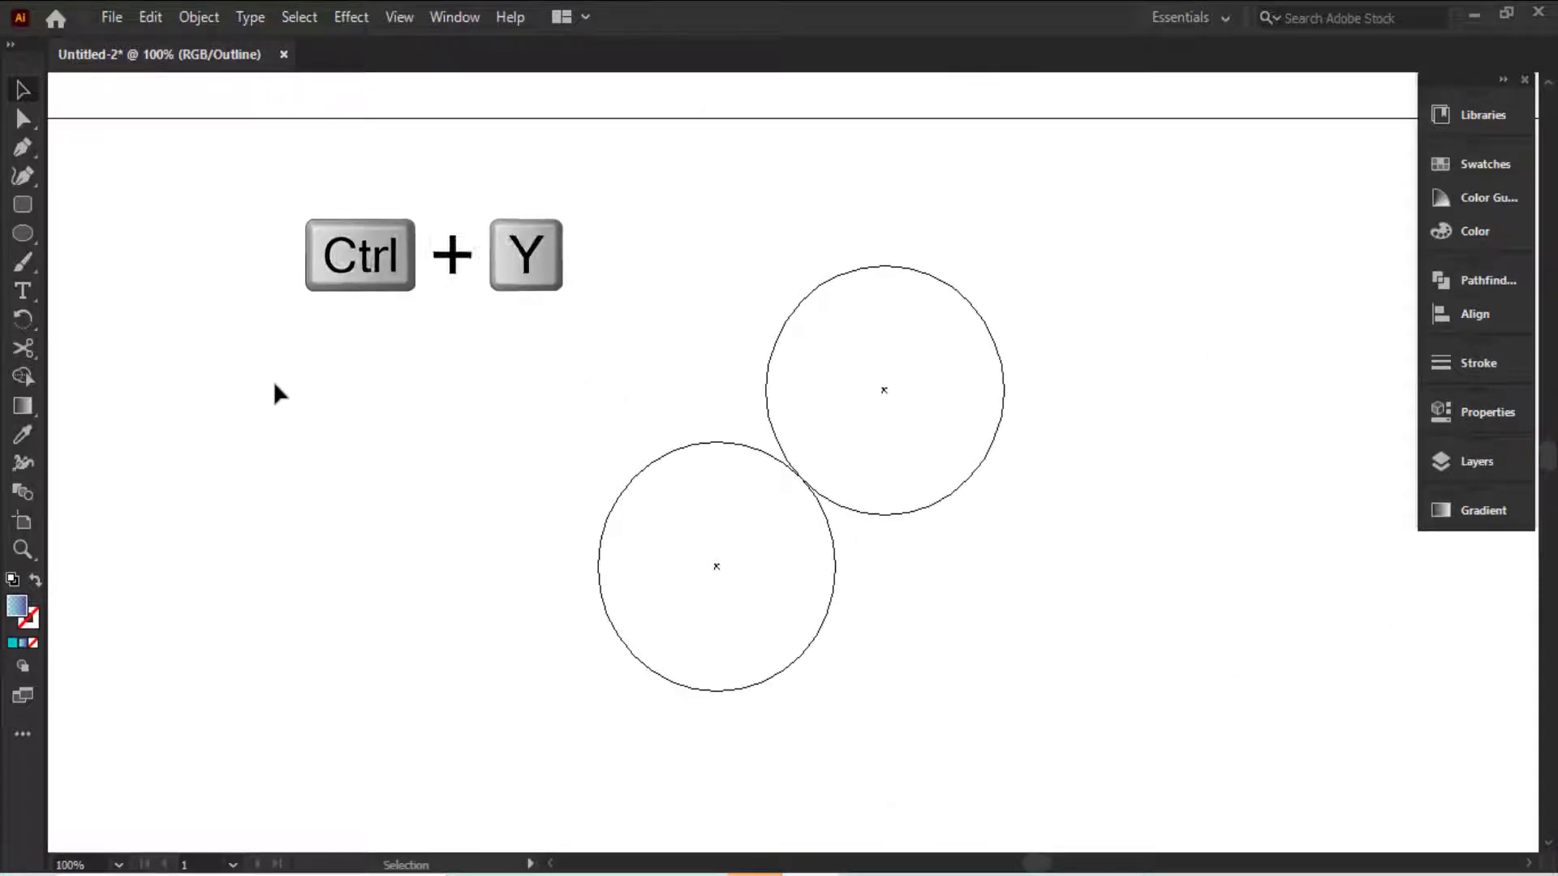
key(ctrl+y)
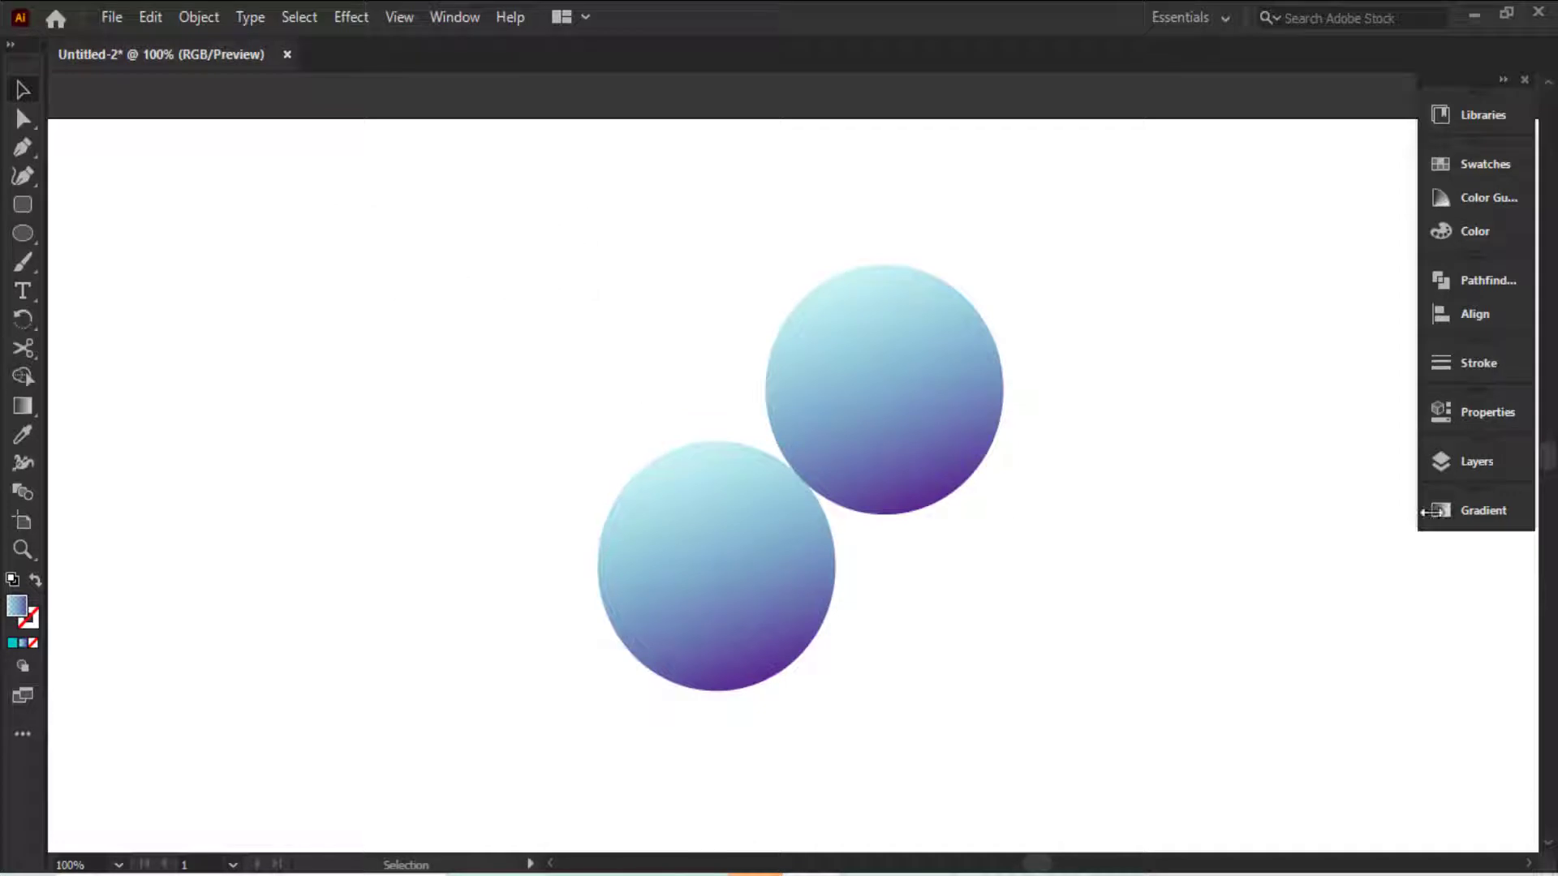
Duplicate the lower-left circle horizontally to the right so the copy meets the upper circle's lower-right edge.
scroll(1550, 471, down, 2)
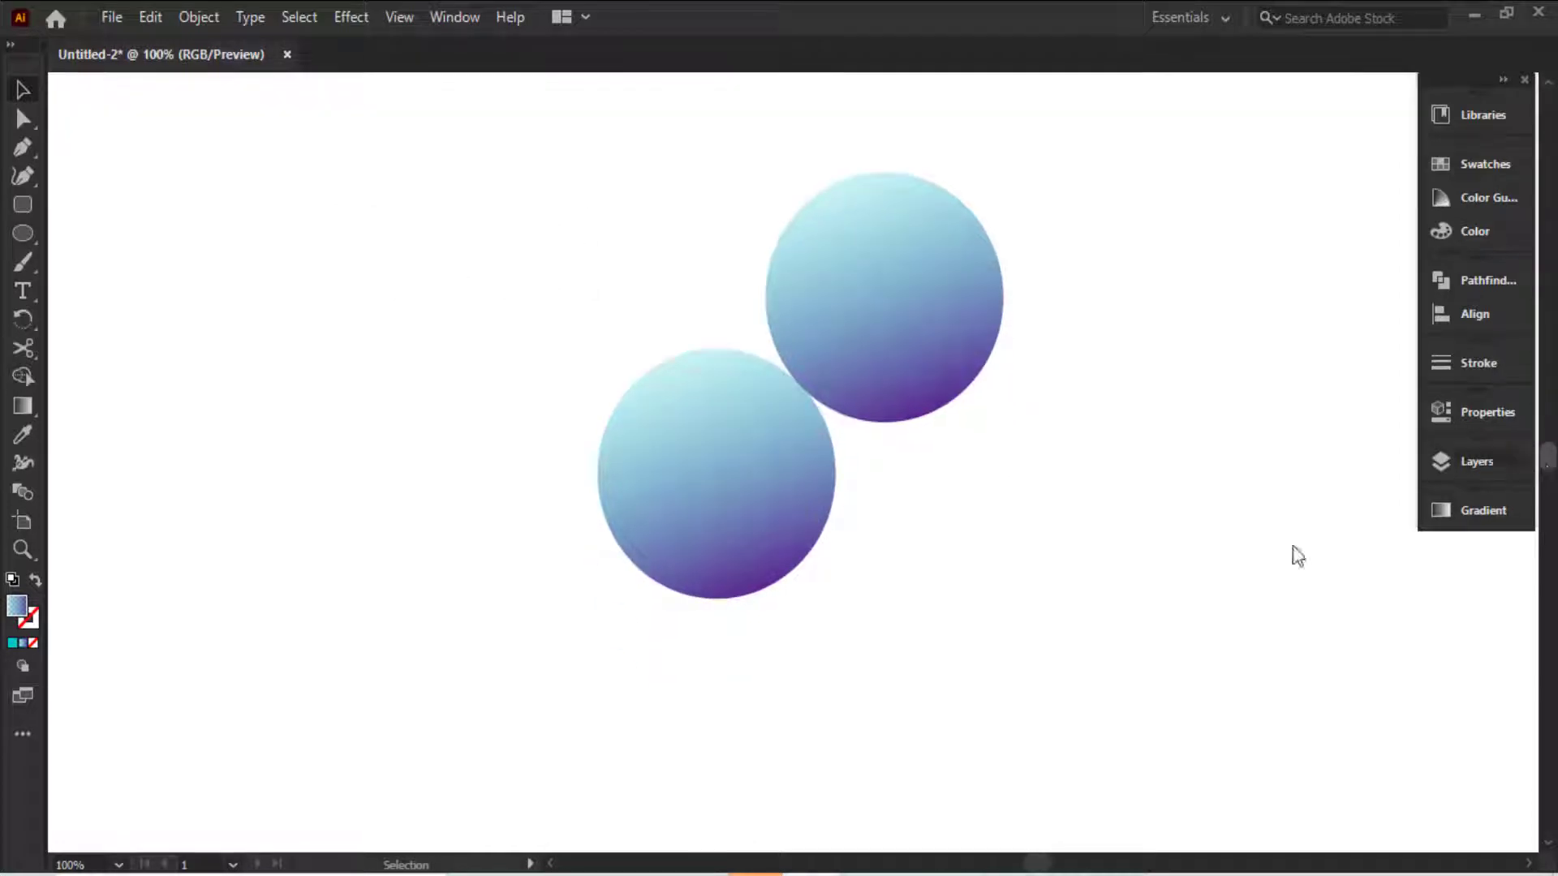
scroll(1041, 865, right, 5)
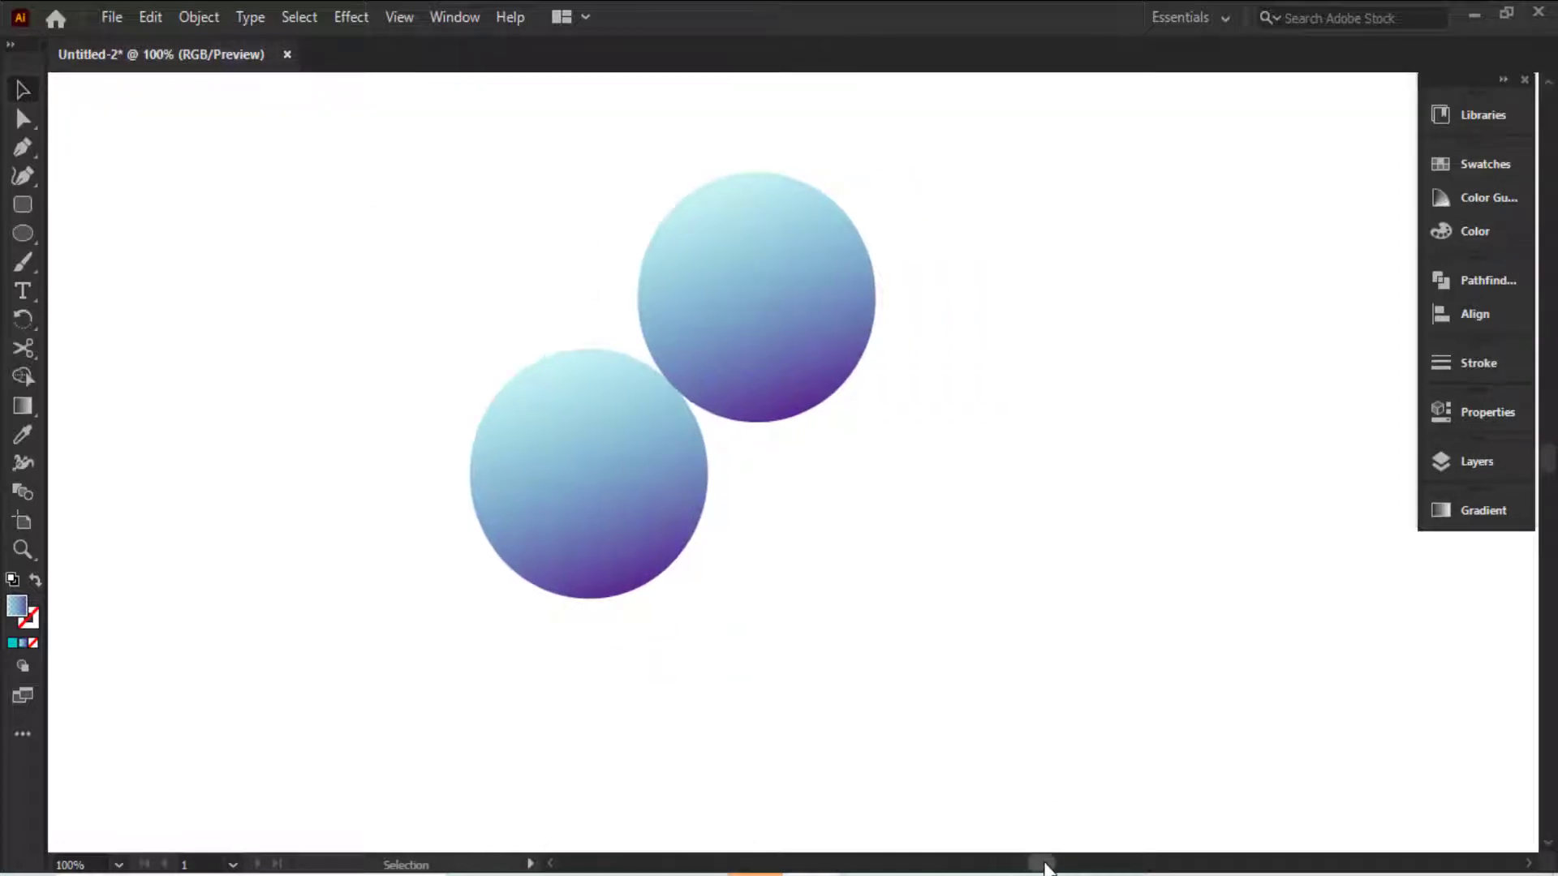
click(532, 526)
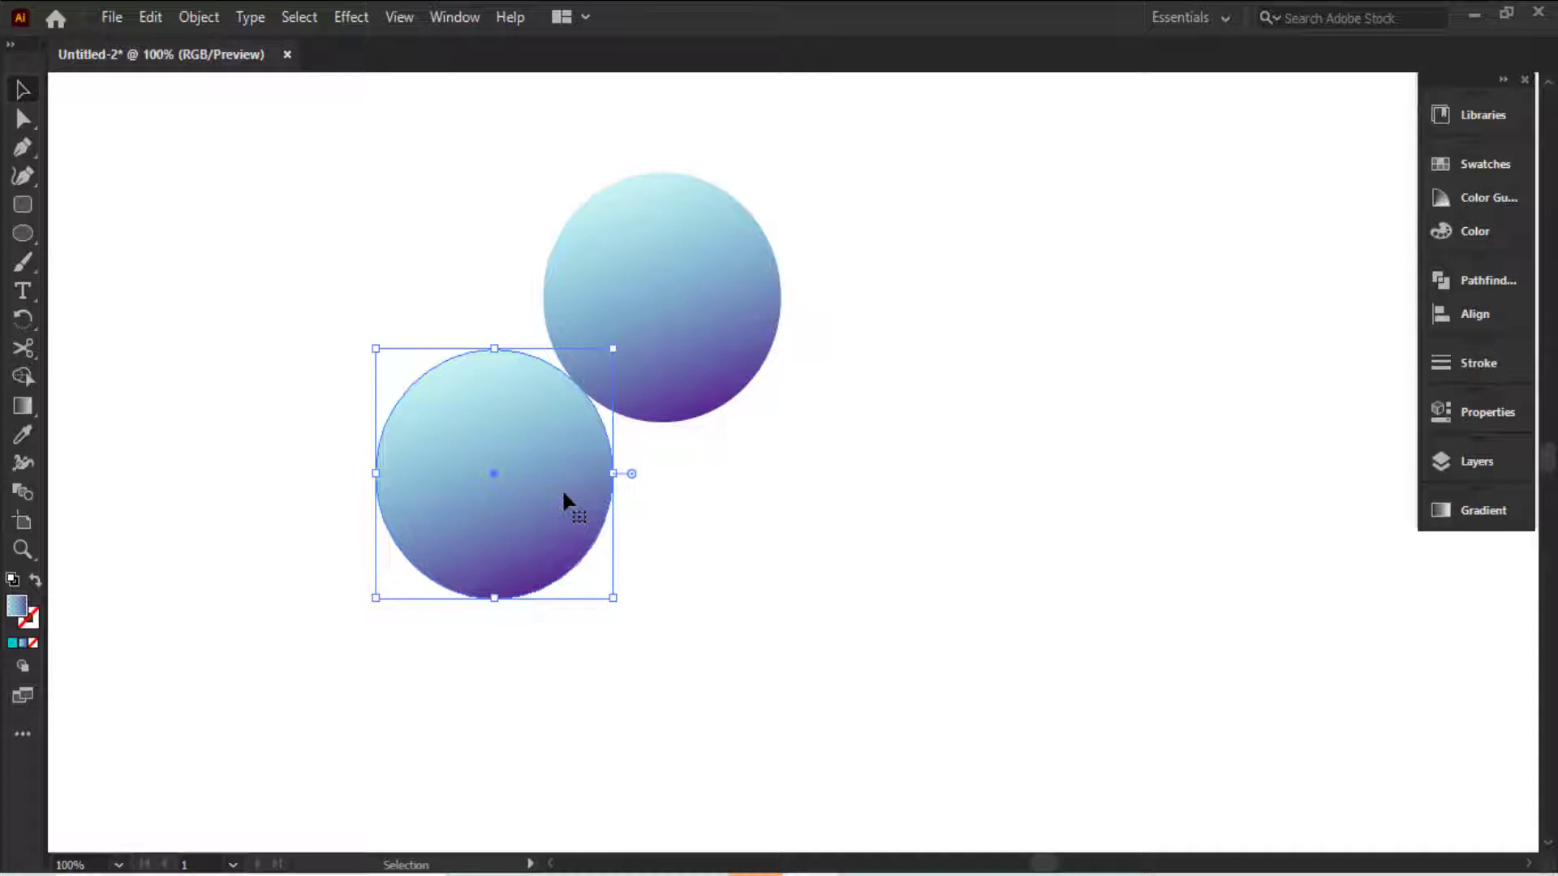
drag(564, 495, 901, 490)
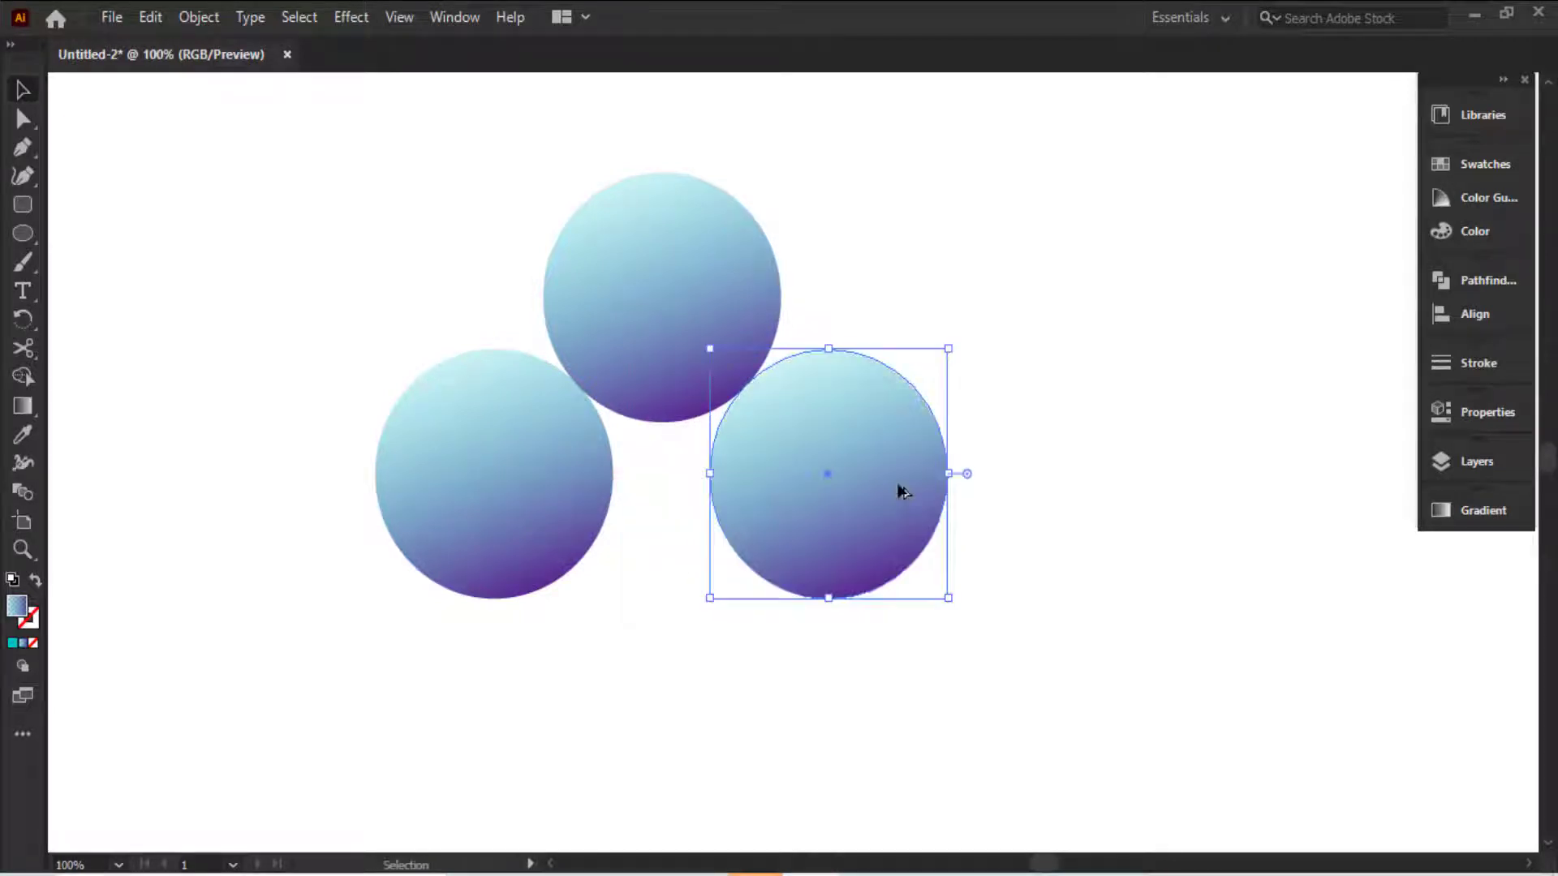
In Outline view, shift the right circle slightly right so it just touches the upper circle, and return to Preview mode.
click(23, 553)
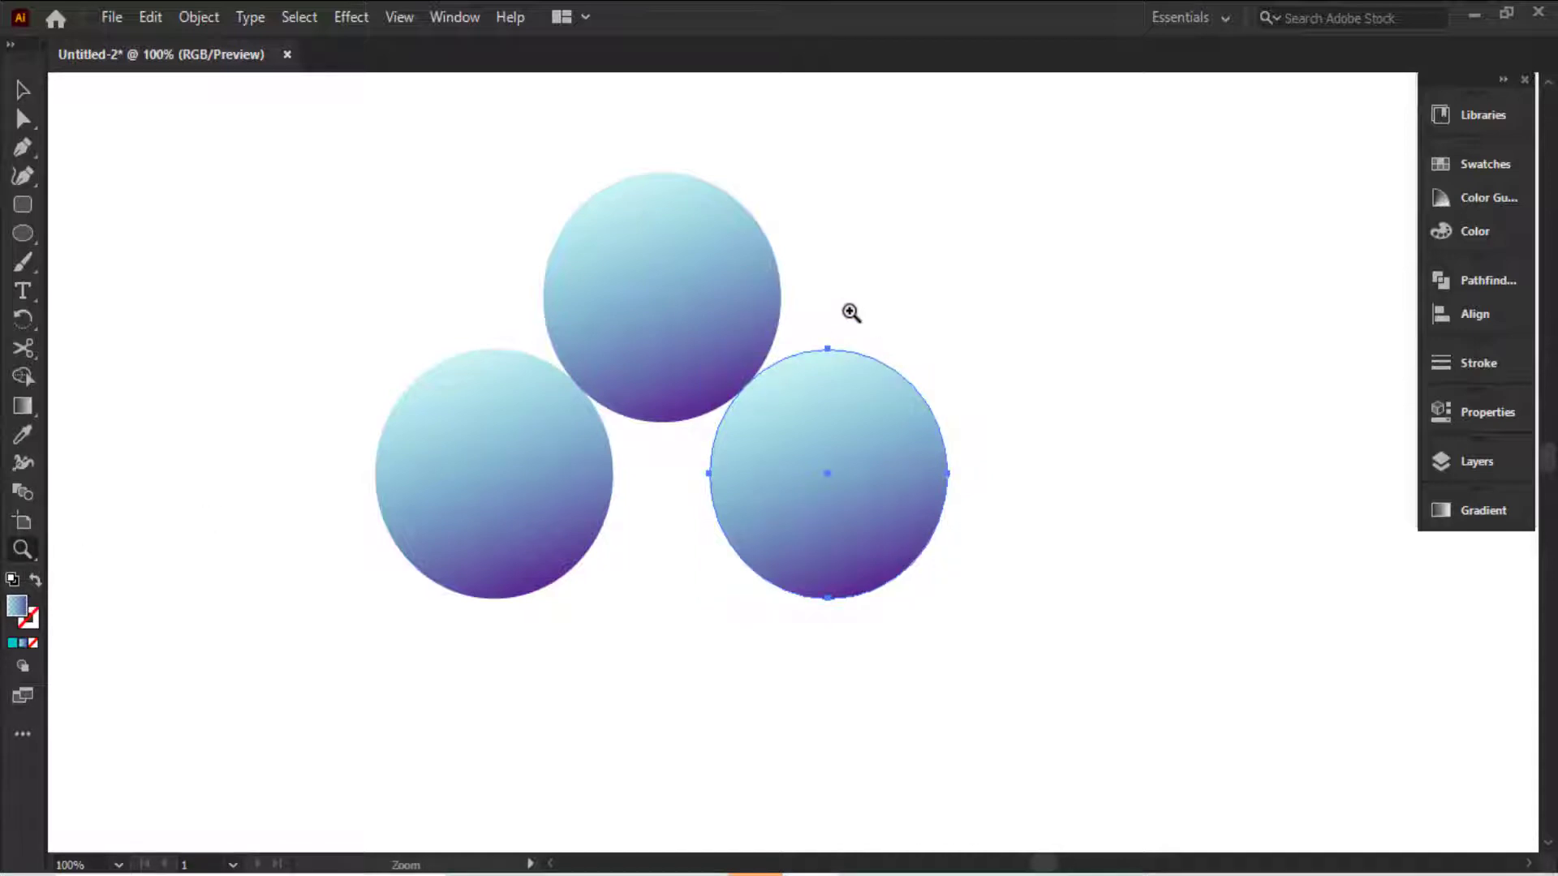
drag(846, 309, 684, 465)
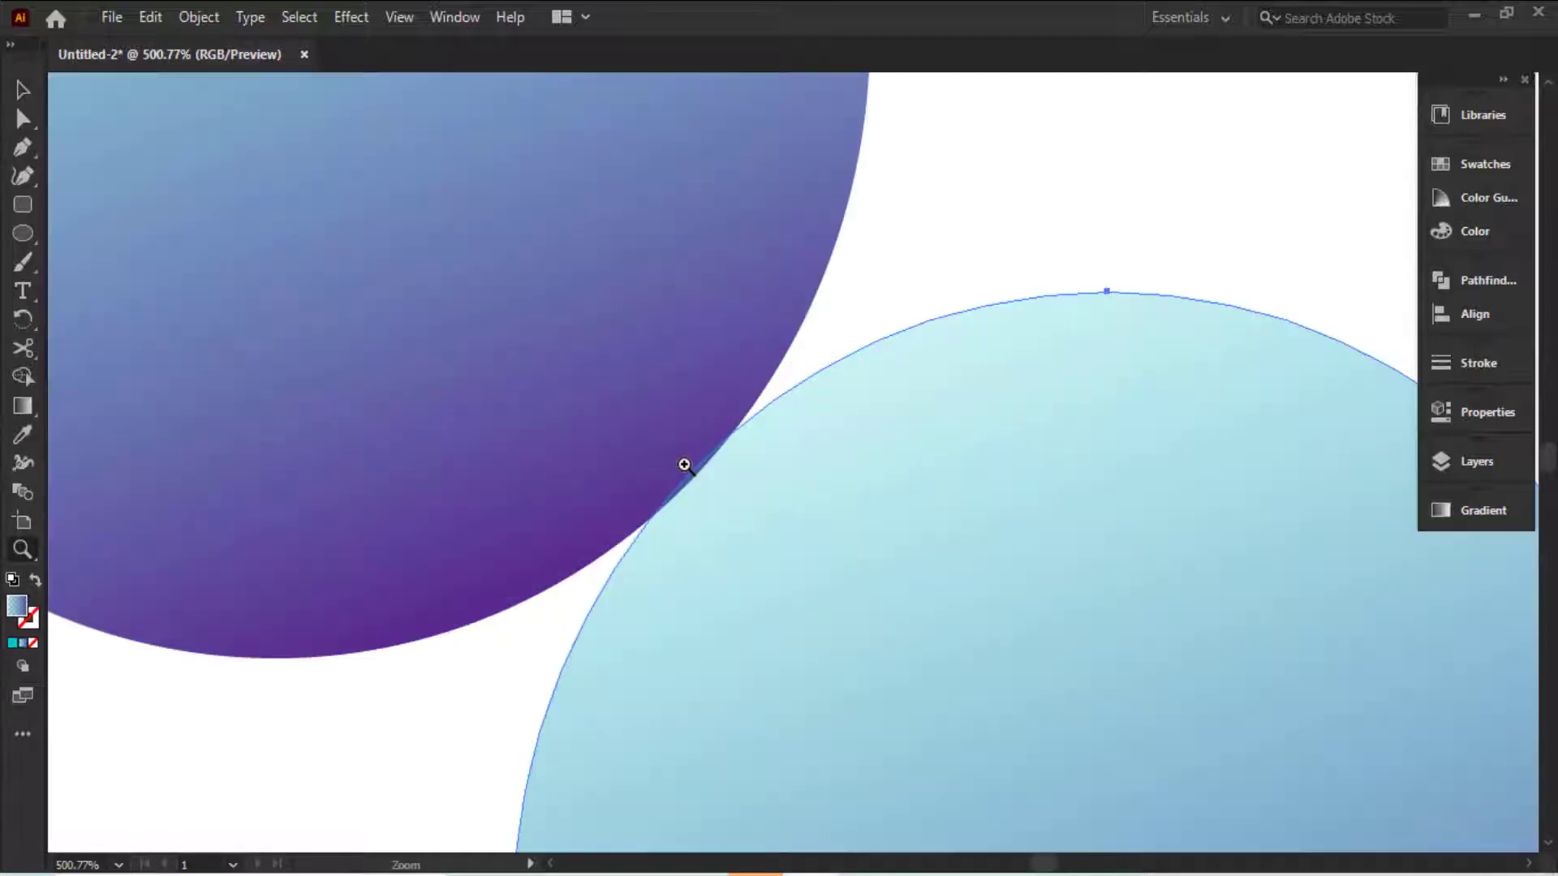
key(ctrl+y)
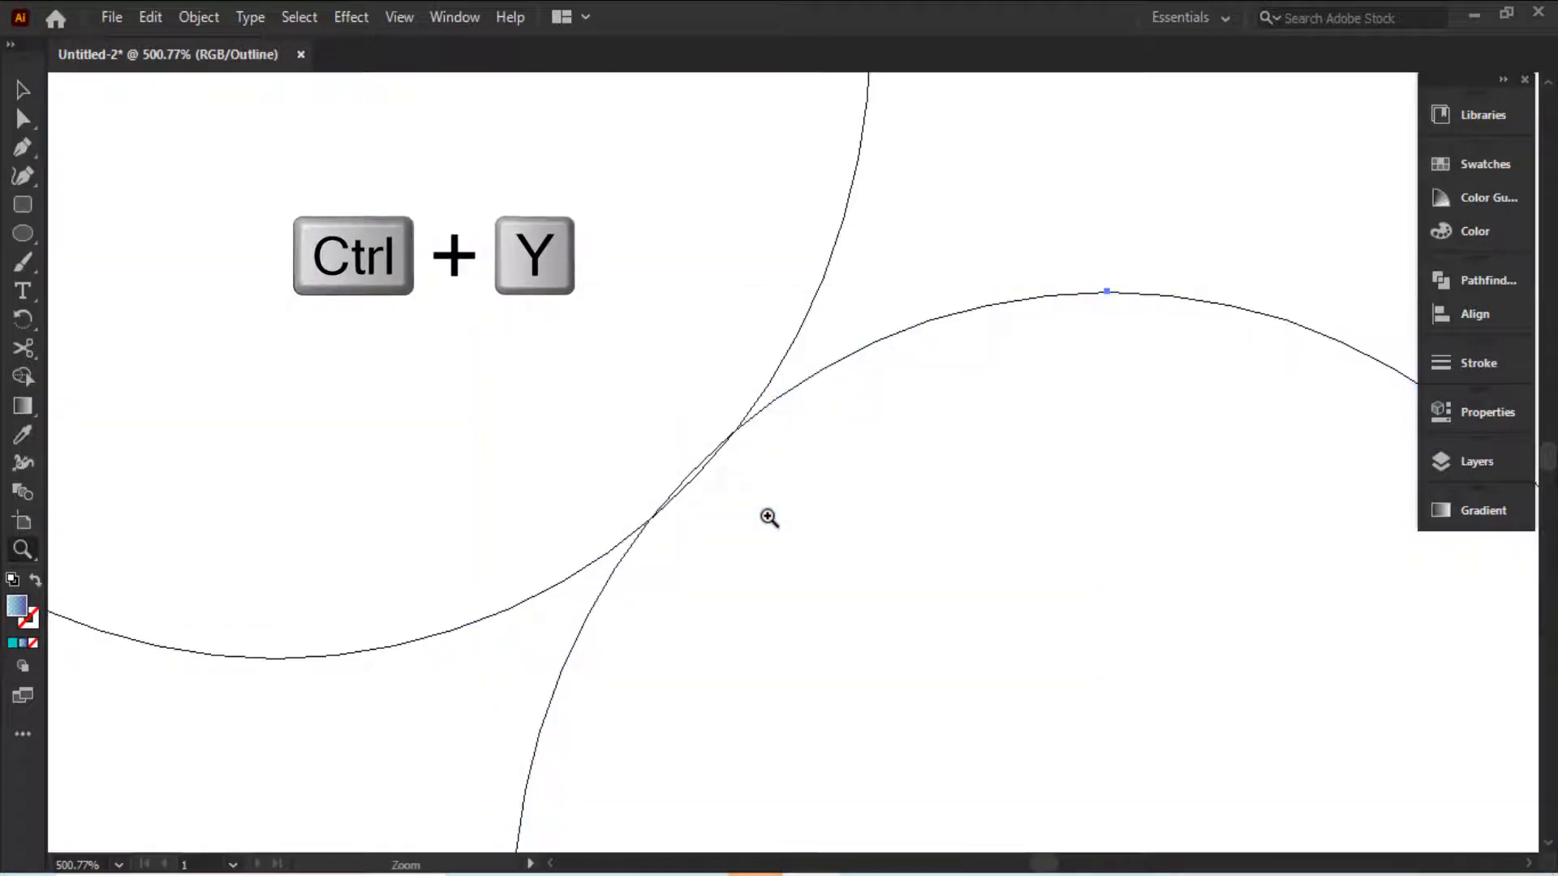
key(v)
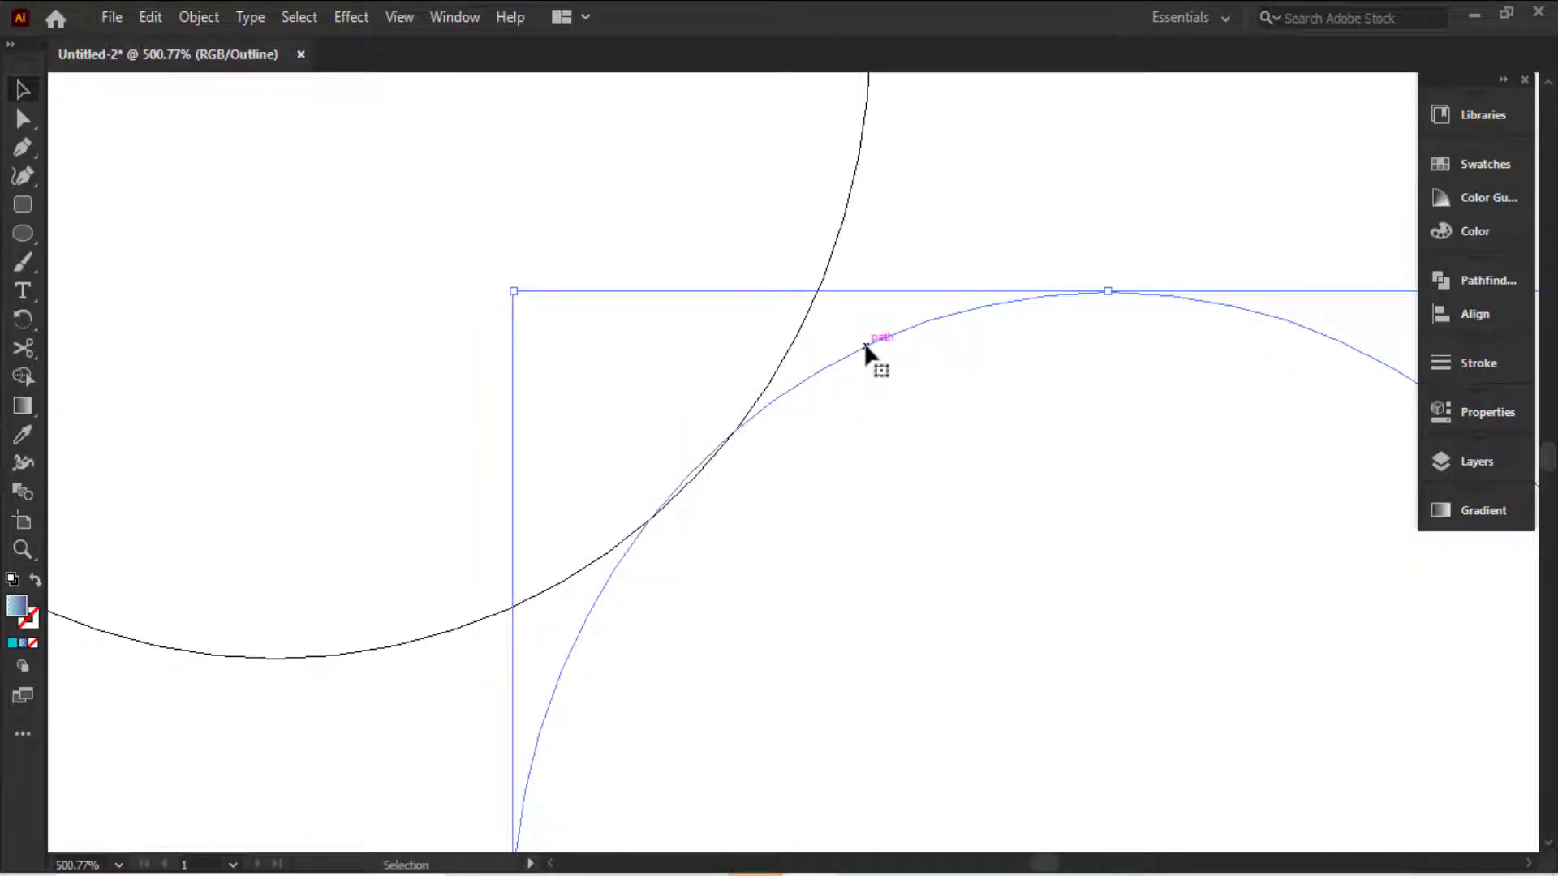
drag(864, 343, 871, 347)
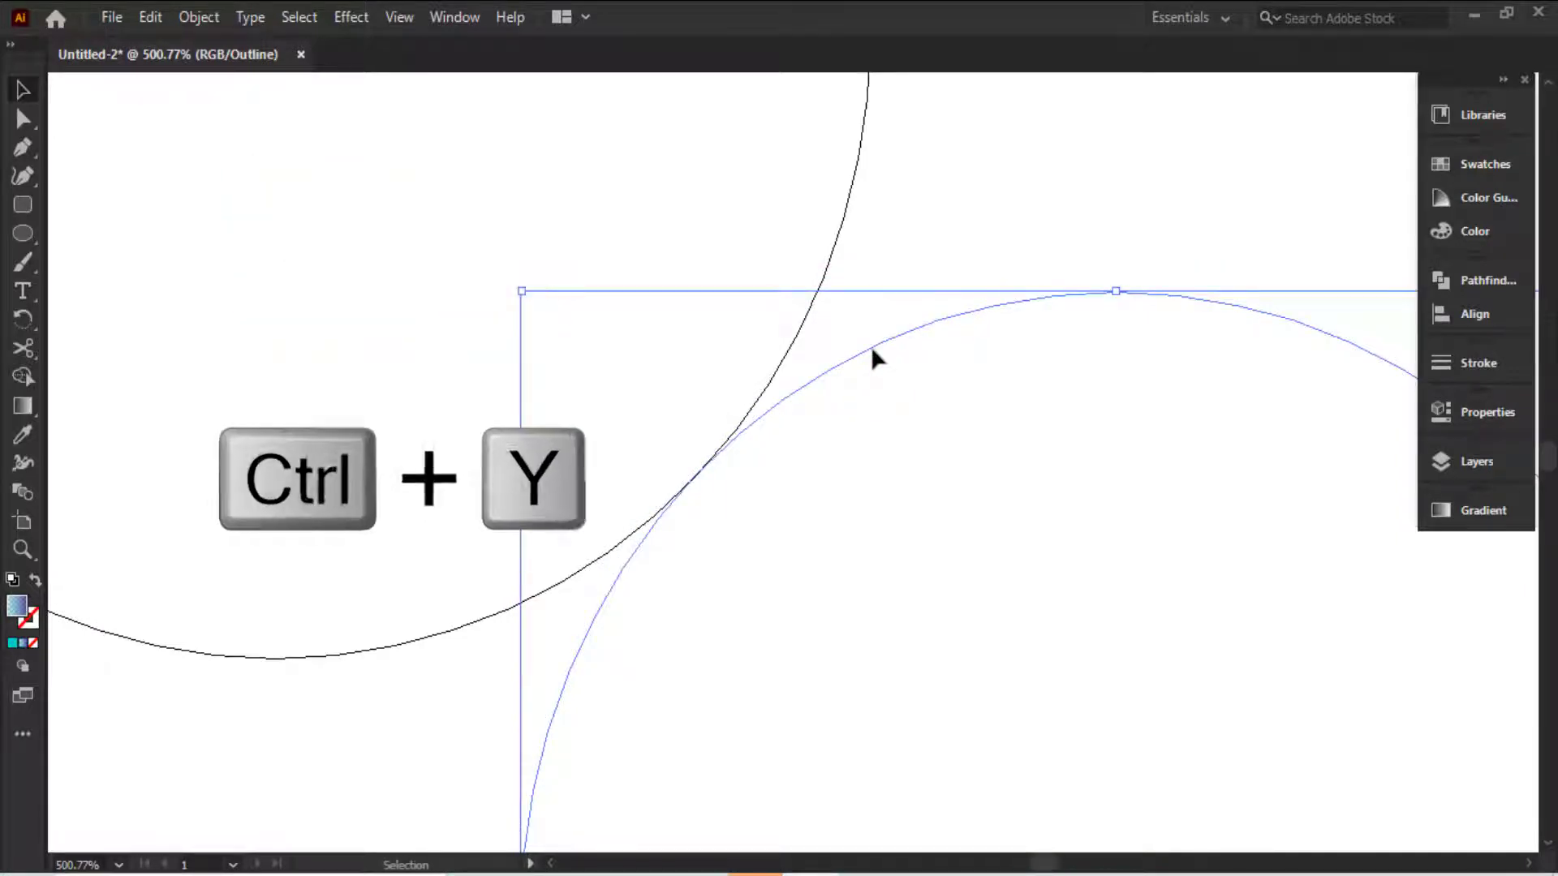
key(ctrl+y)
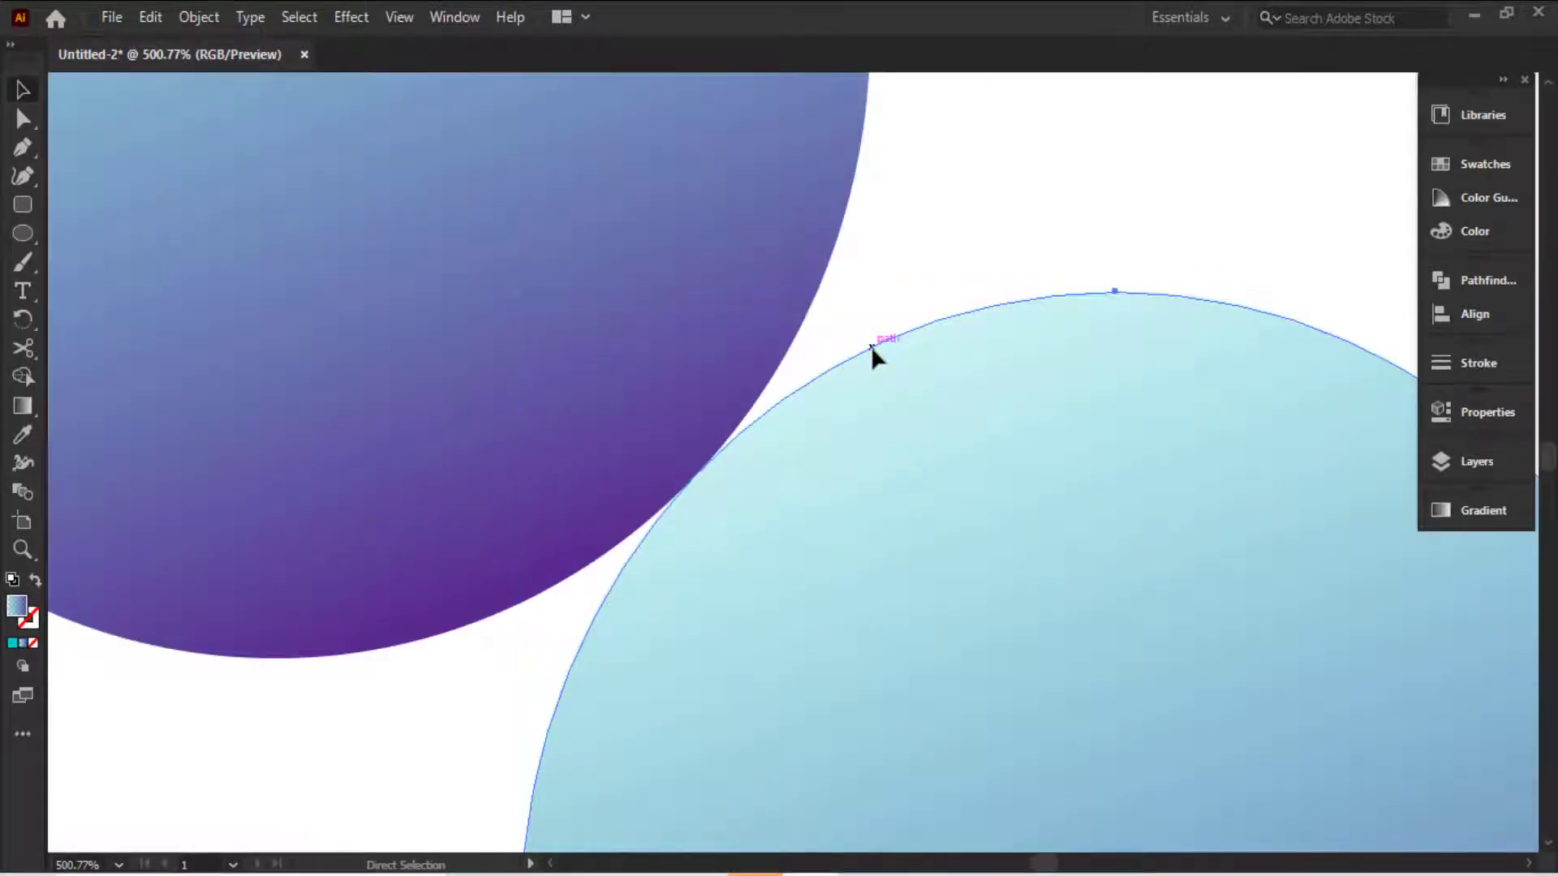
Duplicate the upper circle straight down so the copy sits between and below the two side circles.
key(ctrl+minus)
key(v)
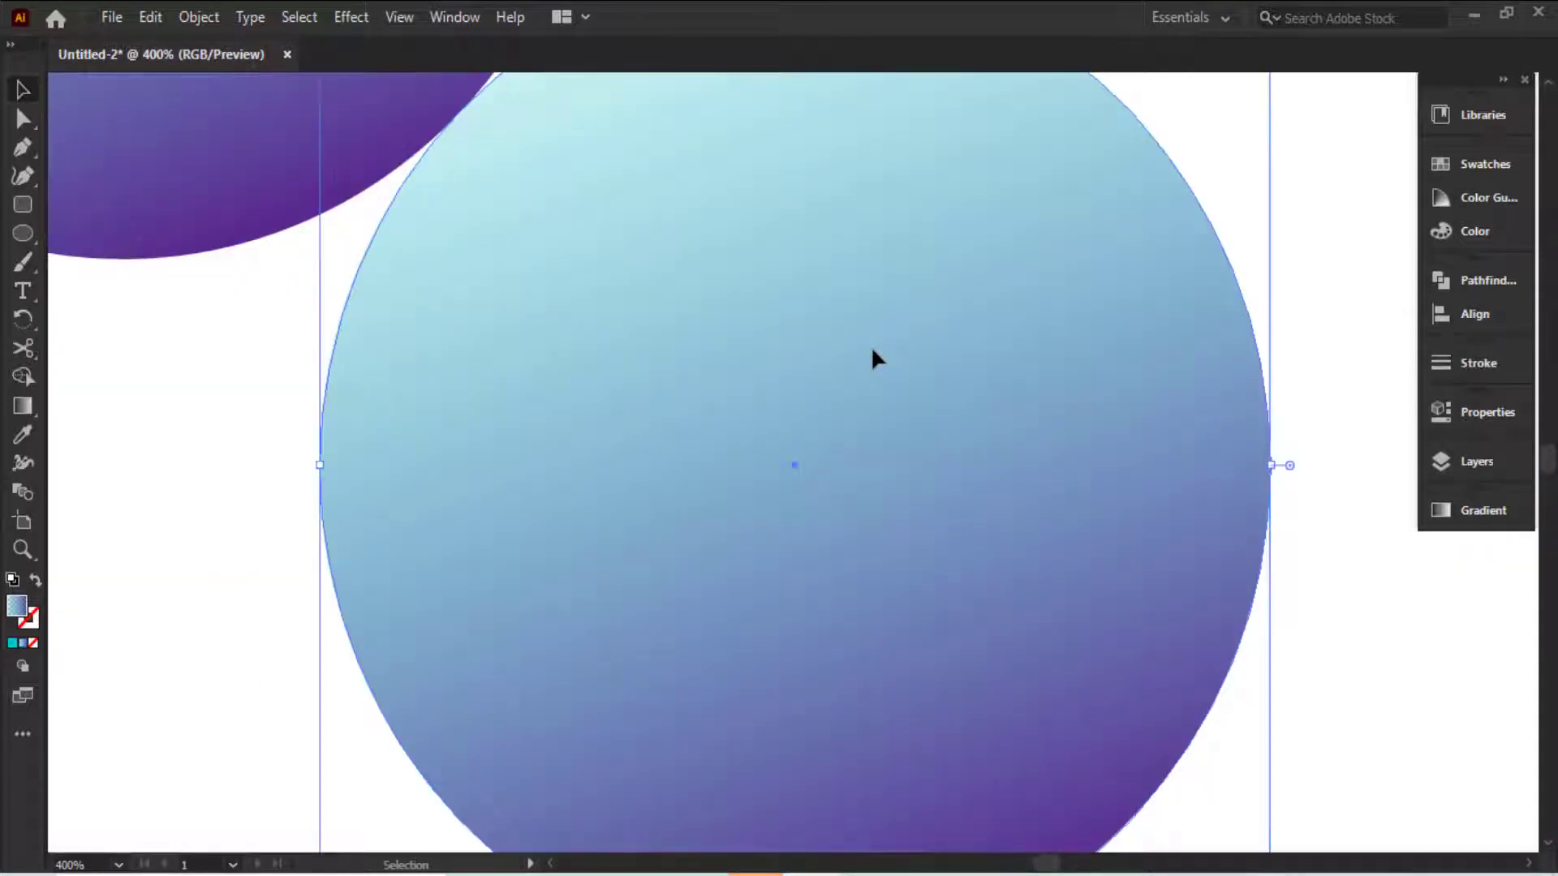
key(a)
key(ctrl+minus)
key(ctrl+minus)
key(ctrl+minus)
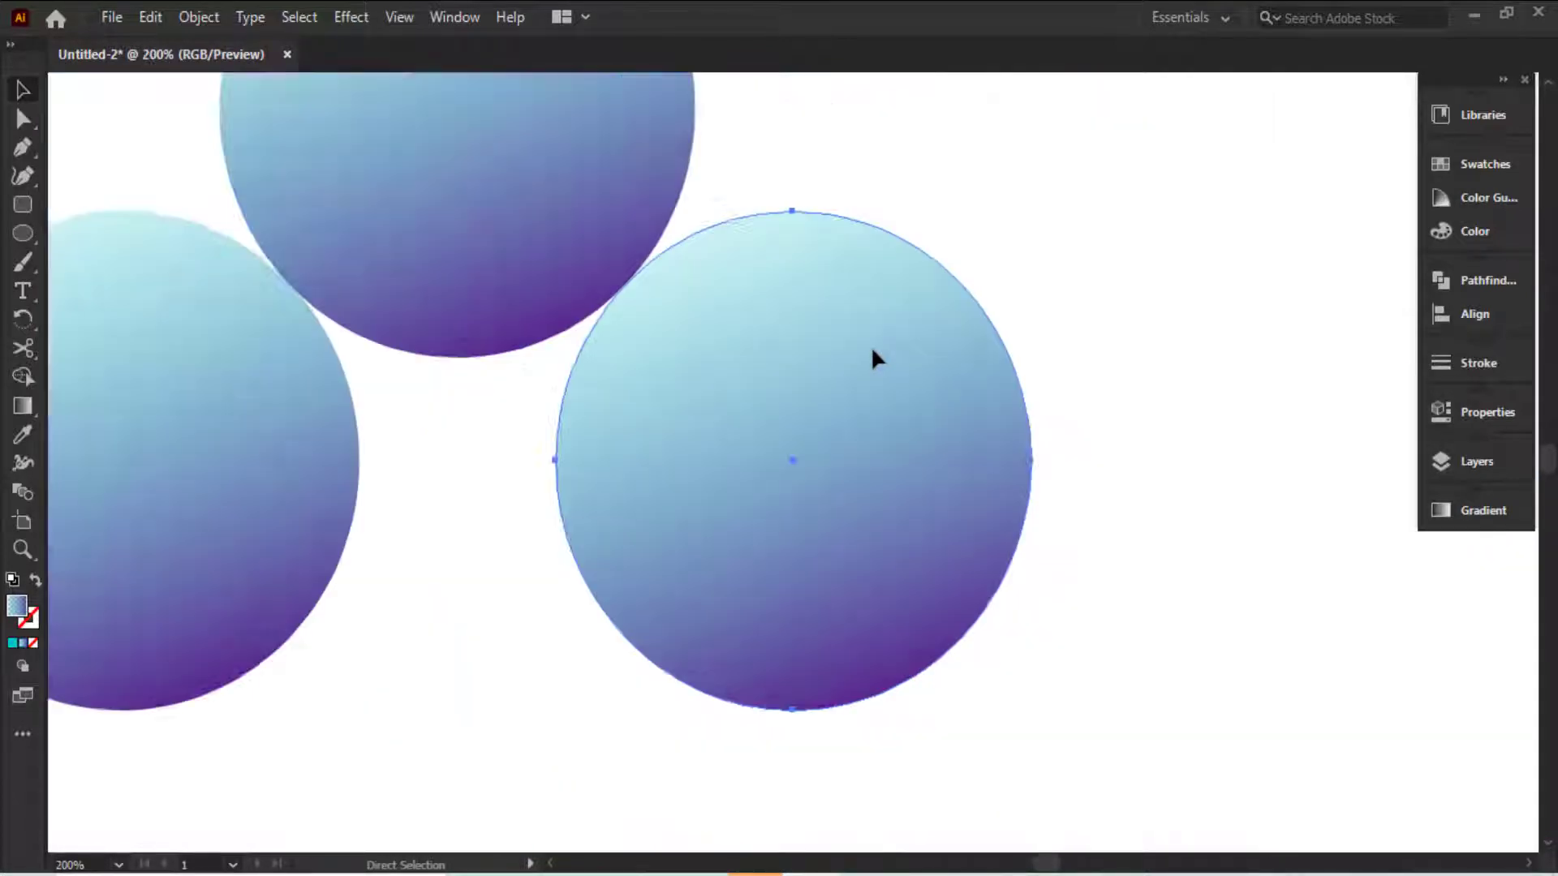
key(ctrl+minus)
key(v)
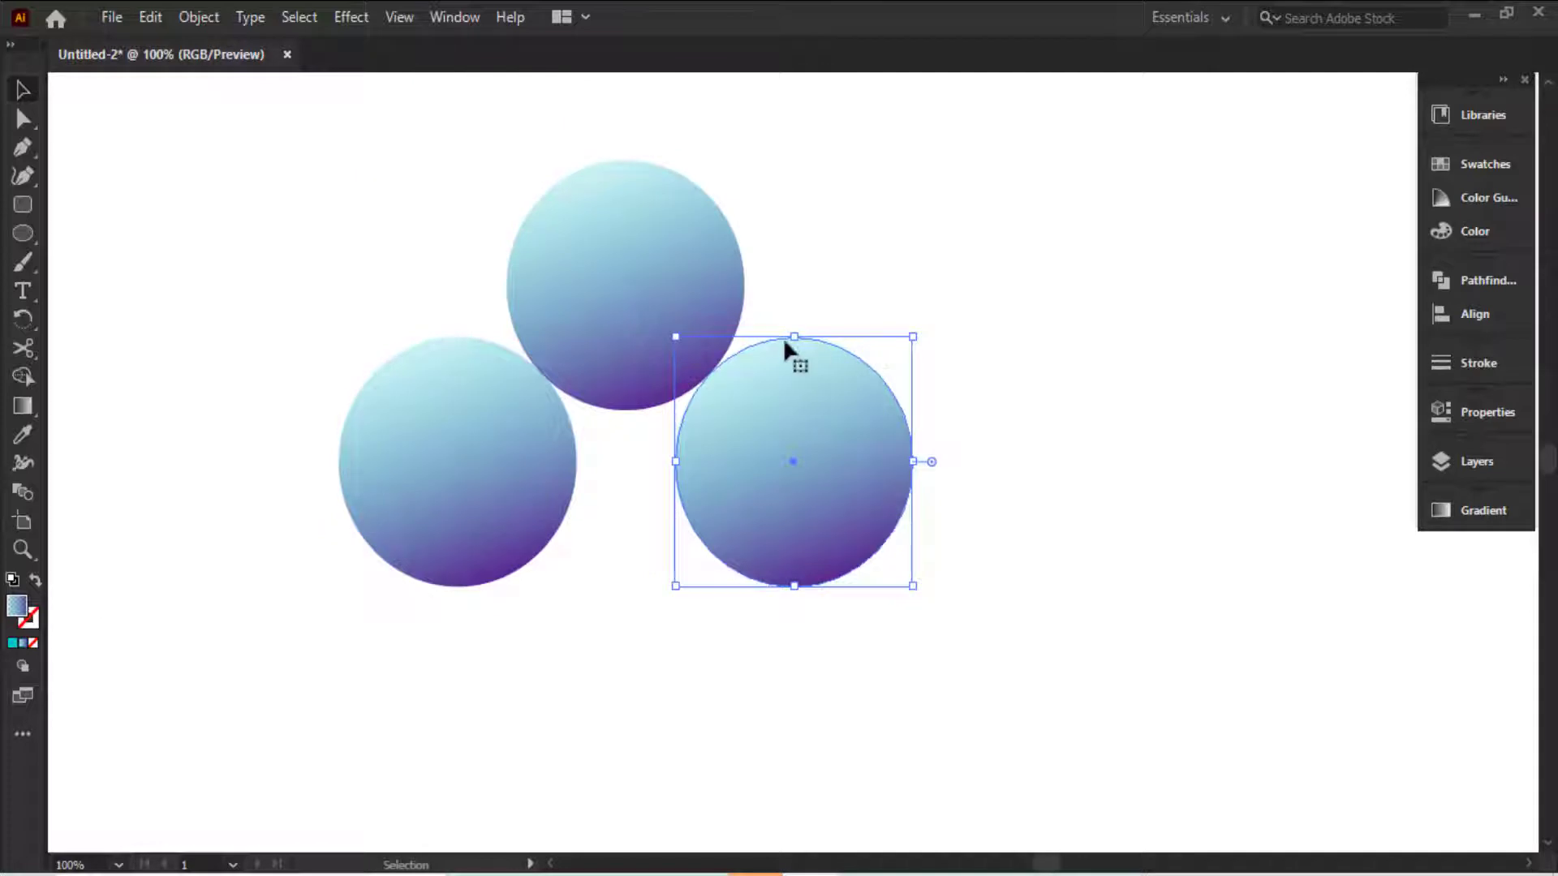
click(612, 362)
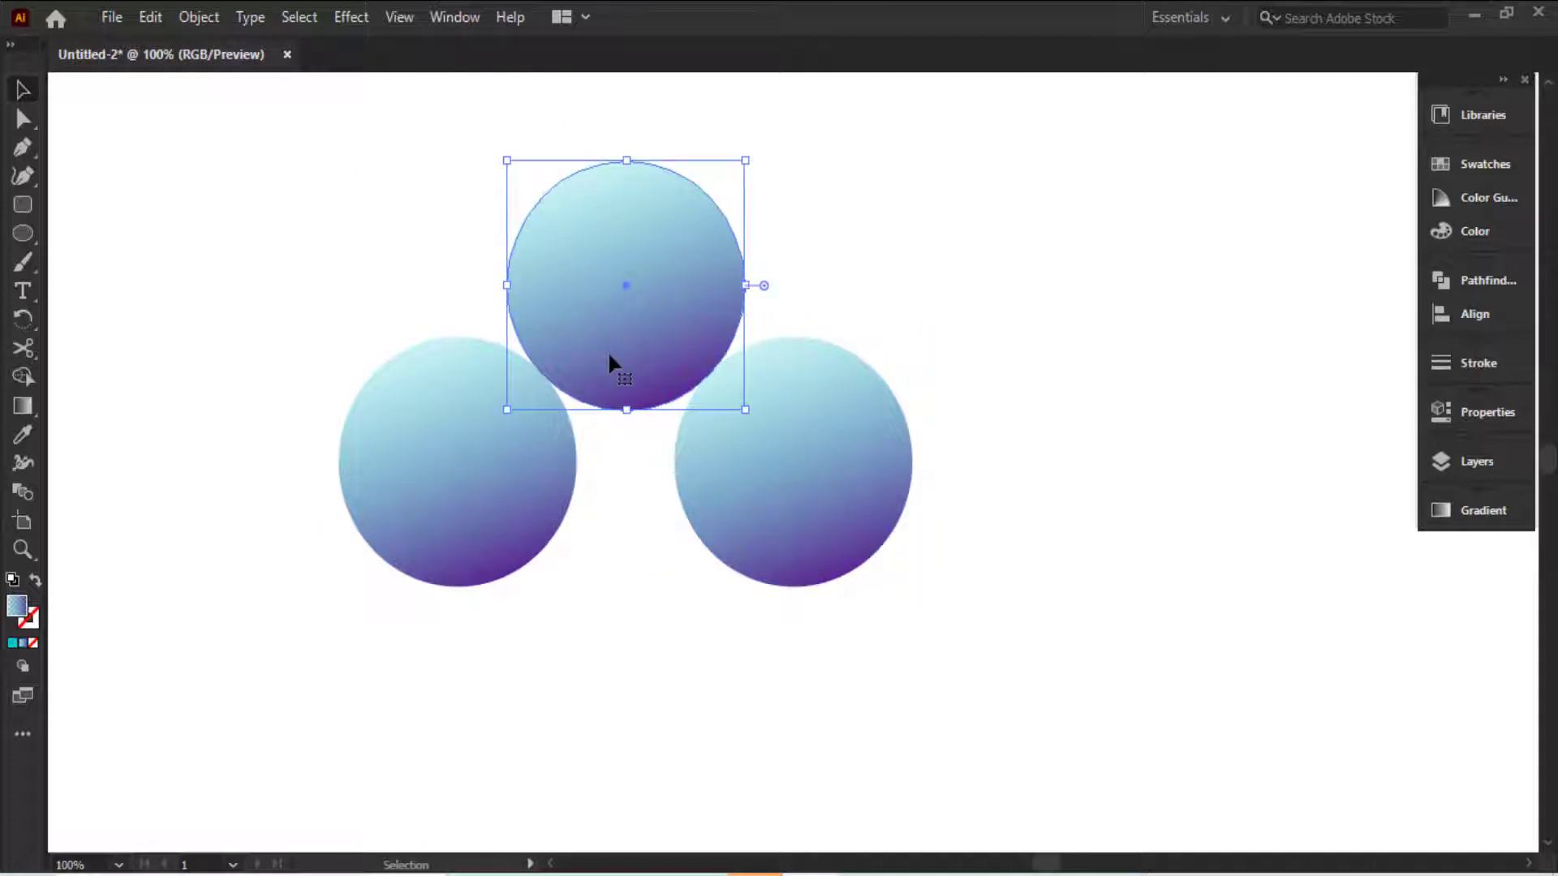
drag(610, 357, 628, 711)
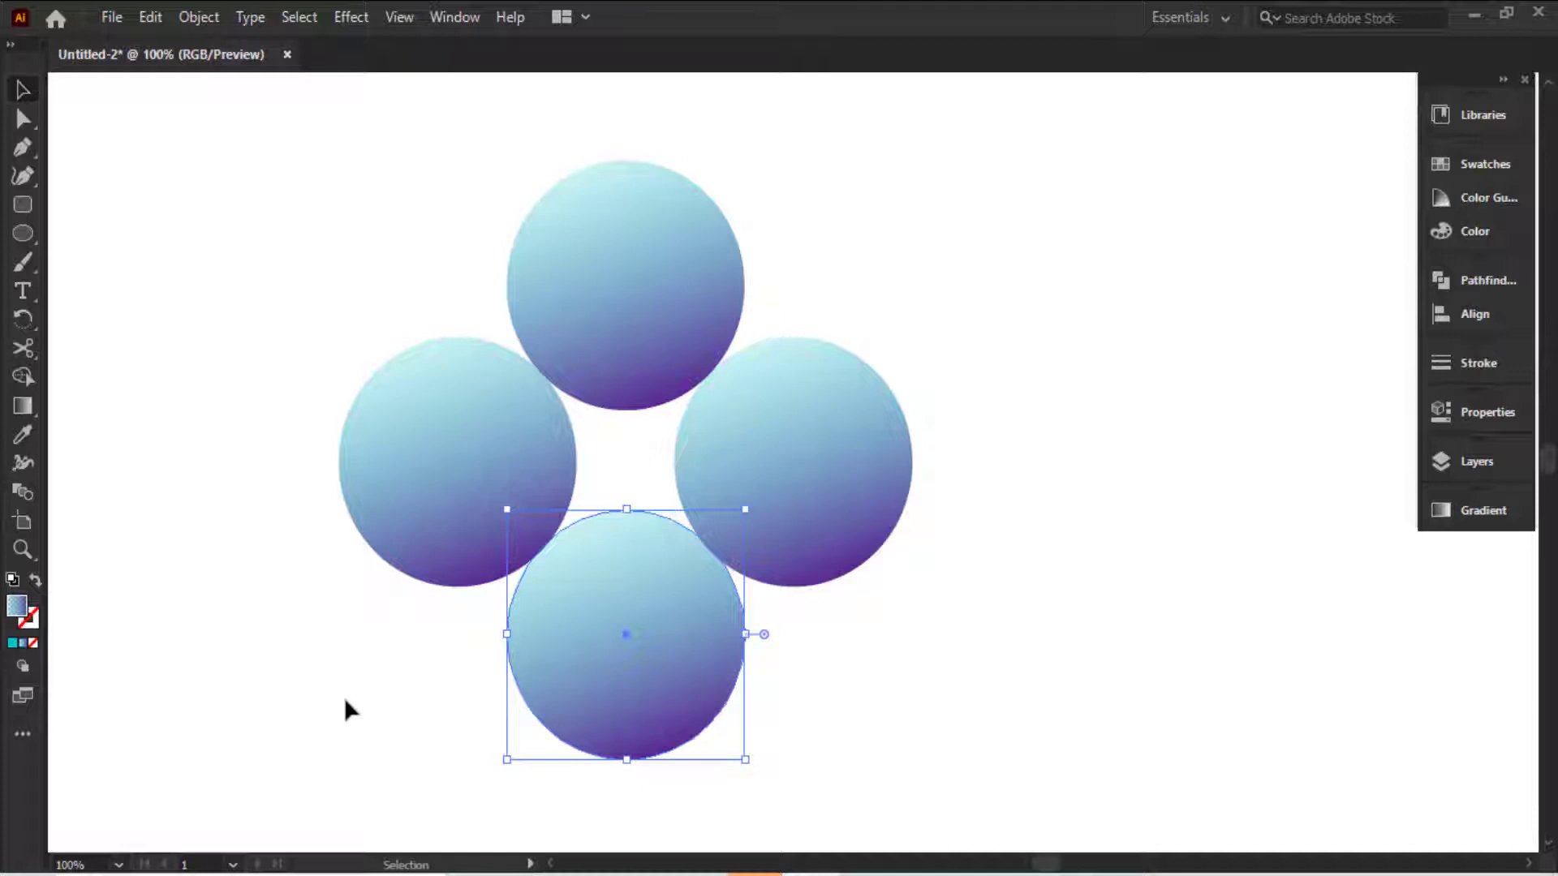
In Outline view, shift the bottom circle slightly down so it just touches both side circles, and return to Preview mode.
key(z)
drag(463, 494, 787, 603)
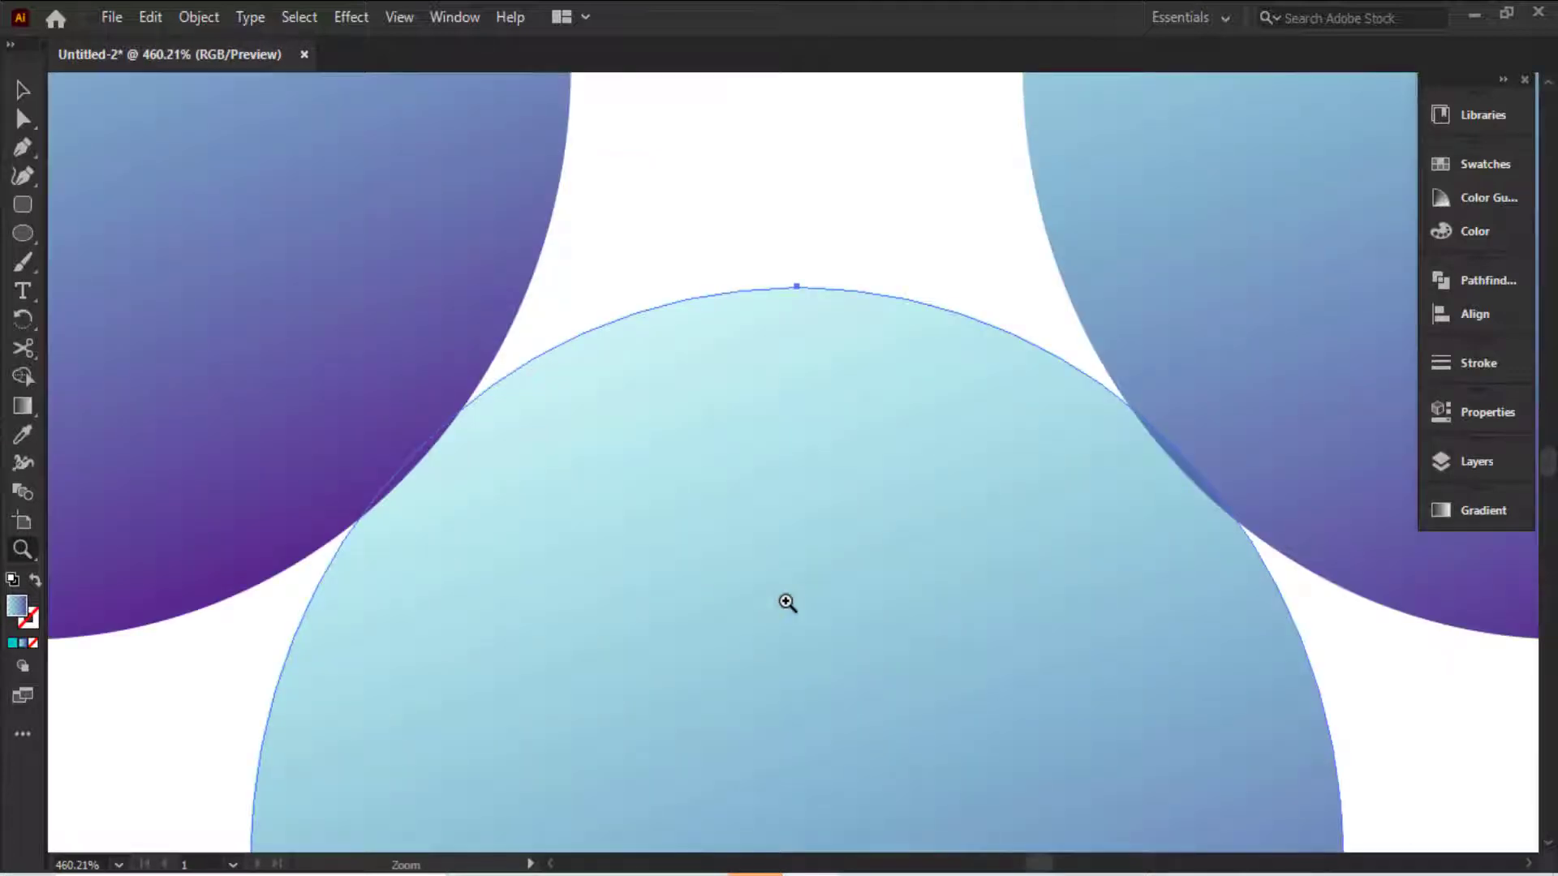
key(ctrl+minus)
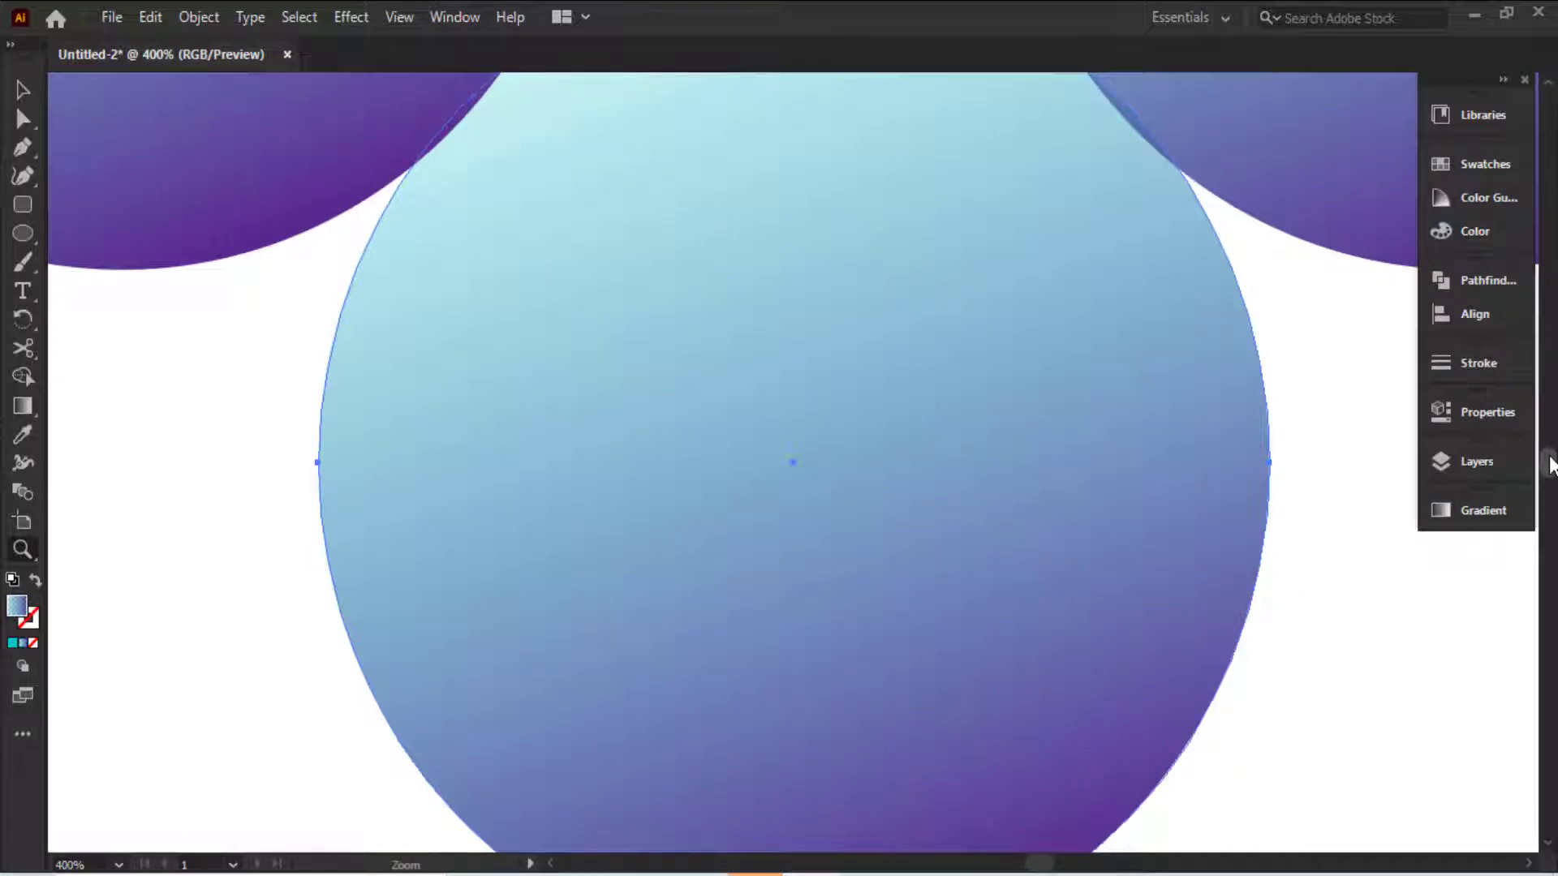
scroll(1550, 458, up, 10)
scroll(1550, 460, down, 6)
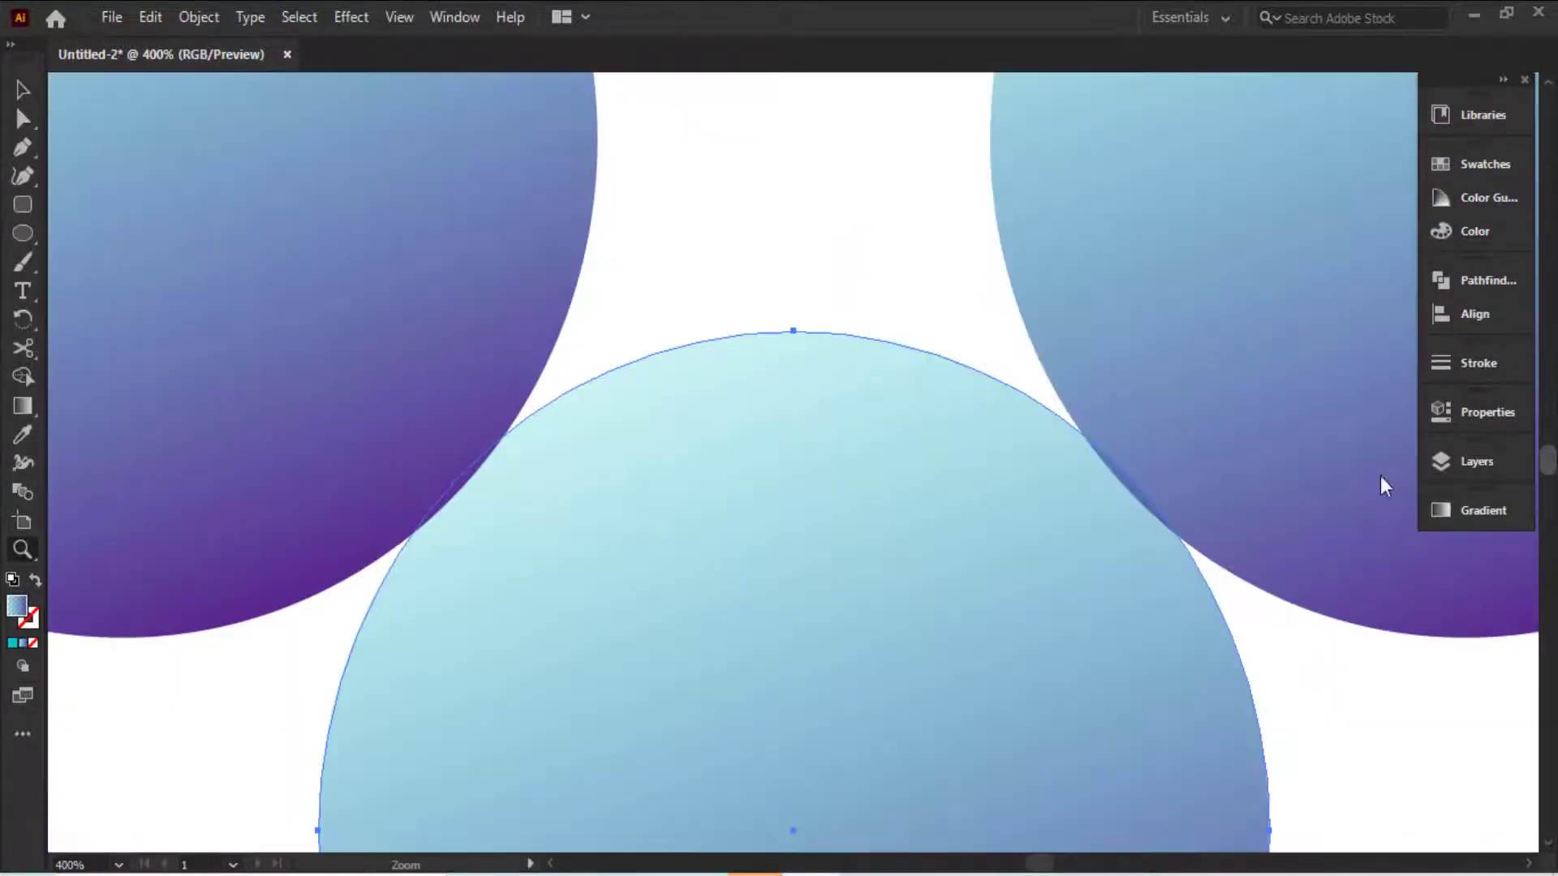
key(ctrl+y)
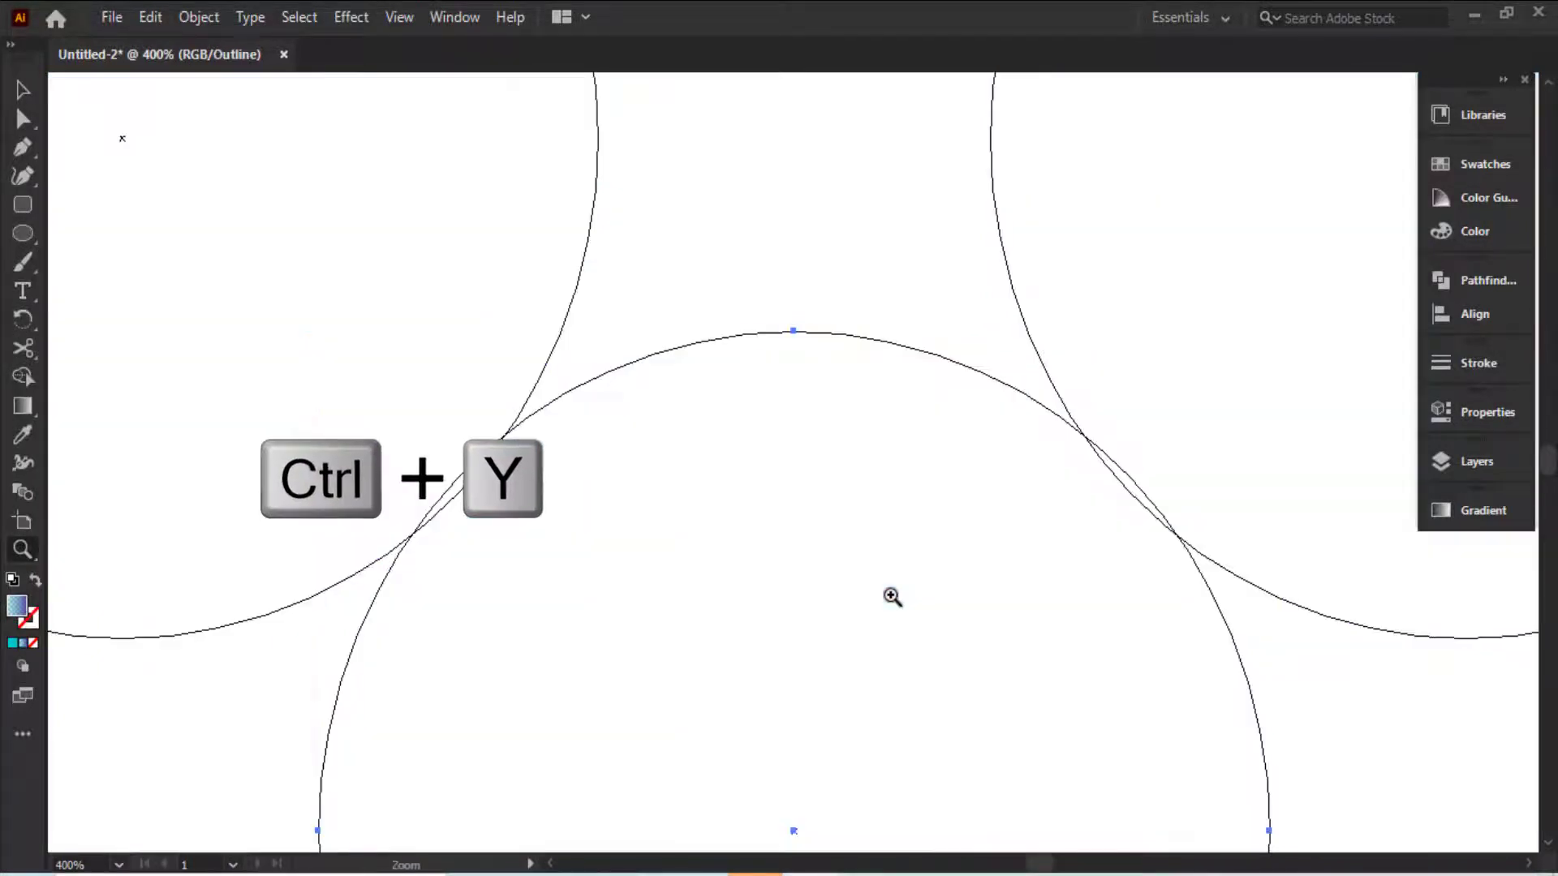
key(v)
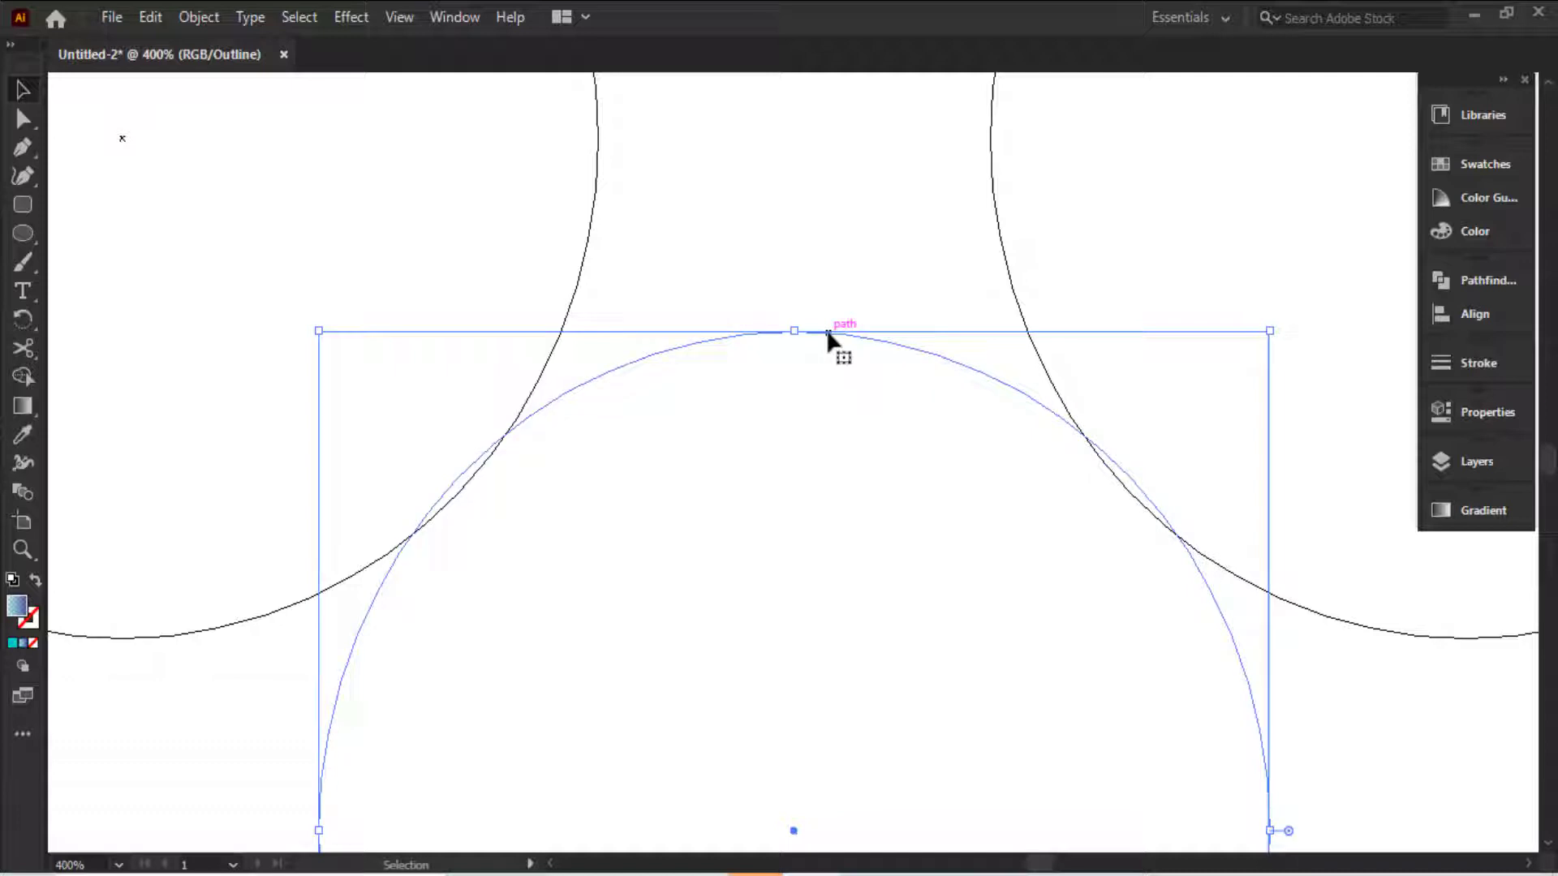
drag(827, 332, 827, 346)
click(773, 138)
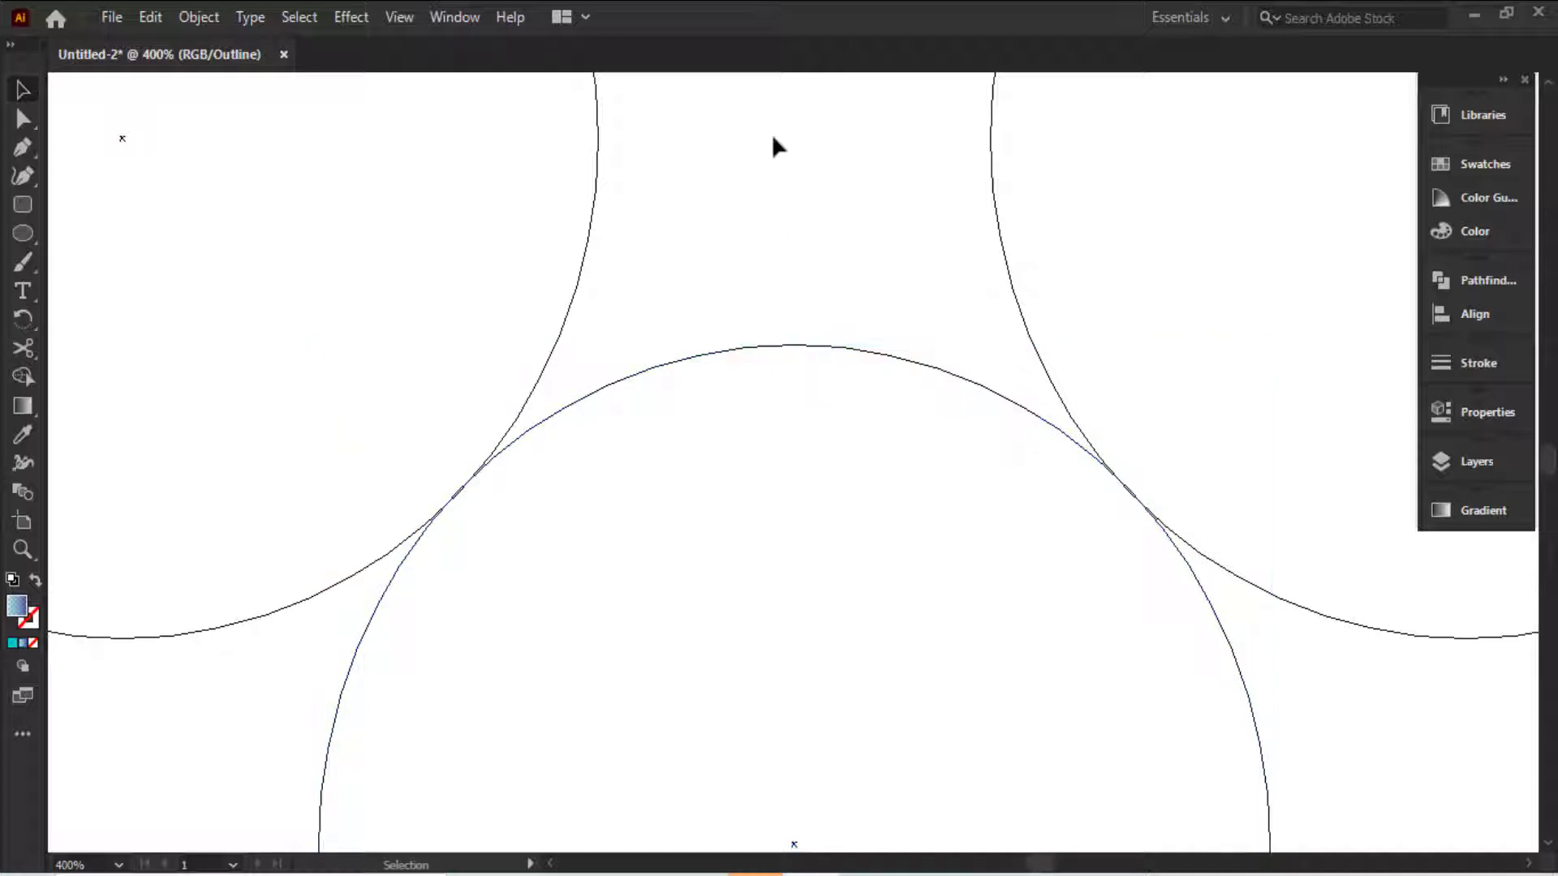
key(a)
key(ctrl+minus)
key(ctrl+minus)
key(ctrl+minus)
key(ctrl+minus)
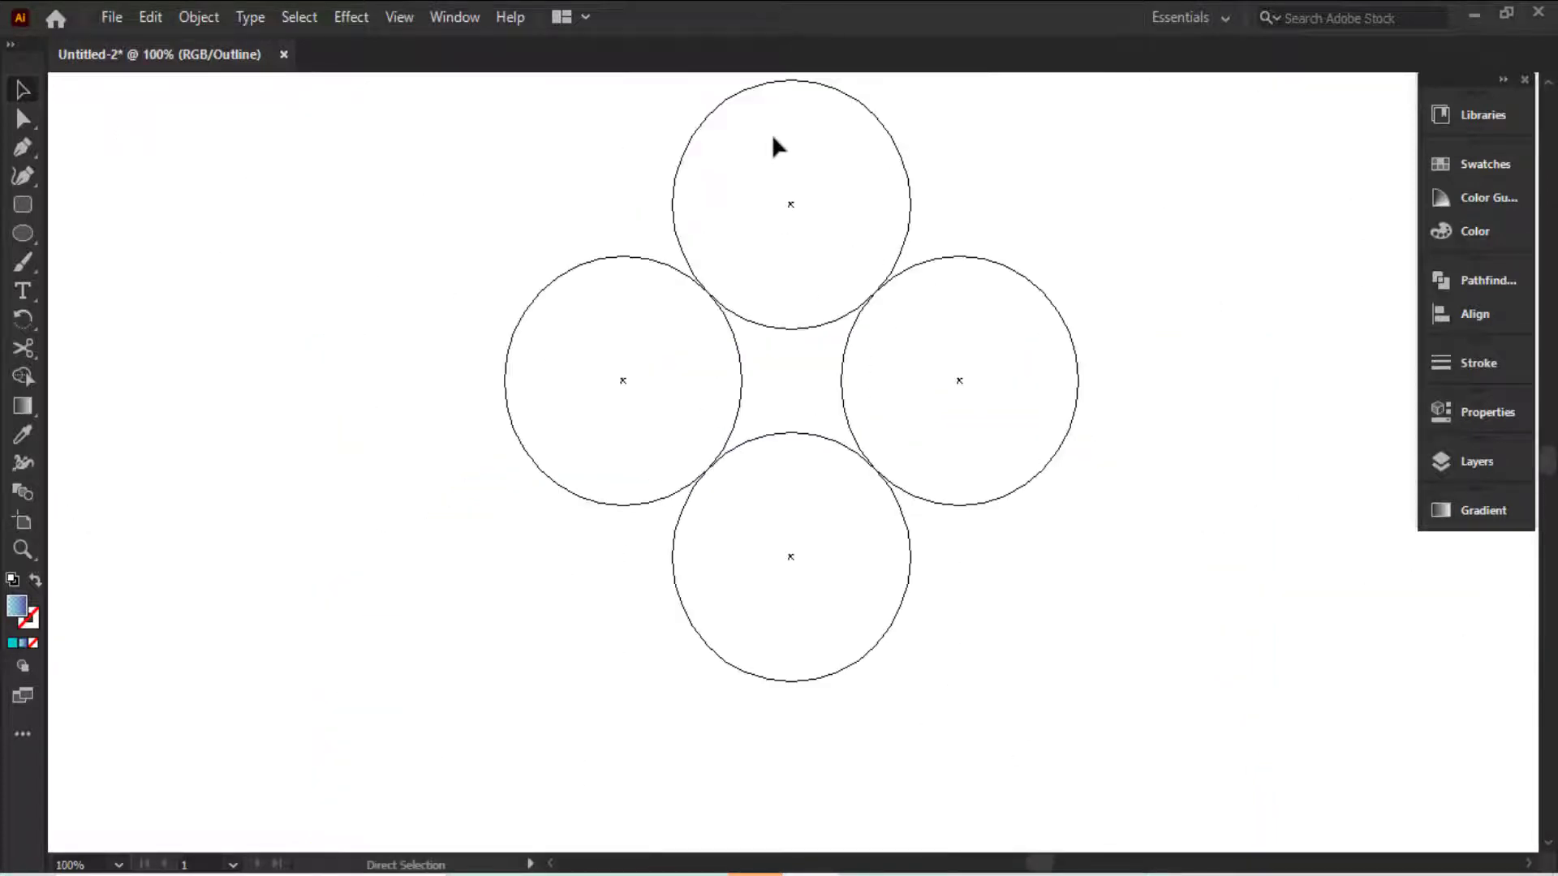
key(ctrl+y)
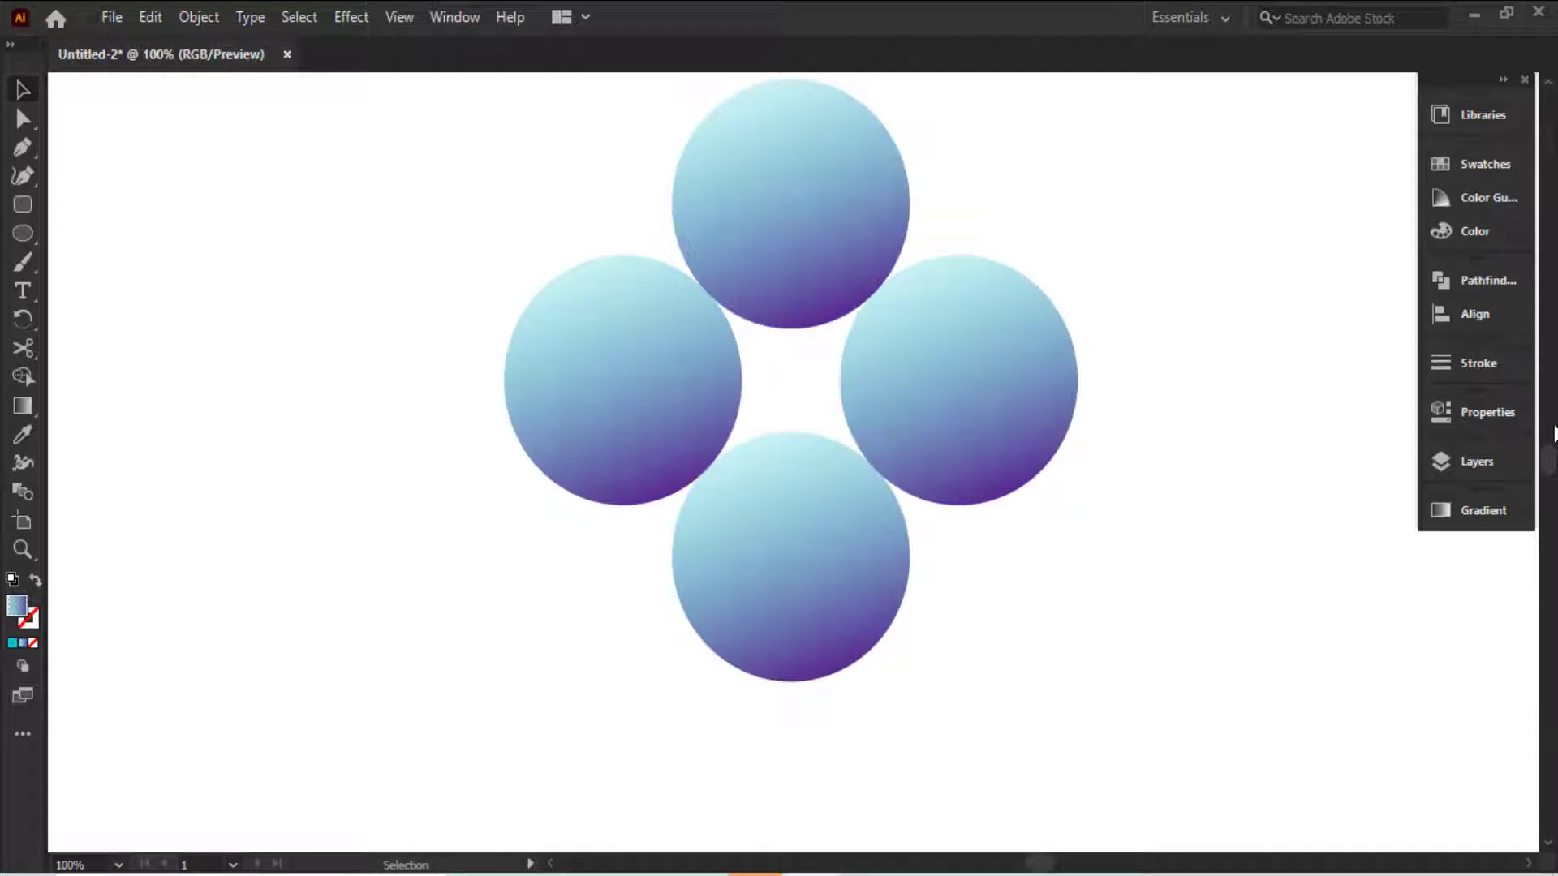
With Shape Builder on all four circles, merge the side circles through the centre gap and remove the upper and lower circles.
key(ctrl+minus)
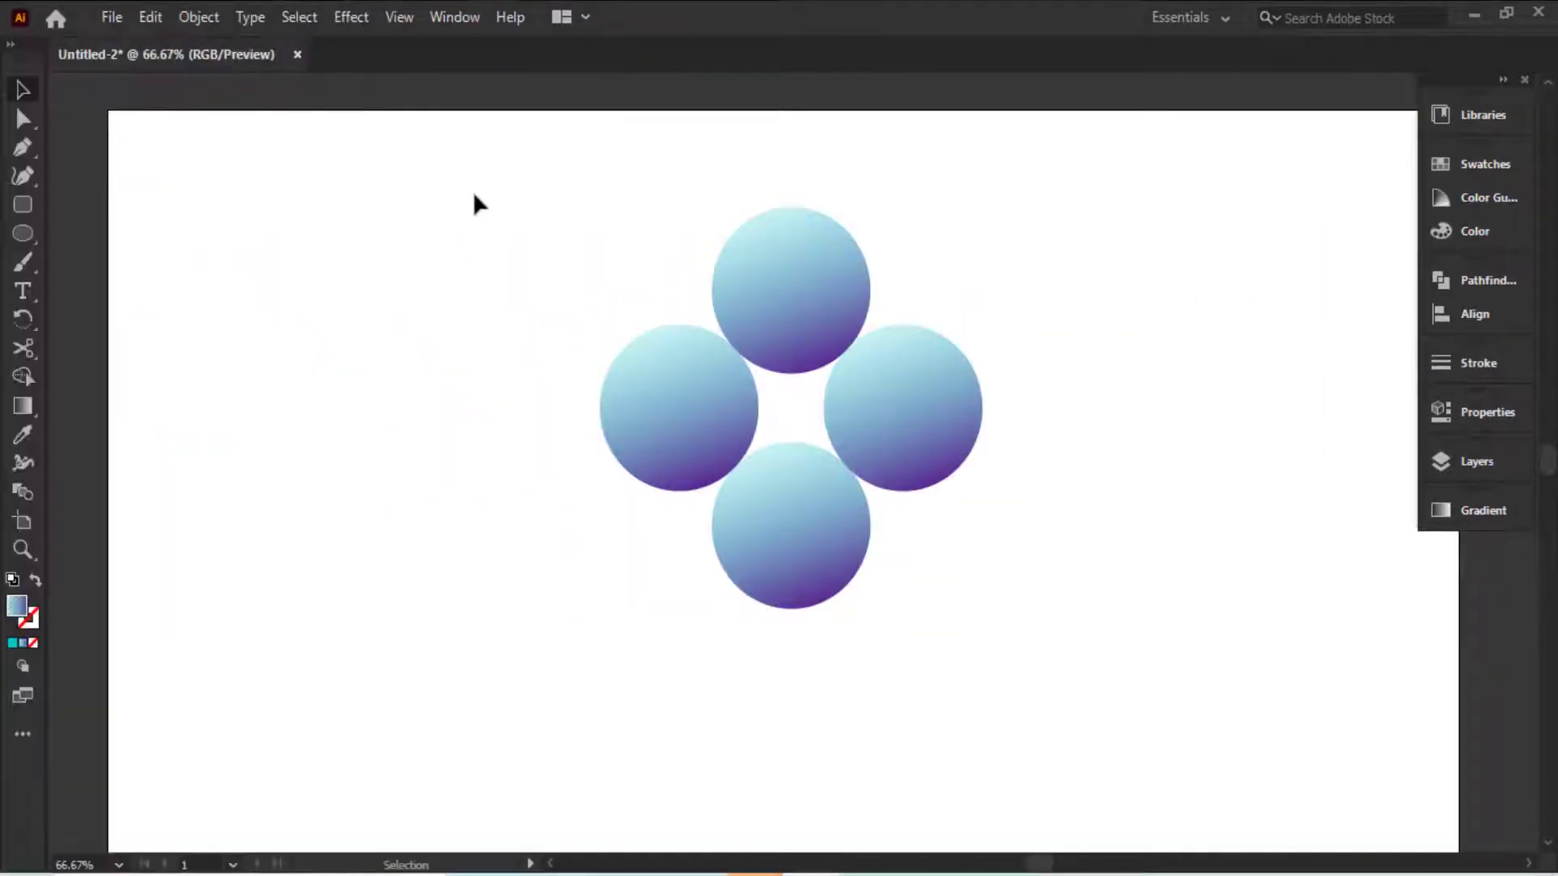
drag(473, 195, 1082, 662)
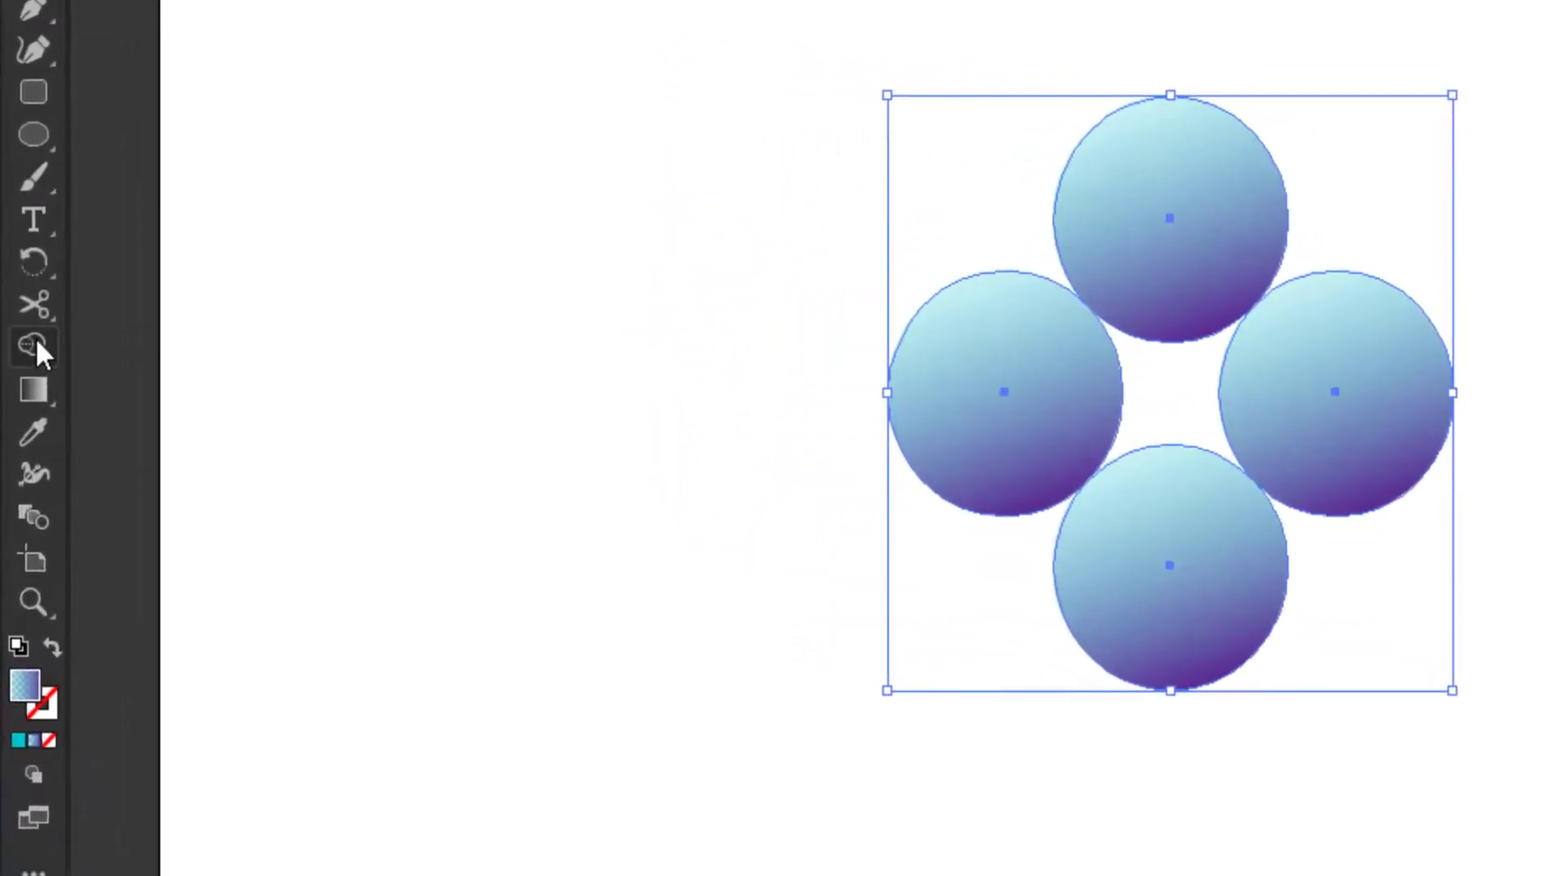
click(29, 343)
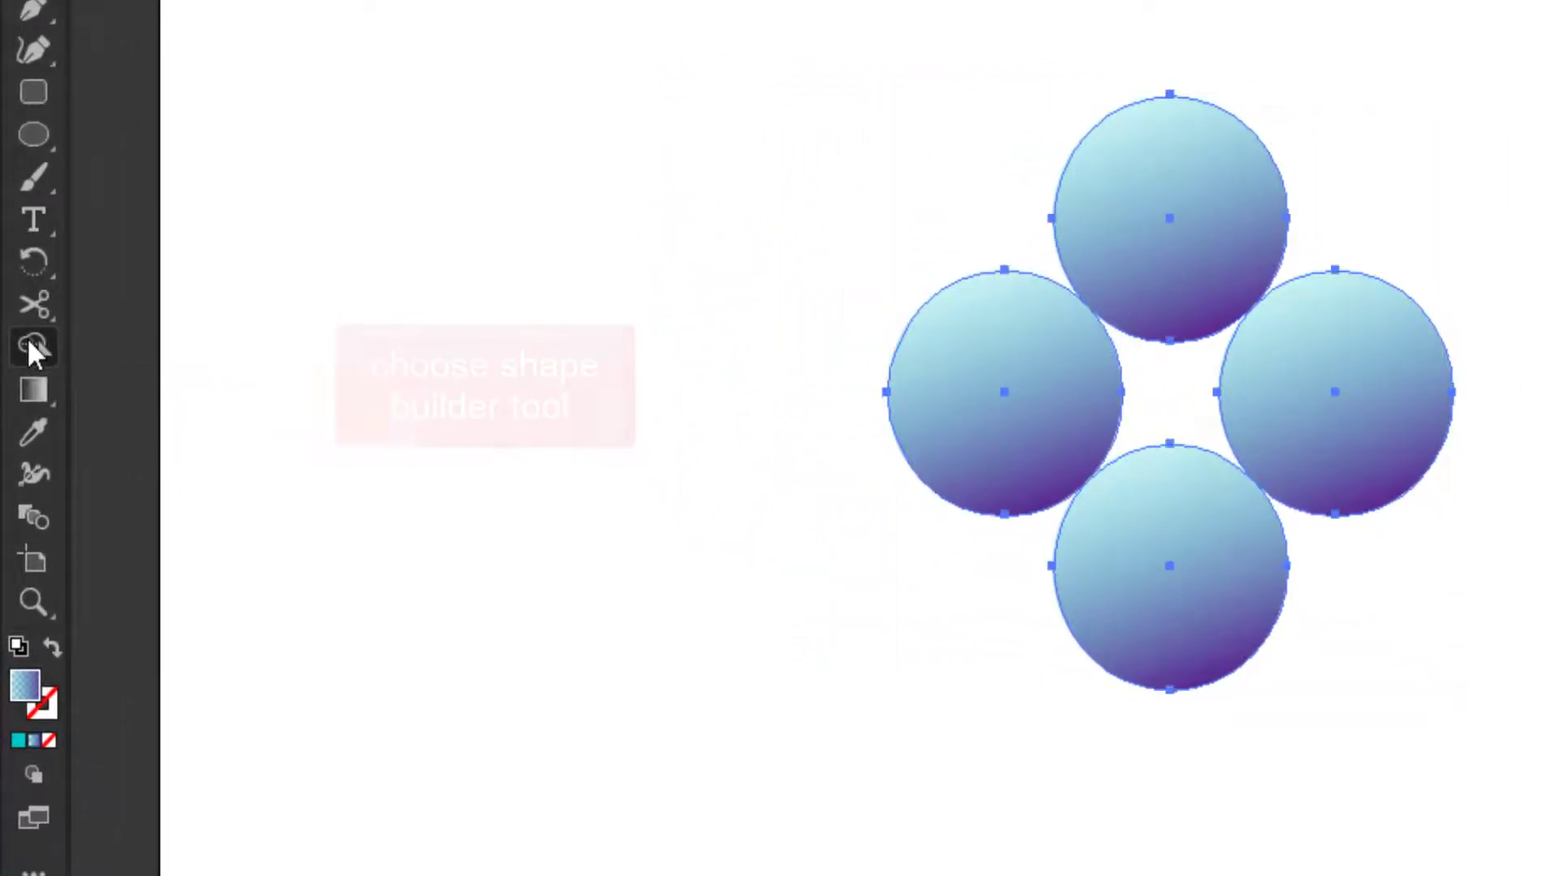
drag(980, 394, 1123, 396)
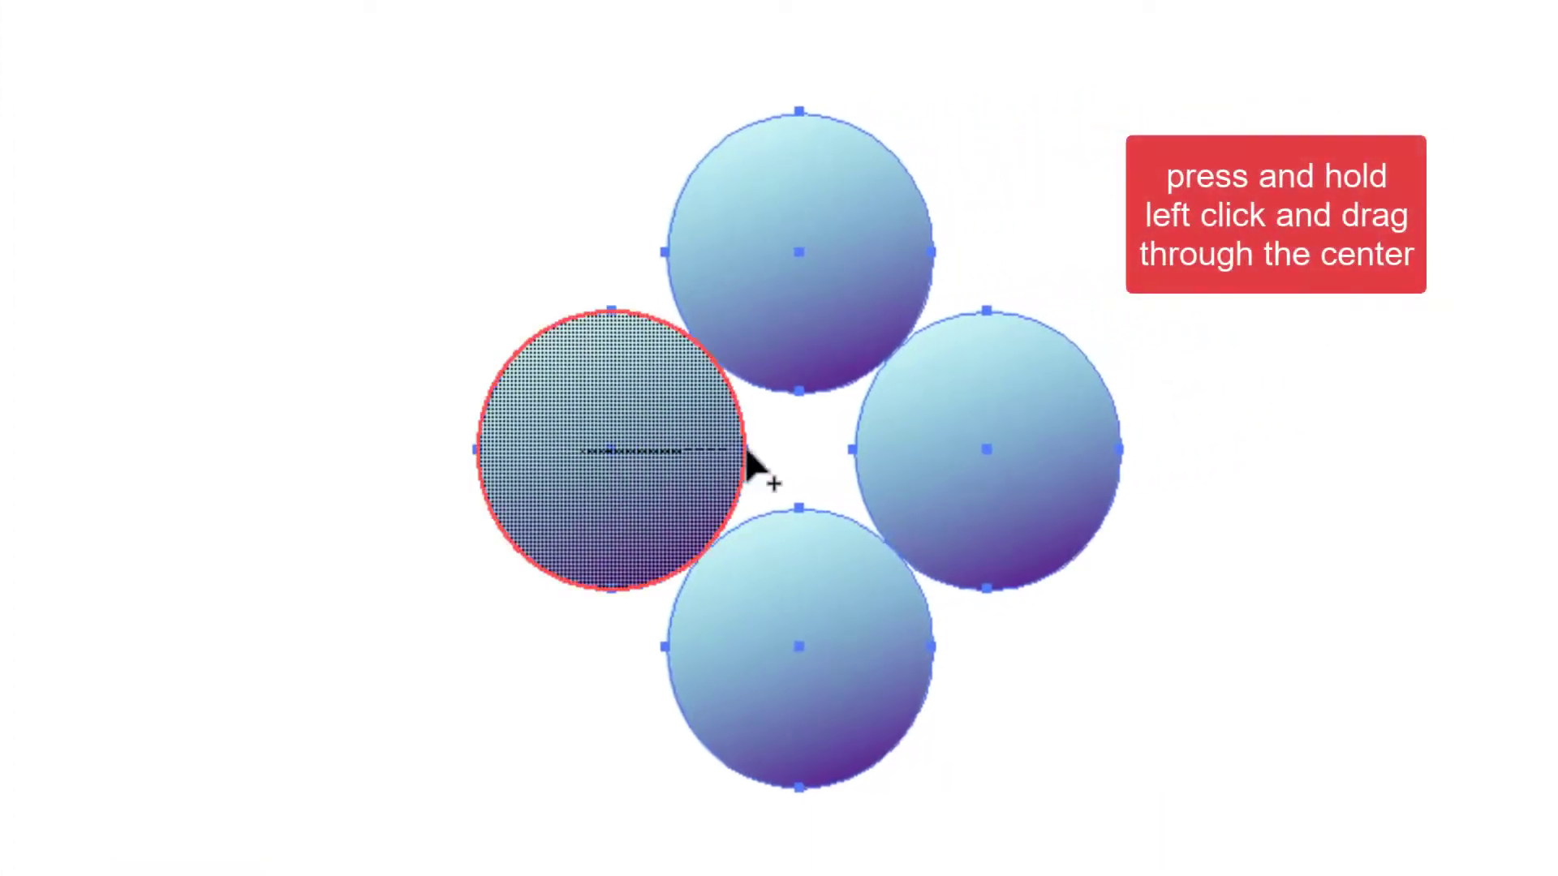
drag(749, 453, 978, 456)
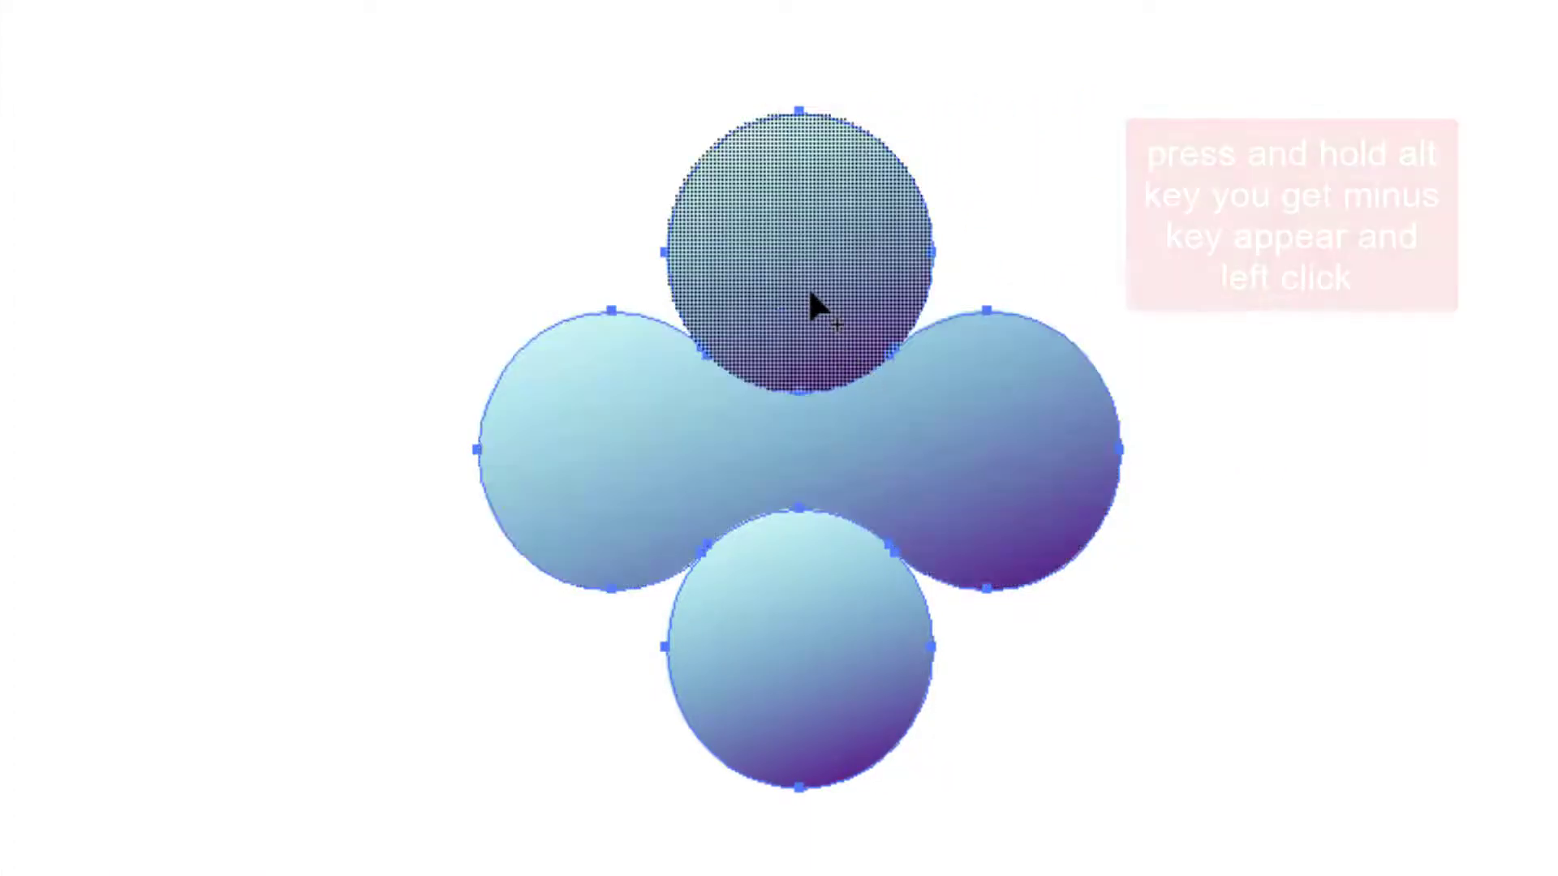
alt+click(810, 294)
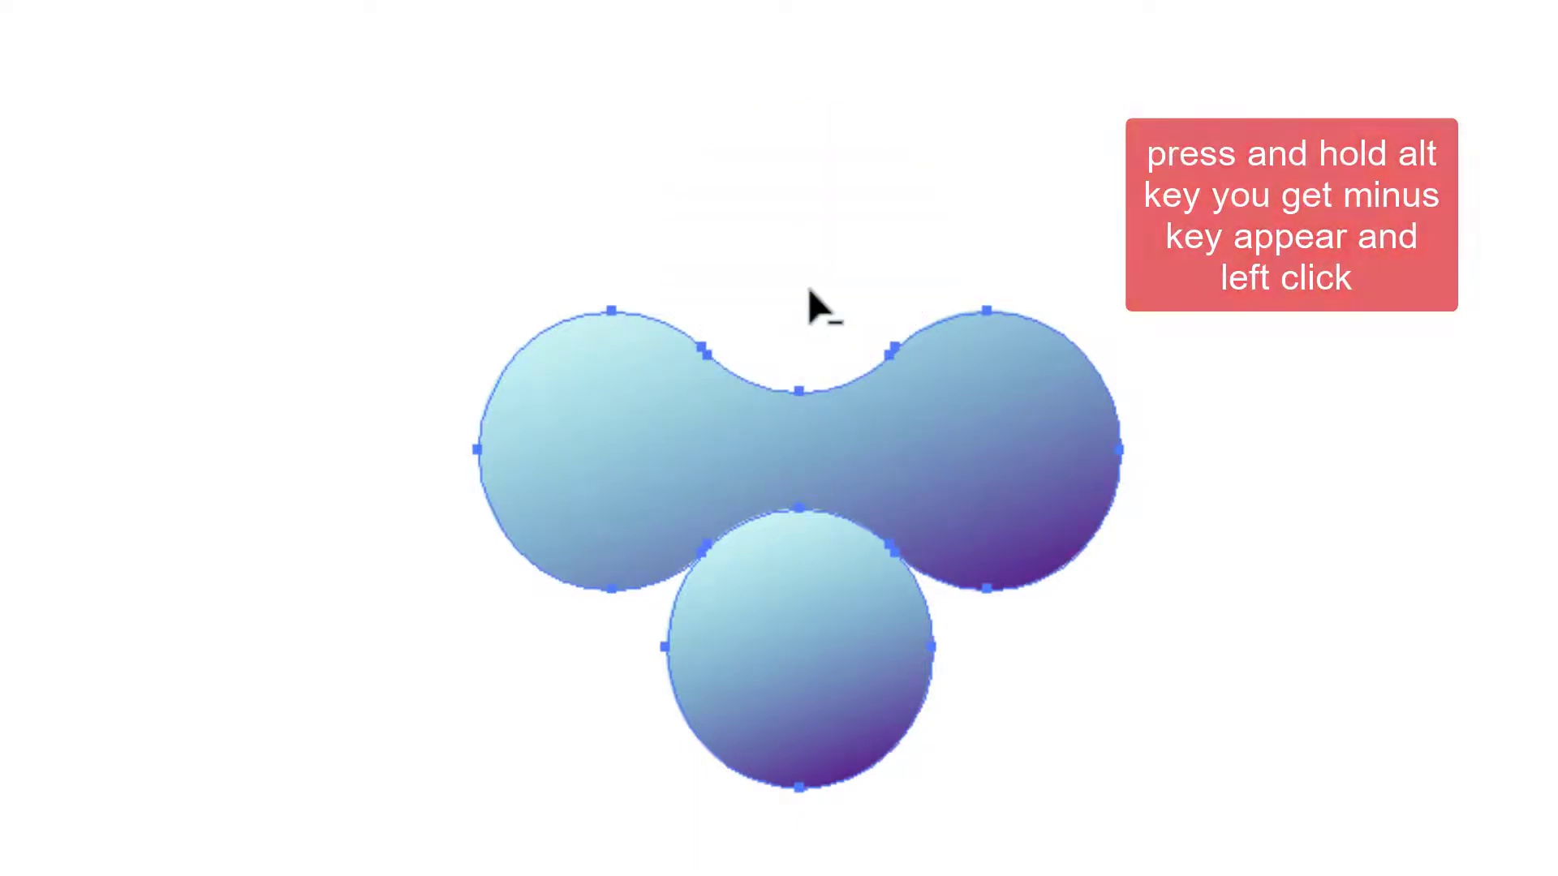
alt+click(793, 670)
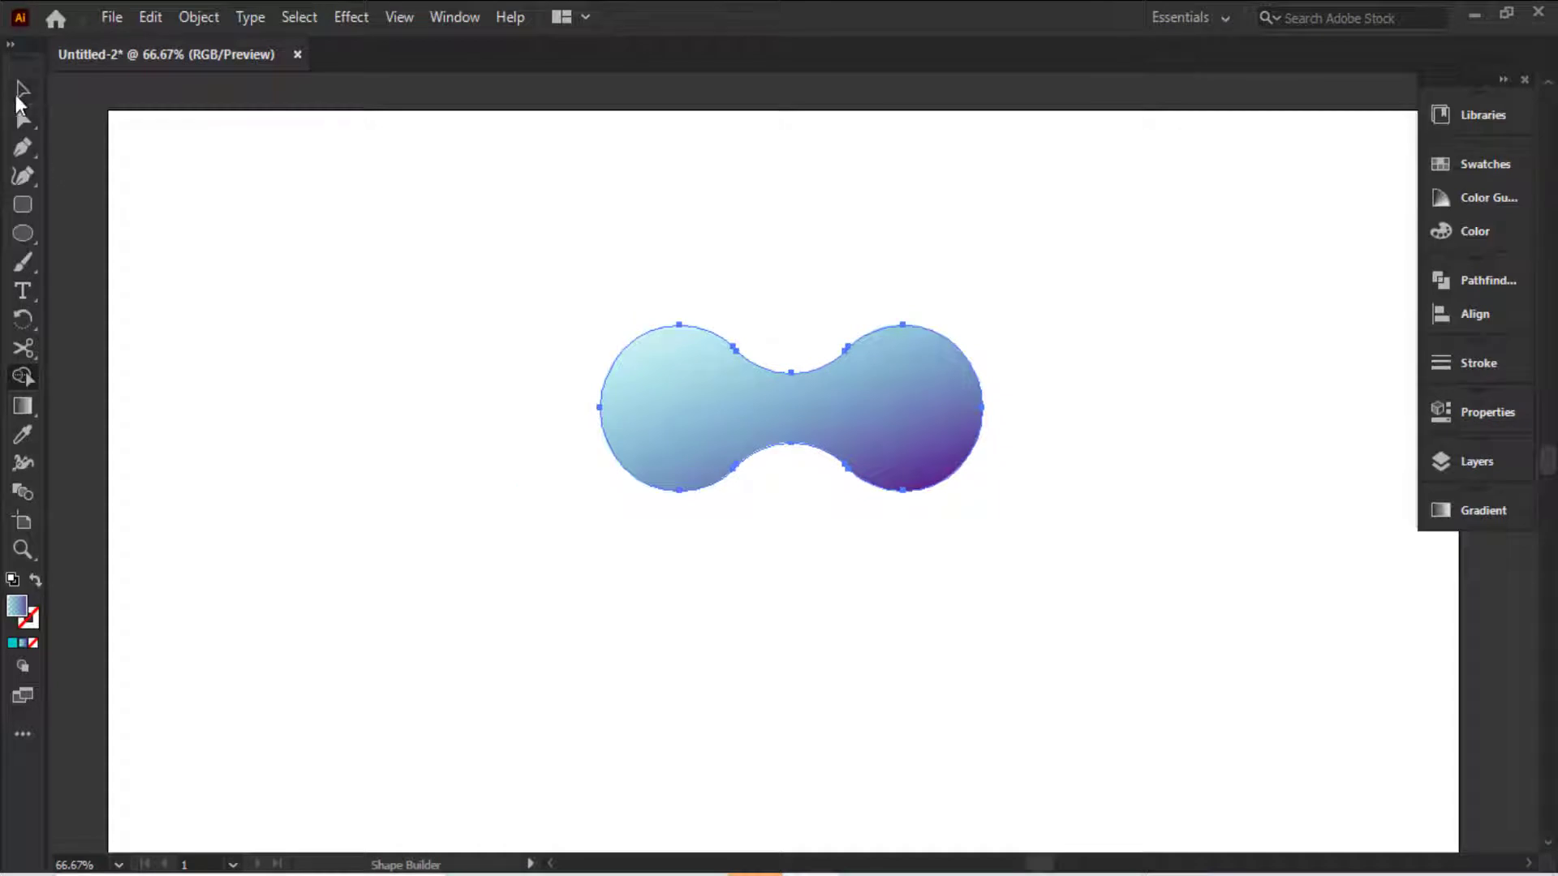
Cut the merged dumbbell shape to the clipboard.
click(21, 92)
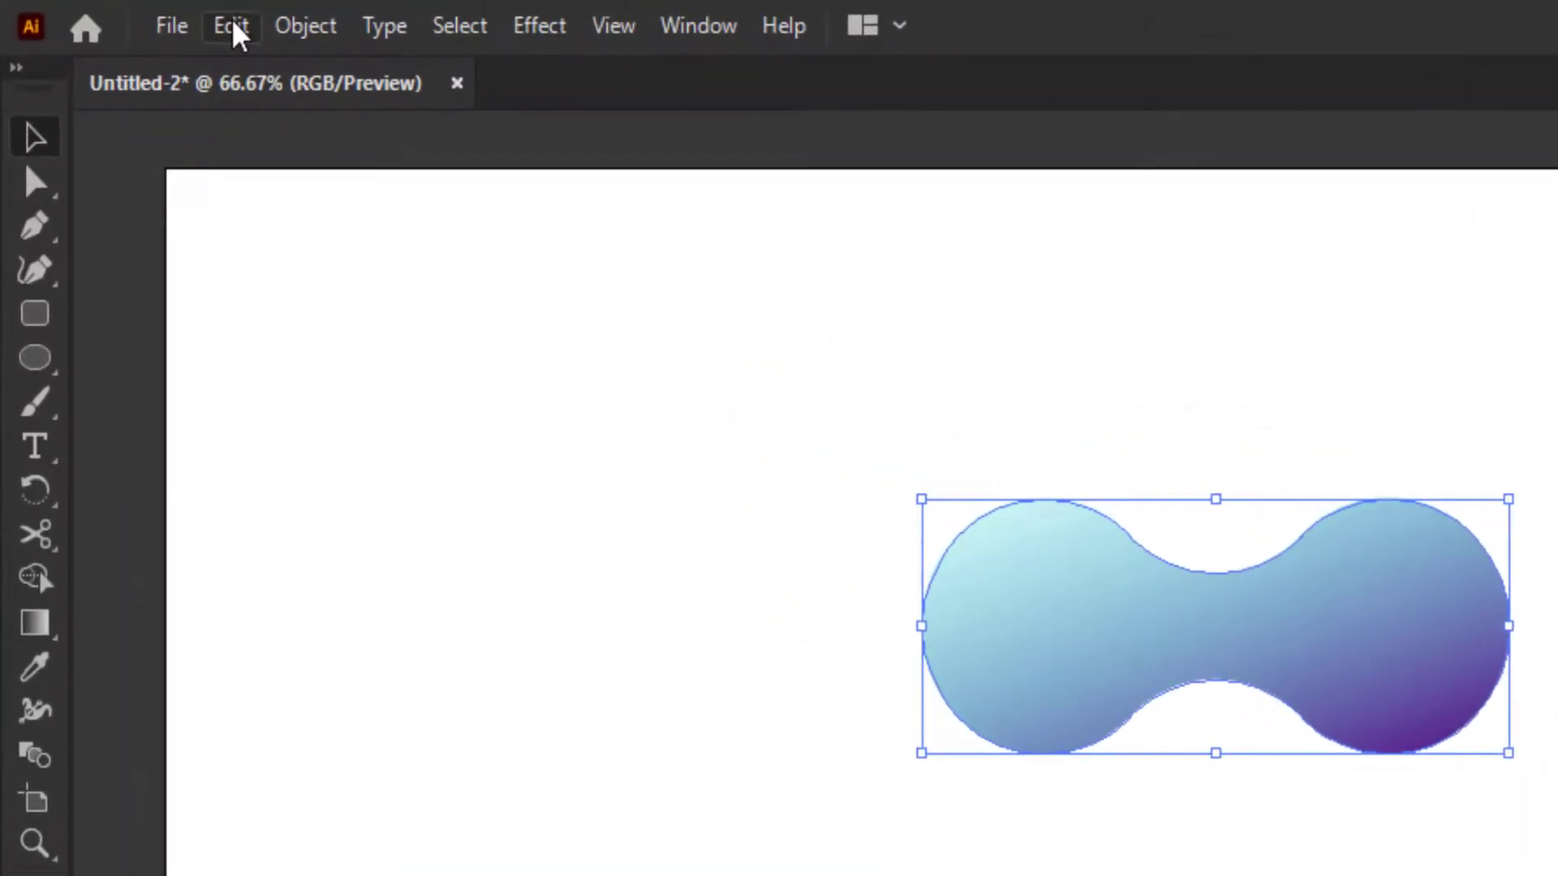
click(233, 27)
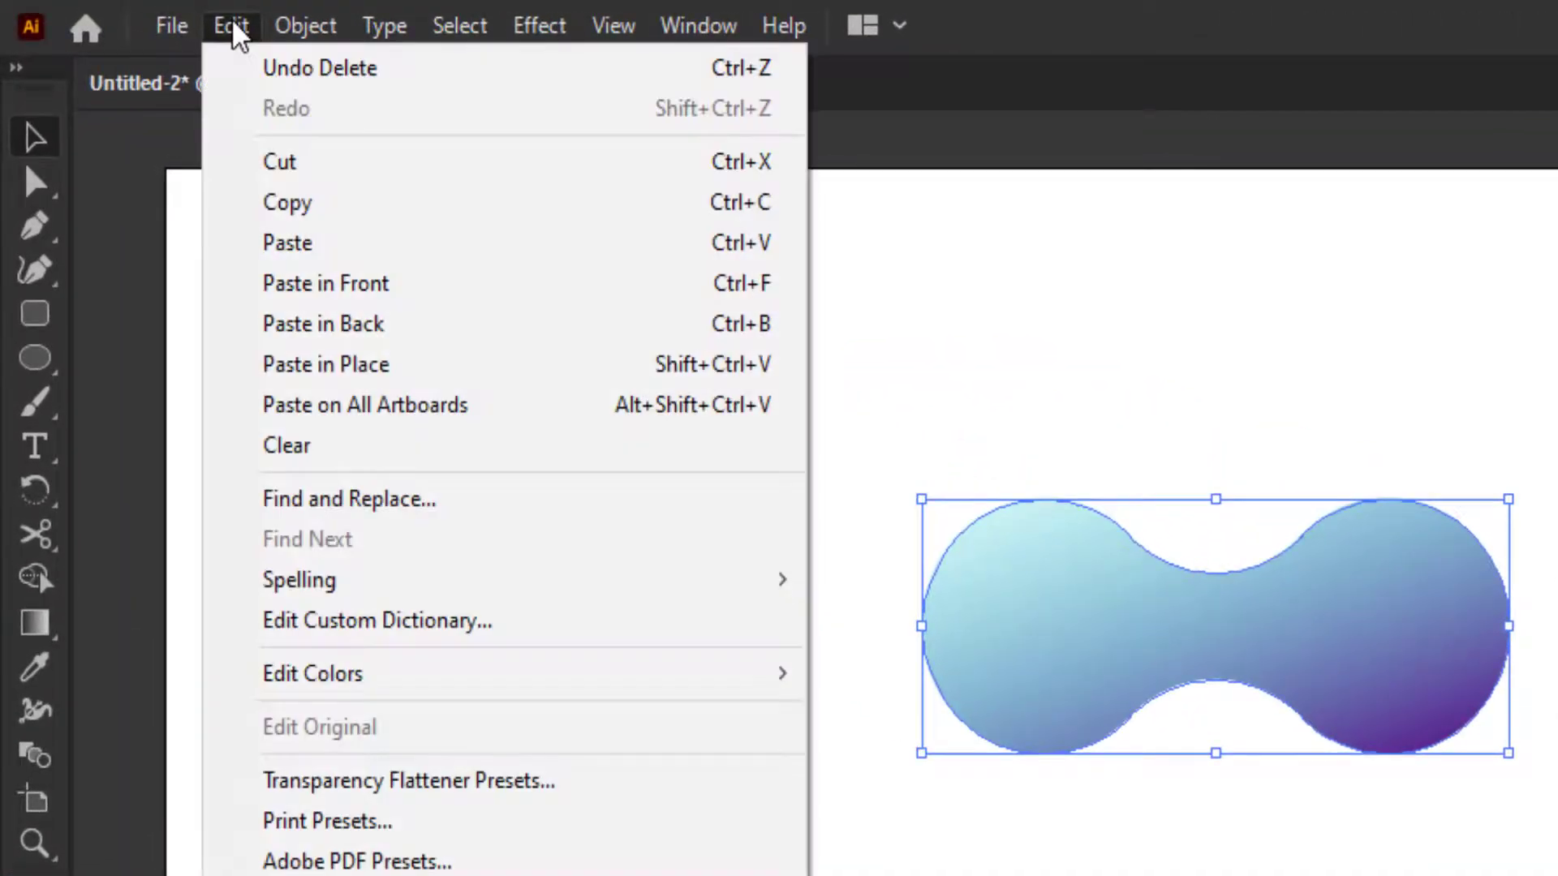
click(341, 172)
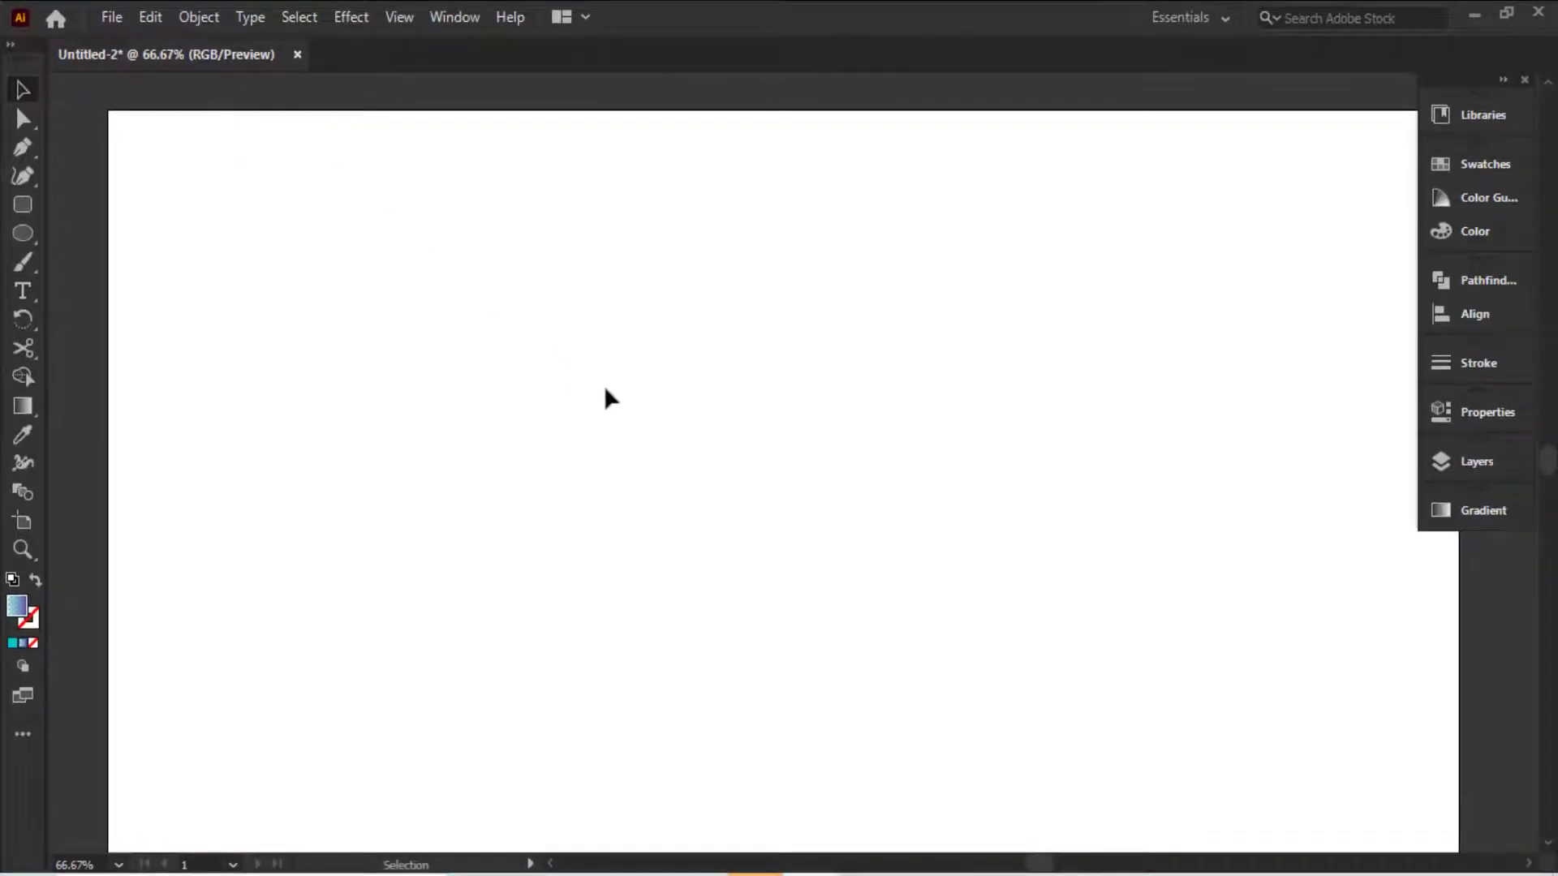
Undo the cut and the Shape Builder edits back to the four separate circles, and deselect them.
key(ctrl+z)
key(ctrl+z)
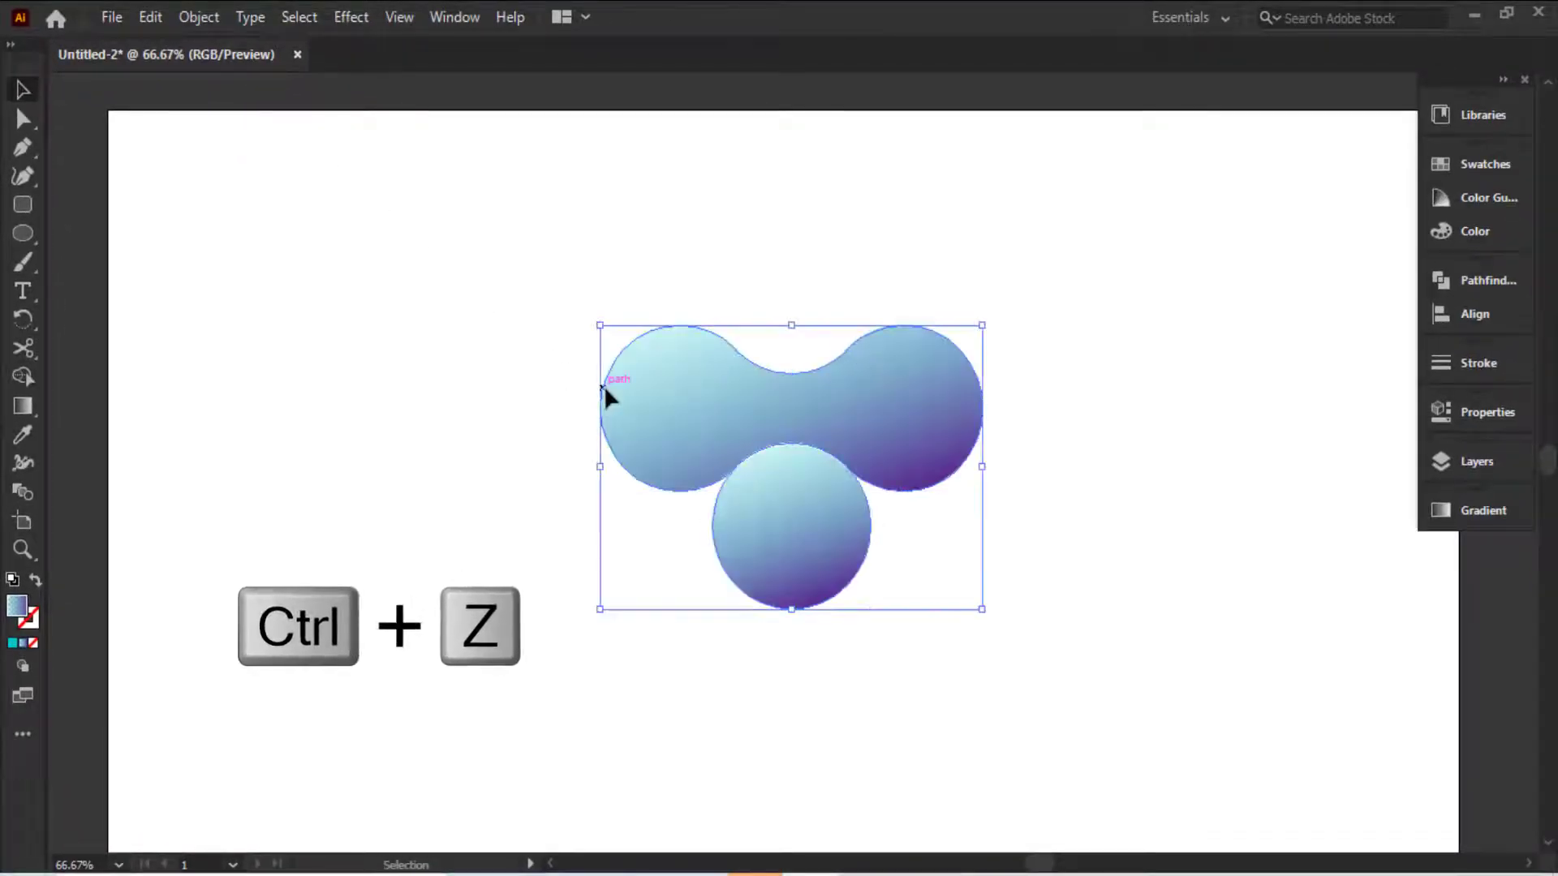
key(ctrl+z)
key(ctrl+z)
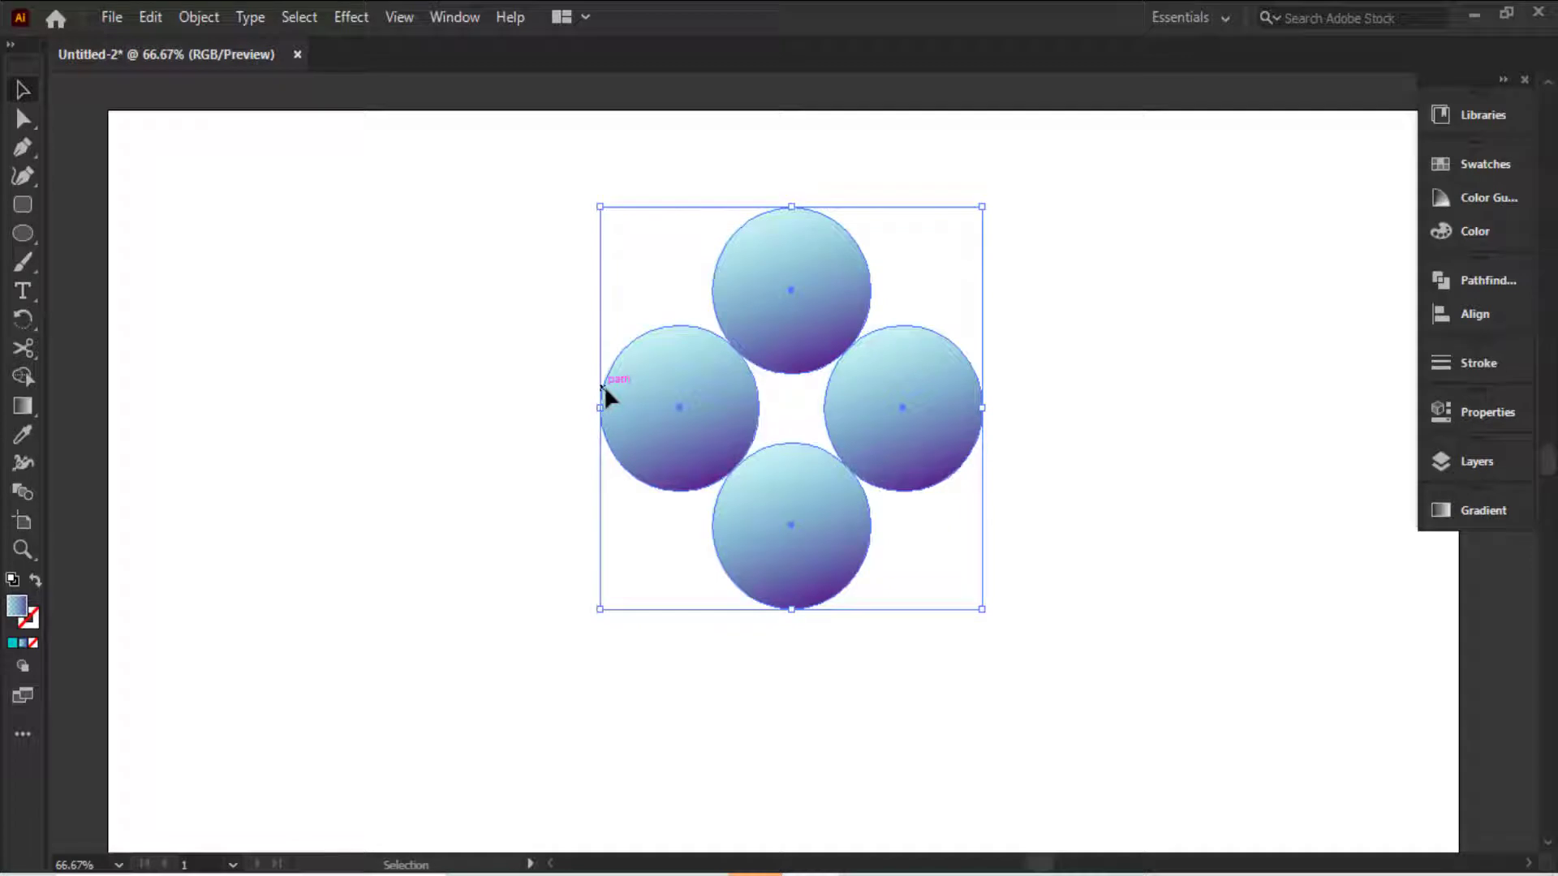
click(465, 370)
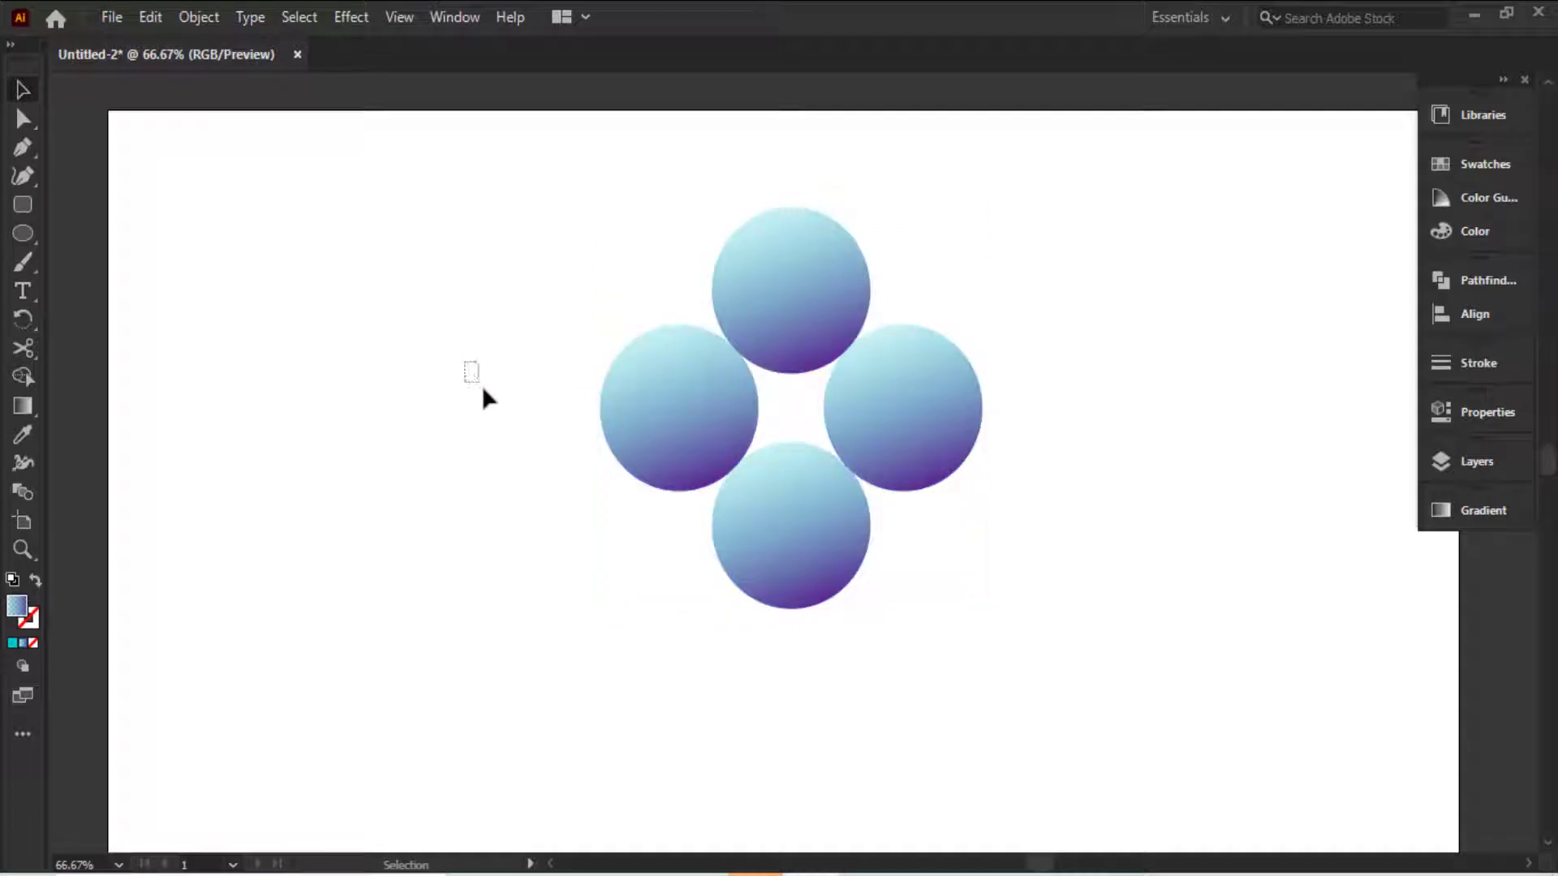
Delete the left, right and bottom circles, keeping only the upper circle.
drag(484, 389, 803, 616)
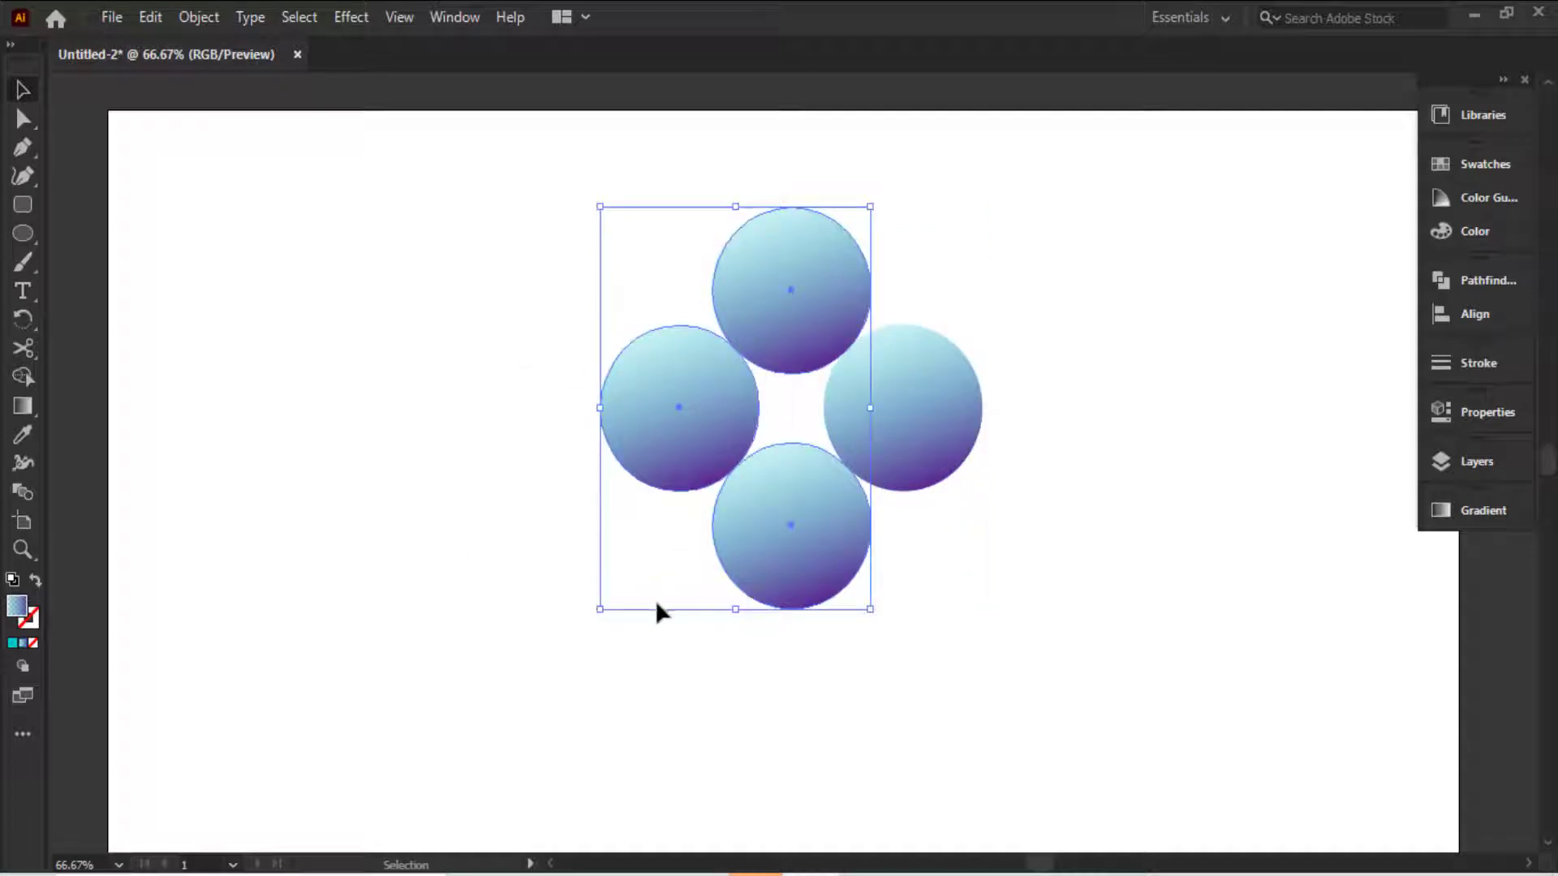
click(629, 694)
drag(467, 427, 1133, 695)
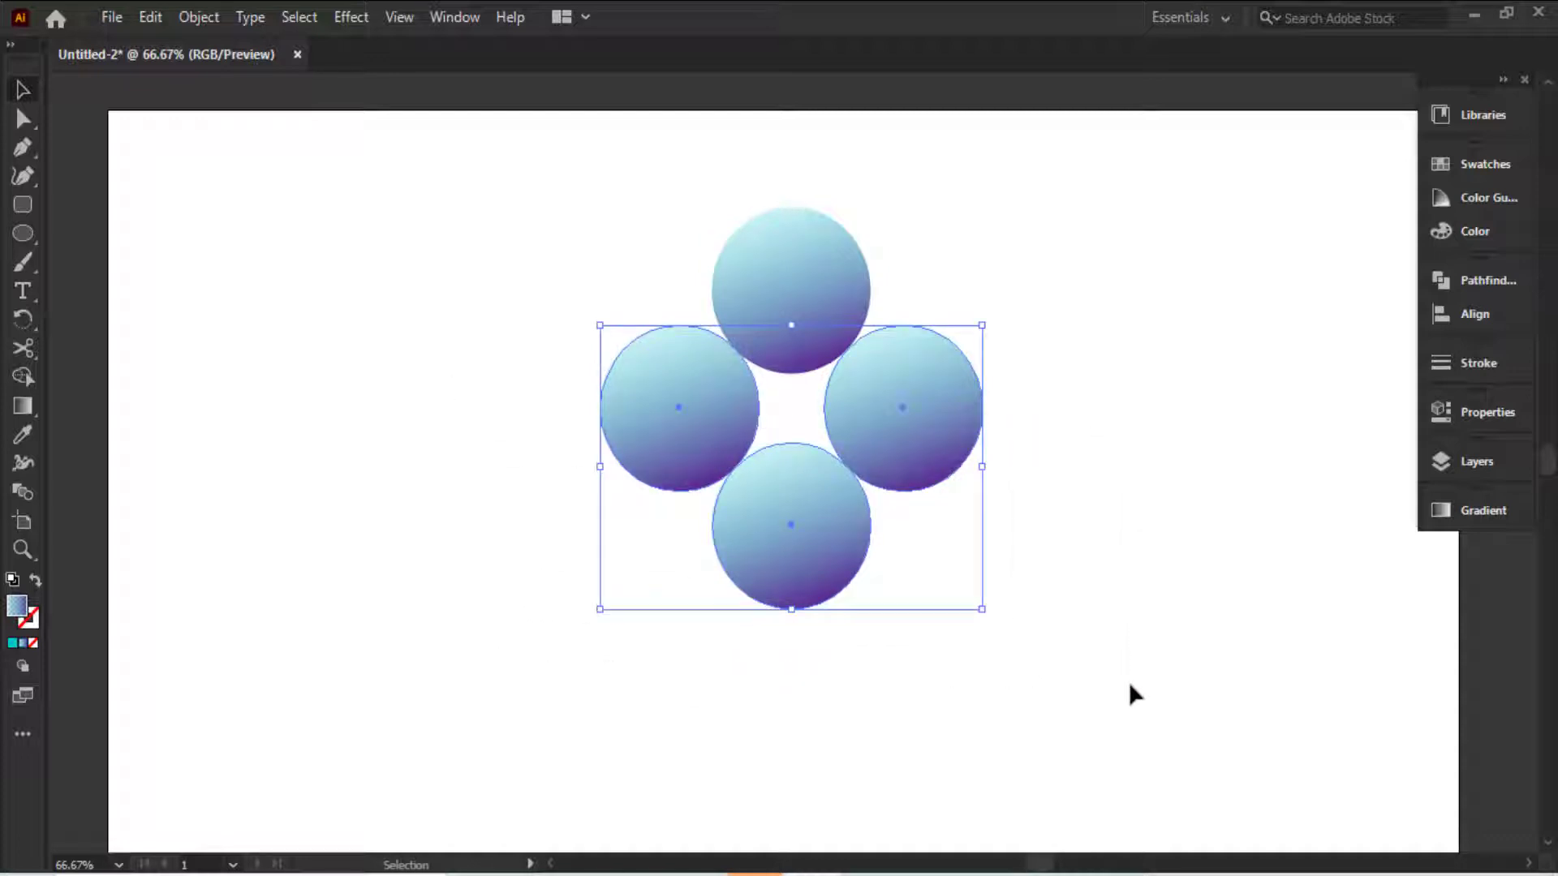
key(Delete)
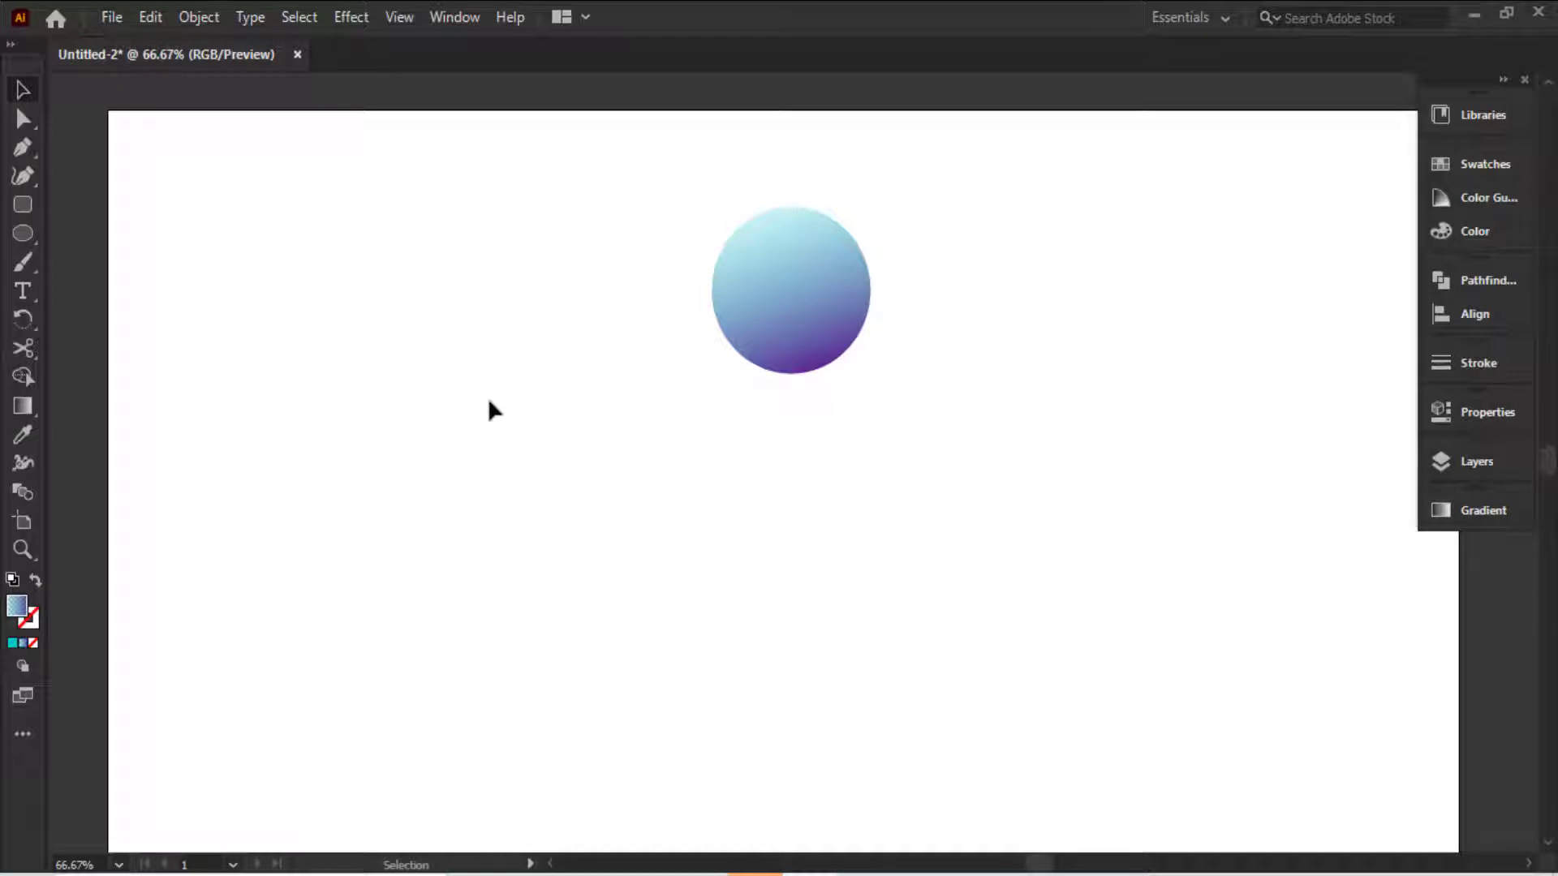
Paste the cut dumbbell shape in place beneath the upper circle's position and deselect it.
click(153, 18)
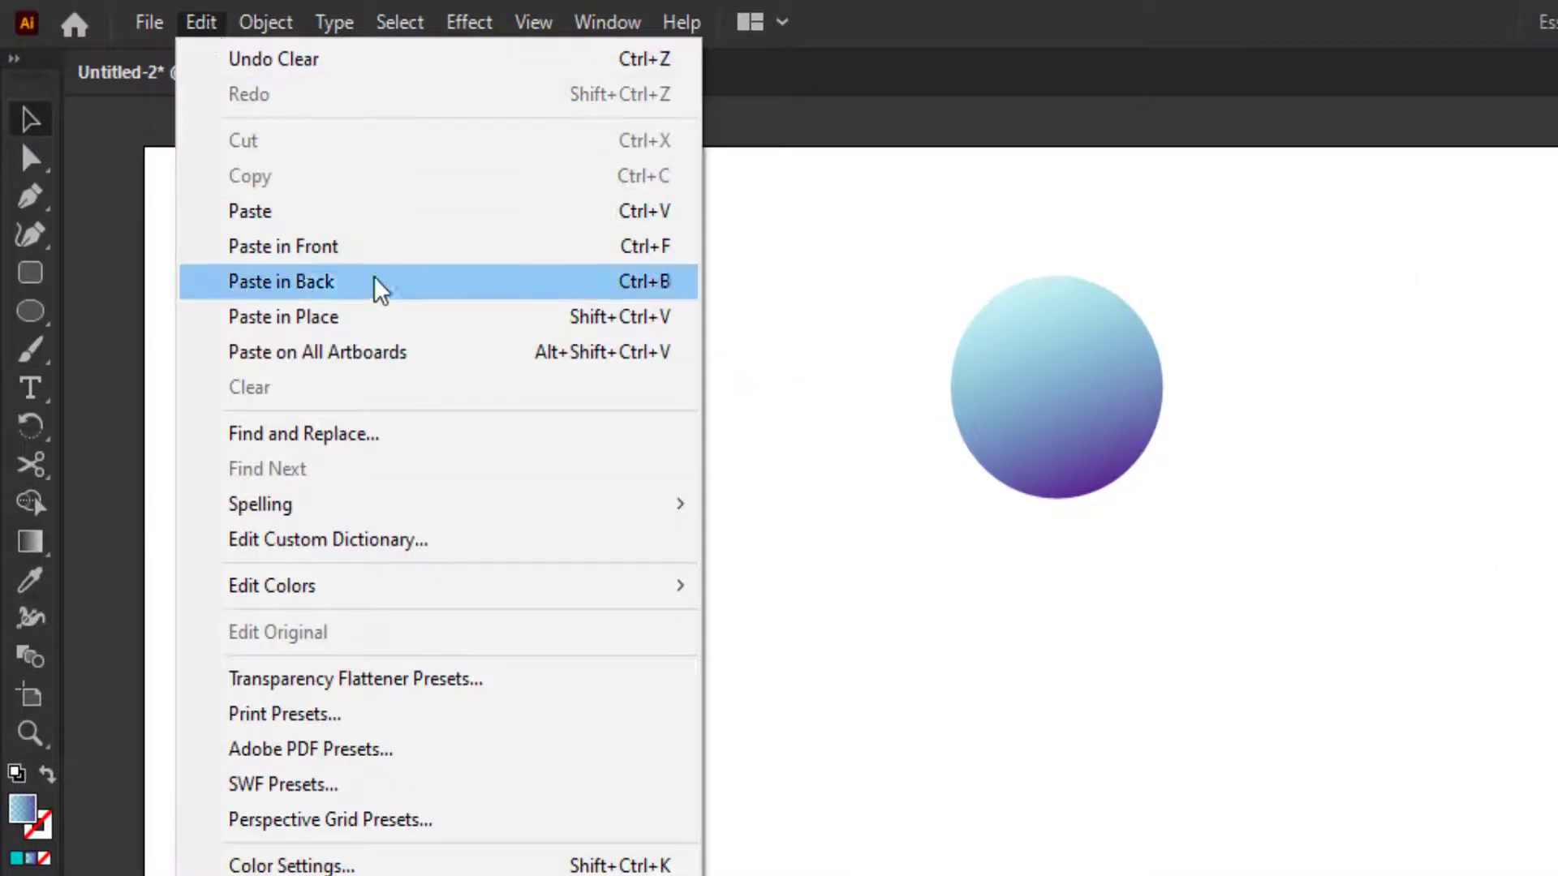
click(388, 318)
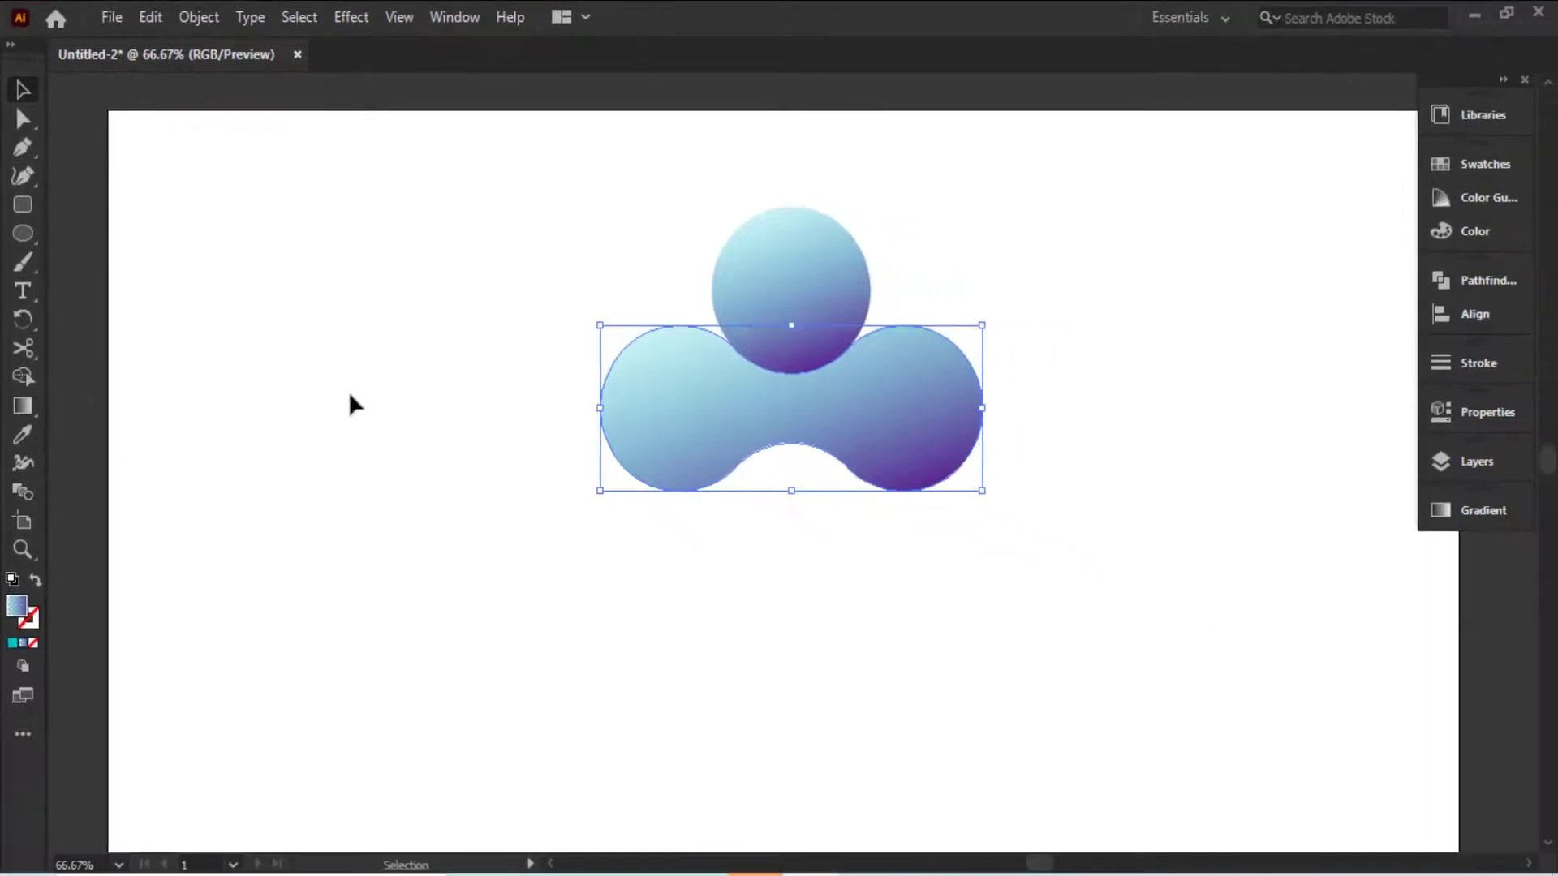
click(473, 537)
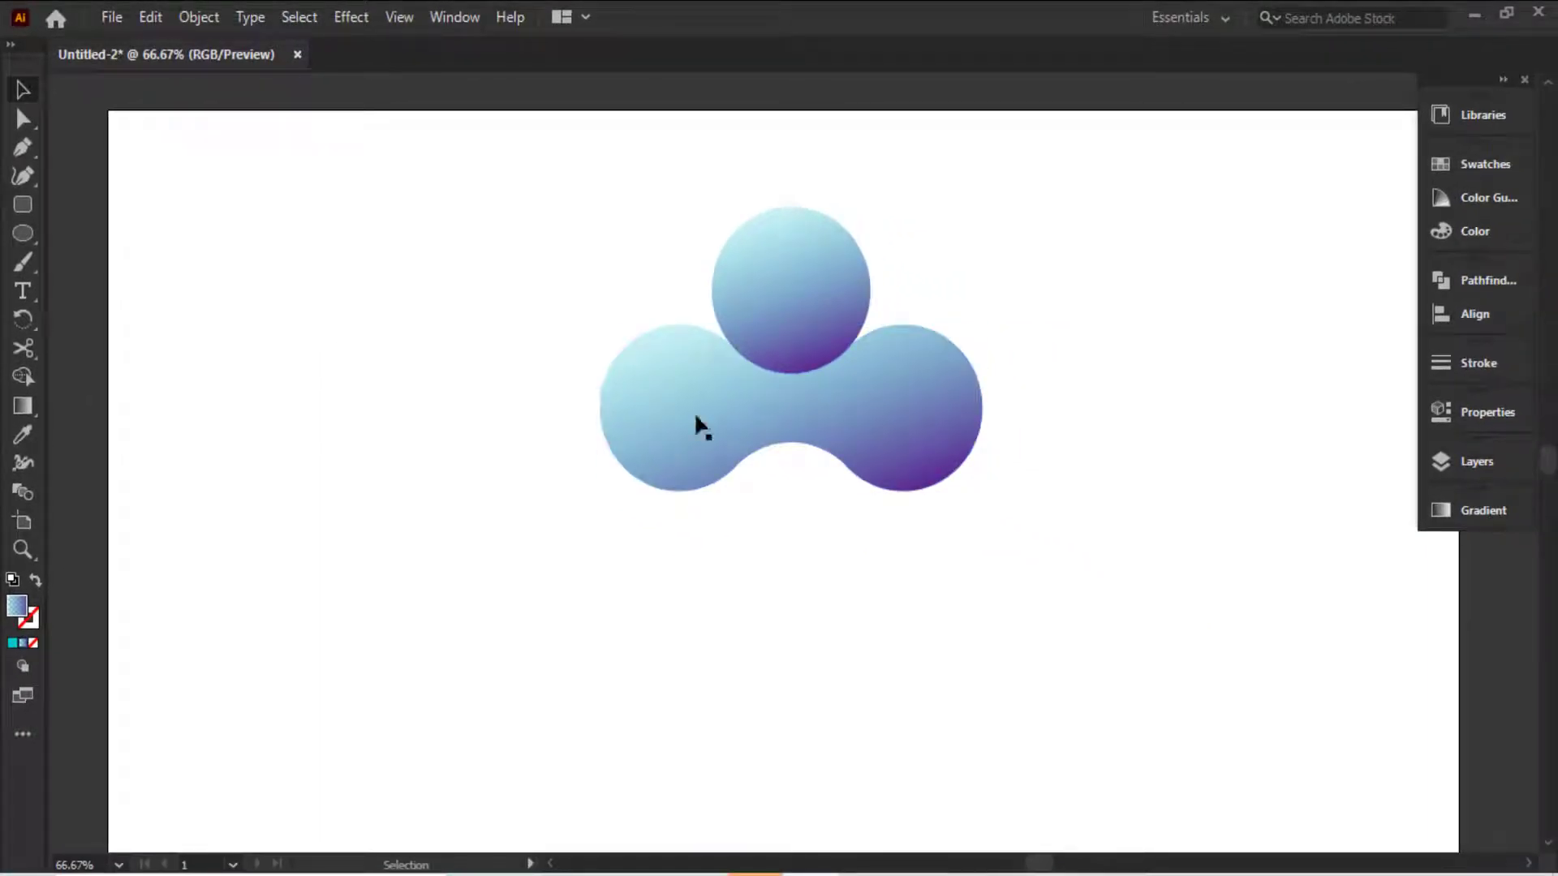
Set the end colour stop of the upper circle's gradient to the red-orange swatch.
click(793, 338)
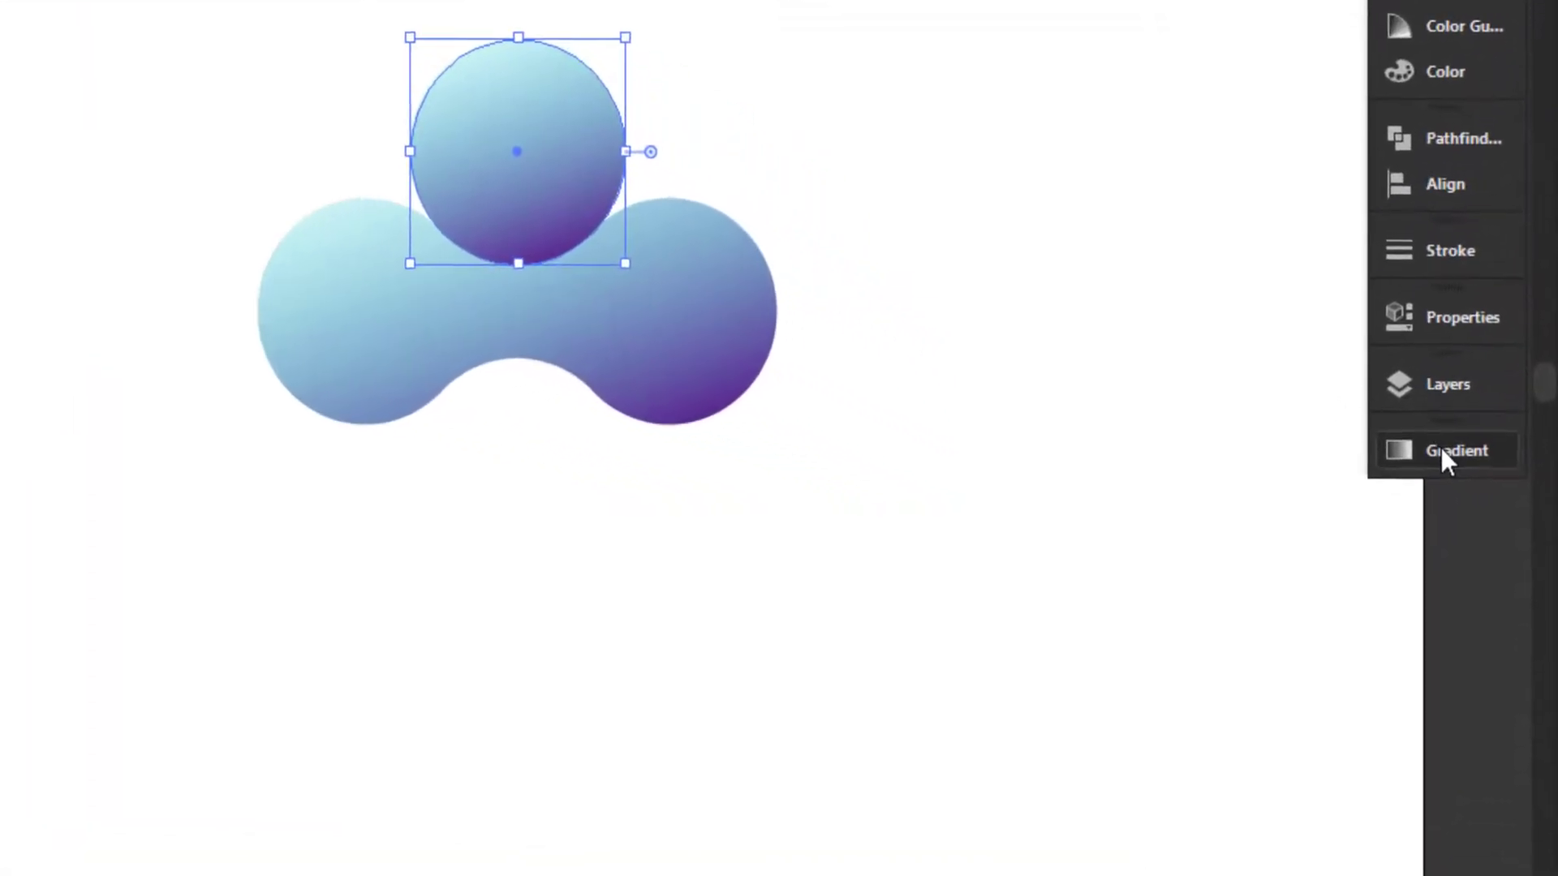
click(1441, 447)
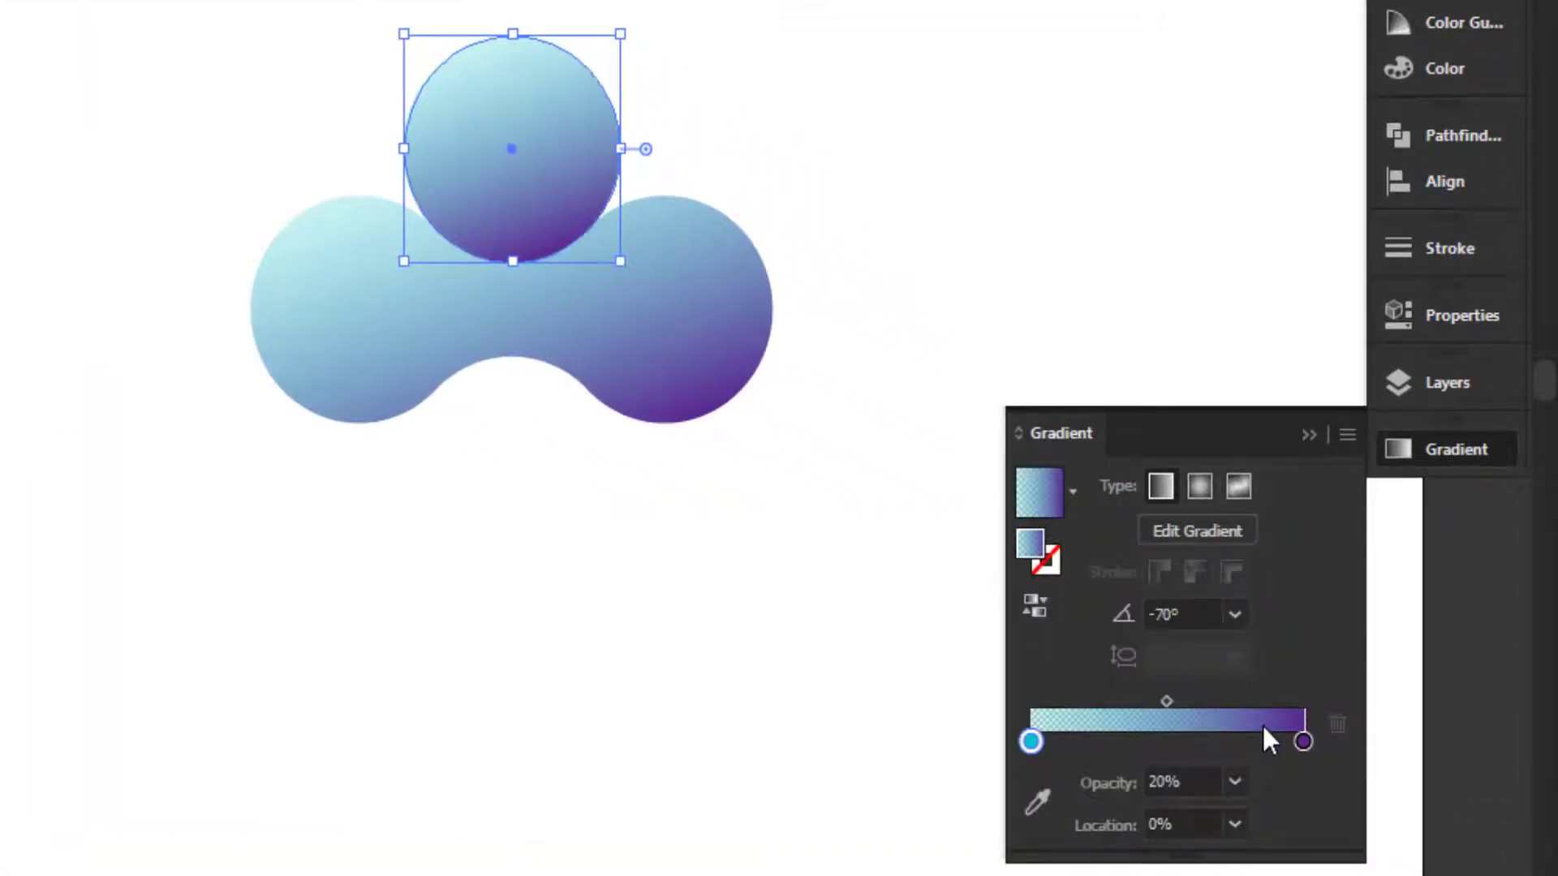
double_click(1302, 740)
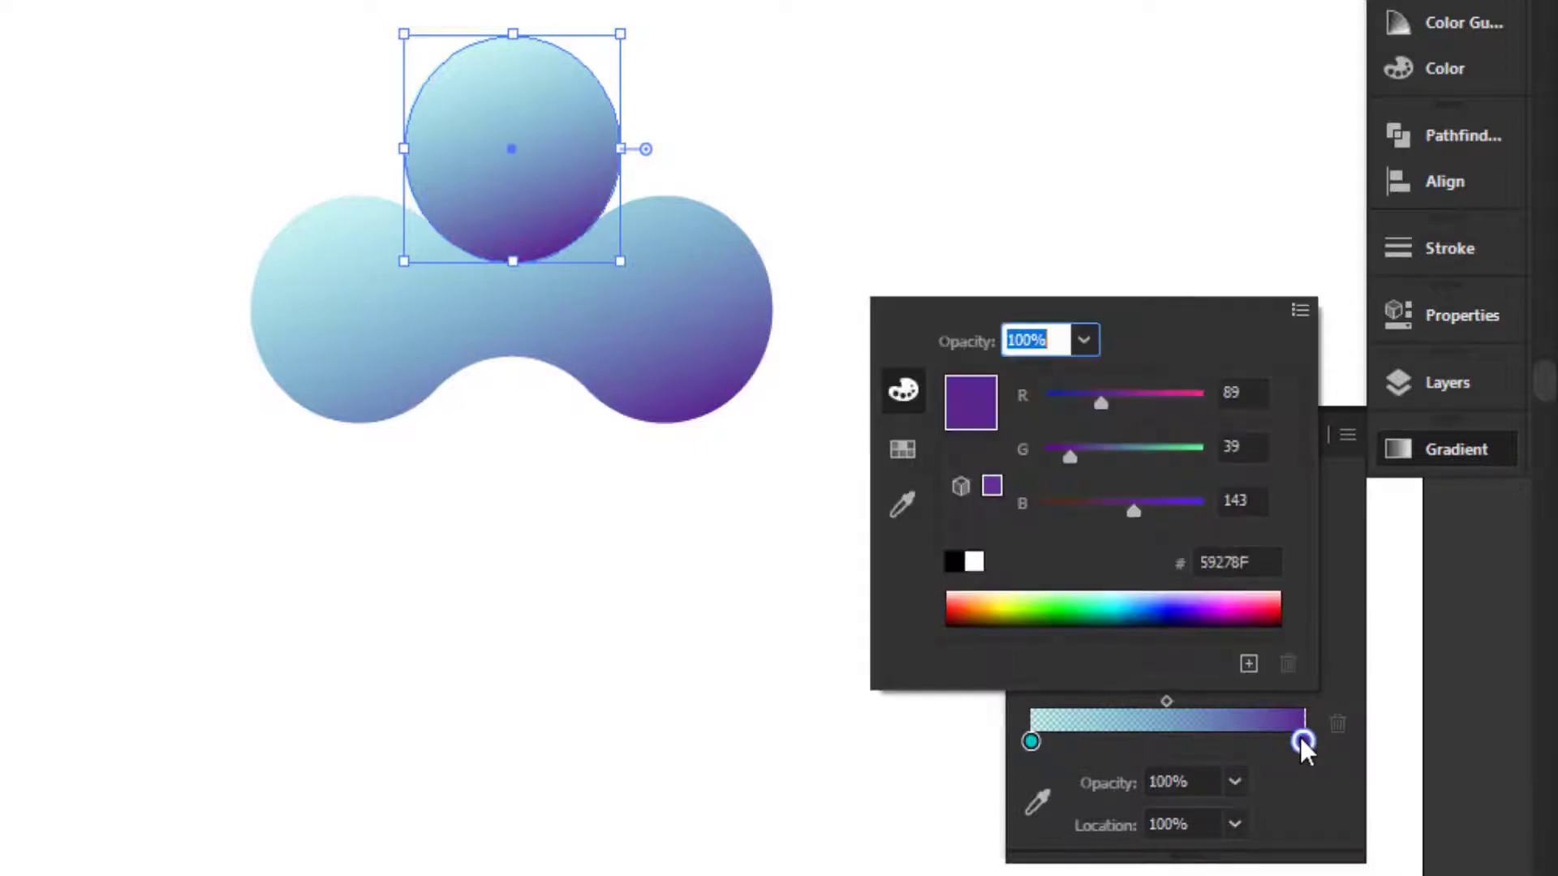
click(904, 449)
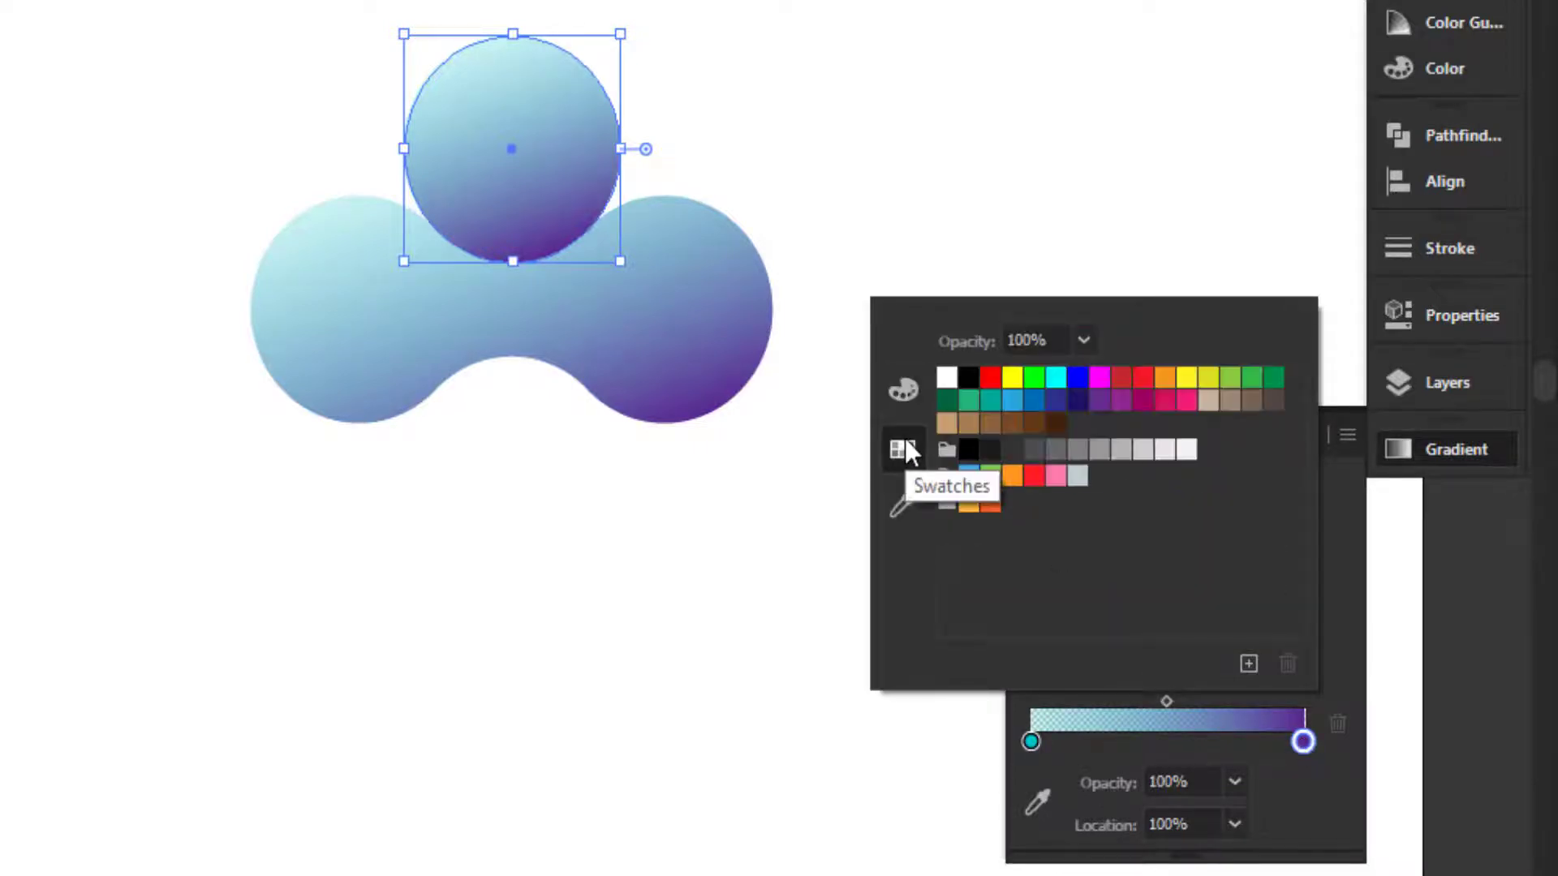
click(990, 504)
Set the start colour stop of the upper circle's gradient to the light orange swatch at 100% opacity.
double_click(1031, 740)
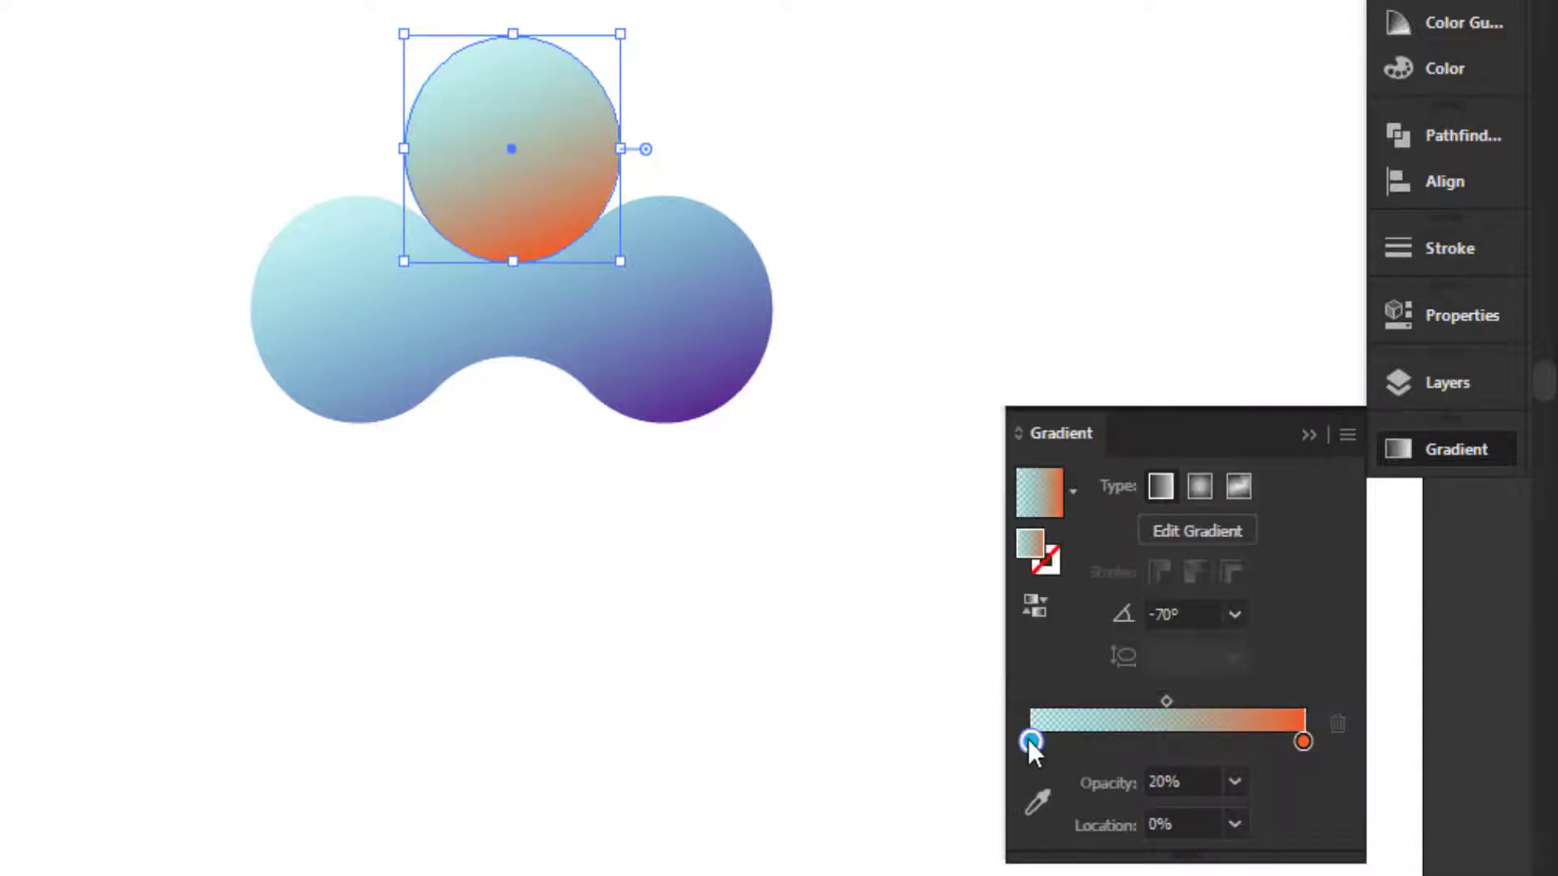
click(969, 502)
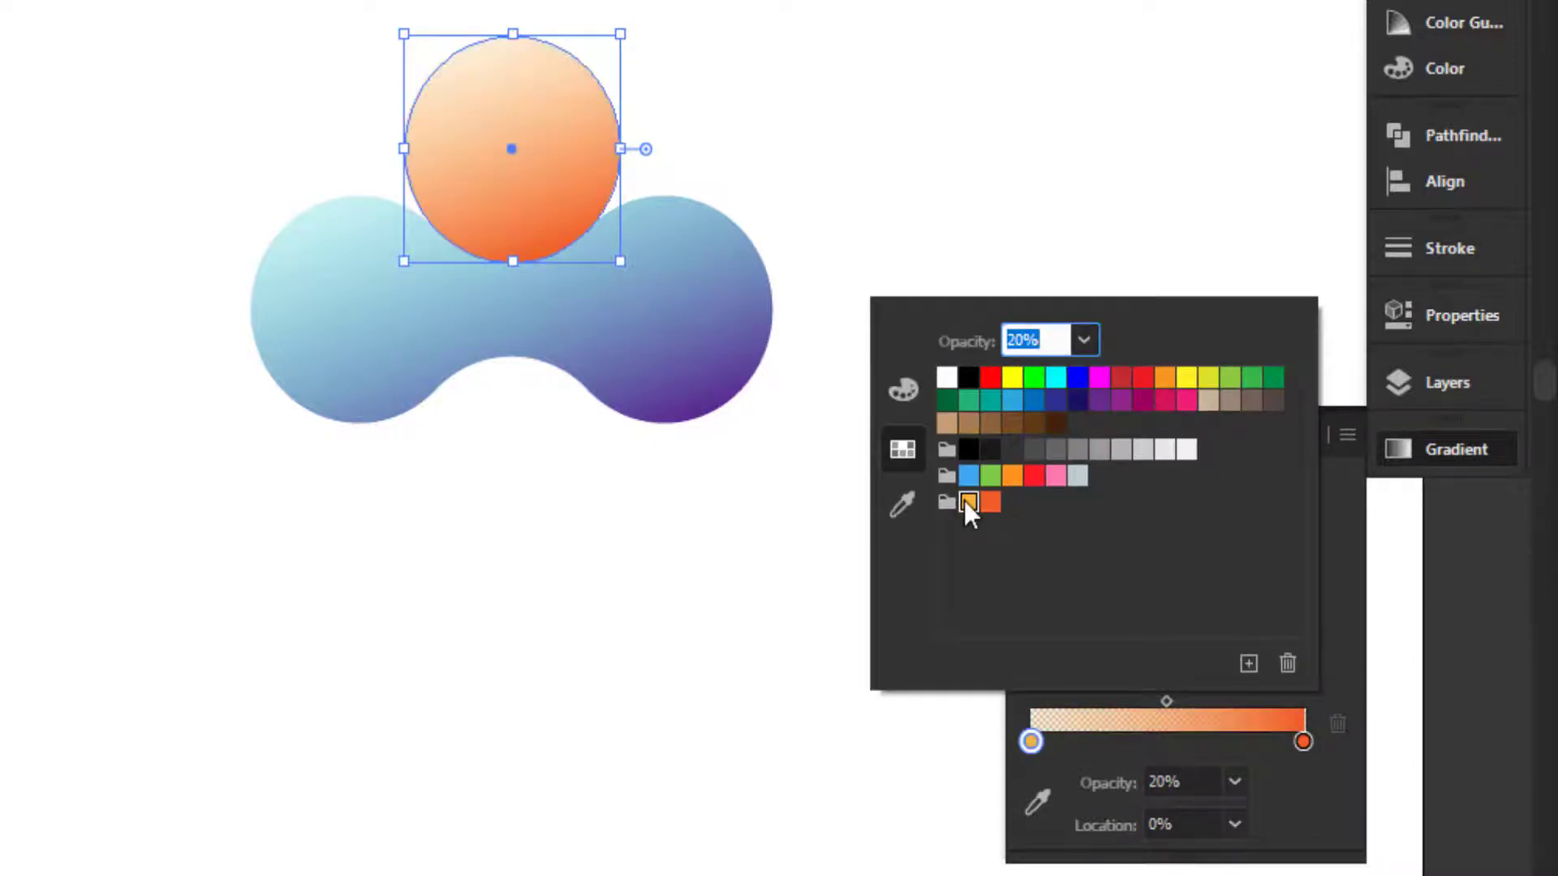
click(1284, 815)
click(1233, 780)
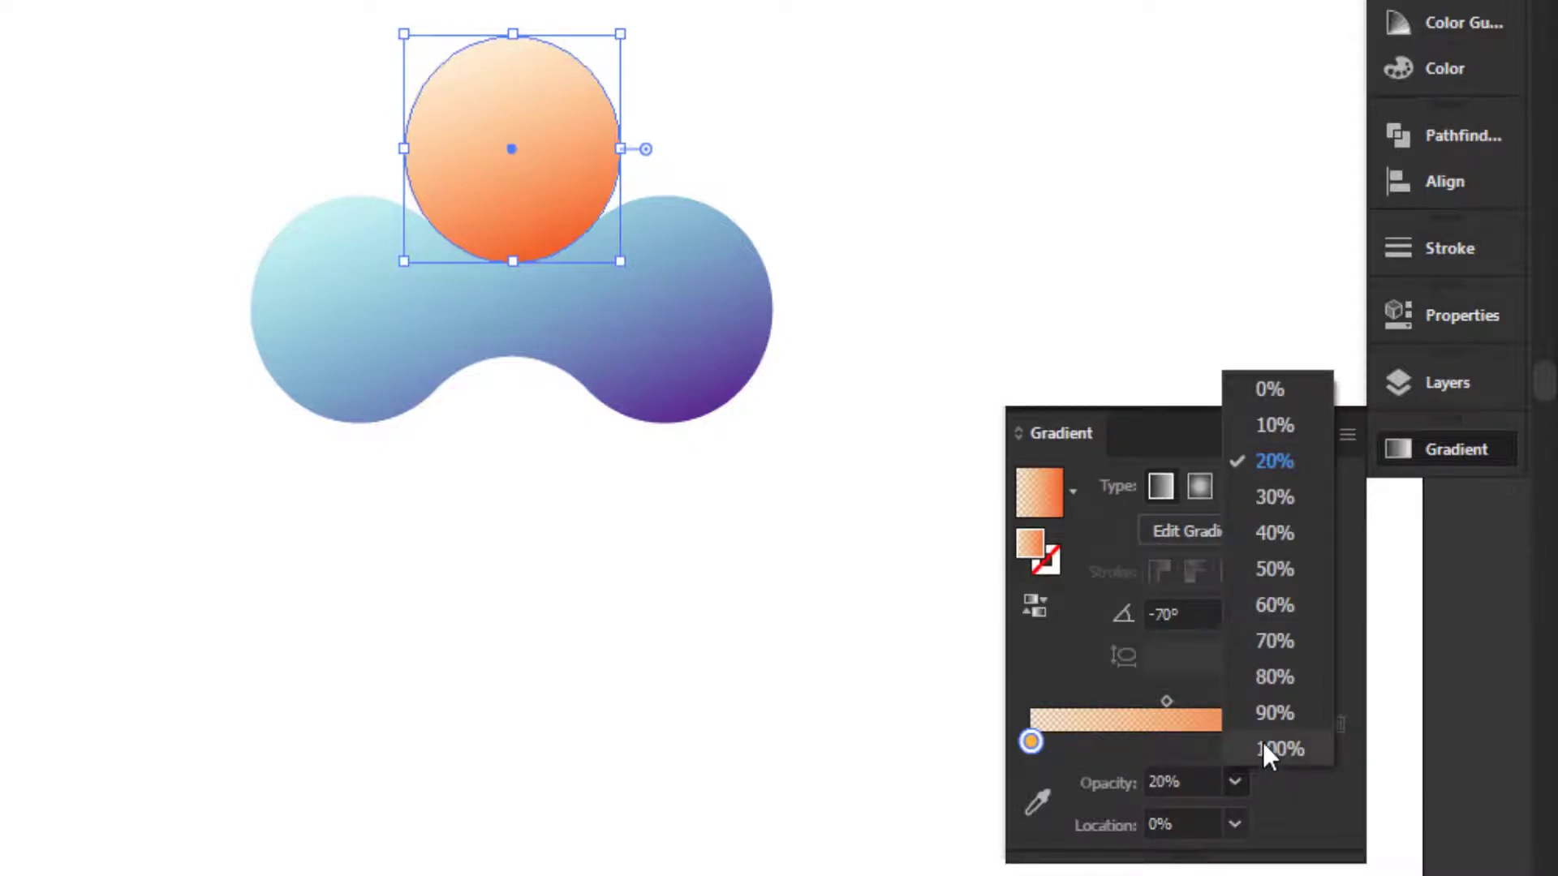
click(1263, 746)
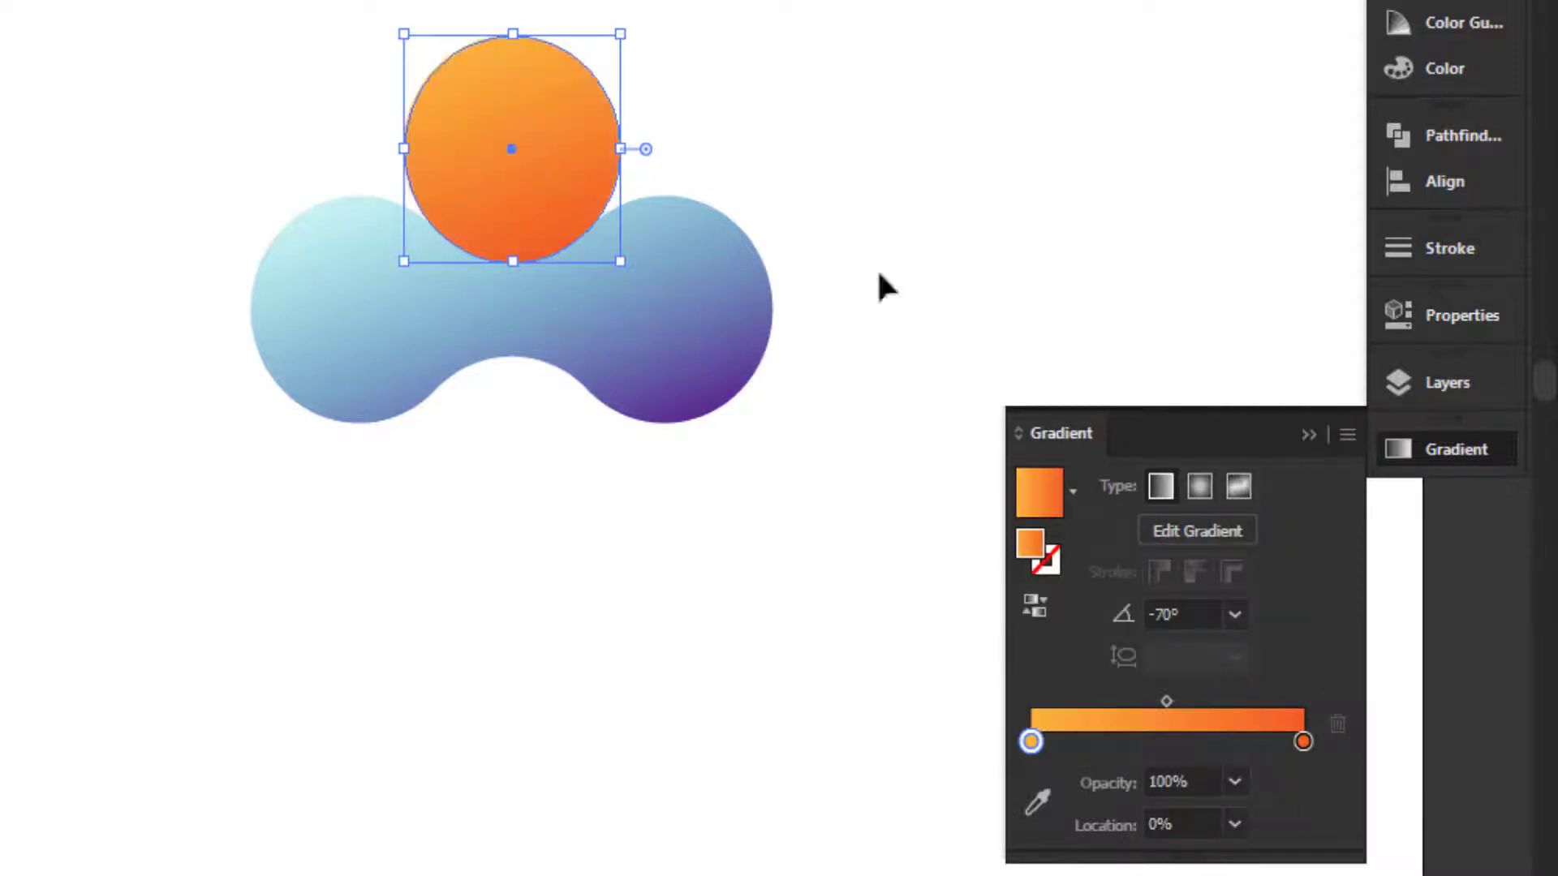
Apply the upper circle's orange gradient to the dumbbell shape with the Eyedropper.
click(907, 100)
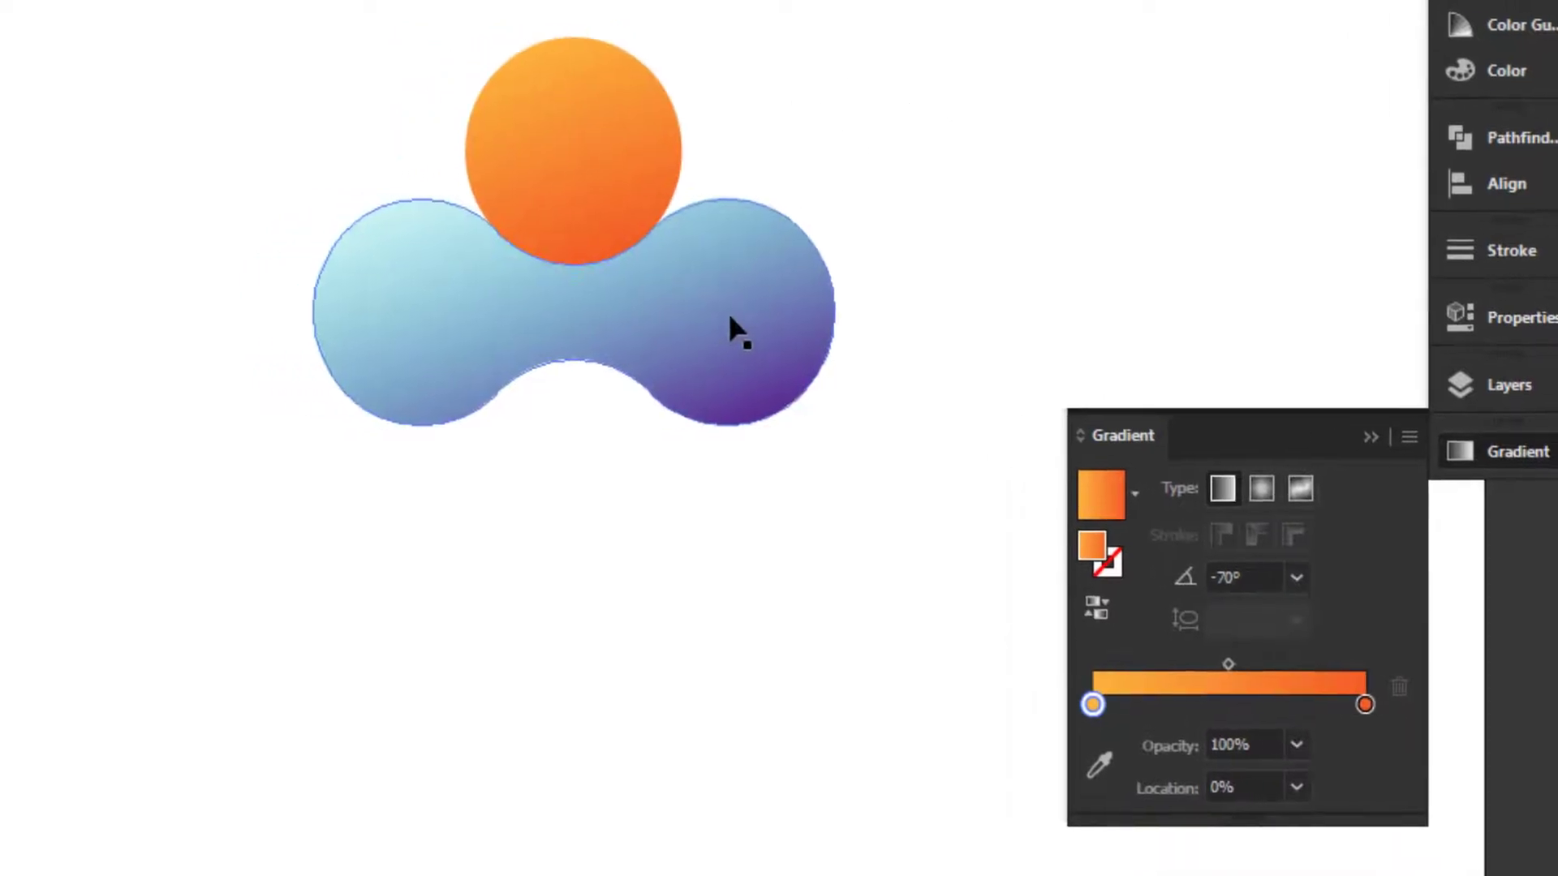
click(668, 330)
click(30, 370)
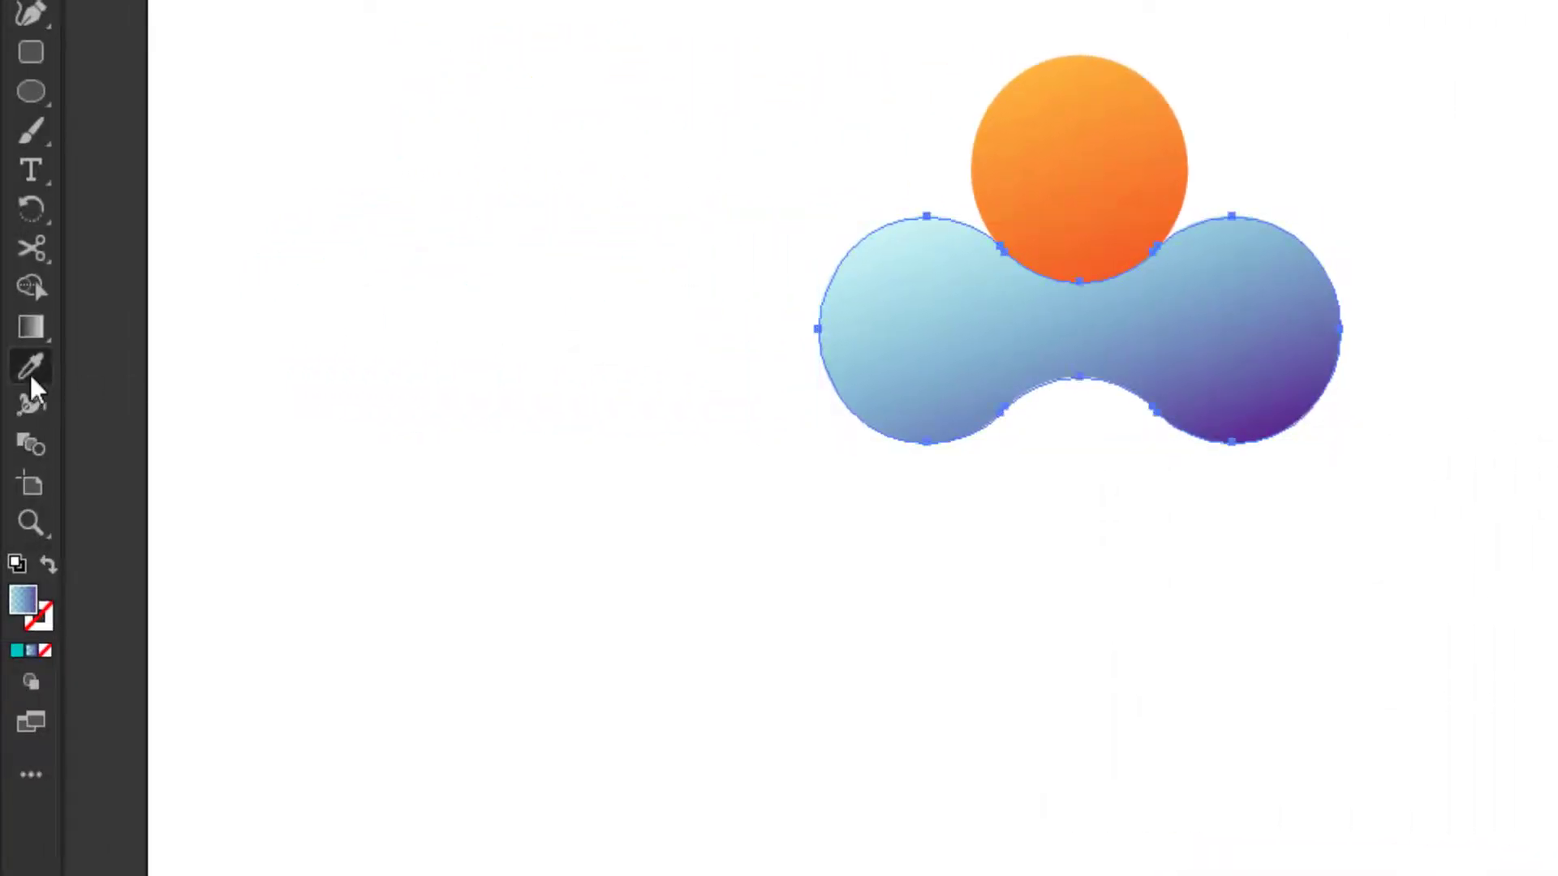
click(1038, 204)
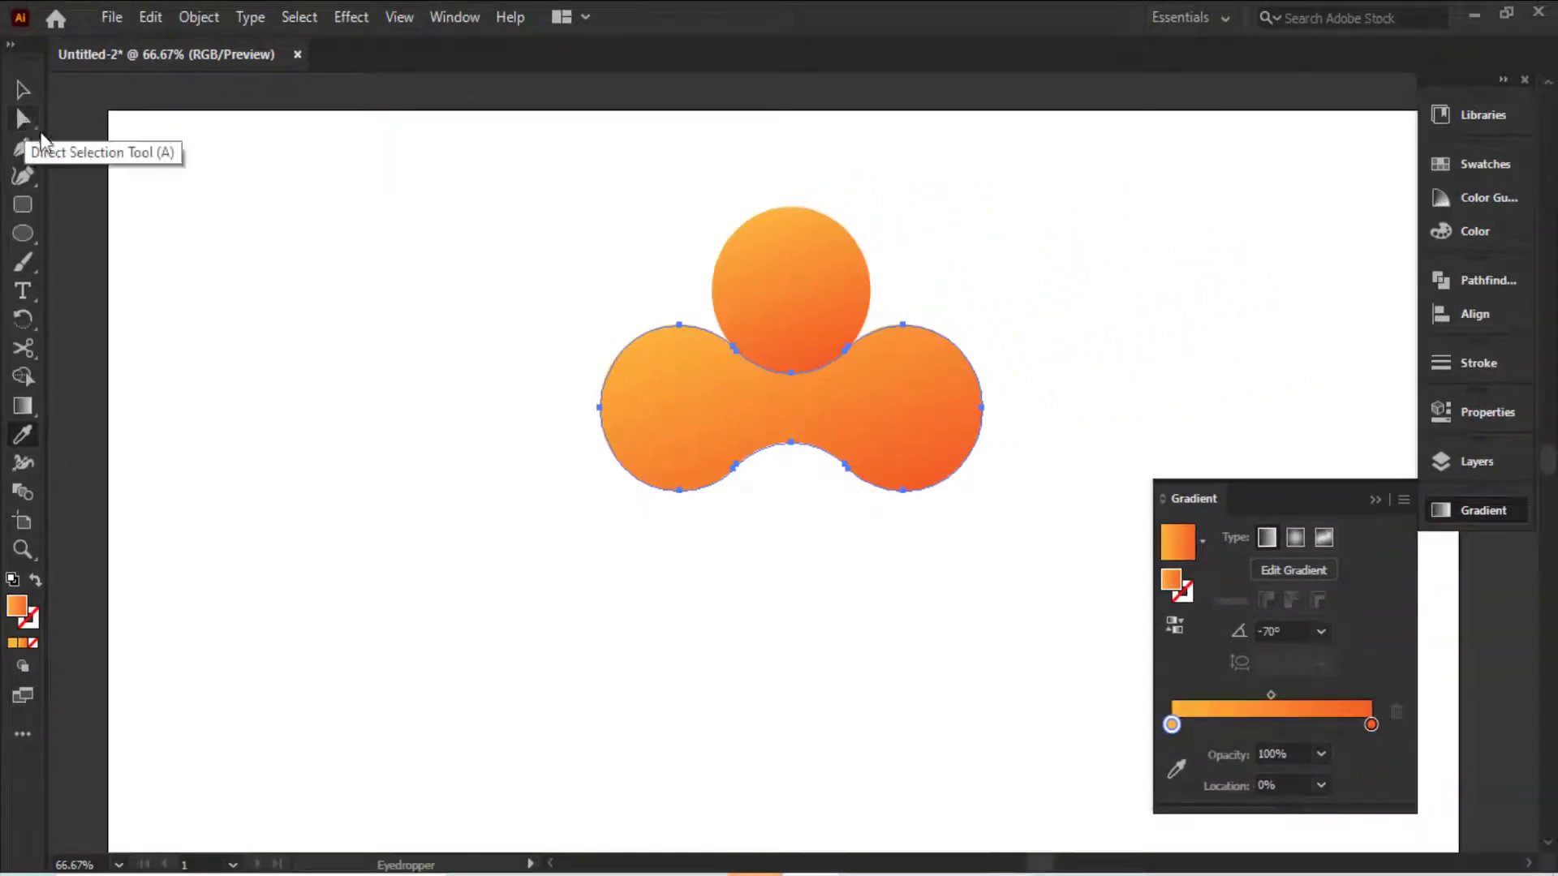
click(22, 91)
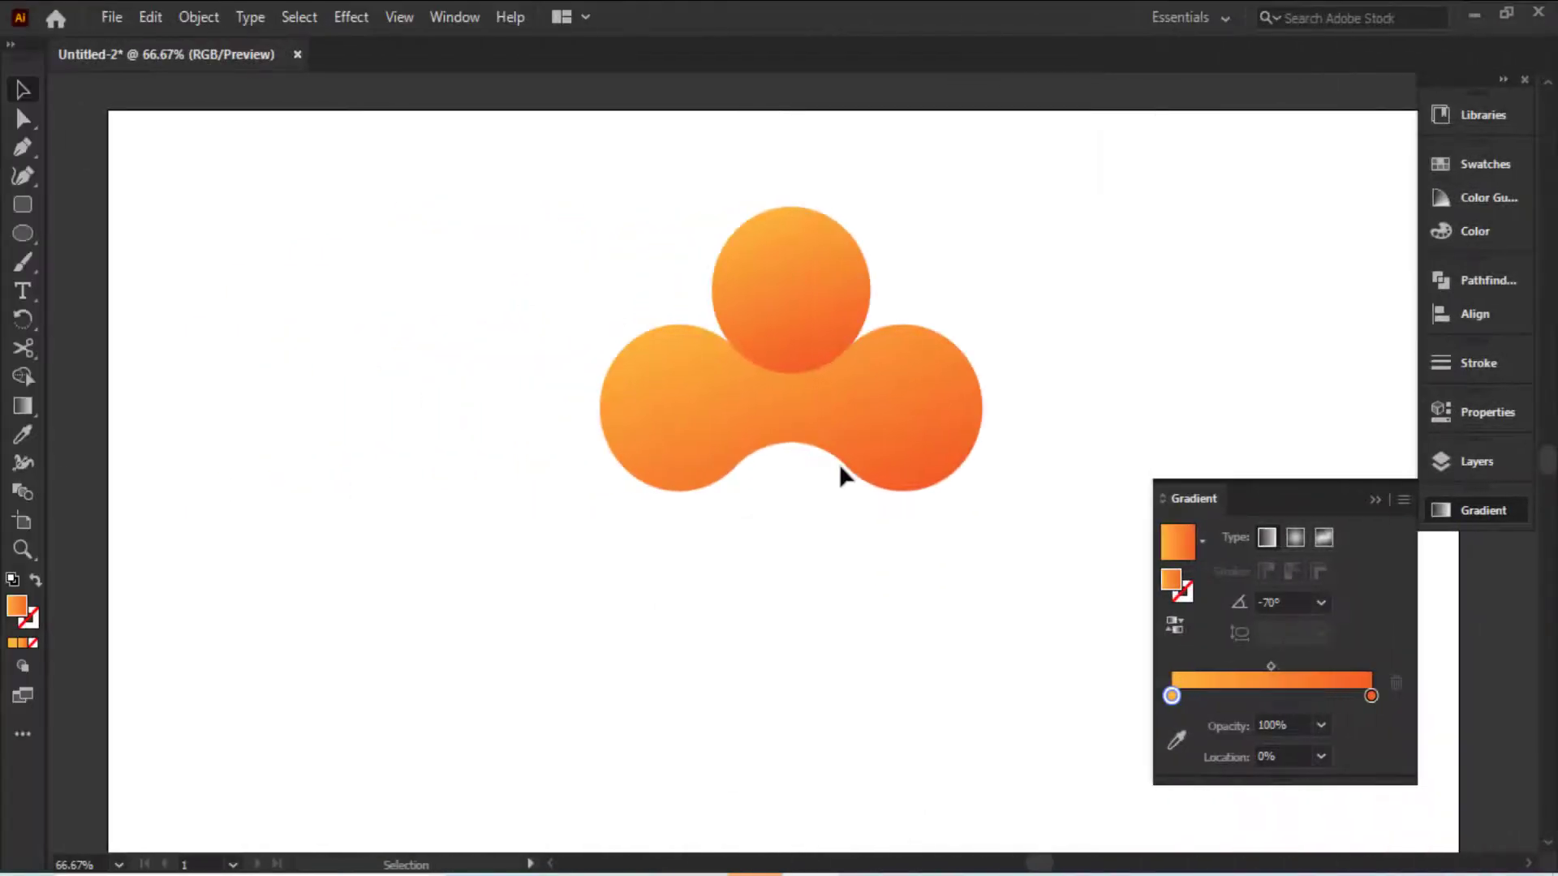
Nudge the dumbbell straight down to leave a narrow white gap beneath the upper circle, and deselect it.
click(857, 444)
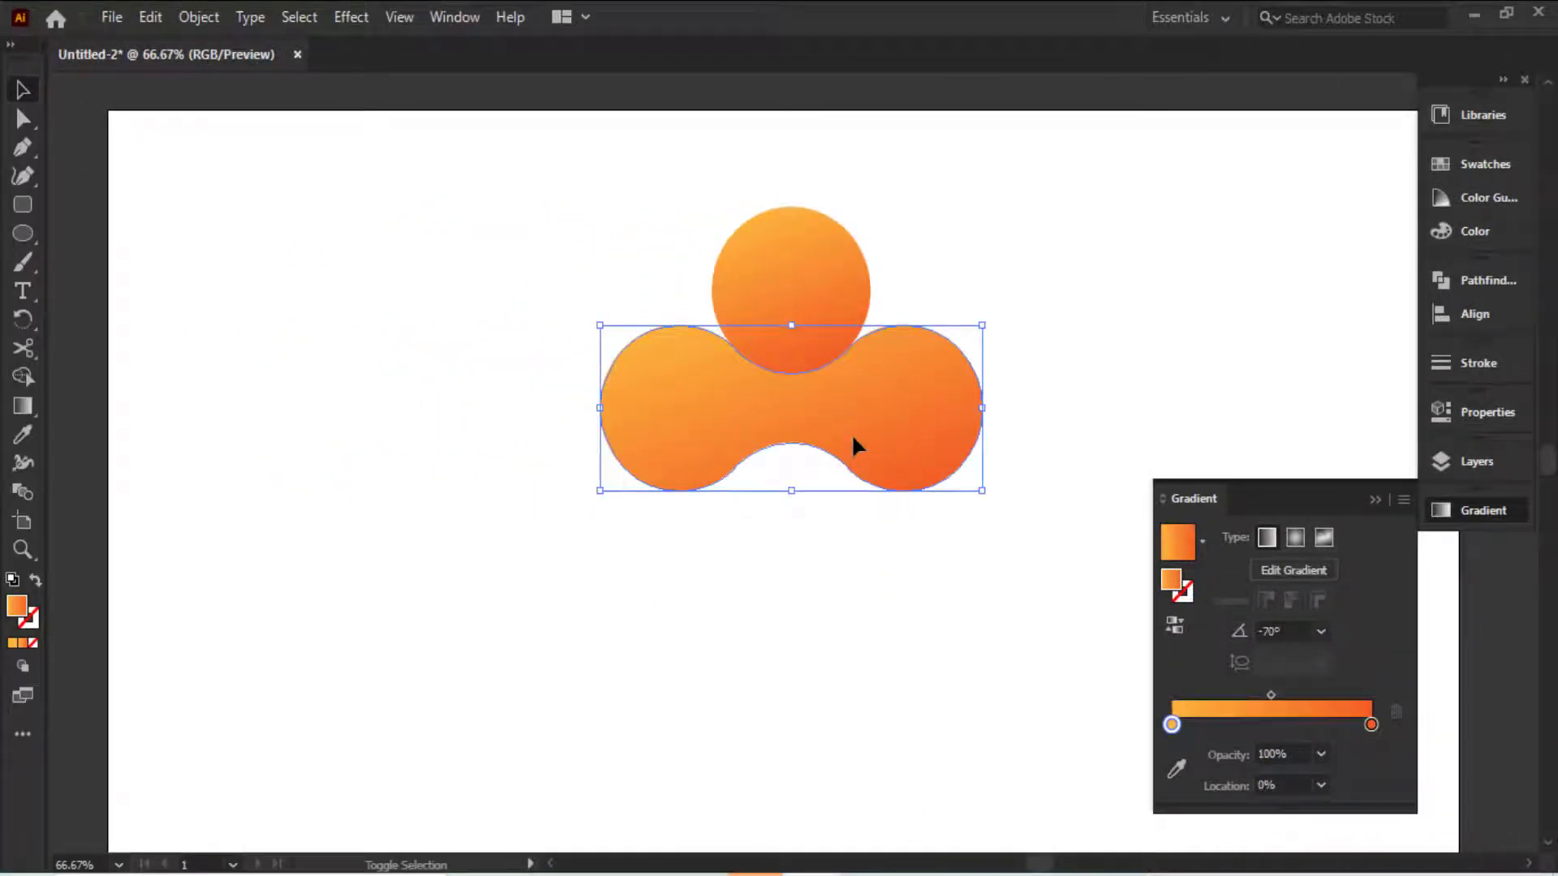
key(shift+Down)
key(shift+Down)
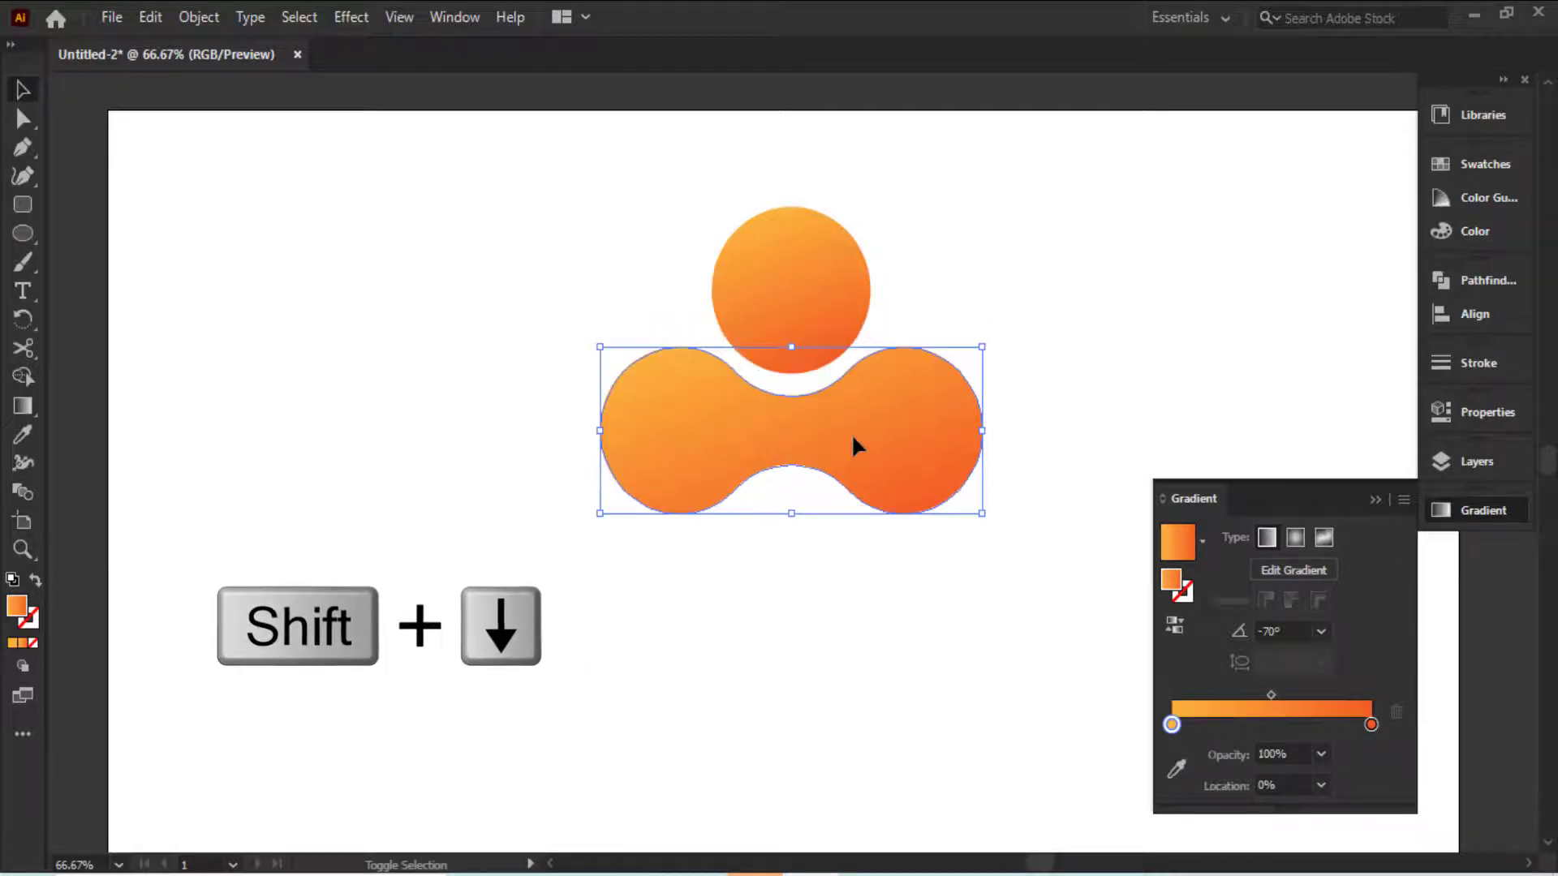
click(497, 617)
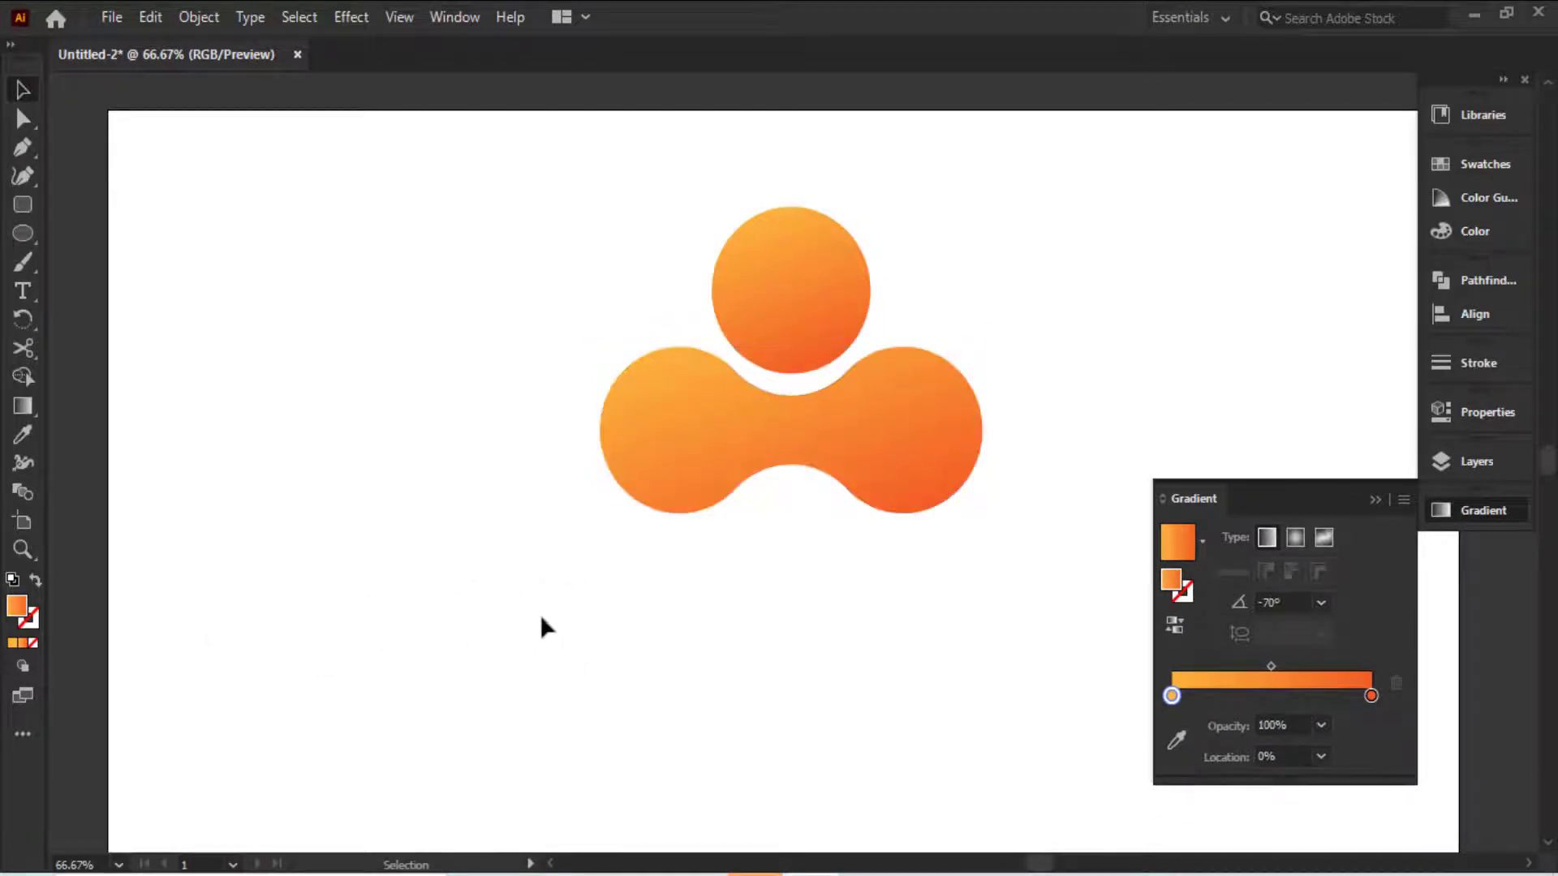
Duplicate the dumbbell diagonally down-left by about 106 px each way, and nudge the copy down to leave a narrow gap.
click(680, 456)
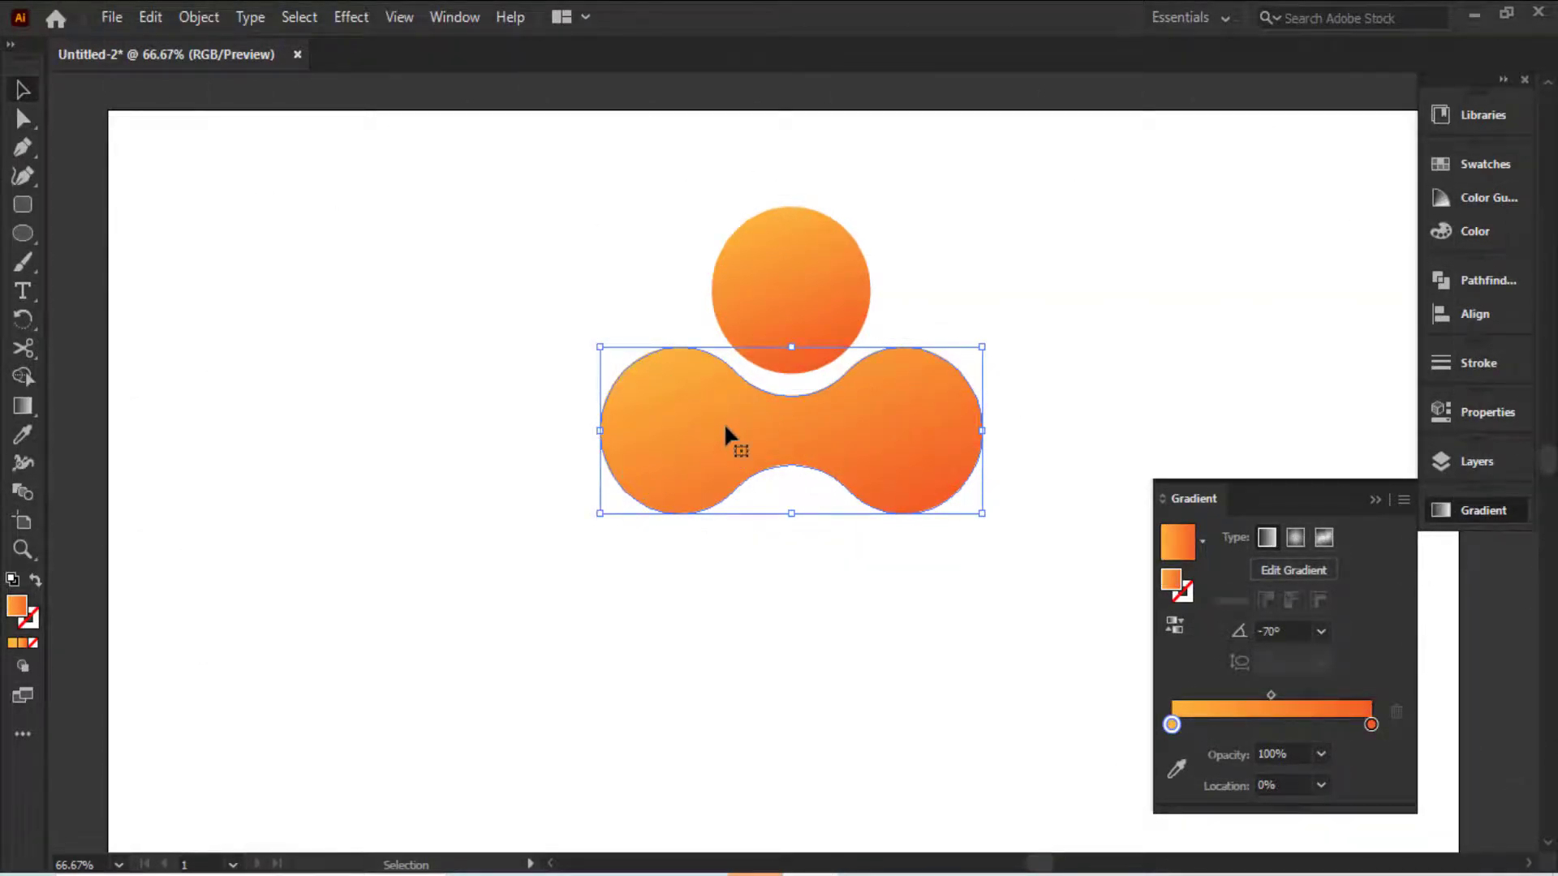
drag(726, 428, 640, 574)
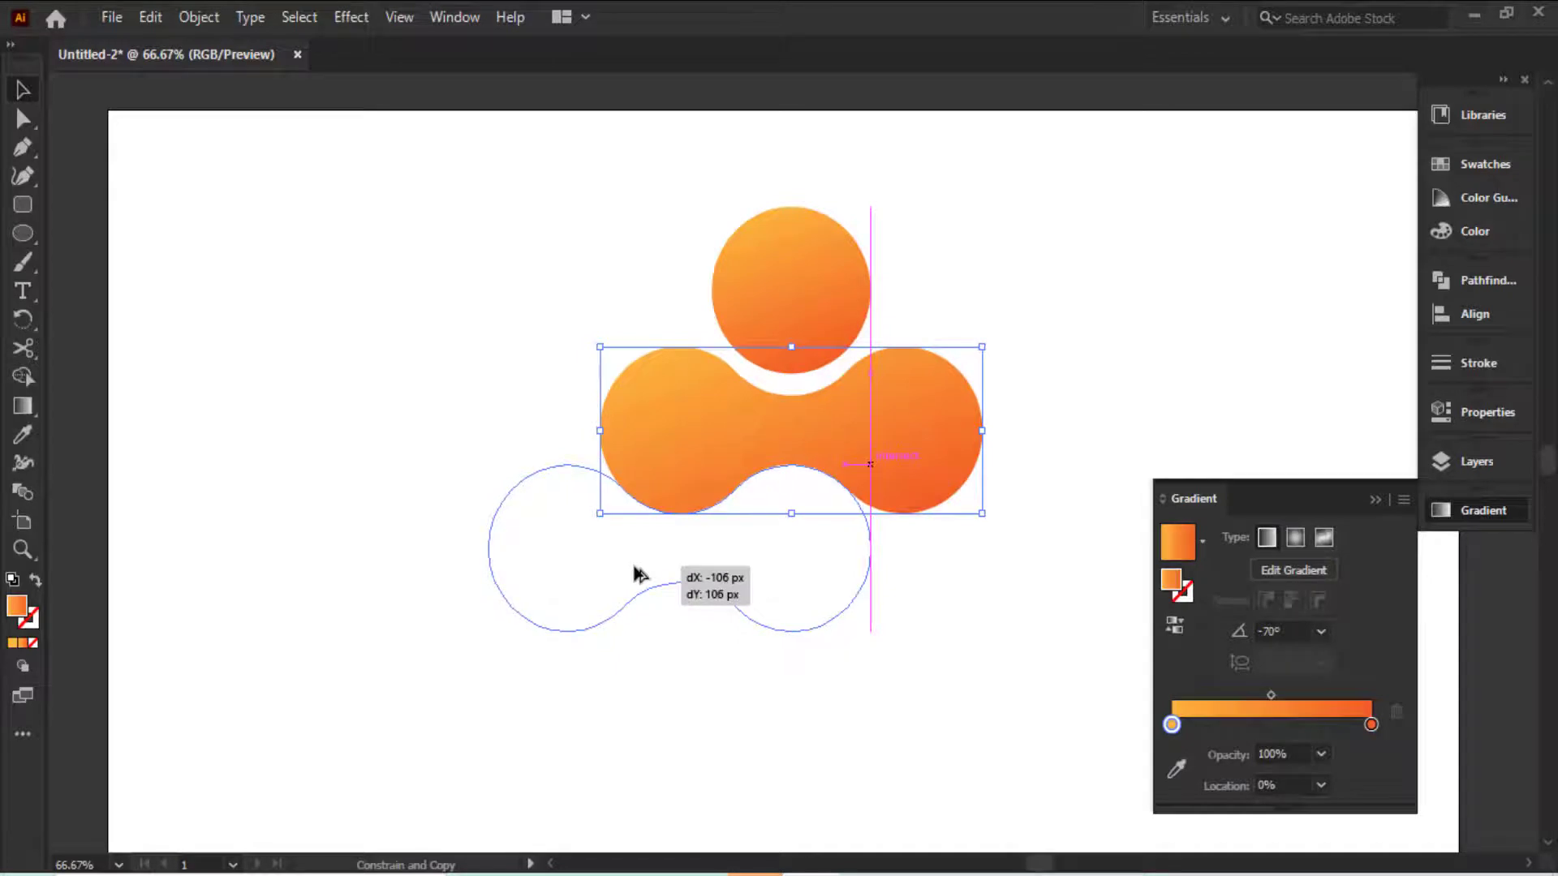
drag(640, 574, 640, 574)
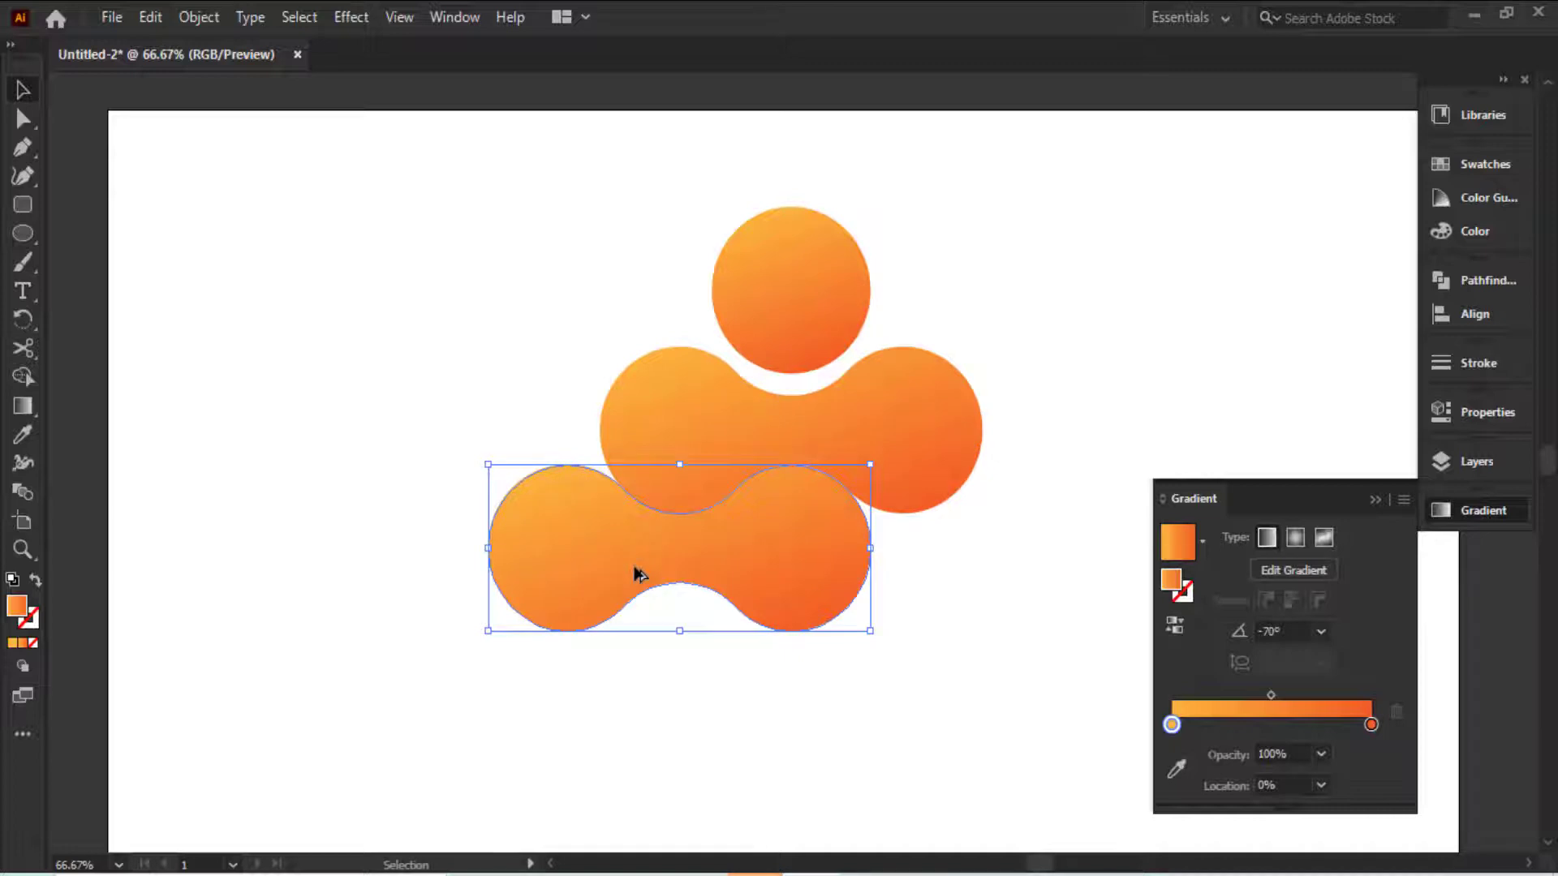
key(shift+Down)
key(shift+Down)
key(shift+Down)
key(shift+Down)
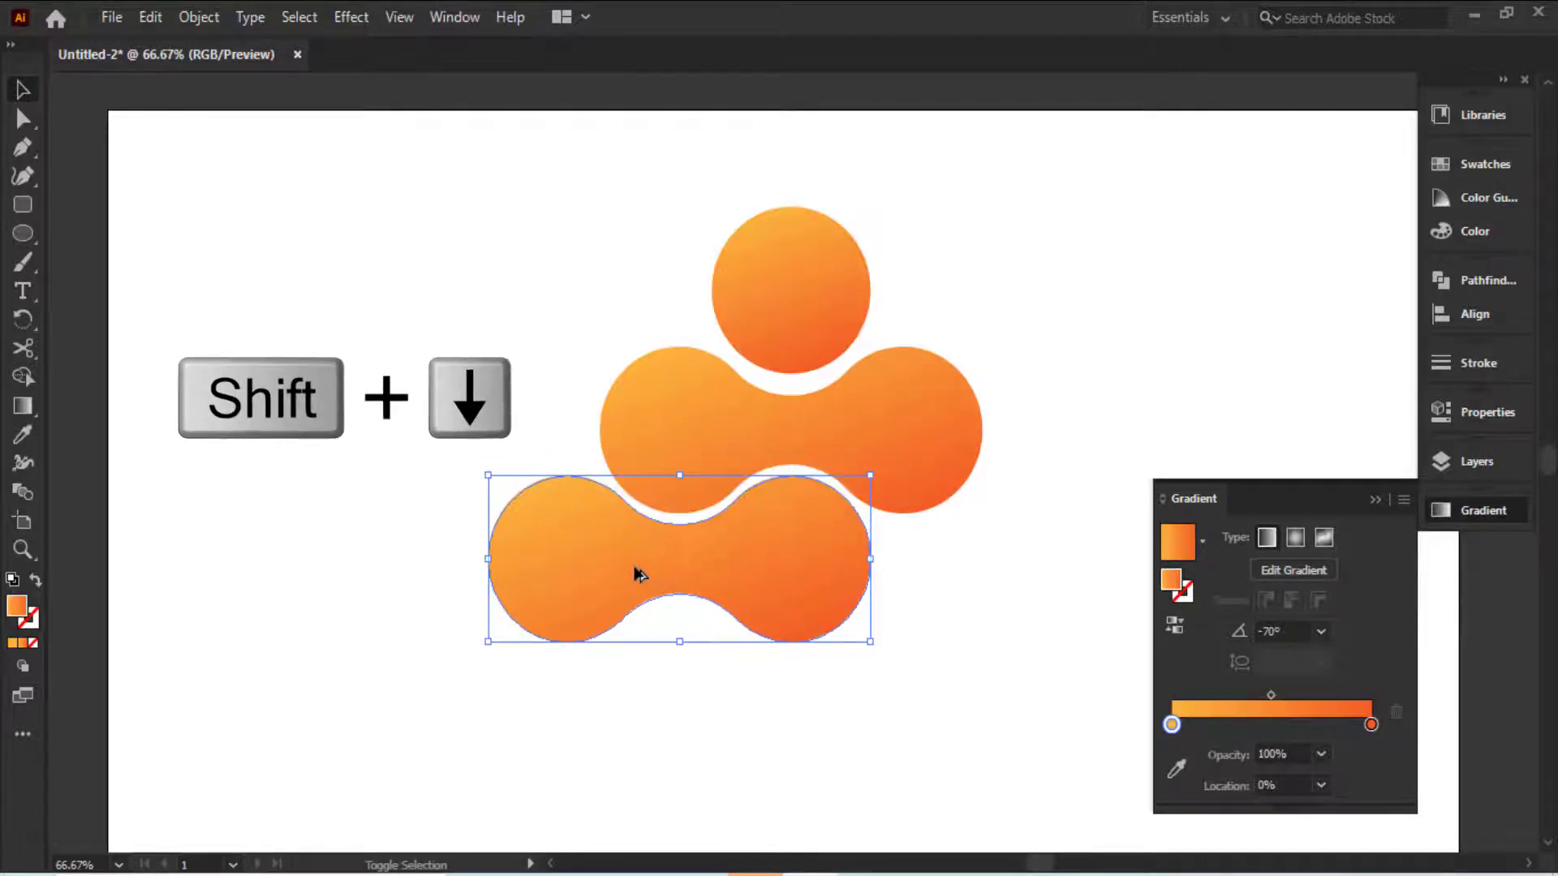
Duplicate the lower dumbbell horizontally to the right with one lobe overlapping, and merge both with Shape Builder into a three-lobed shape.
click(1375, 501)
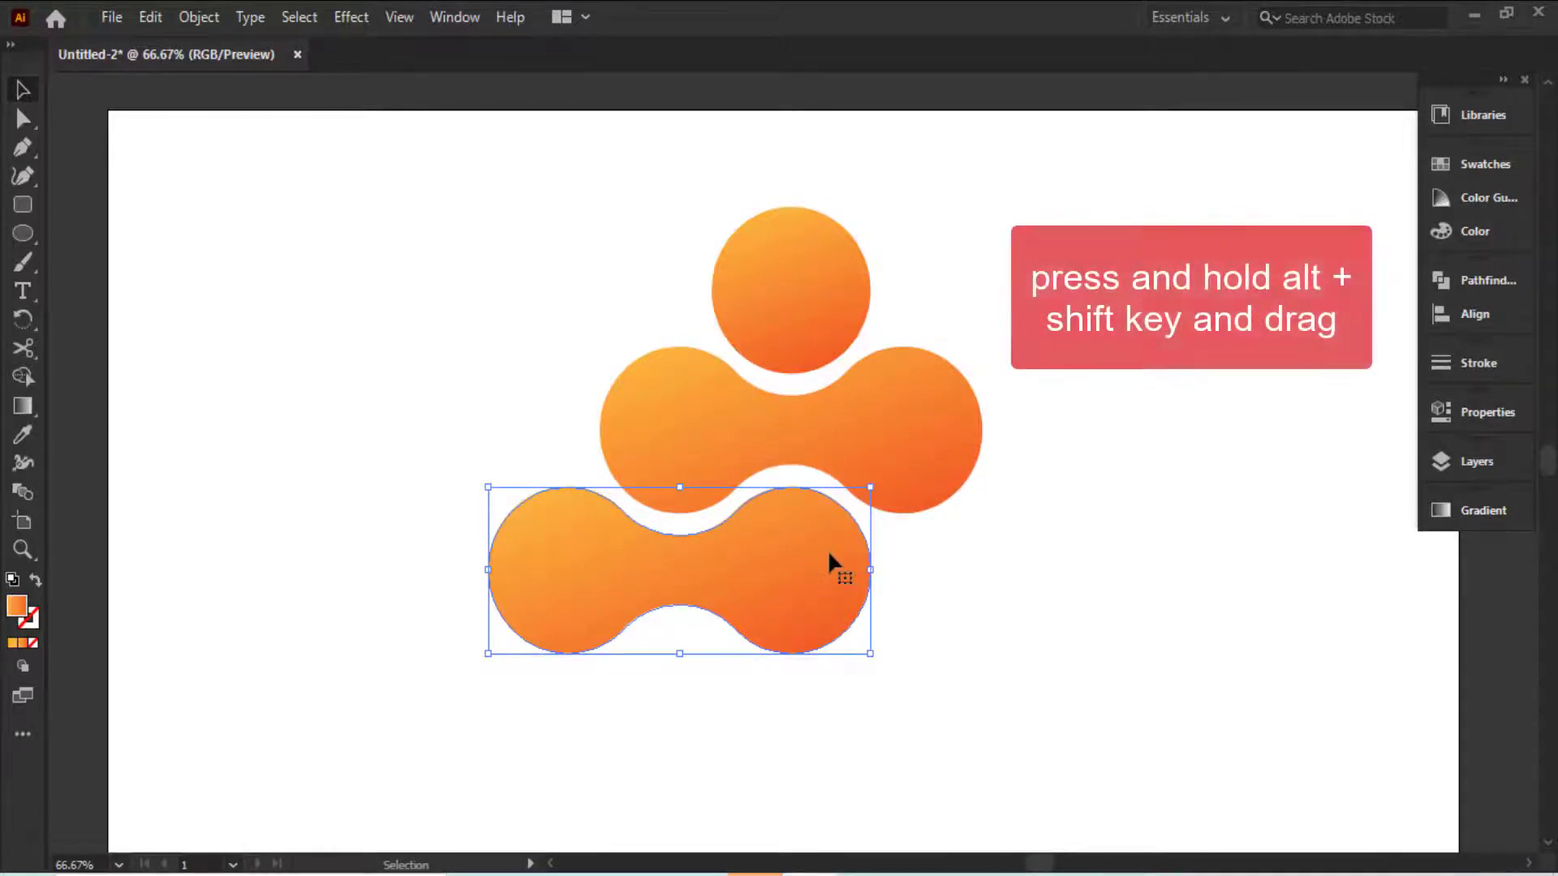
drag(832, 560, 1062, 568)
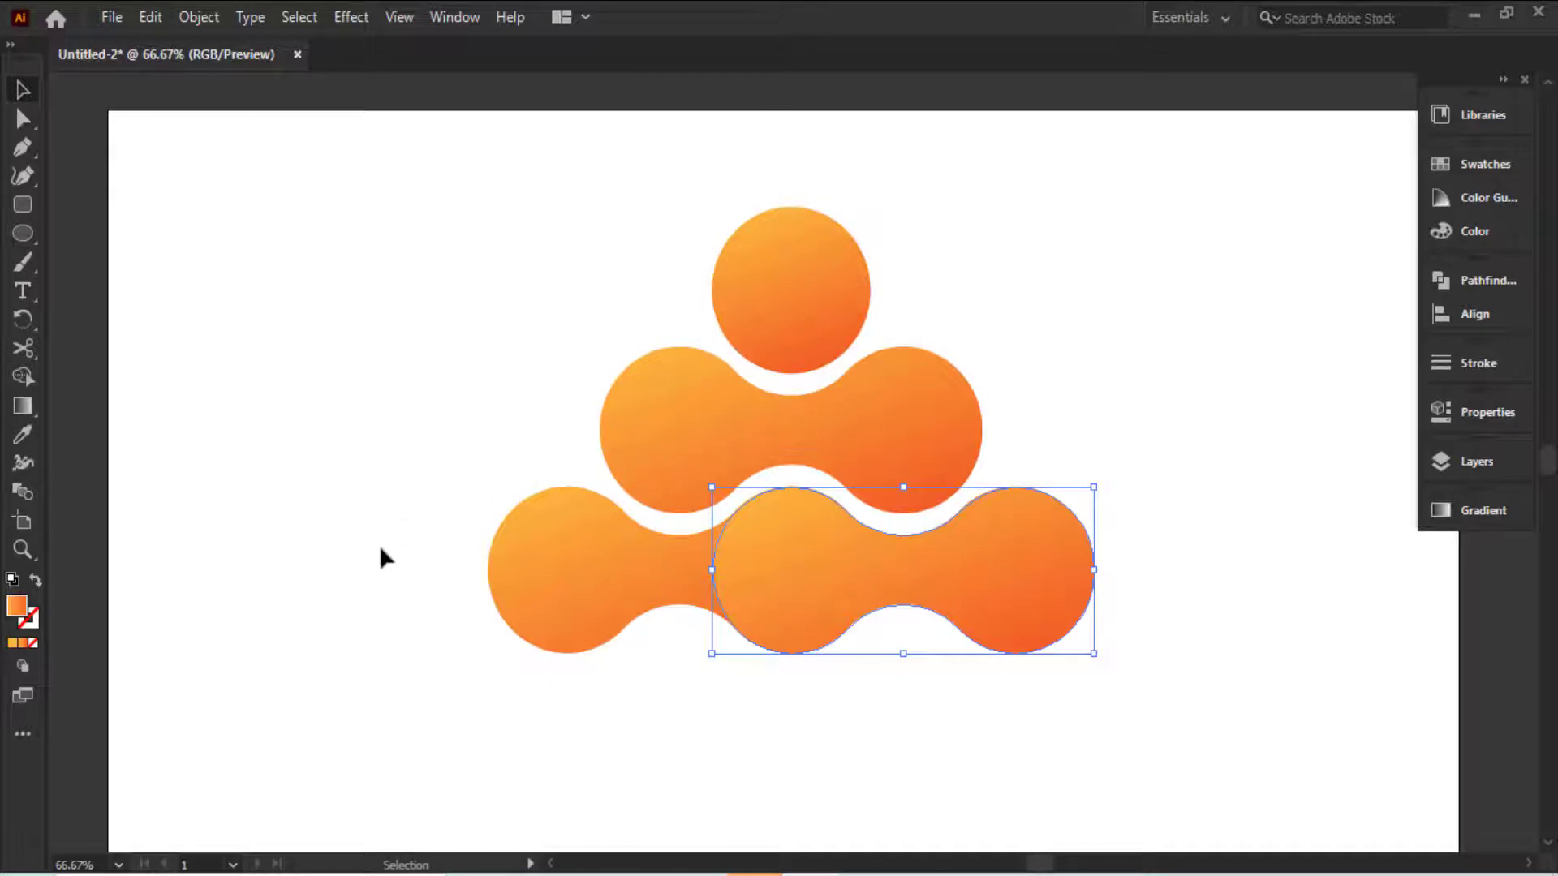
drag(374, 560, 1205, 741)
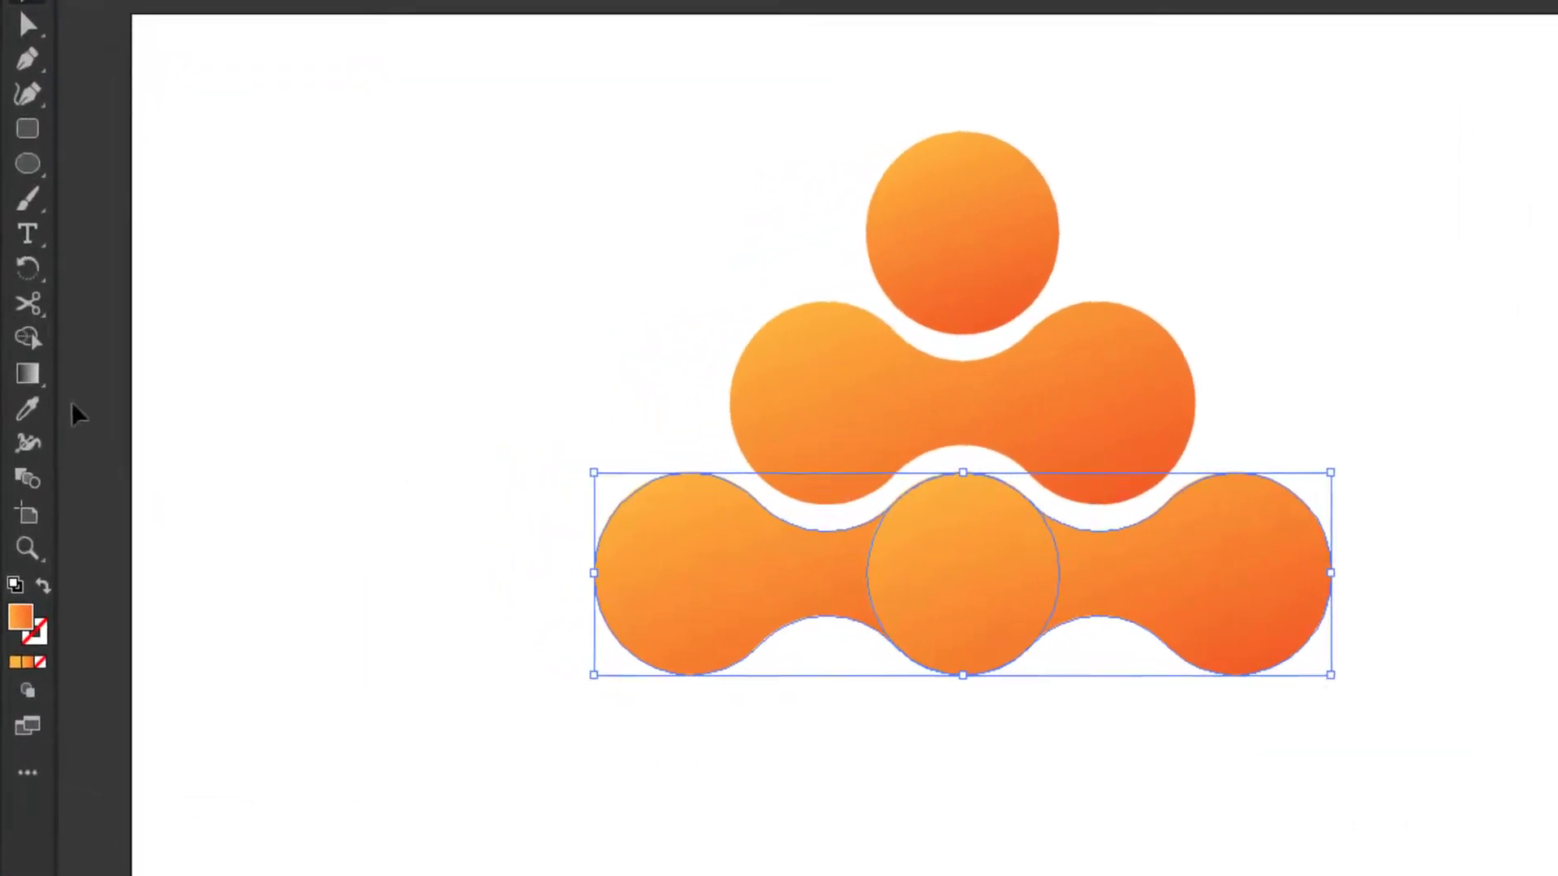
click(23, 329)
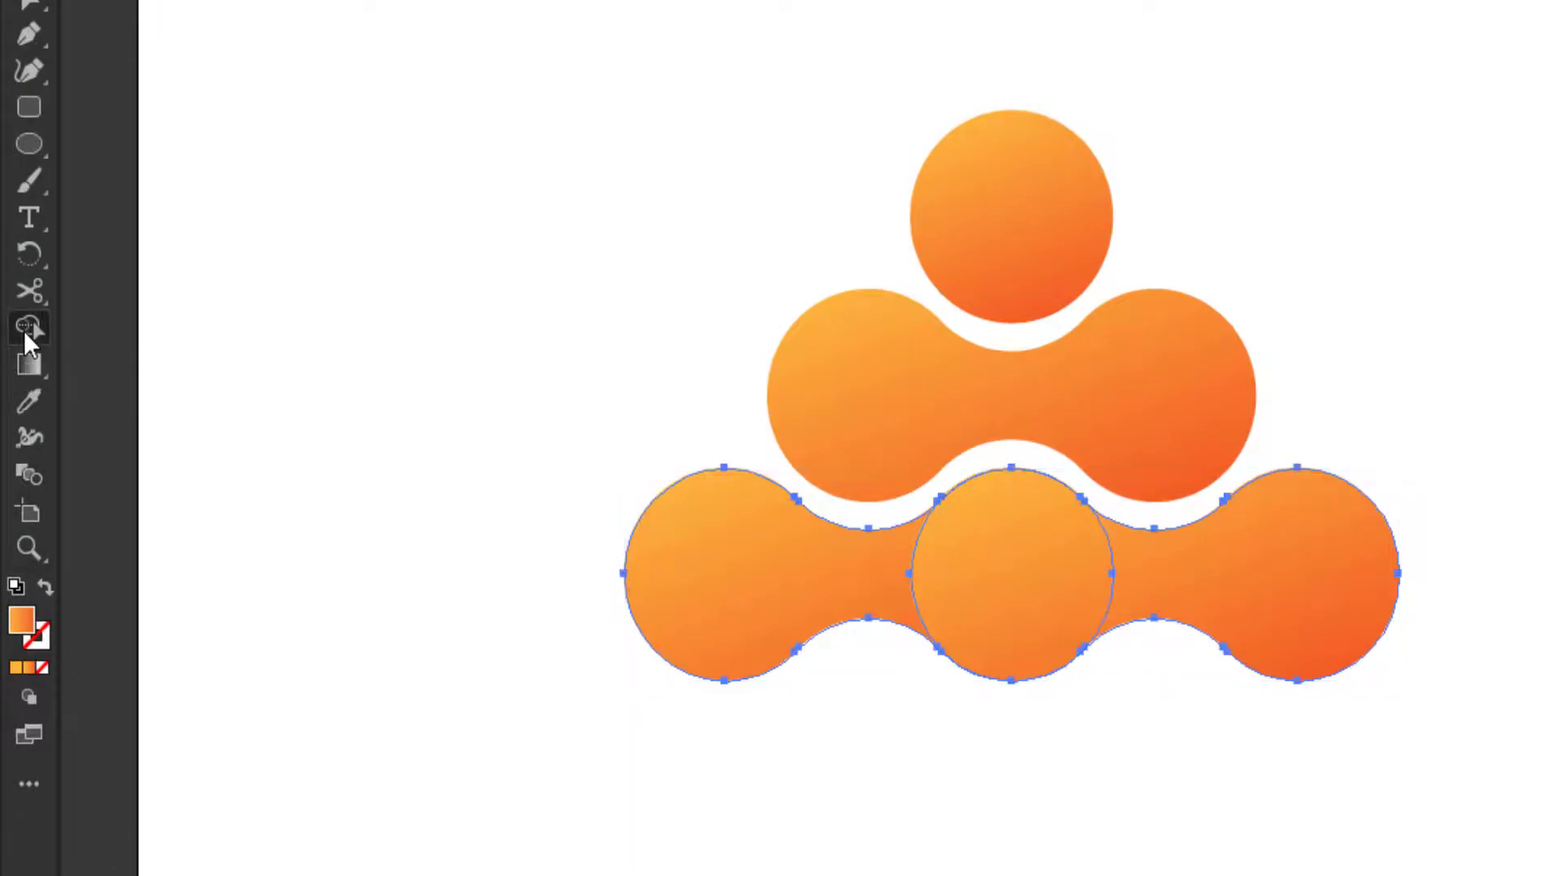
drag(705, 550, 1302, 599)
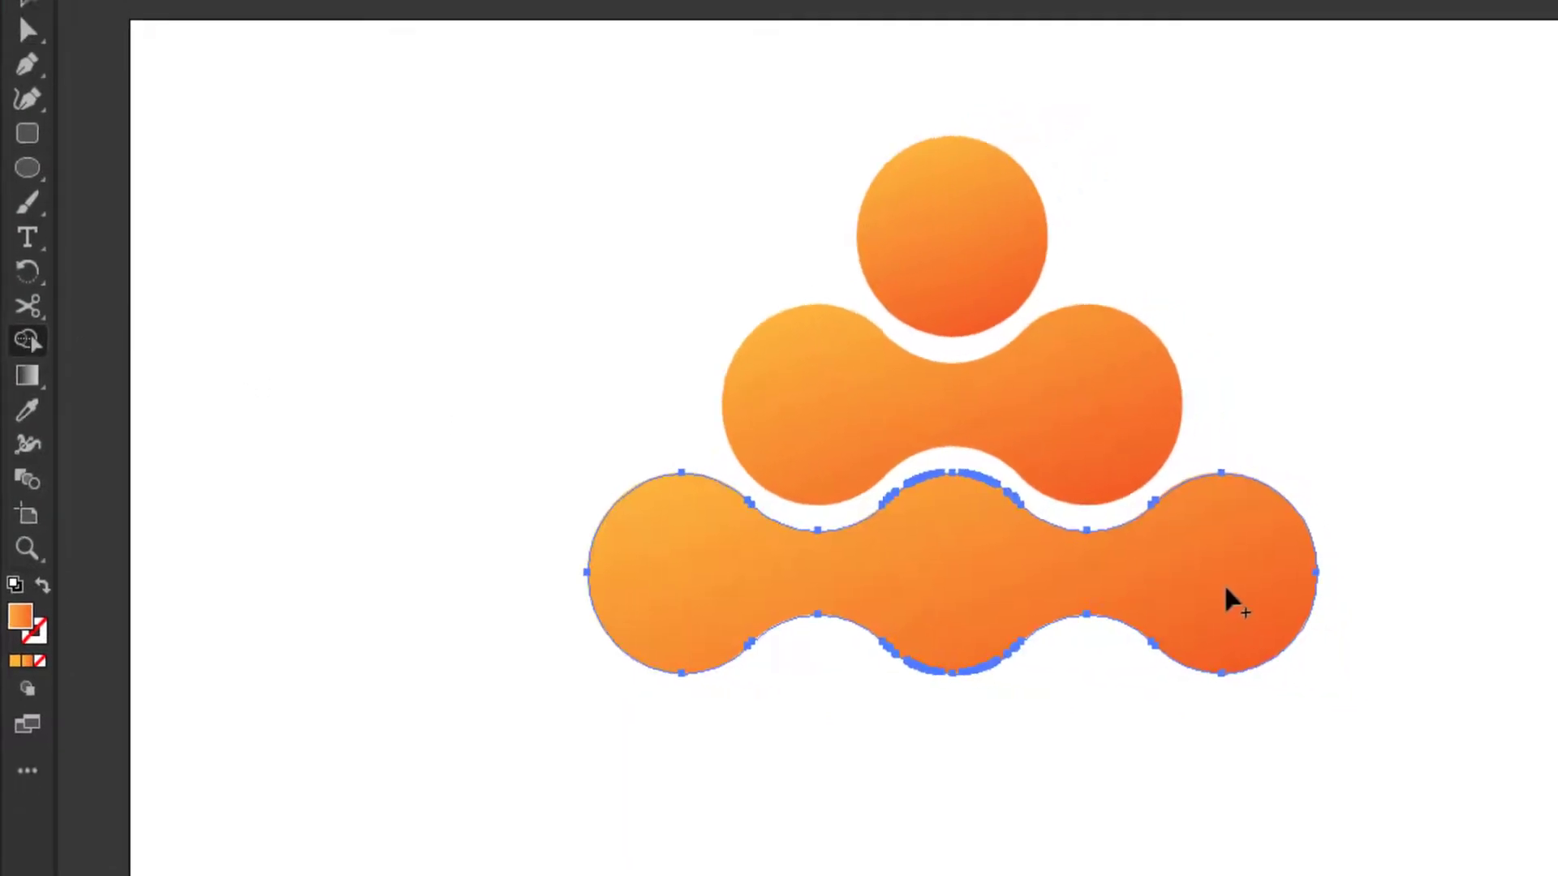
click(13, 94)
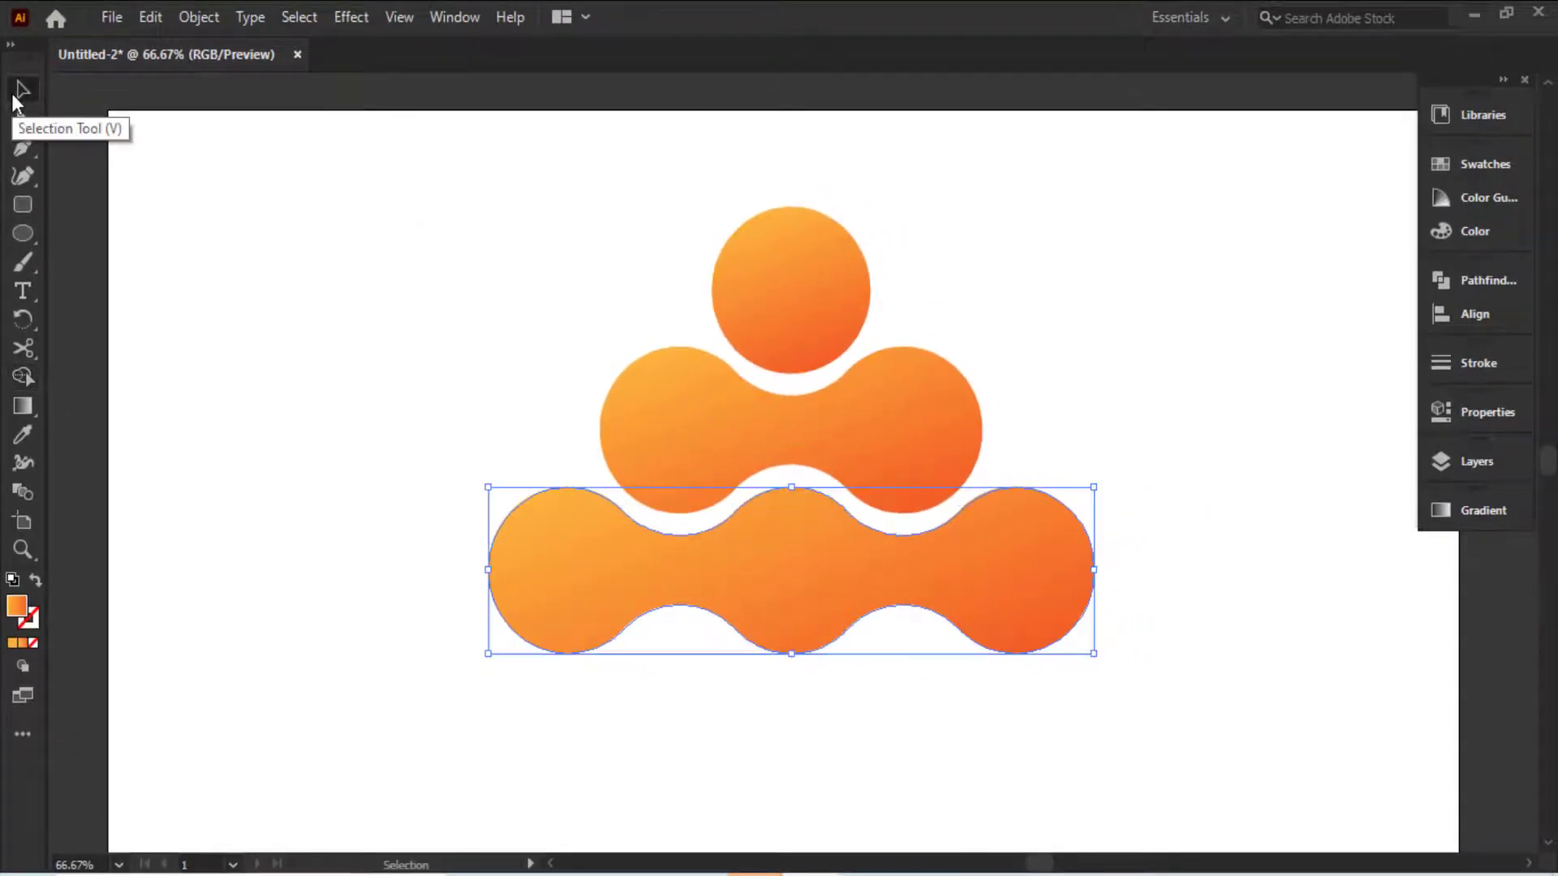
click(254, 302)
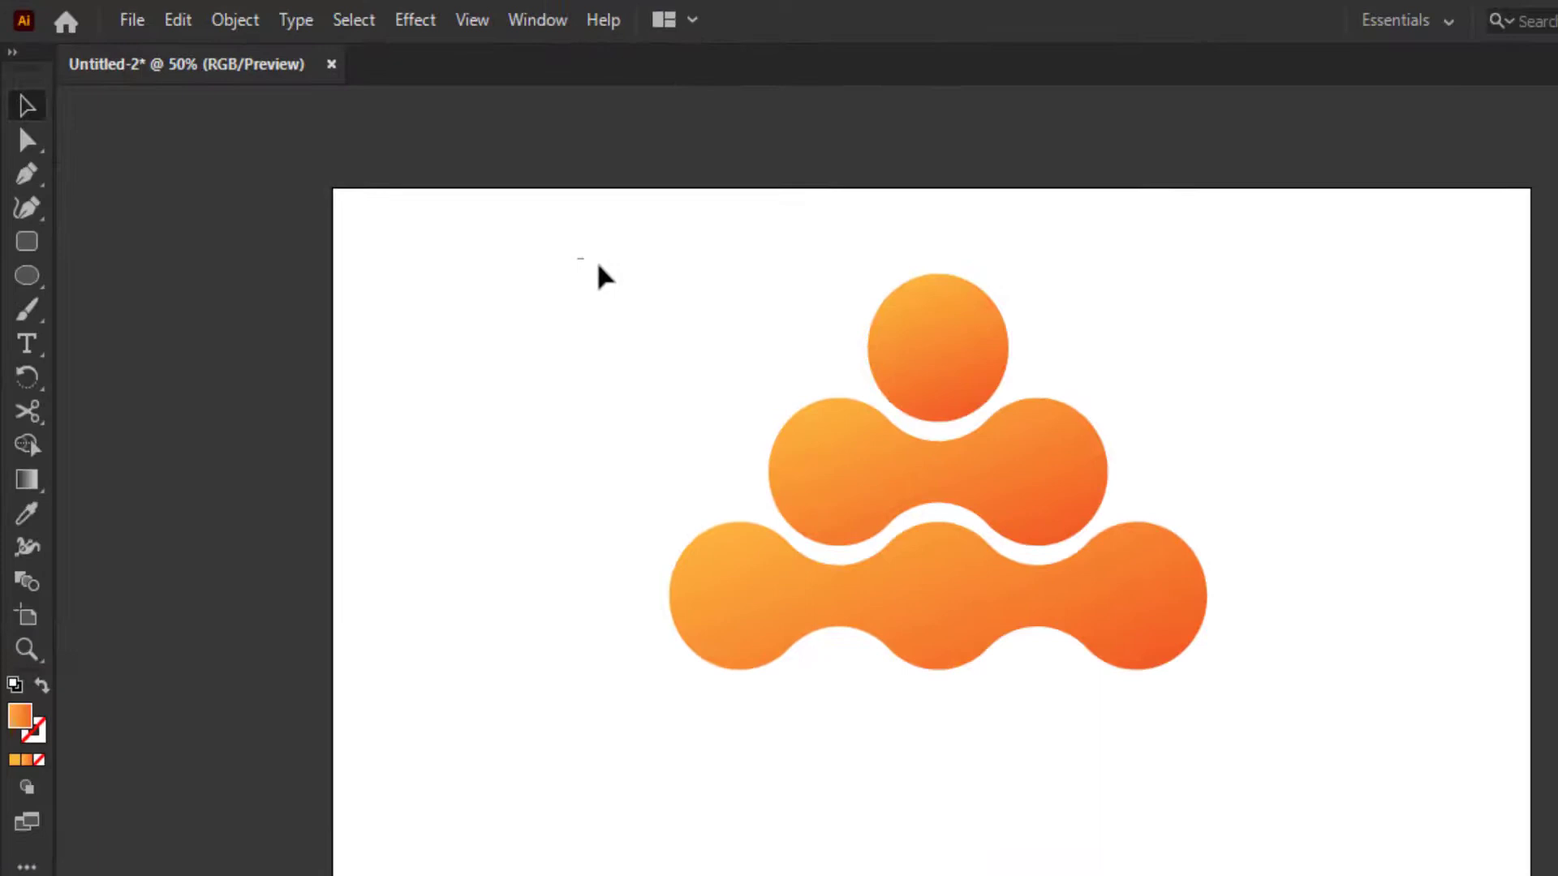
Copy the upper circle and the dumbbell beneath it, and paste the copies in place.
drag(598, 265, 1273, 494)
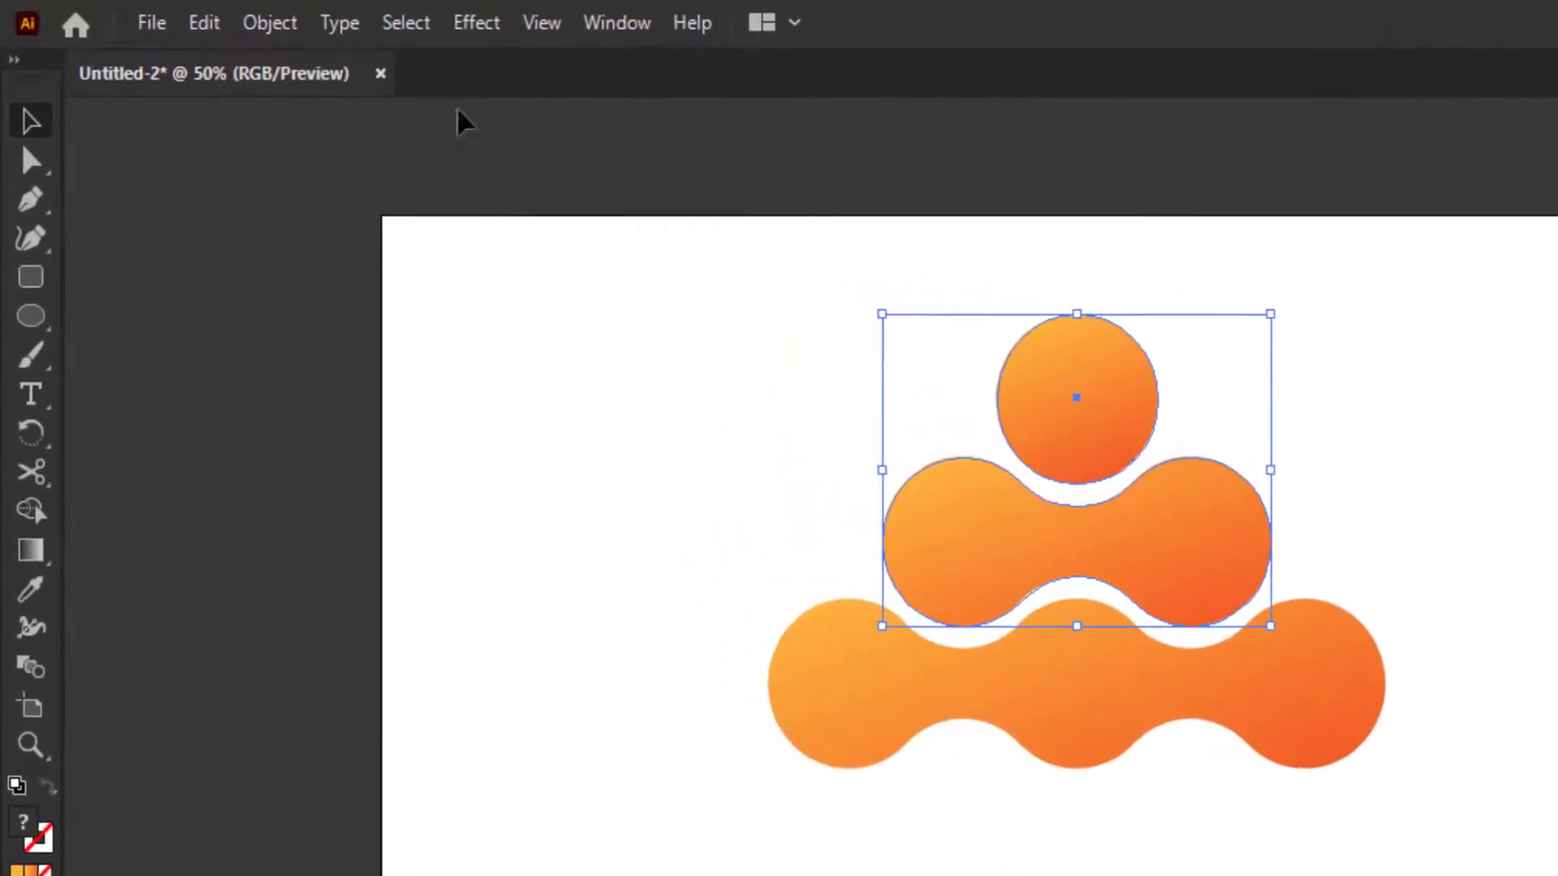
click(185, 21)
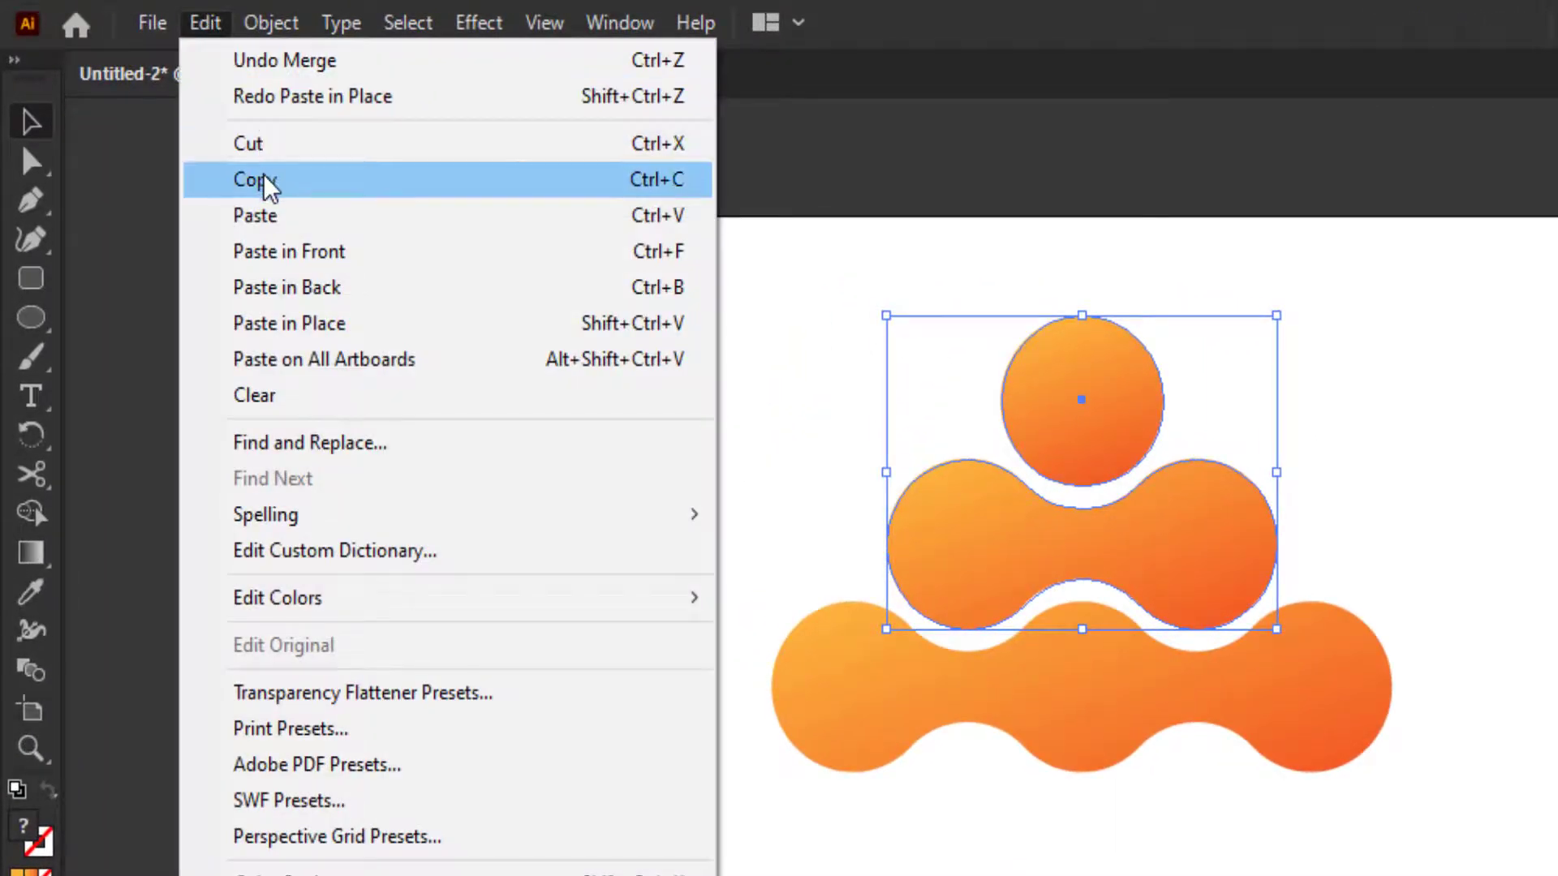
click(235, 181)
click(218, 24)
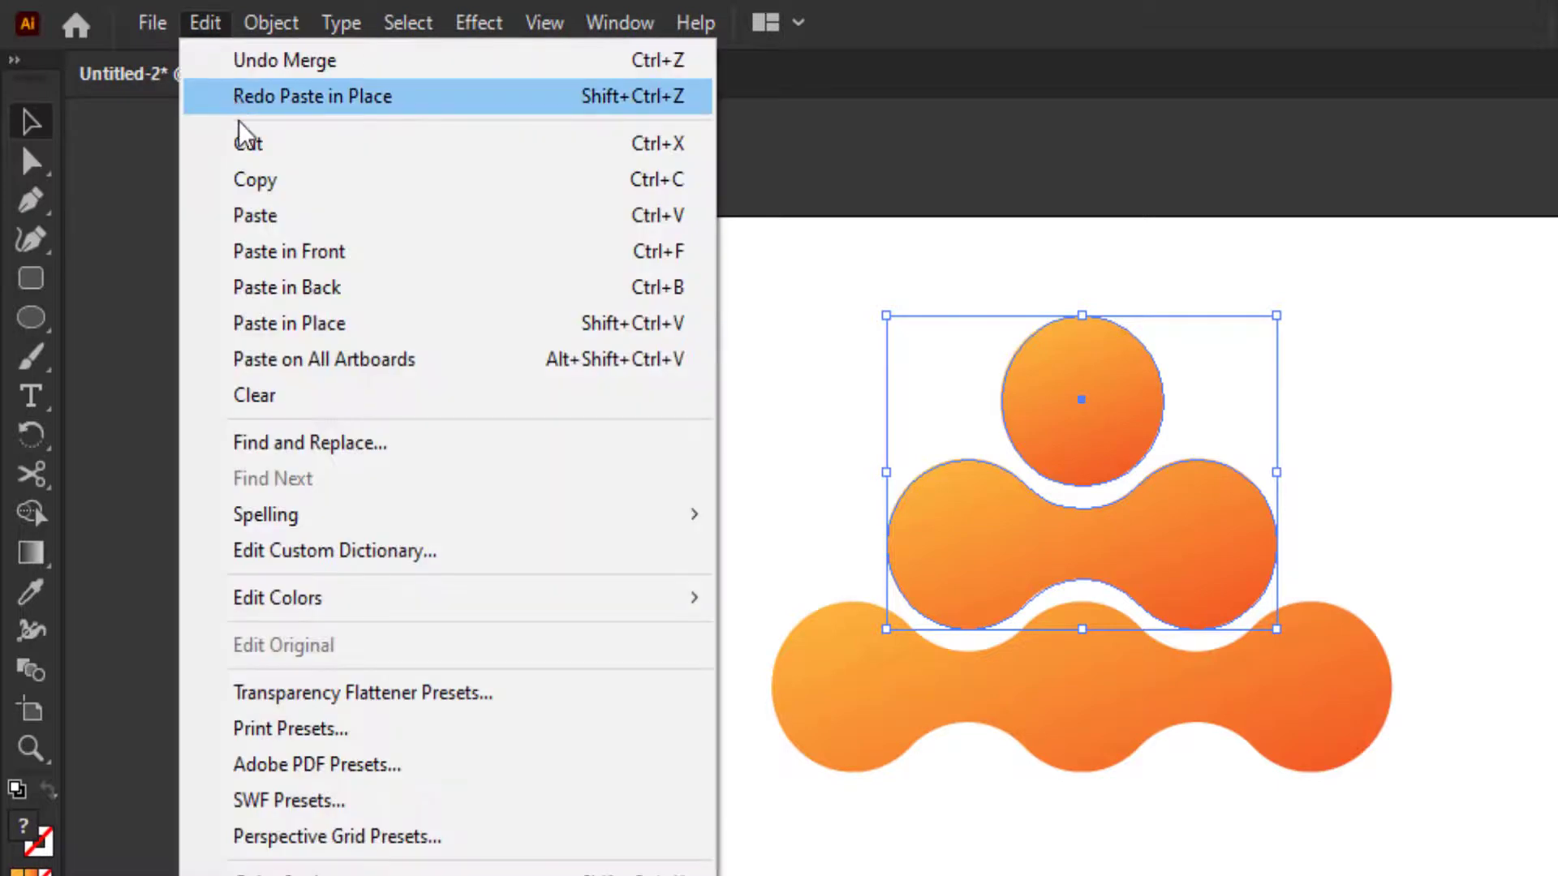
click(427, 323)
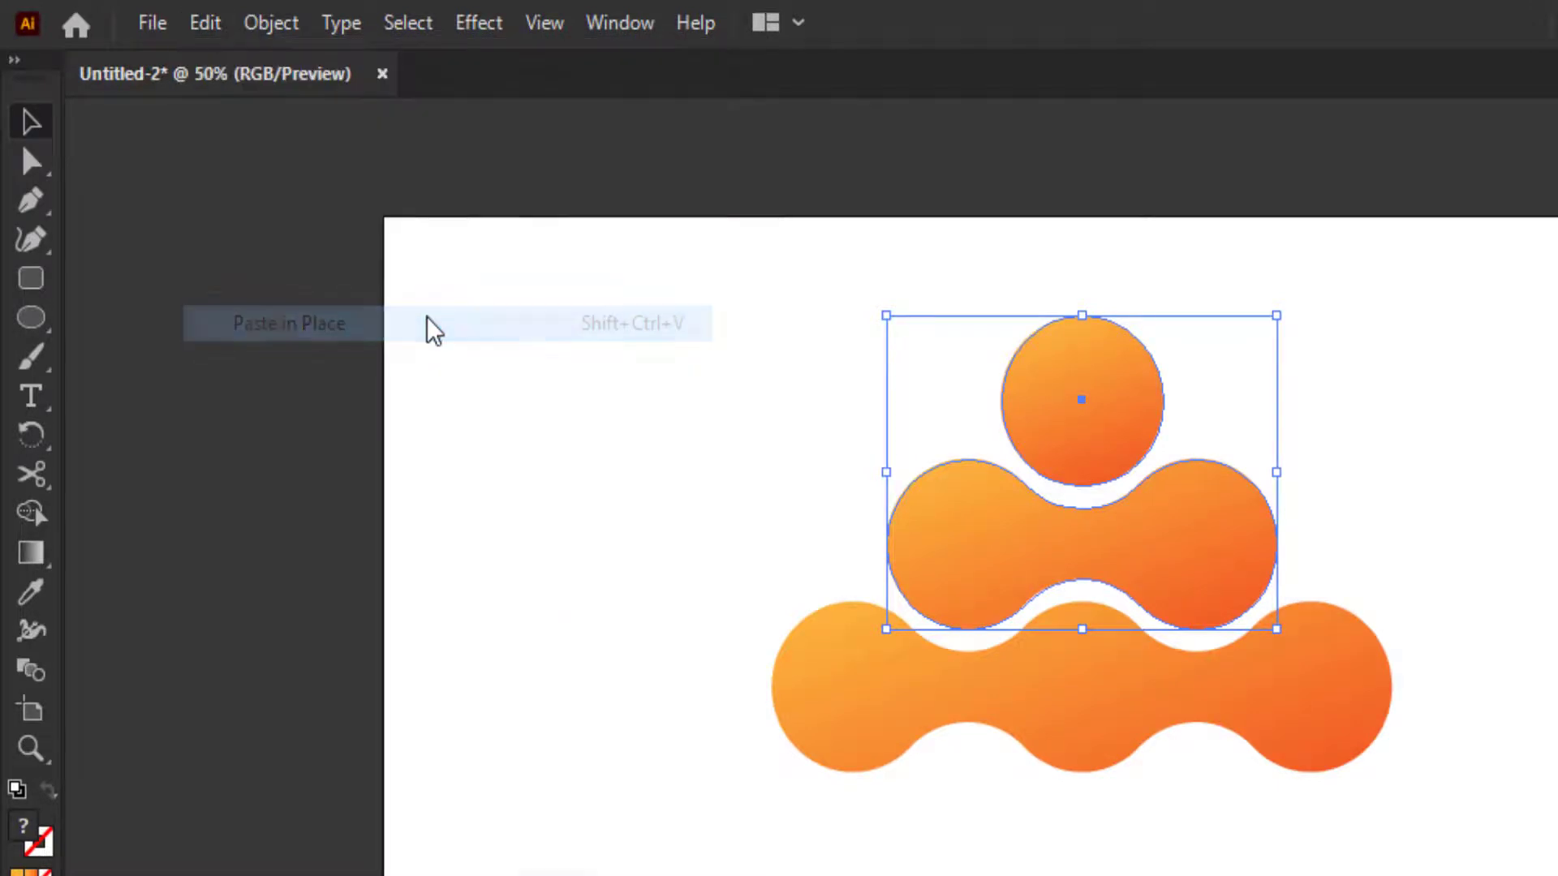
Reflect the pasted circle and dumbbell across the horizontal axis, and move them straight down against the three-lobed shape's lower edge.
click(288, 24)
mouse_move(431, 59)
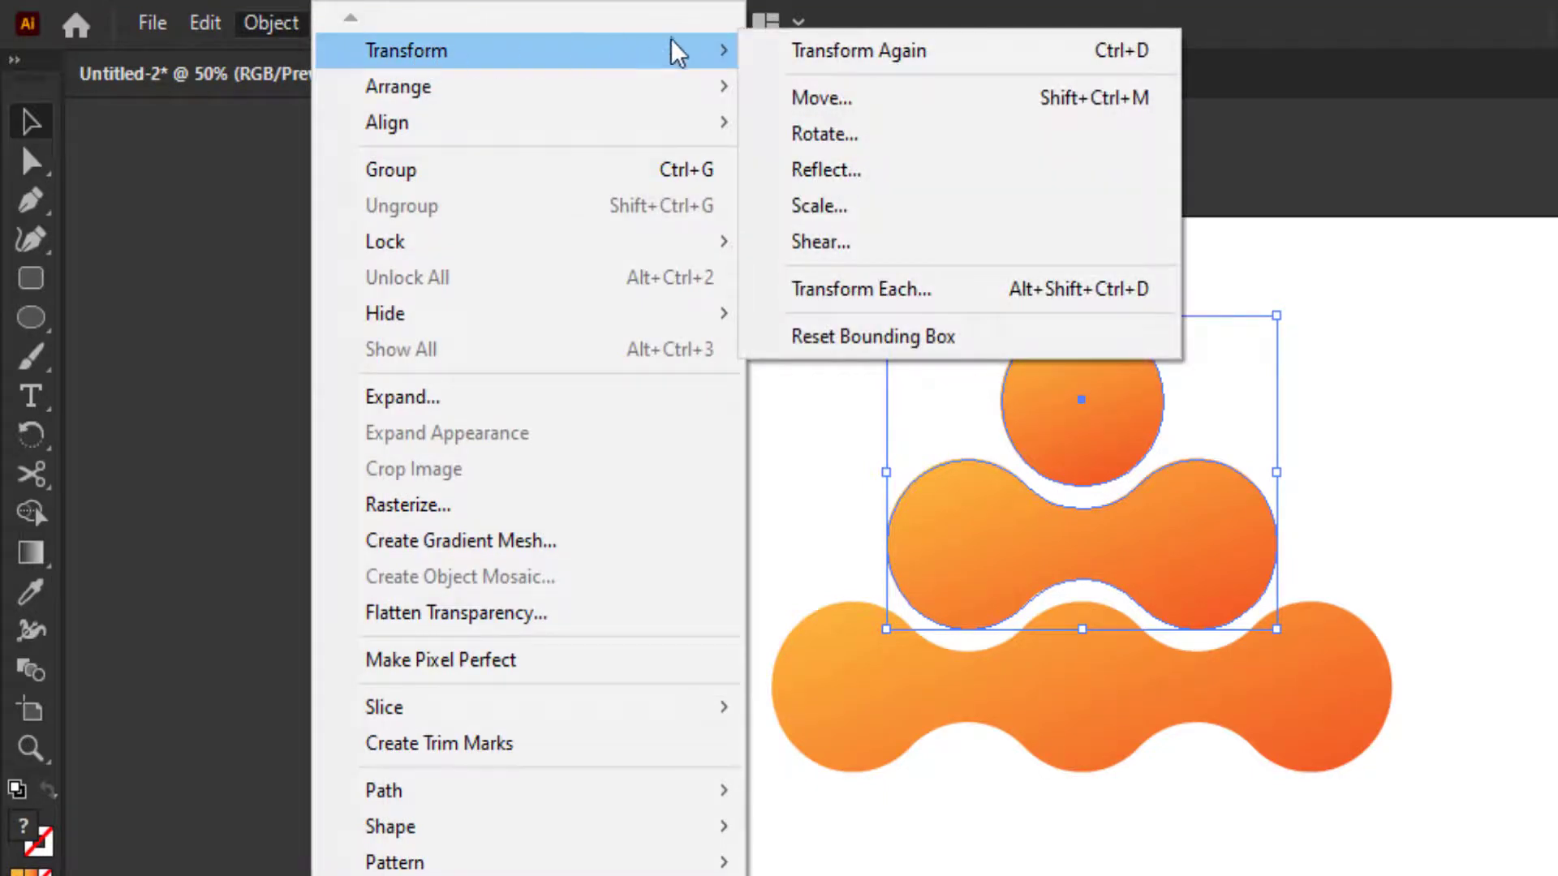
click(1016, 180)
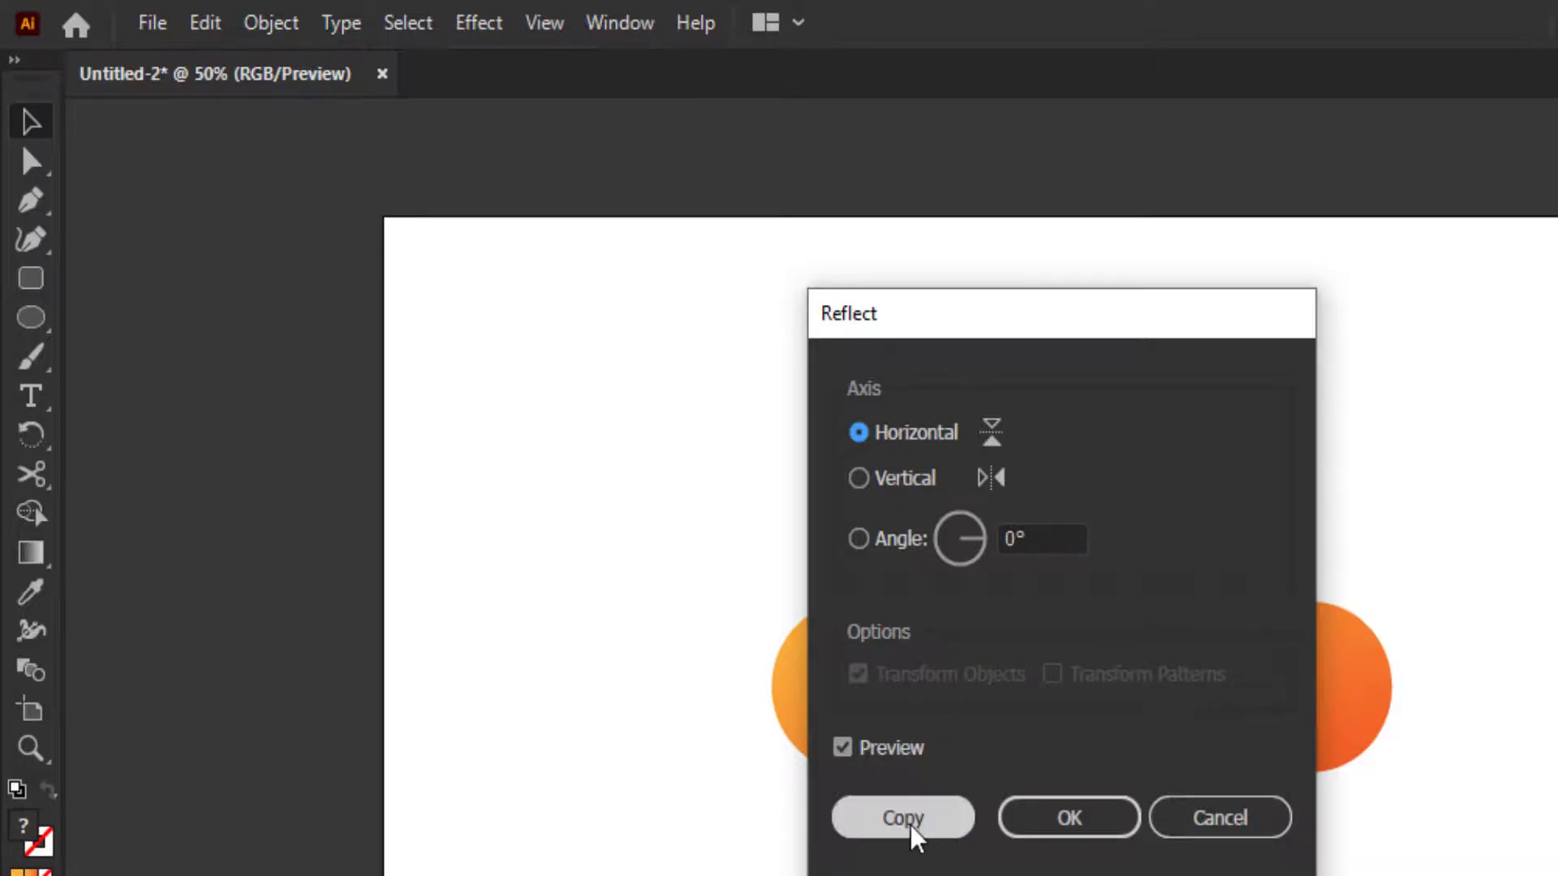
click(1082, 826)
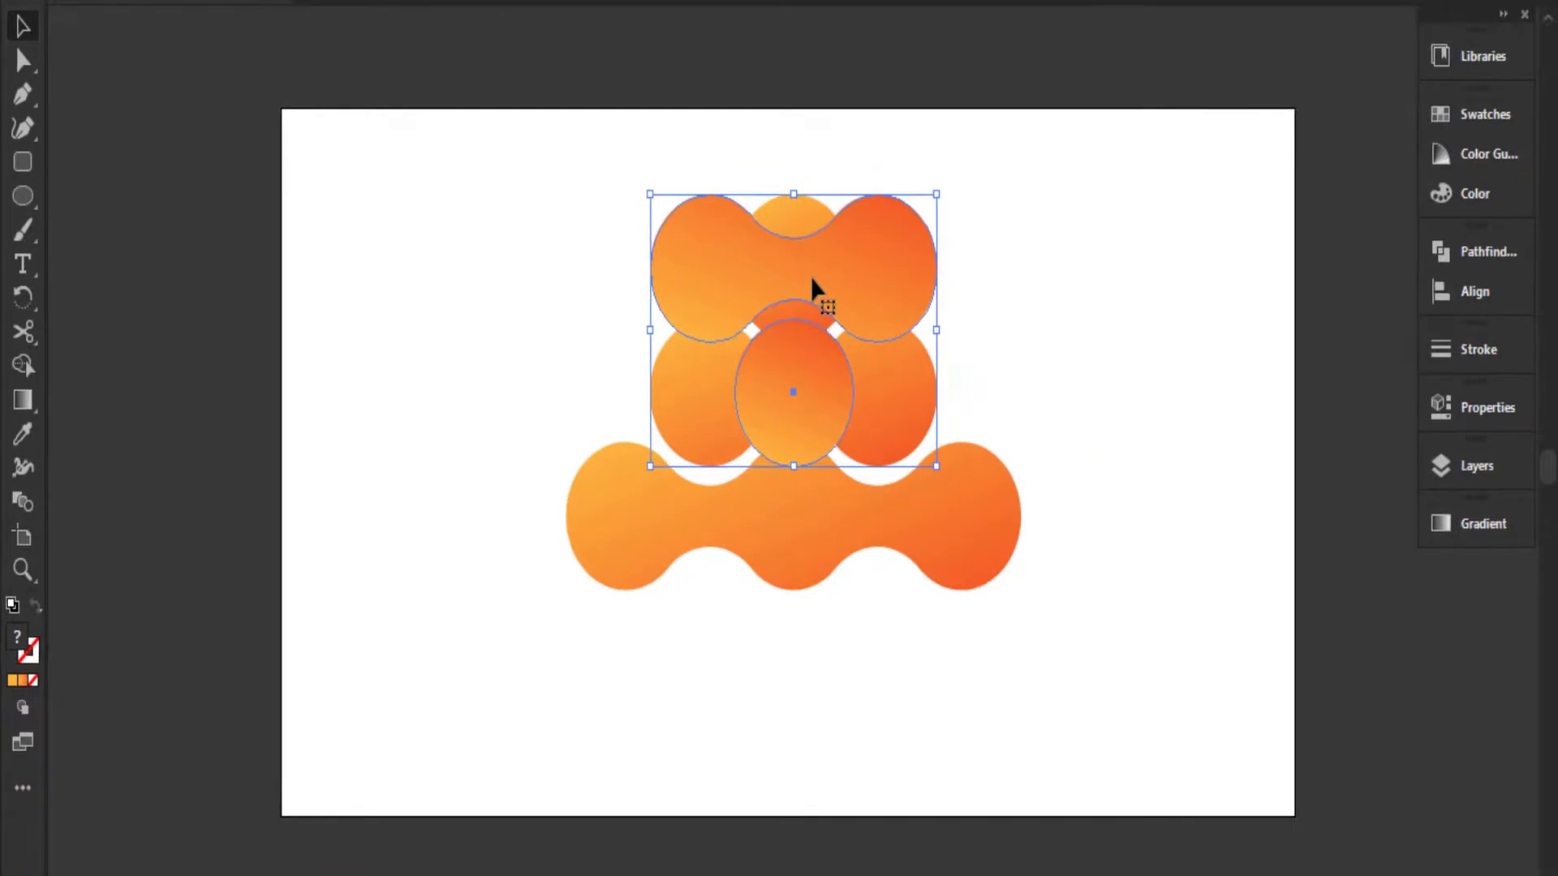
drag(812, 279, 810, 629)
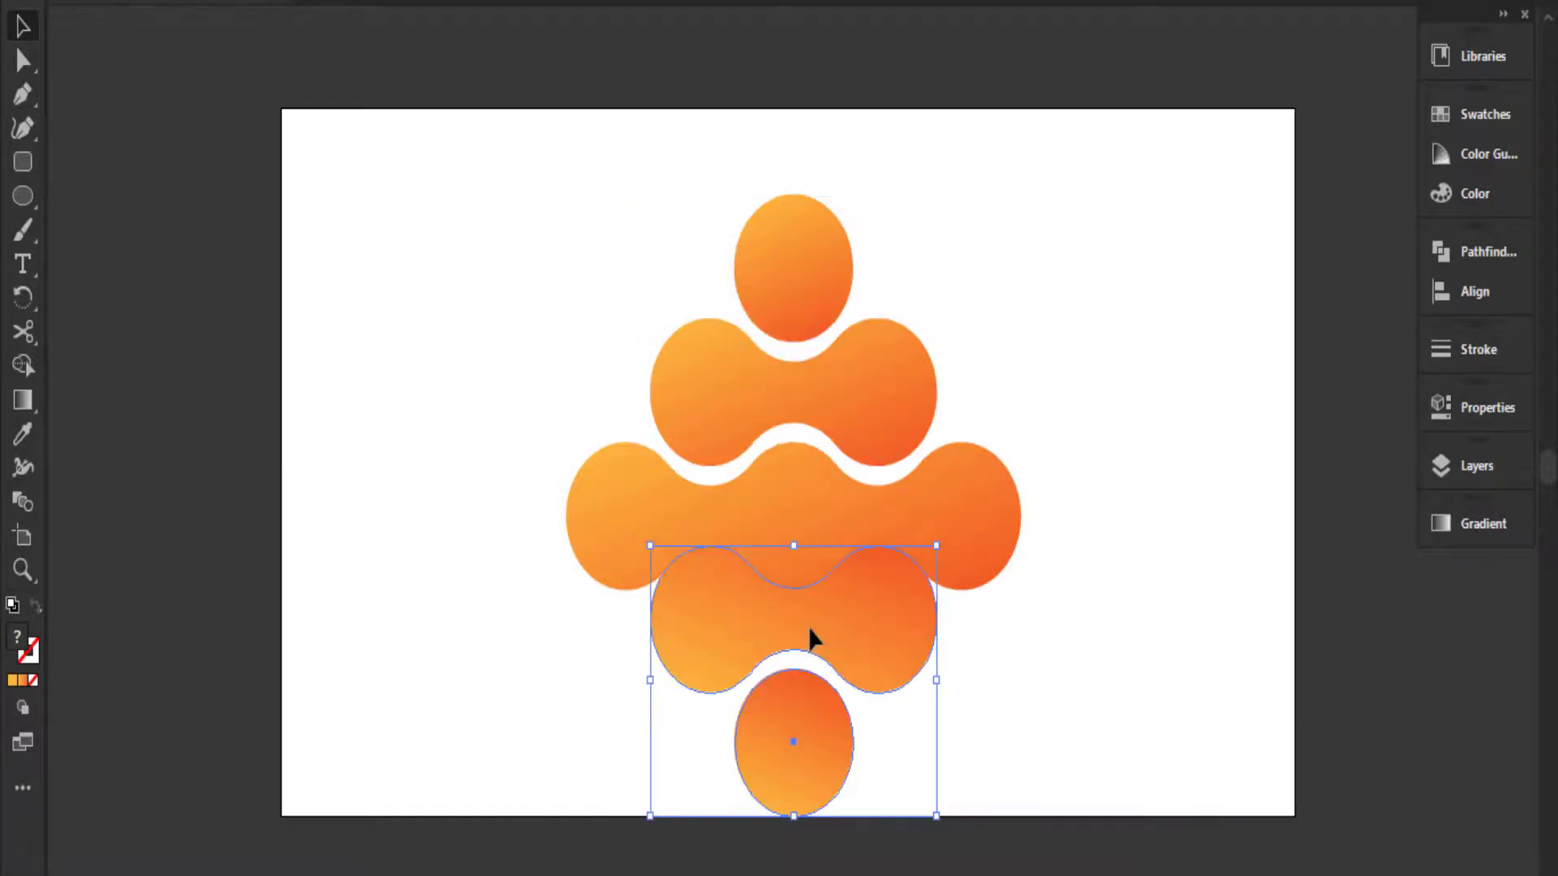
click(495, 242)
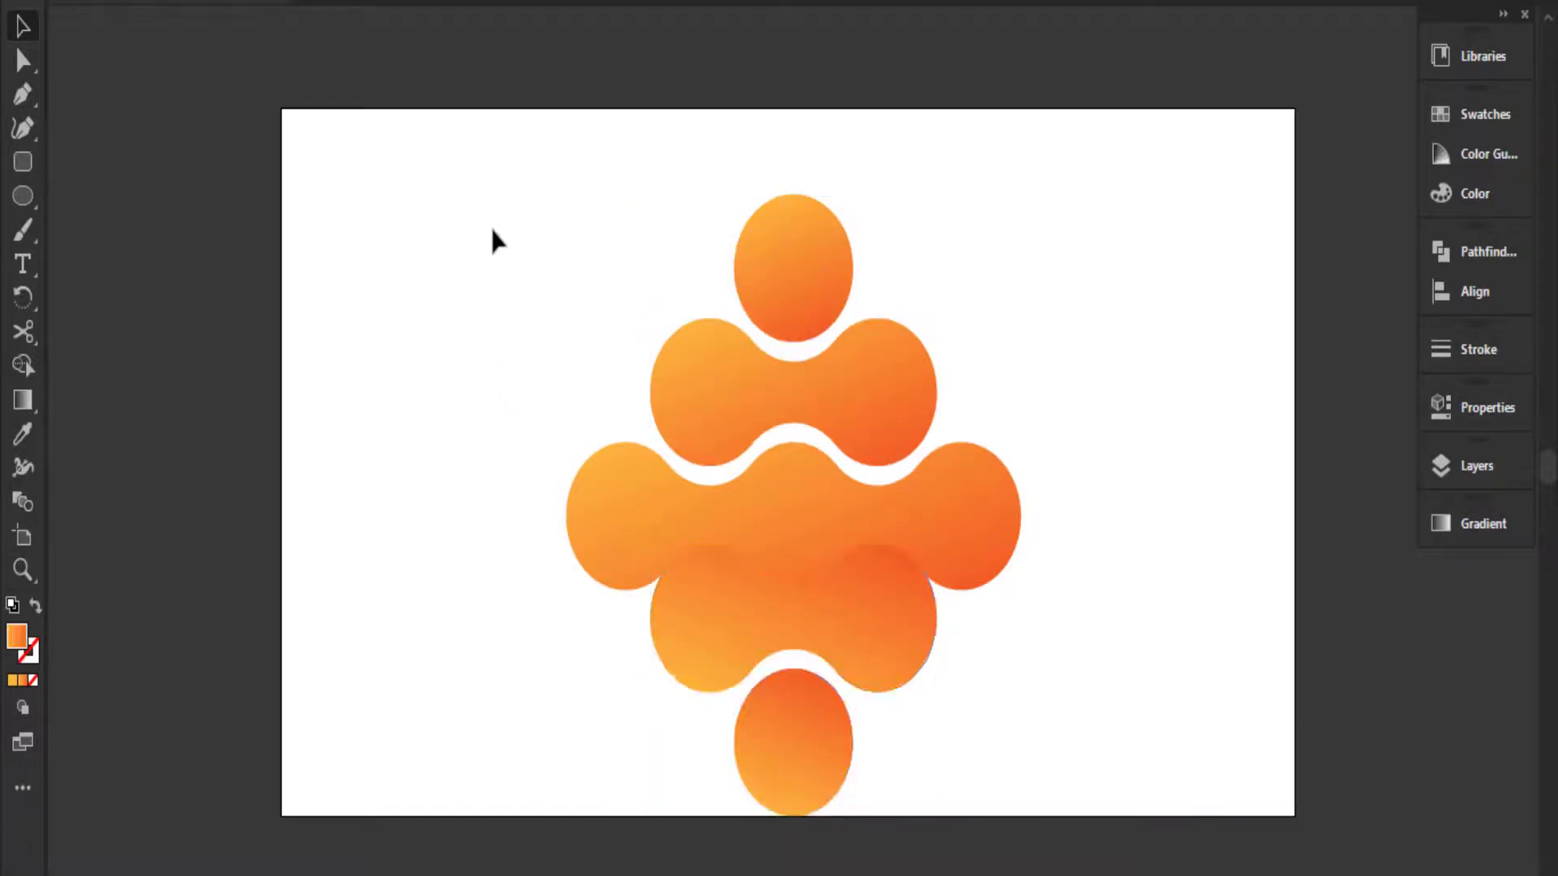
Move the whole stack of shapes up so it sits centred within the artboard, and deselect it.
drag(553, 162, 1036, 762)
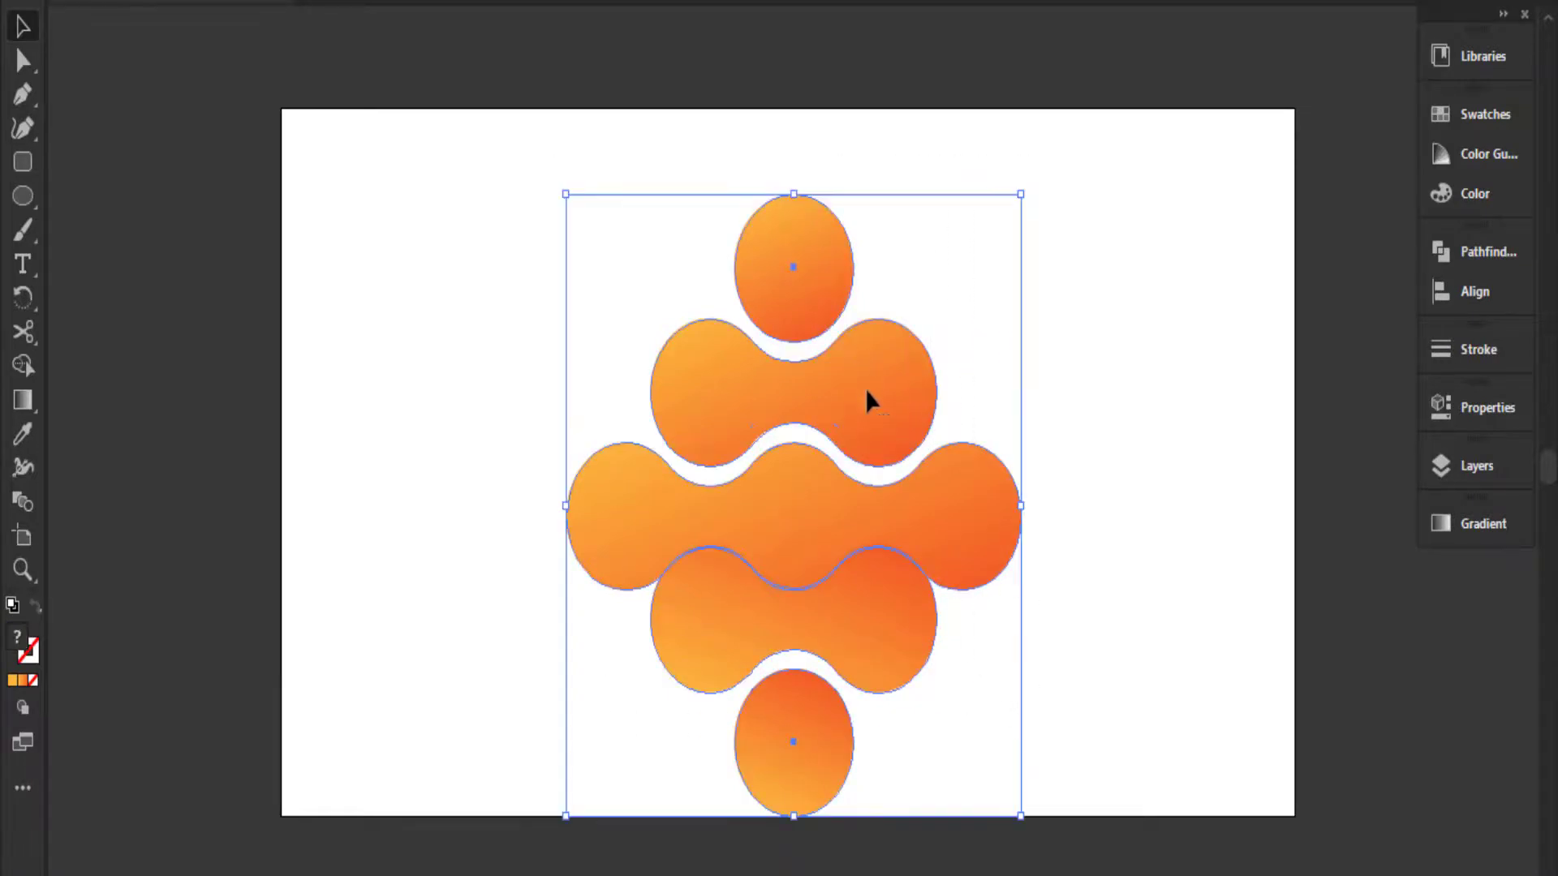
drag(869, 400, 864, 333)
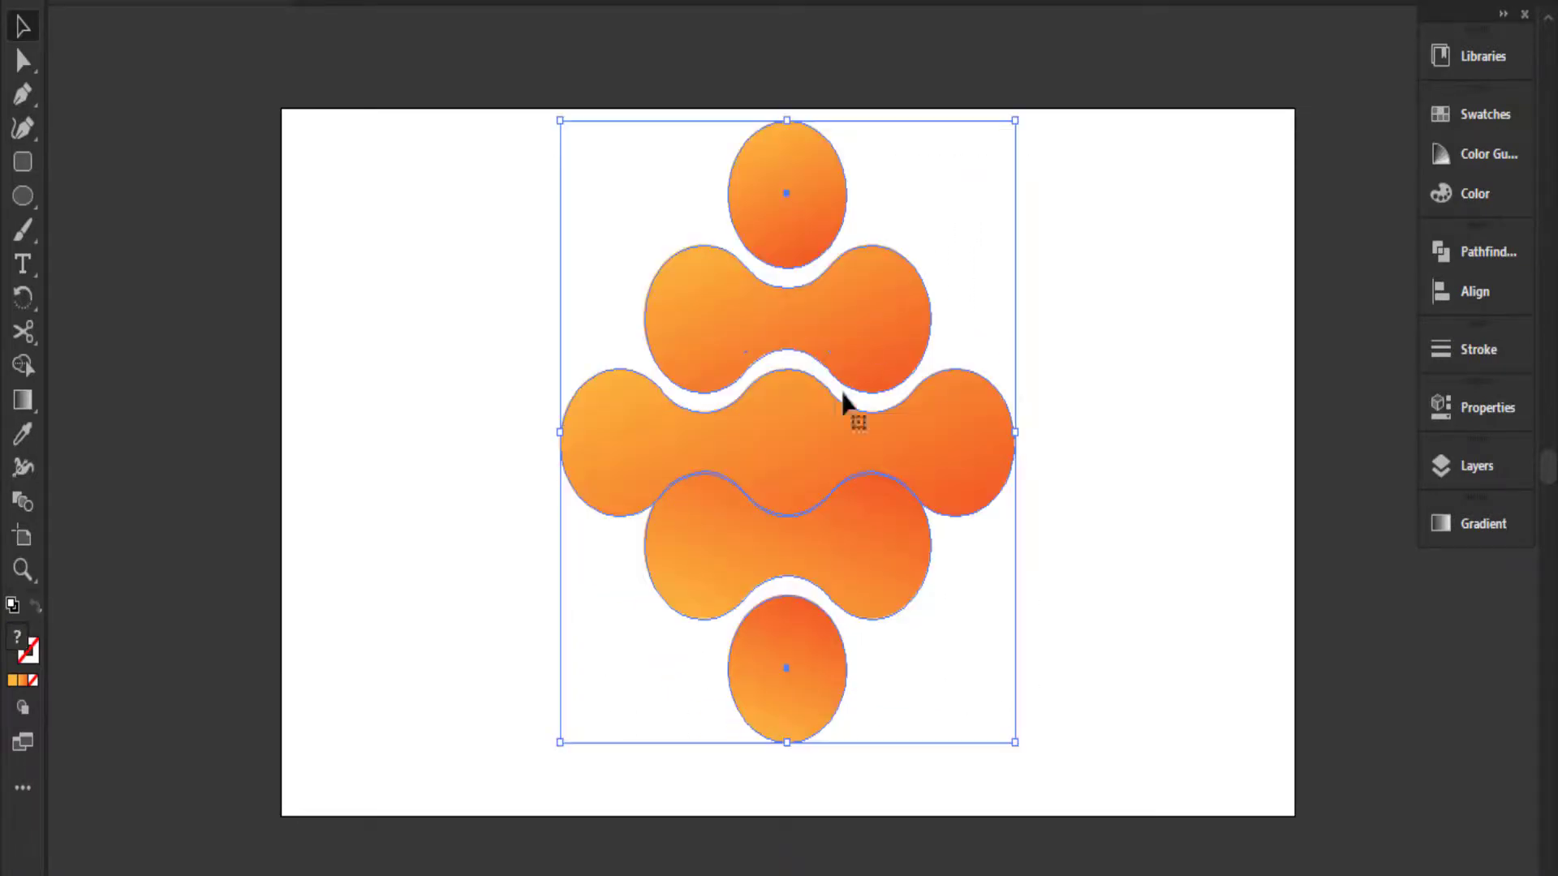
click(1180, 635)
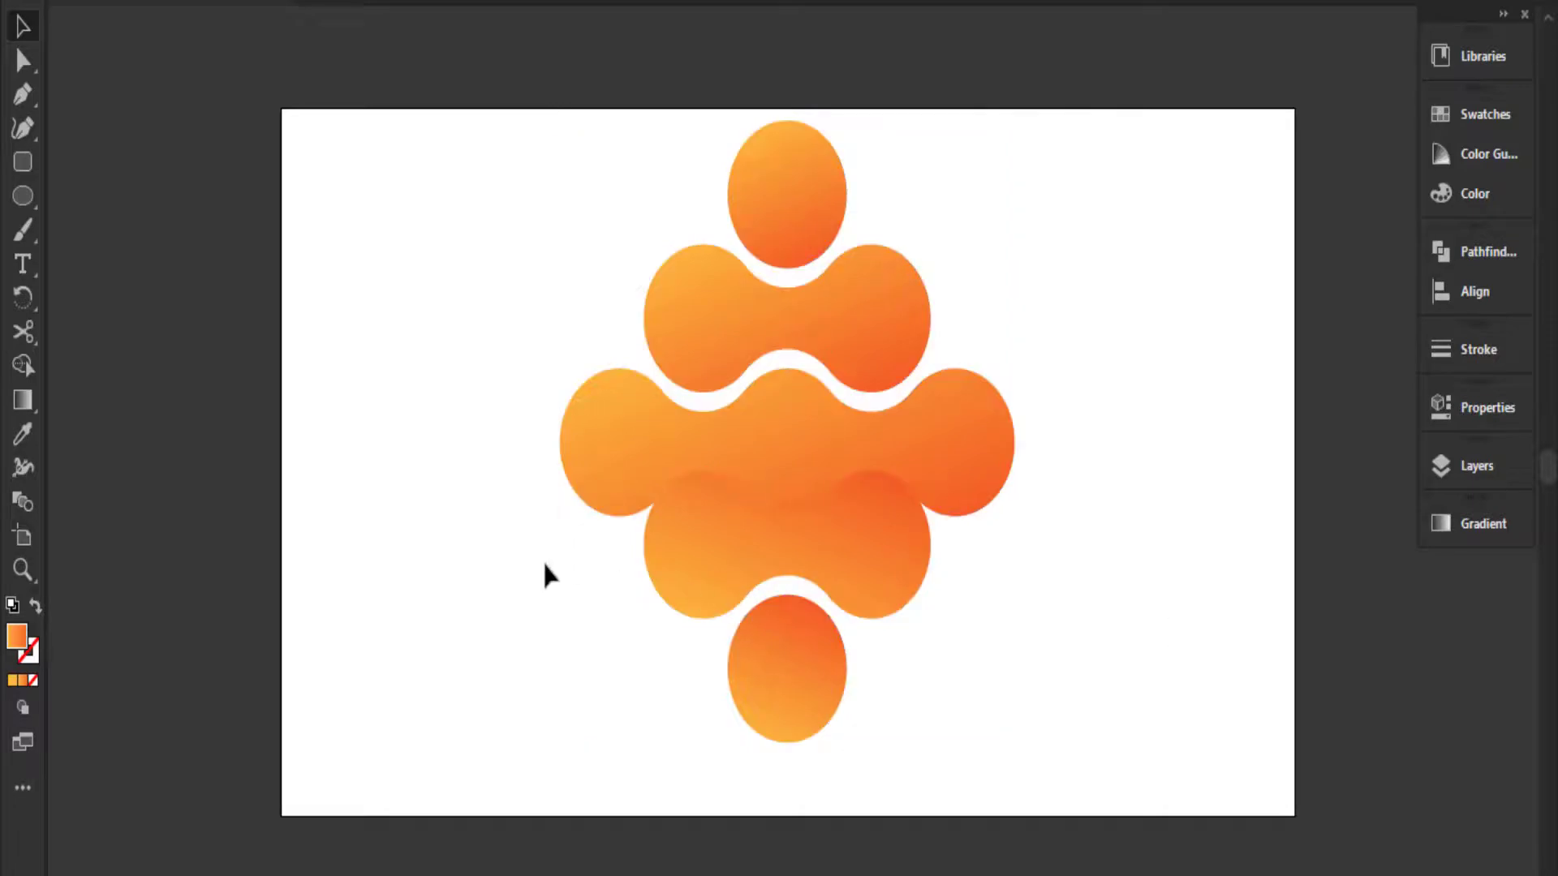
Nudge the lower dumbbell and bottom circle down to leave a narrow gap below the three-lobed shape, and deselect them.
drag(512, 539, 947, 812)
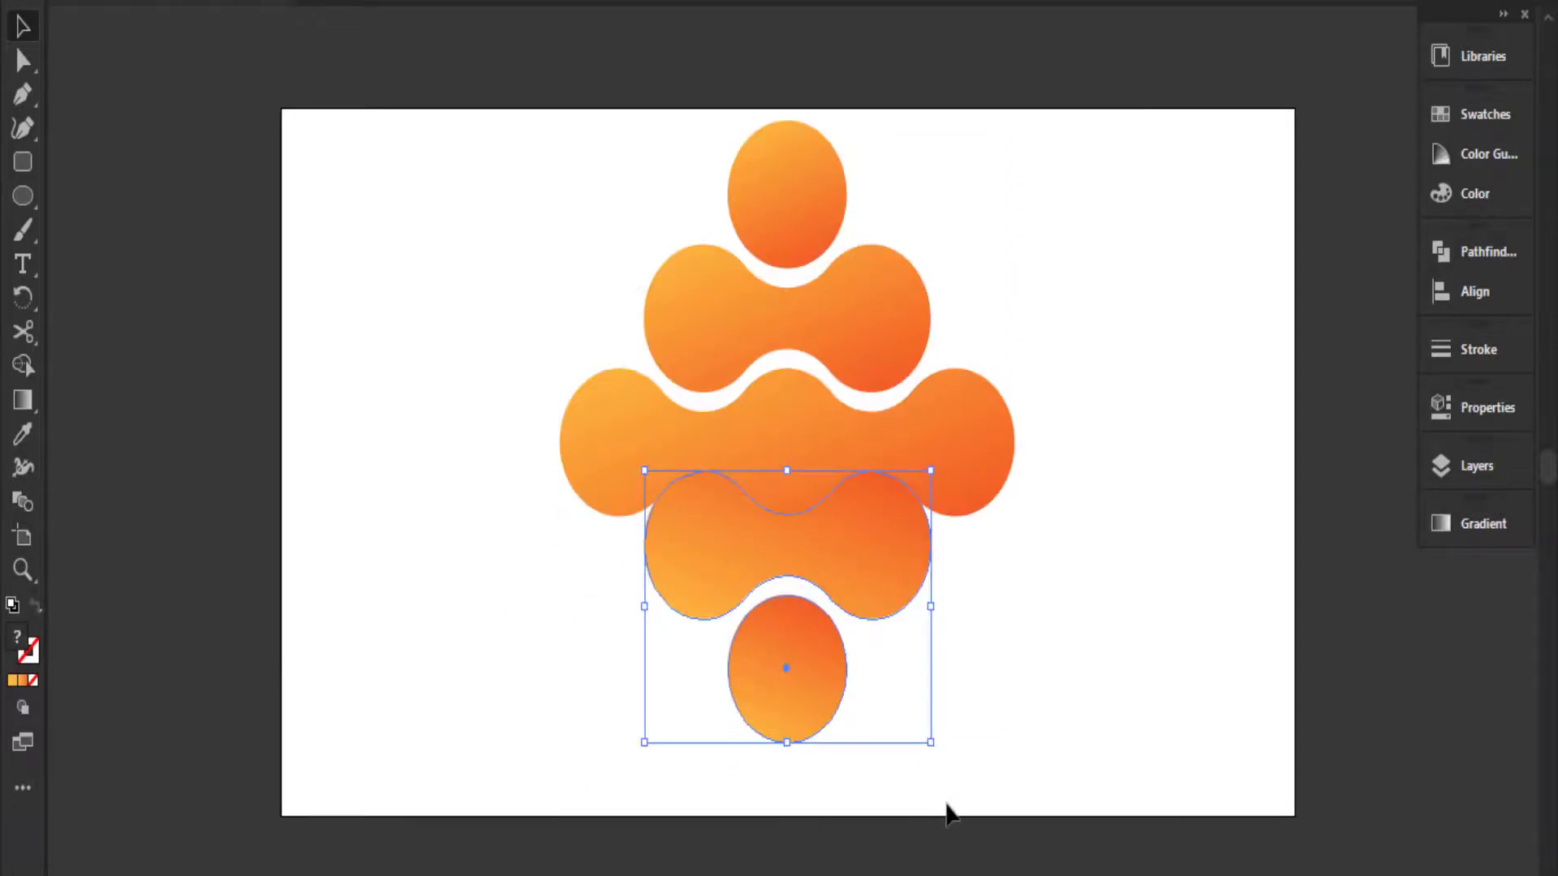
key(shift+Down)
key(shift+Down)
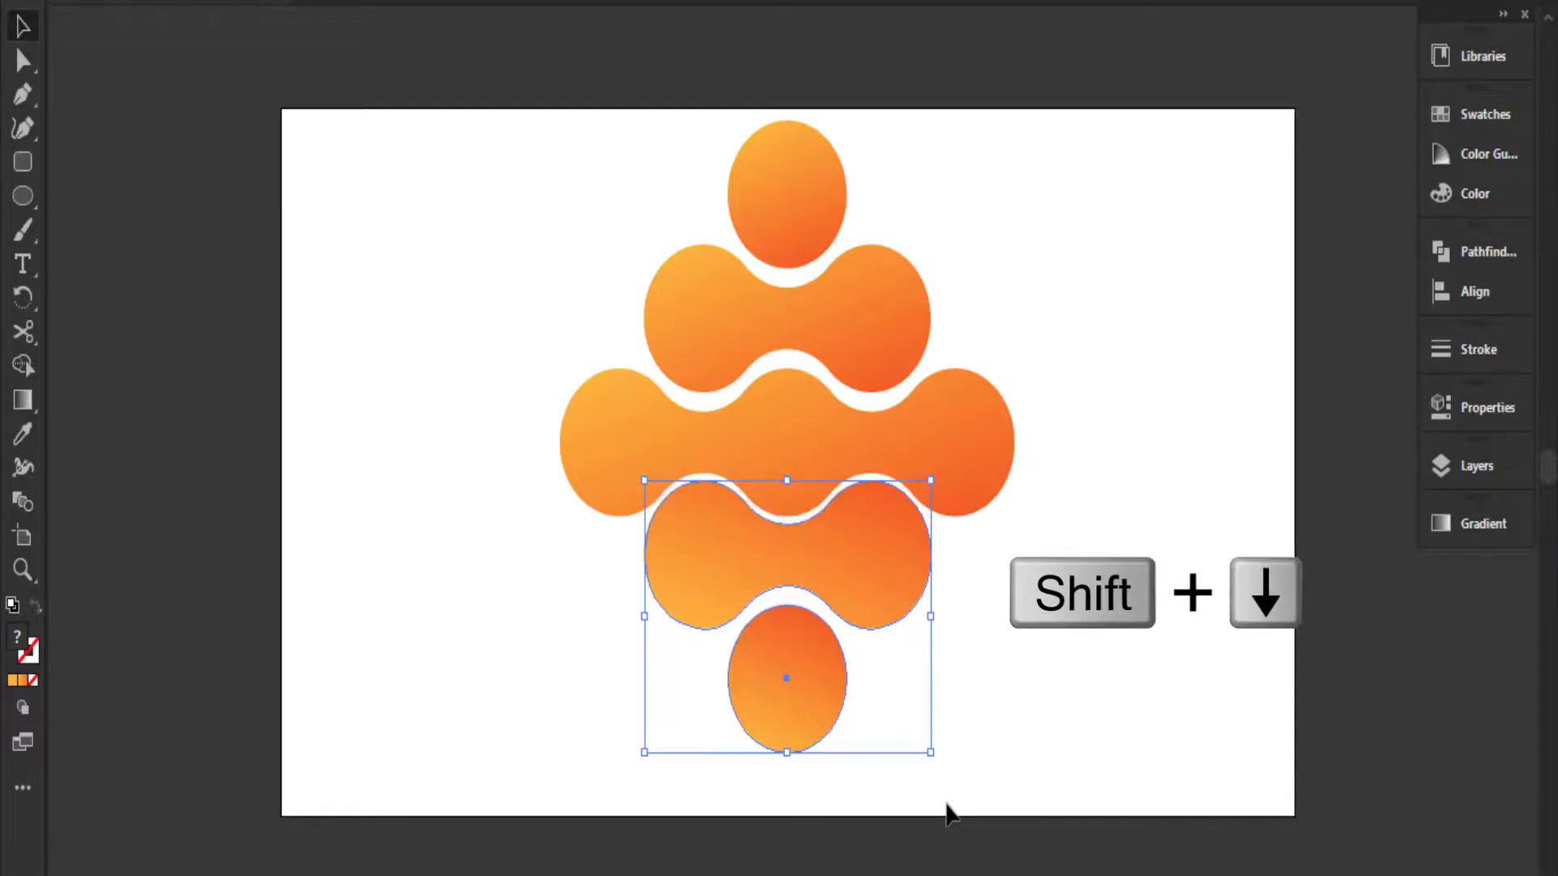
click(1110, 500)
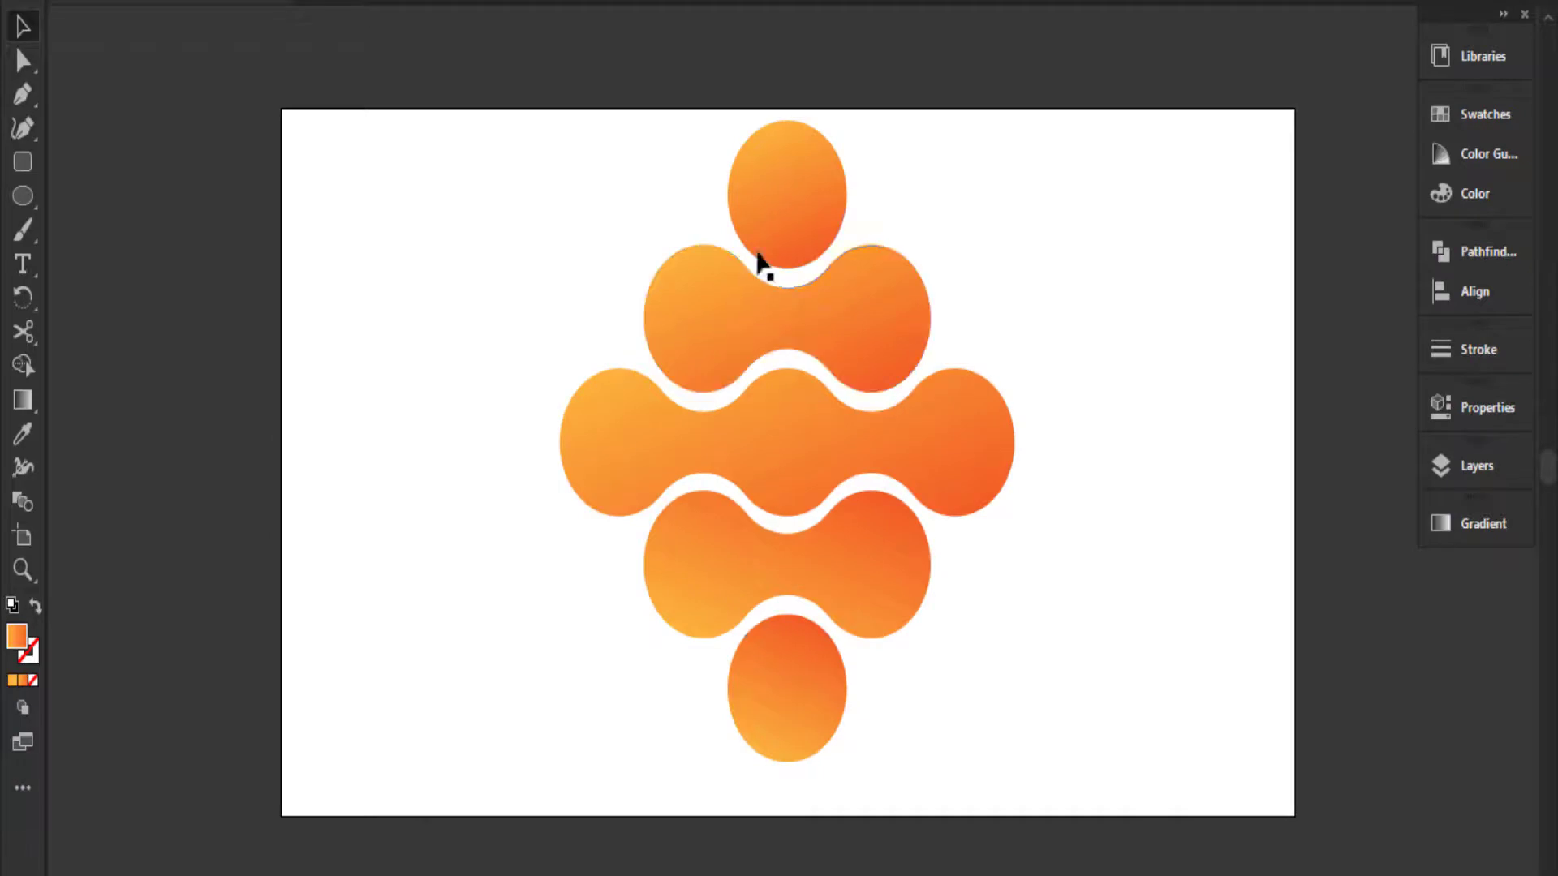
Set the gradient angle of the top circle to 60°.
click(779, 219)
click(780, 219)
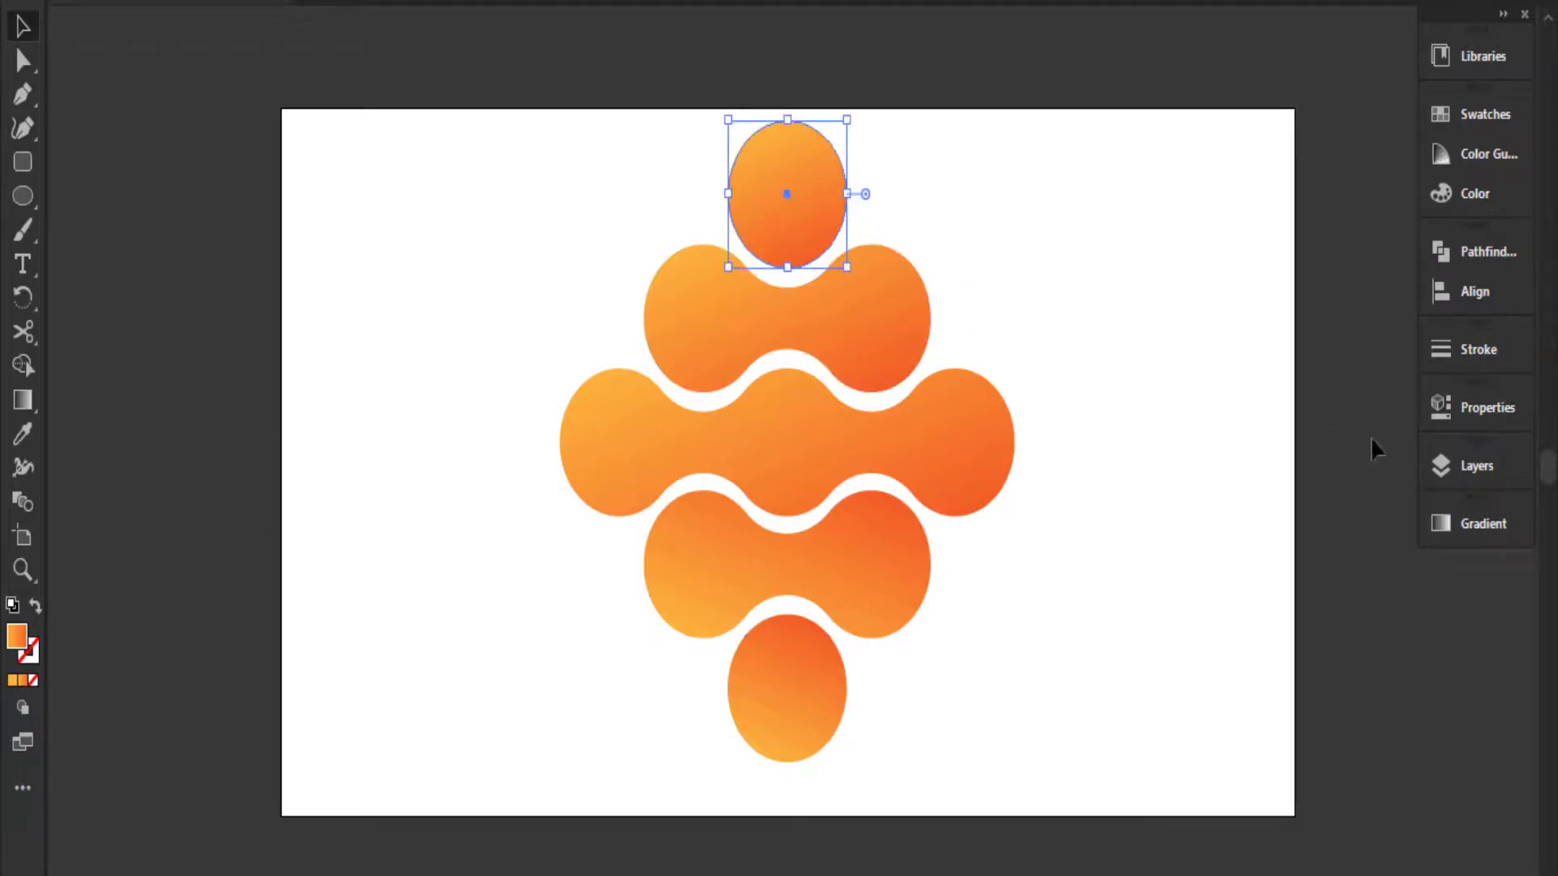
click(1459, 535)
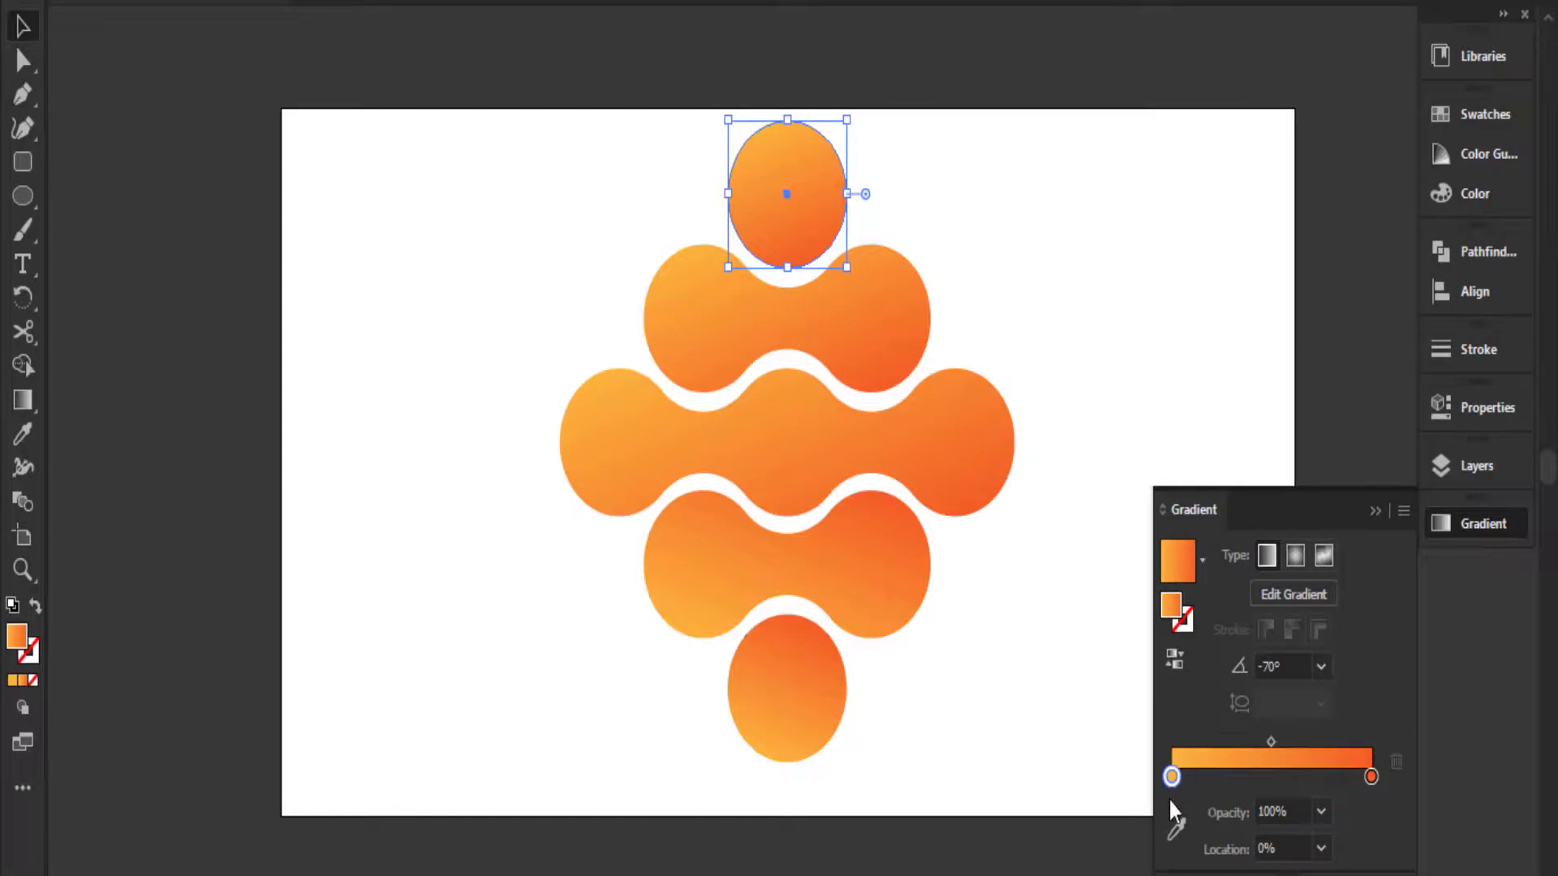
key(ctrl+minus)
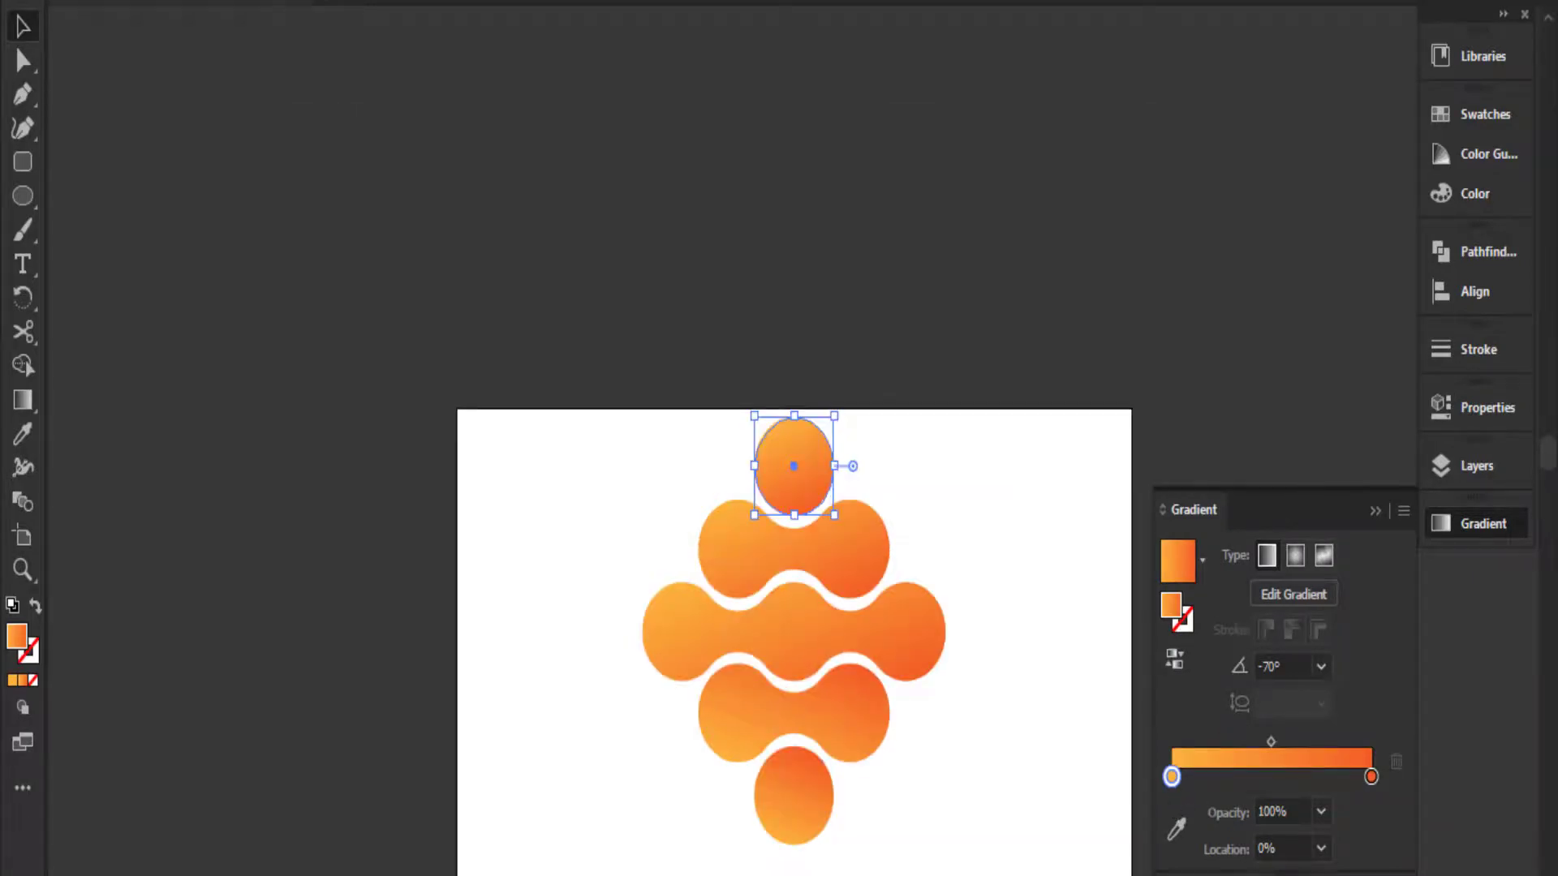
click(1379, 420)
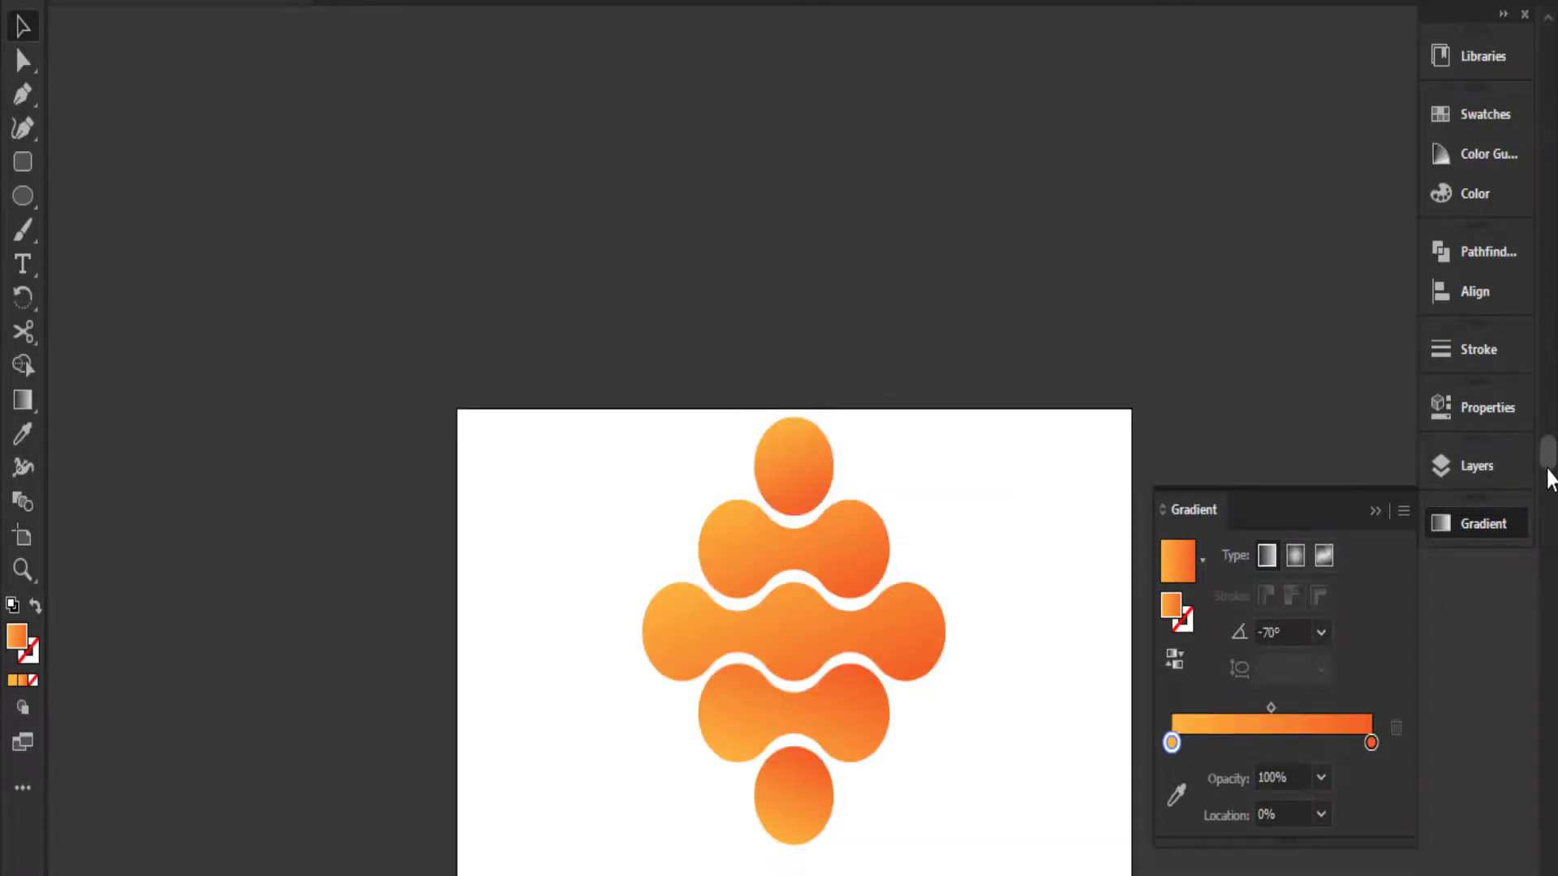
drag(1550, 467, 1550, 481)
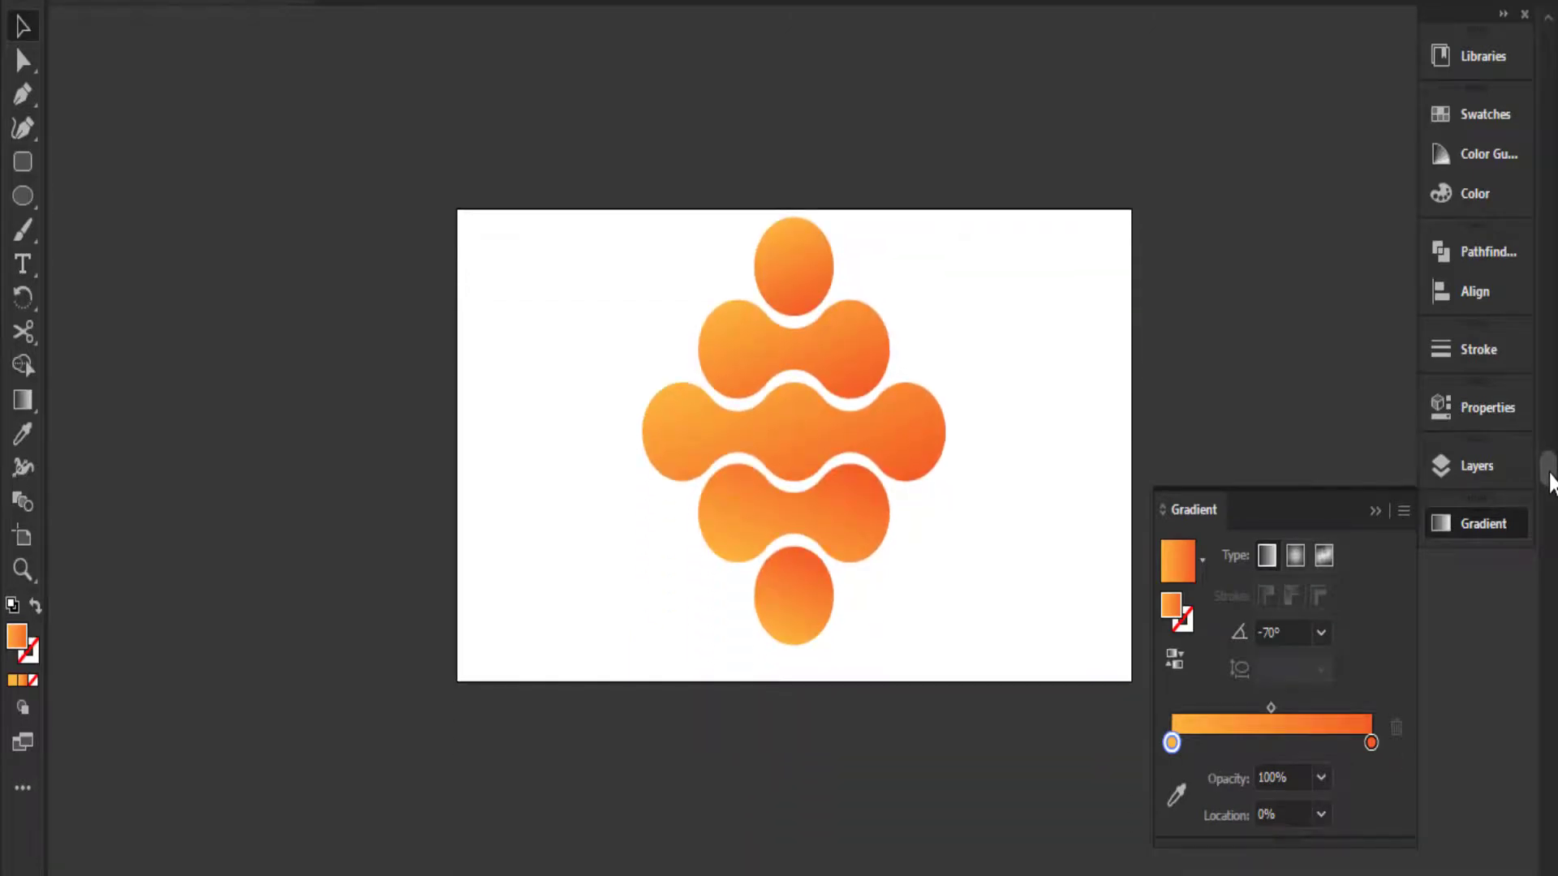
key(ctrl+plus)
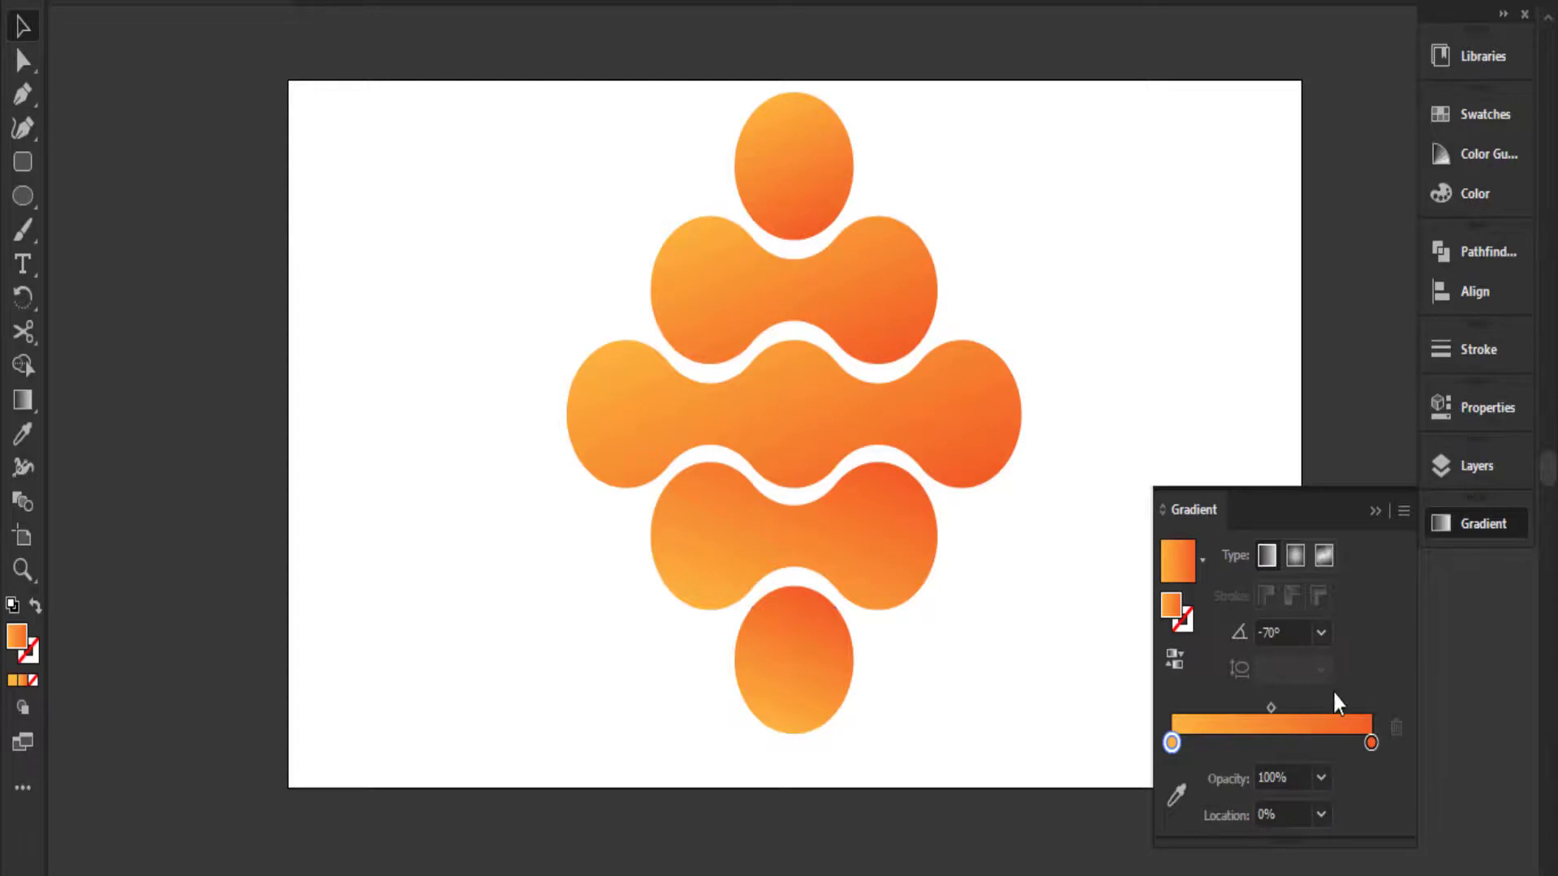
click(775, 163)
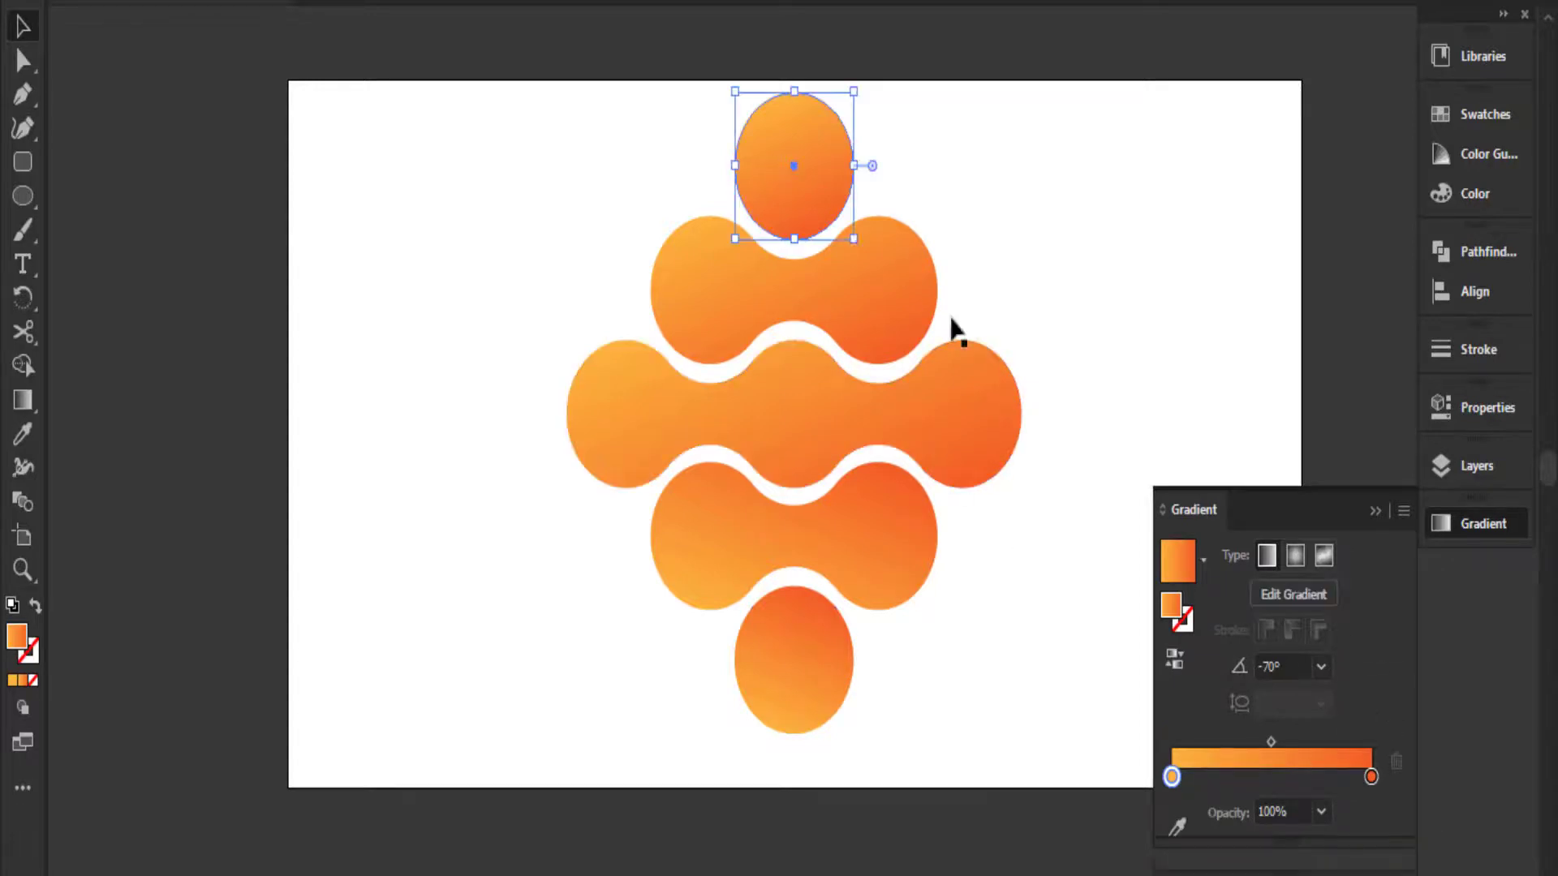
click(1267, 665)
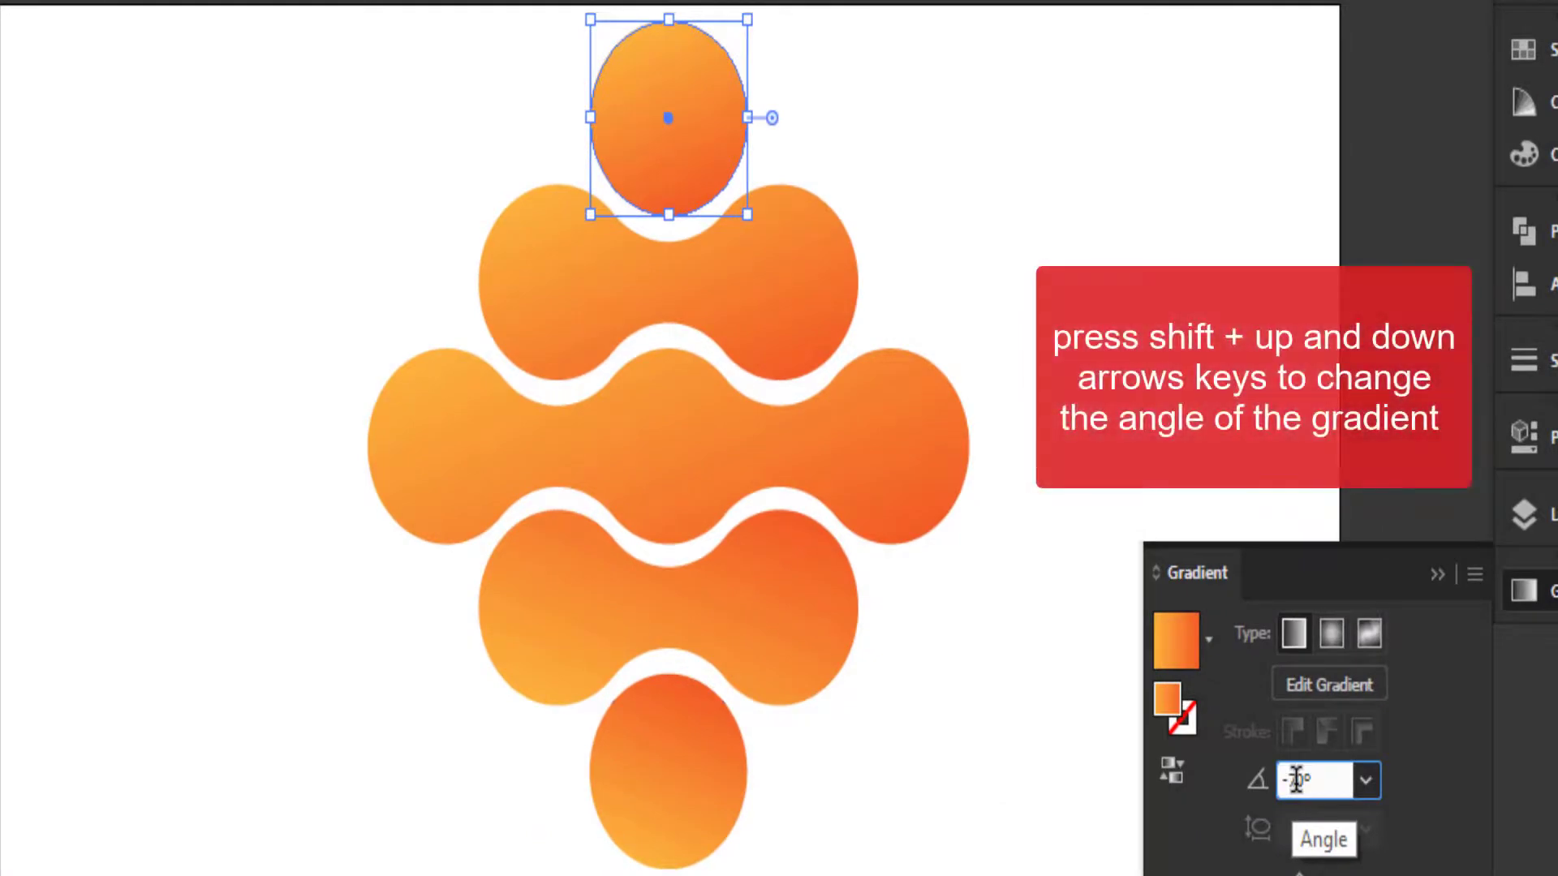
key(shift+Up)
key(shift+Up)
key(shift+Up)
key(shift+Up)
key(shift+Up)
key(shift+Up)
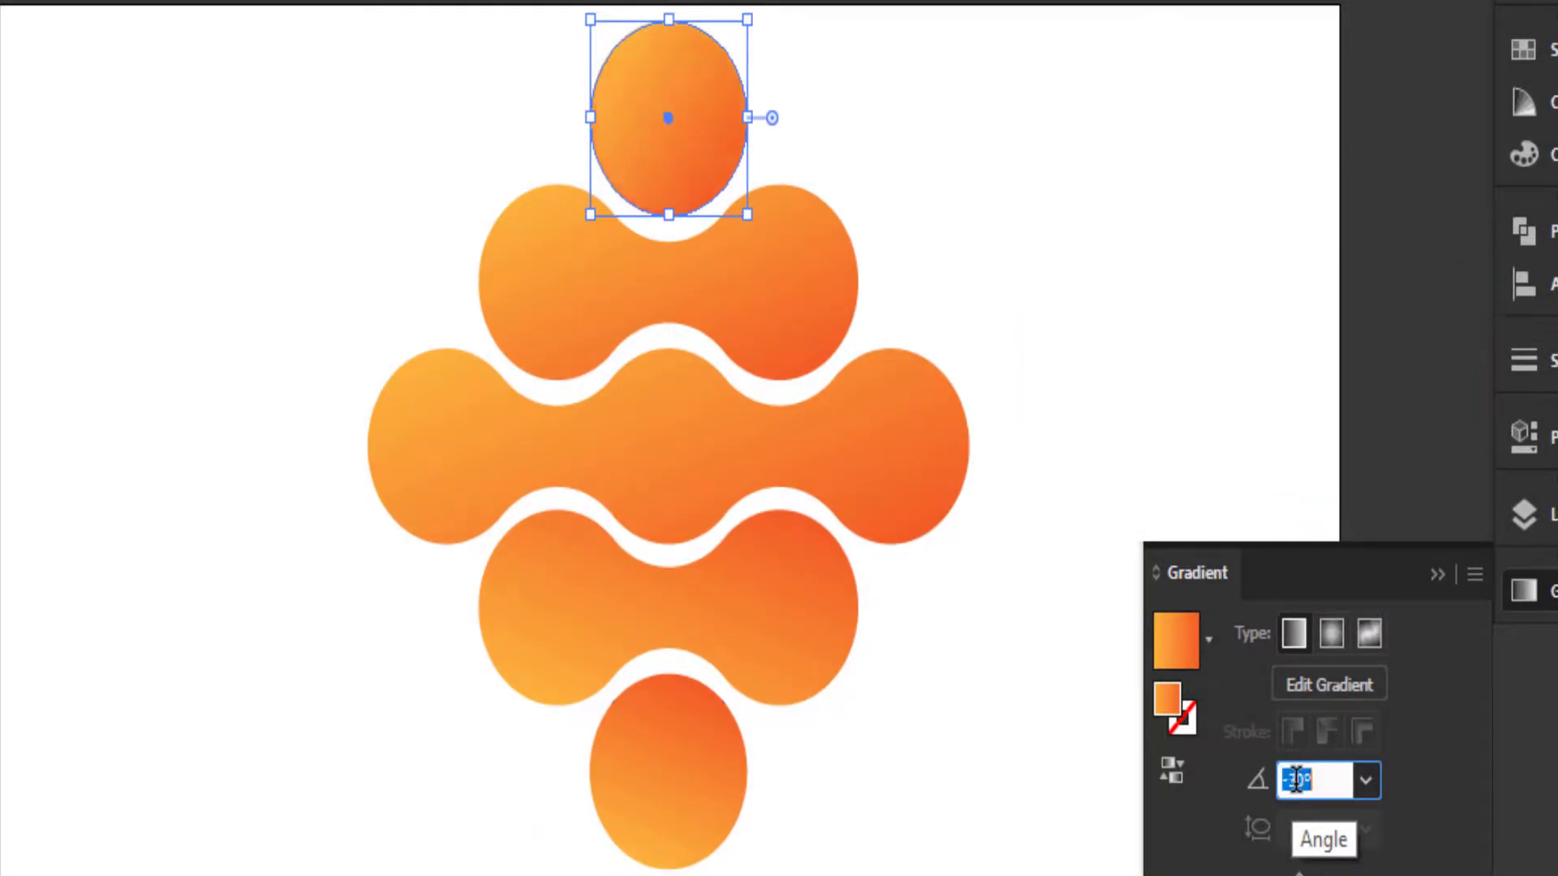
key(shift+Up)
key(shift+Up)
key(shift+Up)
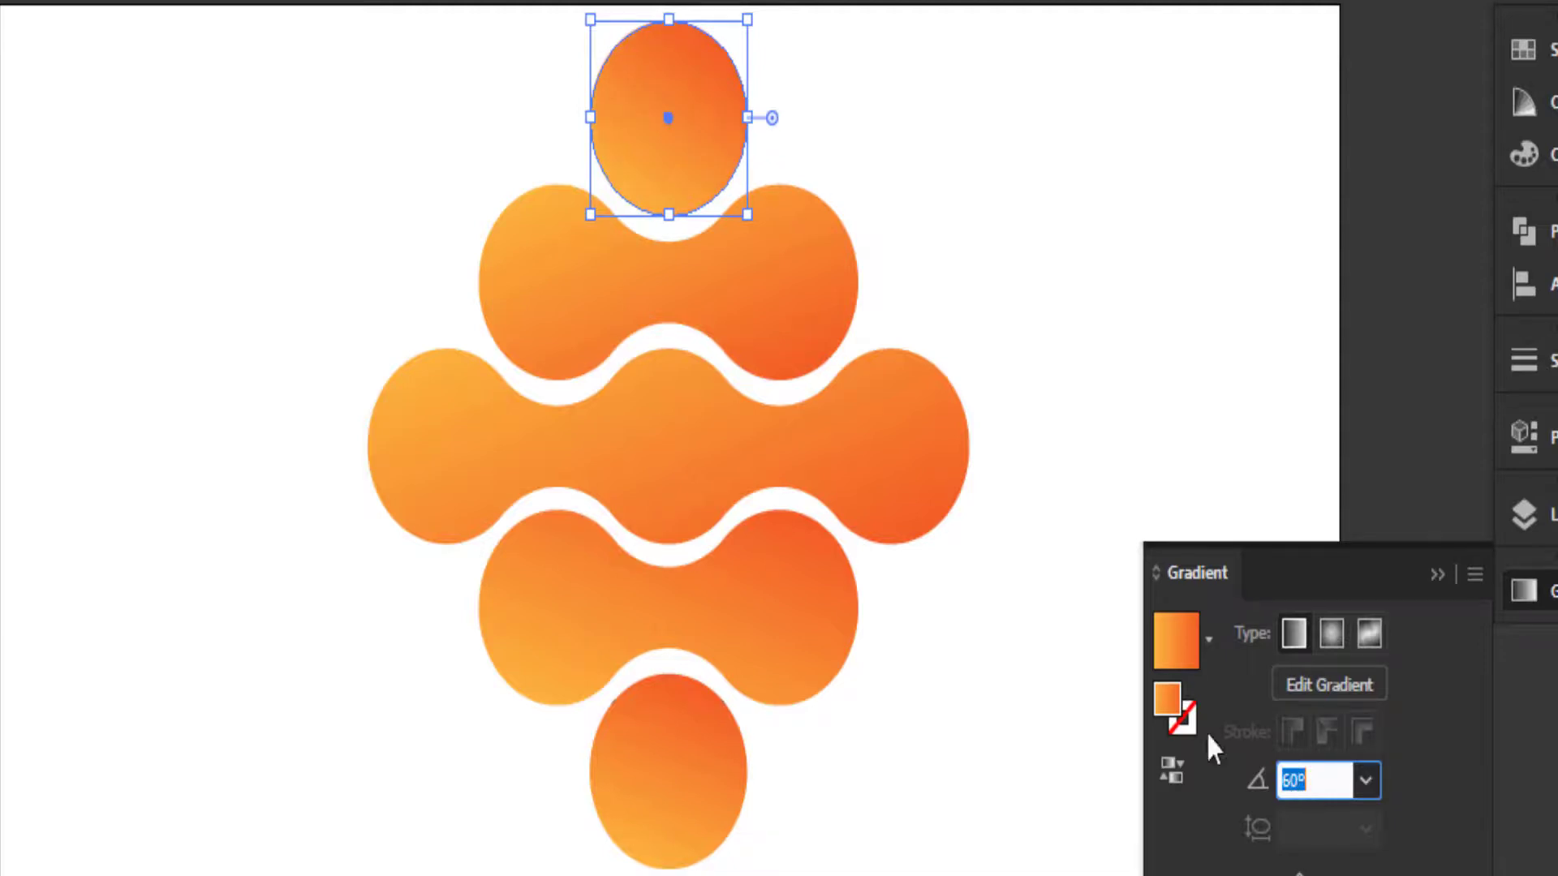
Set the gradient angle of the three-lobed middle shape to -80°.
click(799, 280)
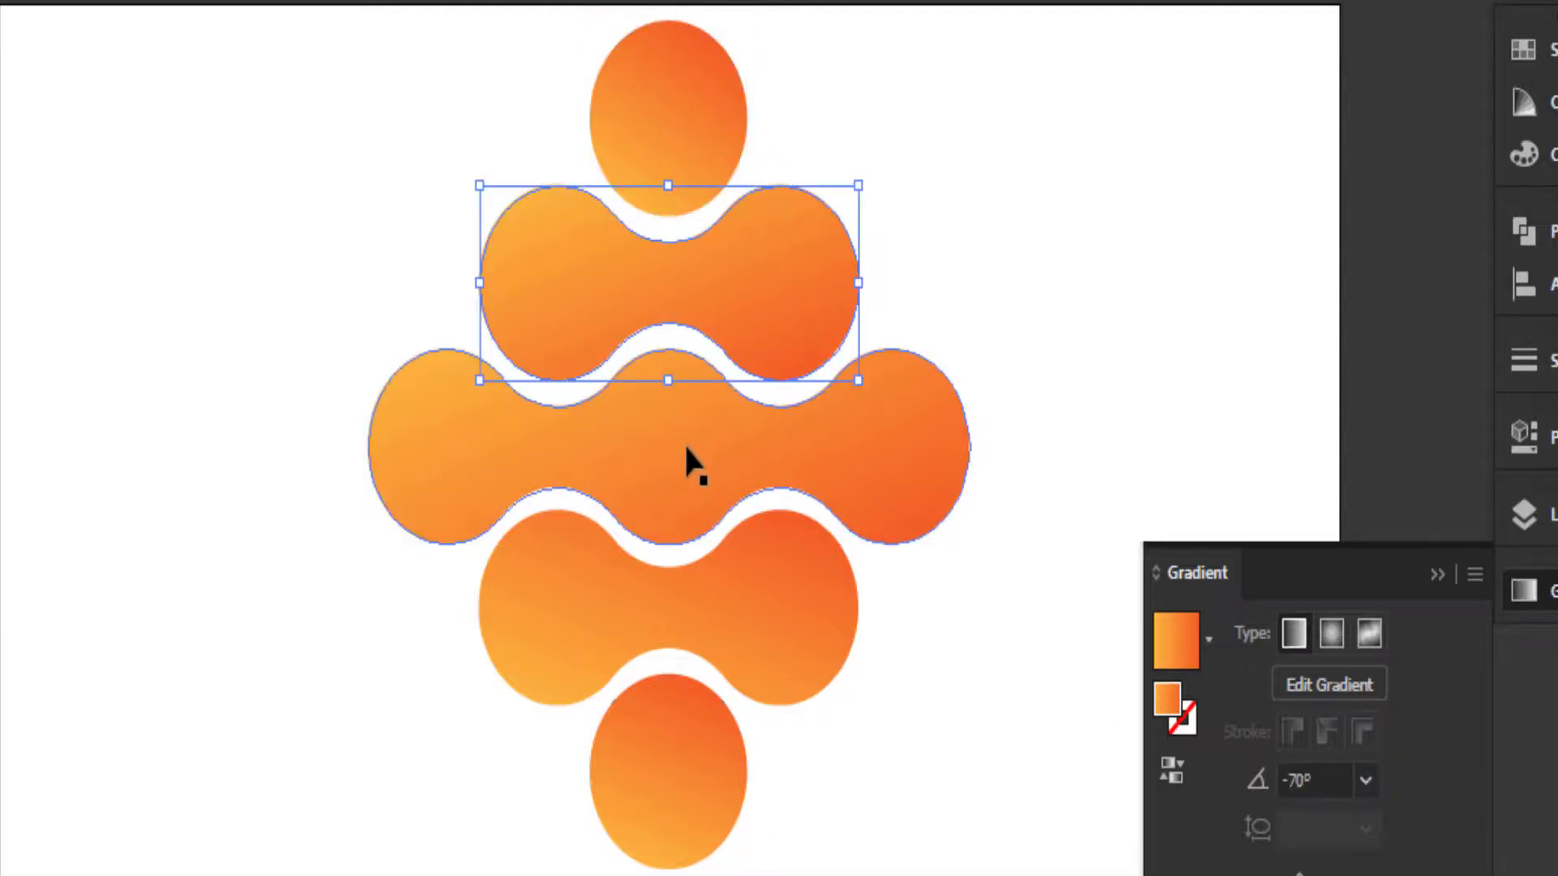
click(684, 441)
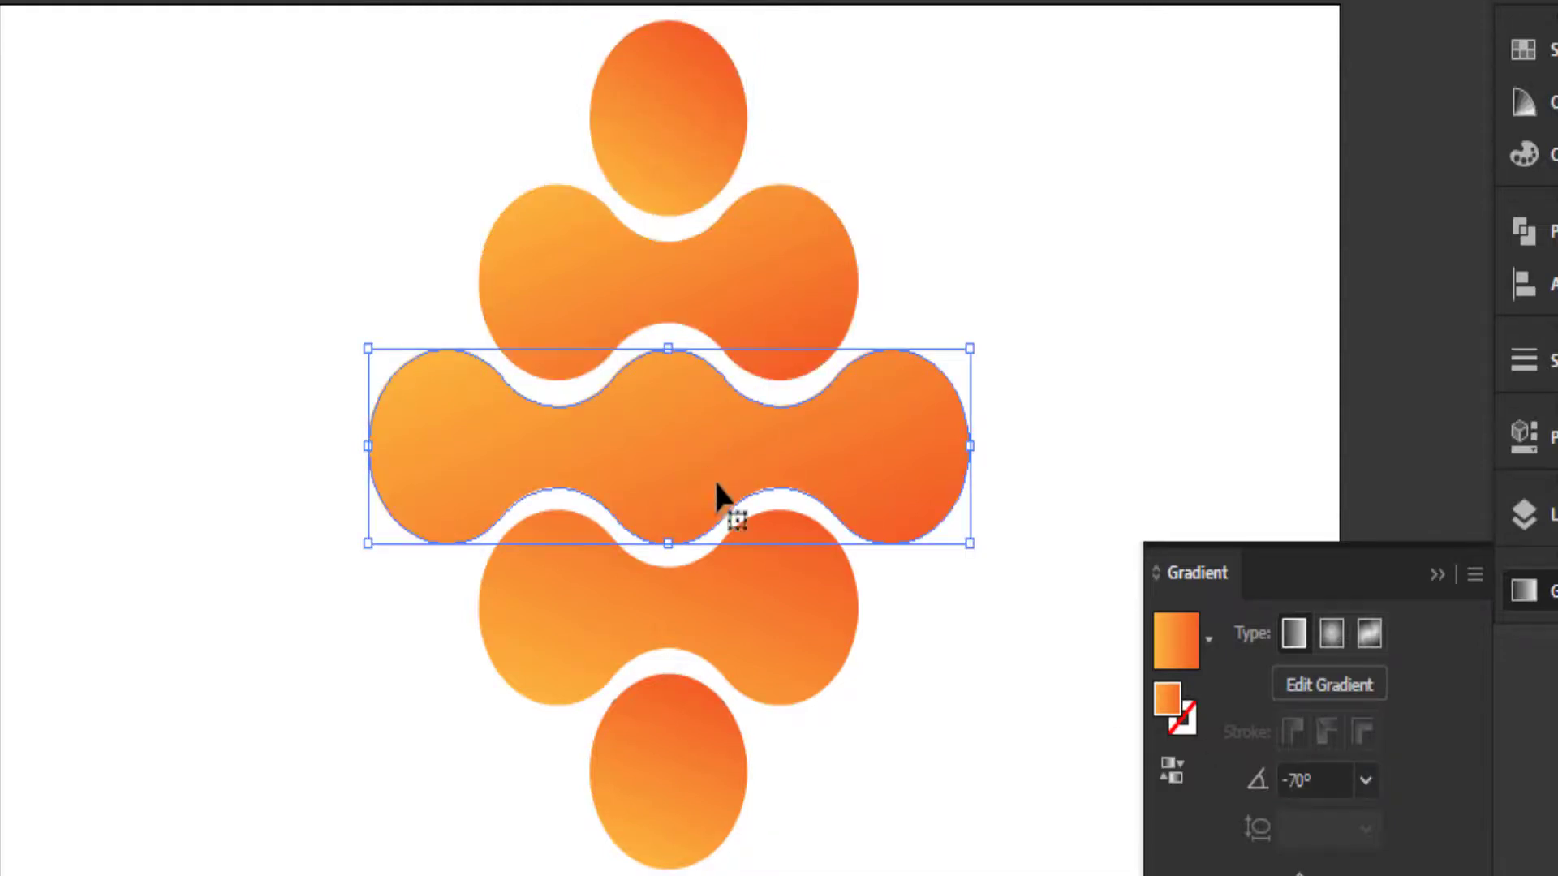
click(1294, 778)
key(shift+Down)
key(shift+Down)
key(shift+Down)
key(shift+Down)
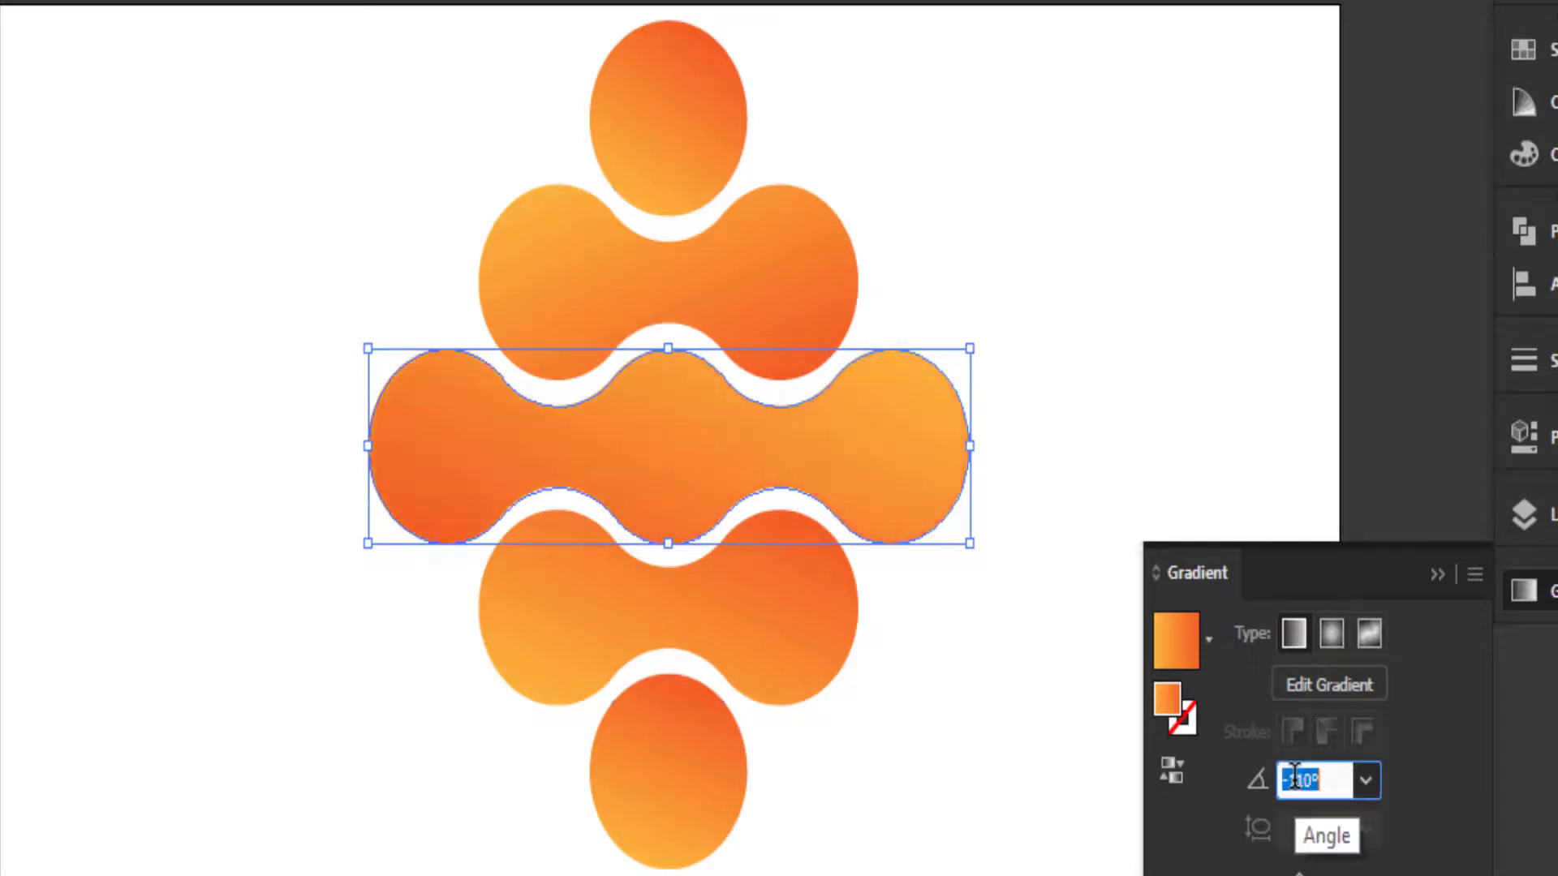
key(shift+Down)
key(shift+Down)
key(shift+Down)
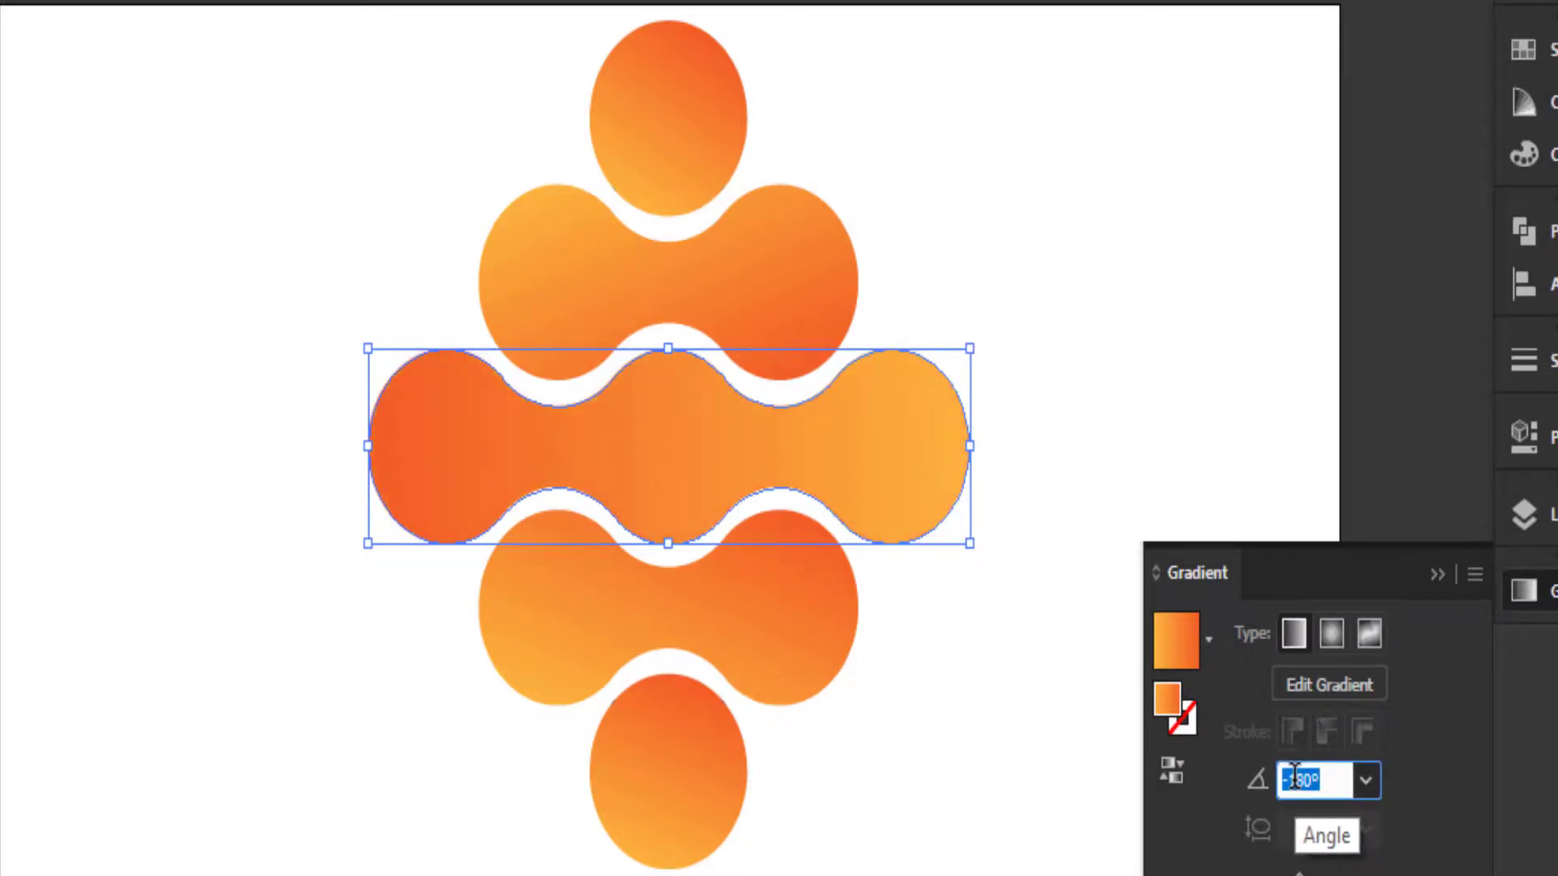
key(shift+Up)
key(shift+Up)
key(shift+Up)
key(shift+Up)
key(shift+Up)
key(shift+Up)
key(shift+Up)
key(shift+Up)
key(shift+Up)
key(shift+Up)
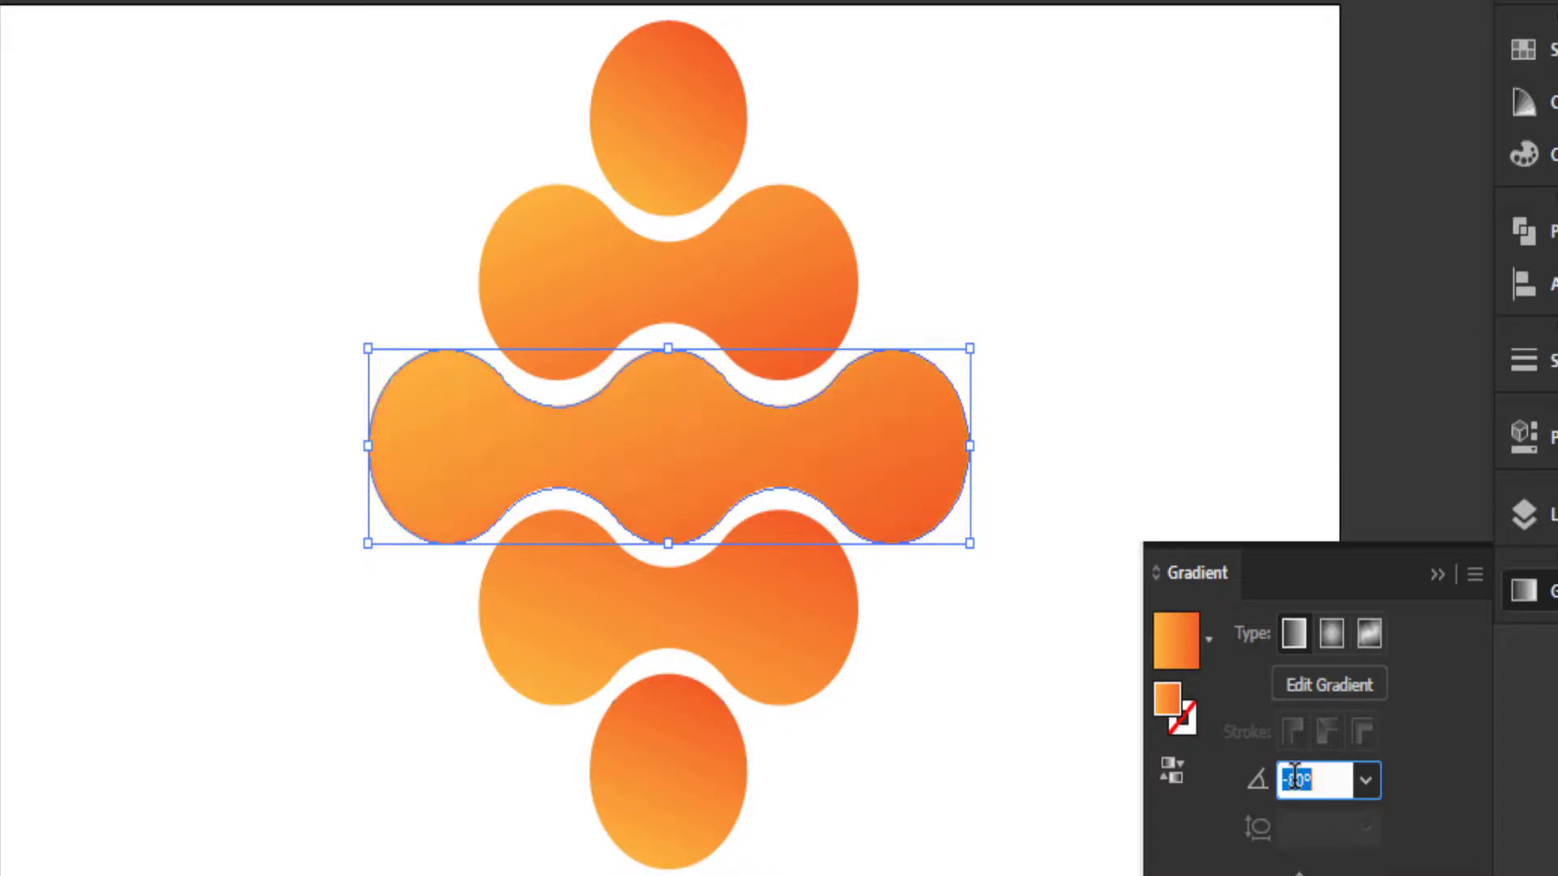
key(shift+Down)
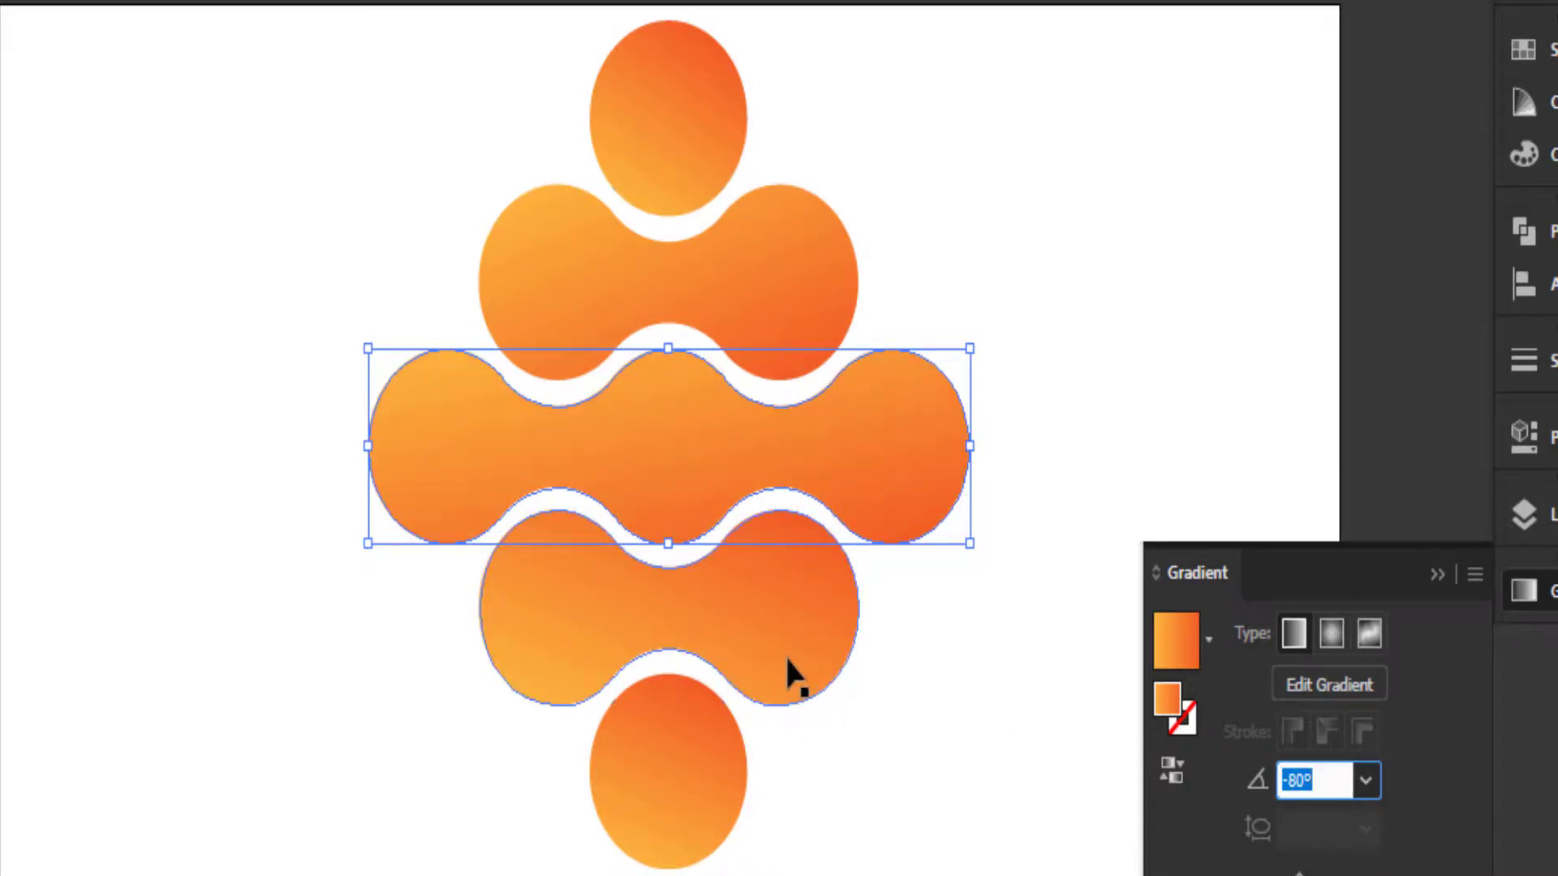
Set the gradient angle of the lower dumbbell to -60°.
click(787, 659)
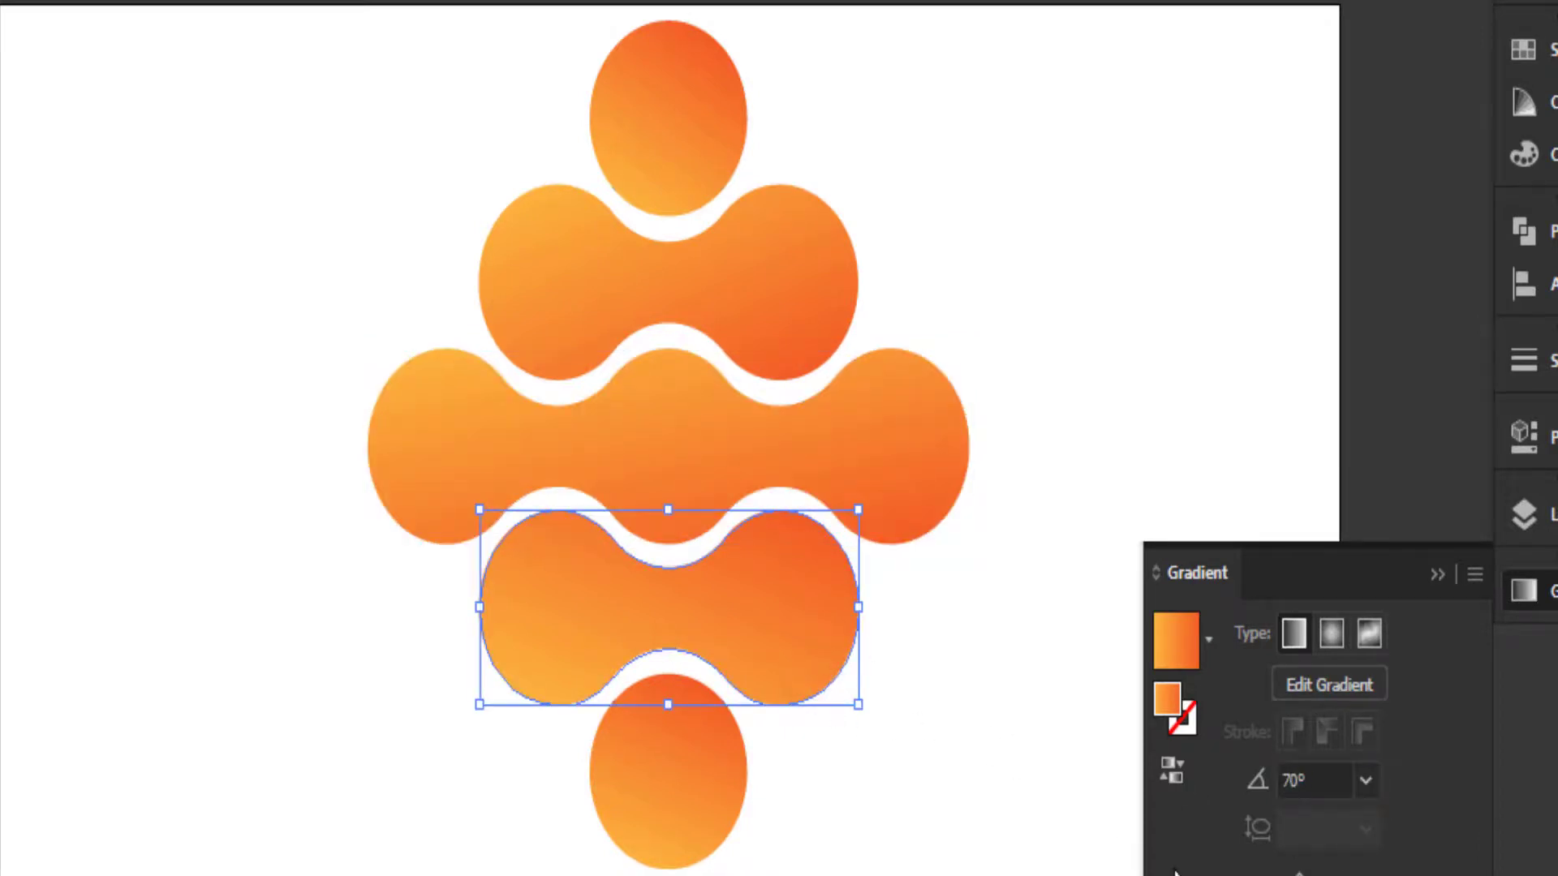
click(1303, 775)
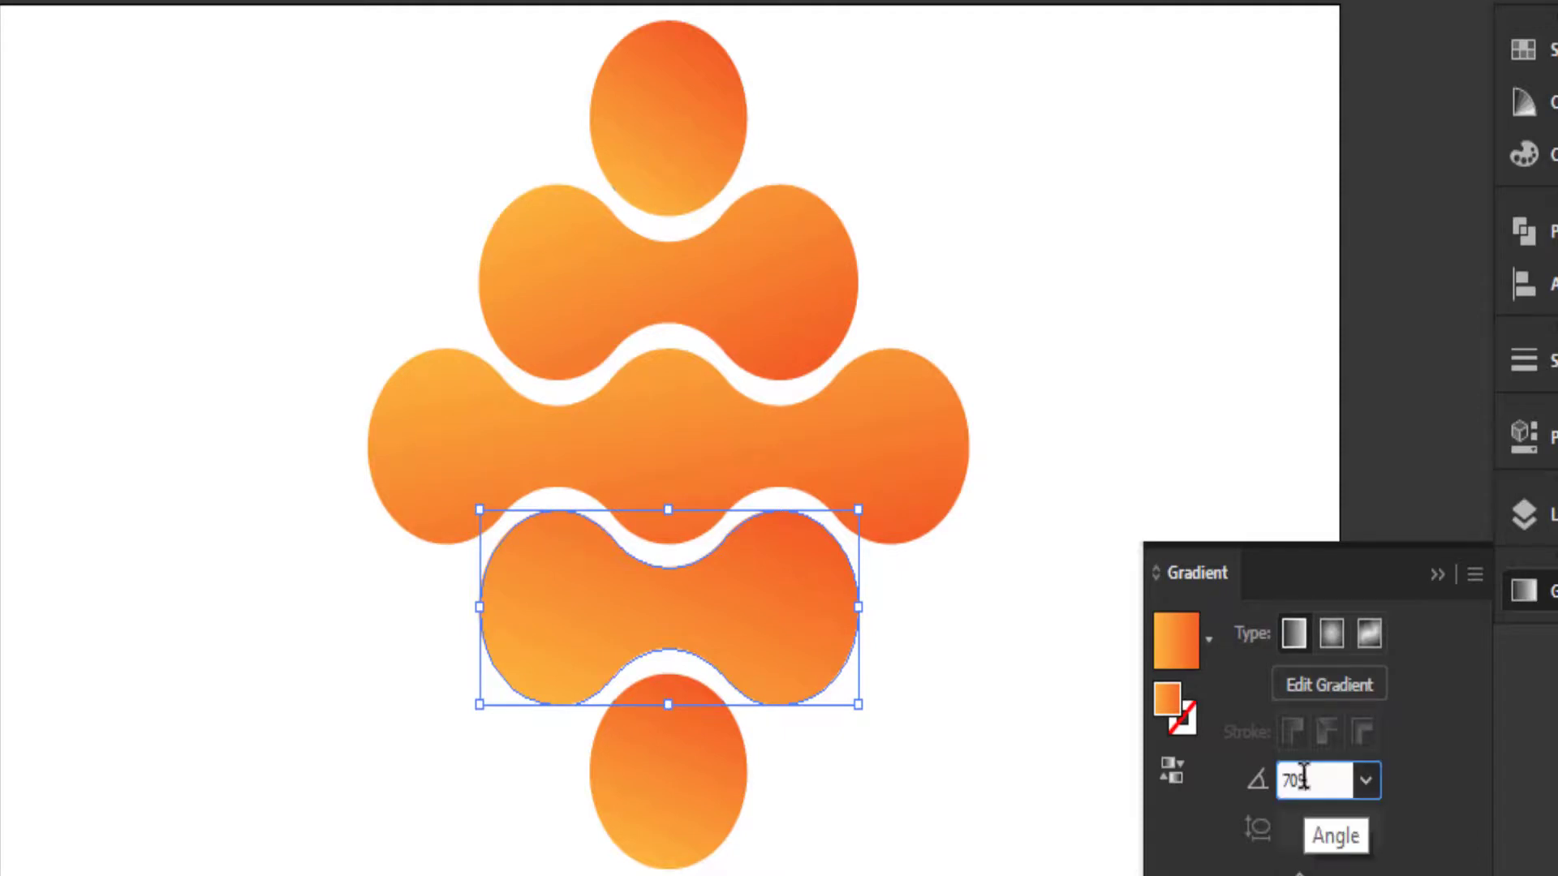
scroll(1304, 776, down, 9)
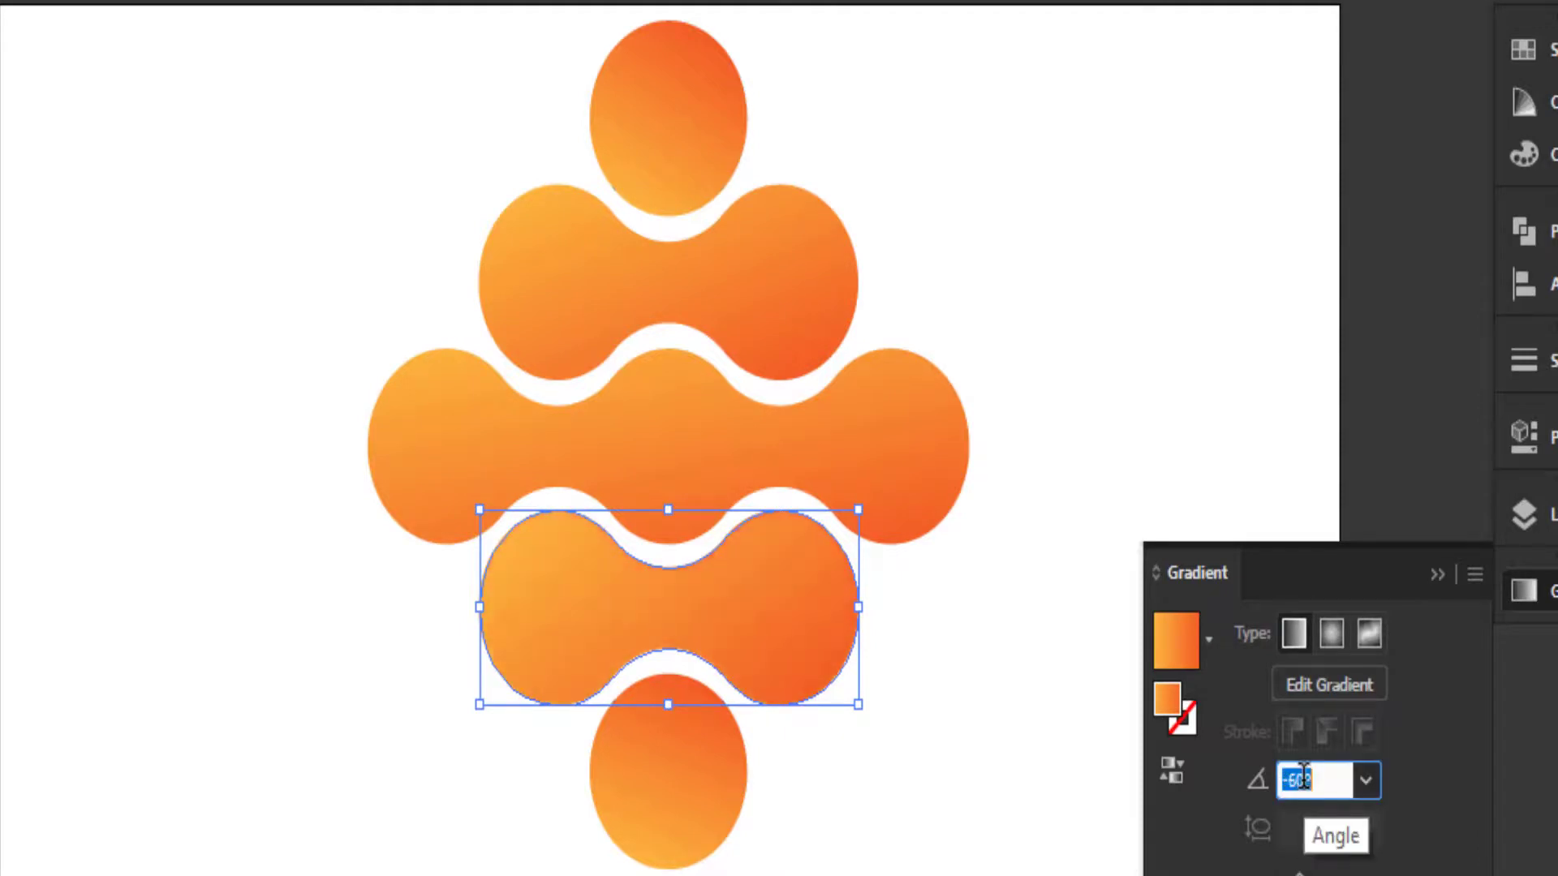
Set the gradient angle of the bottom circle to -60° and deselect it.
click(687, 798)
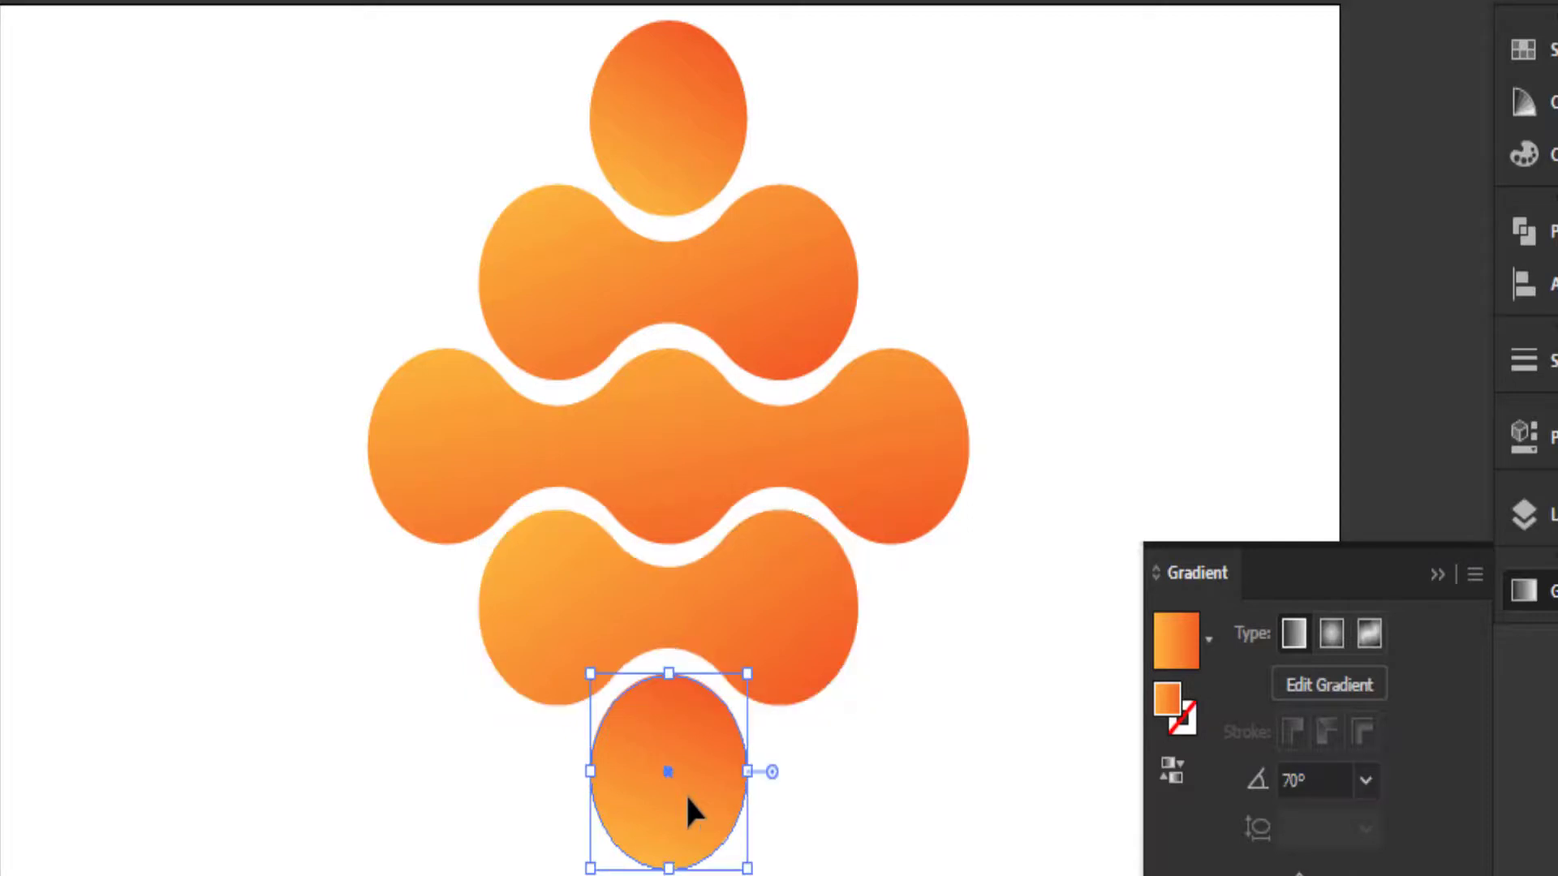
click(1296, 775)
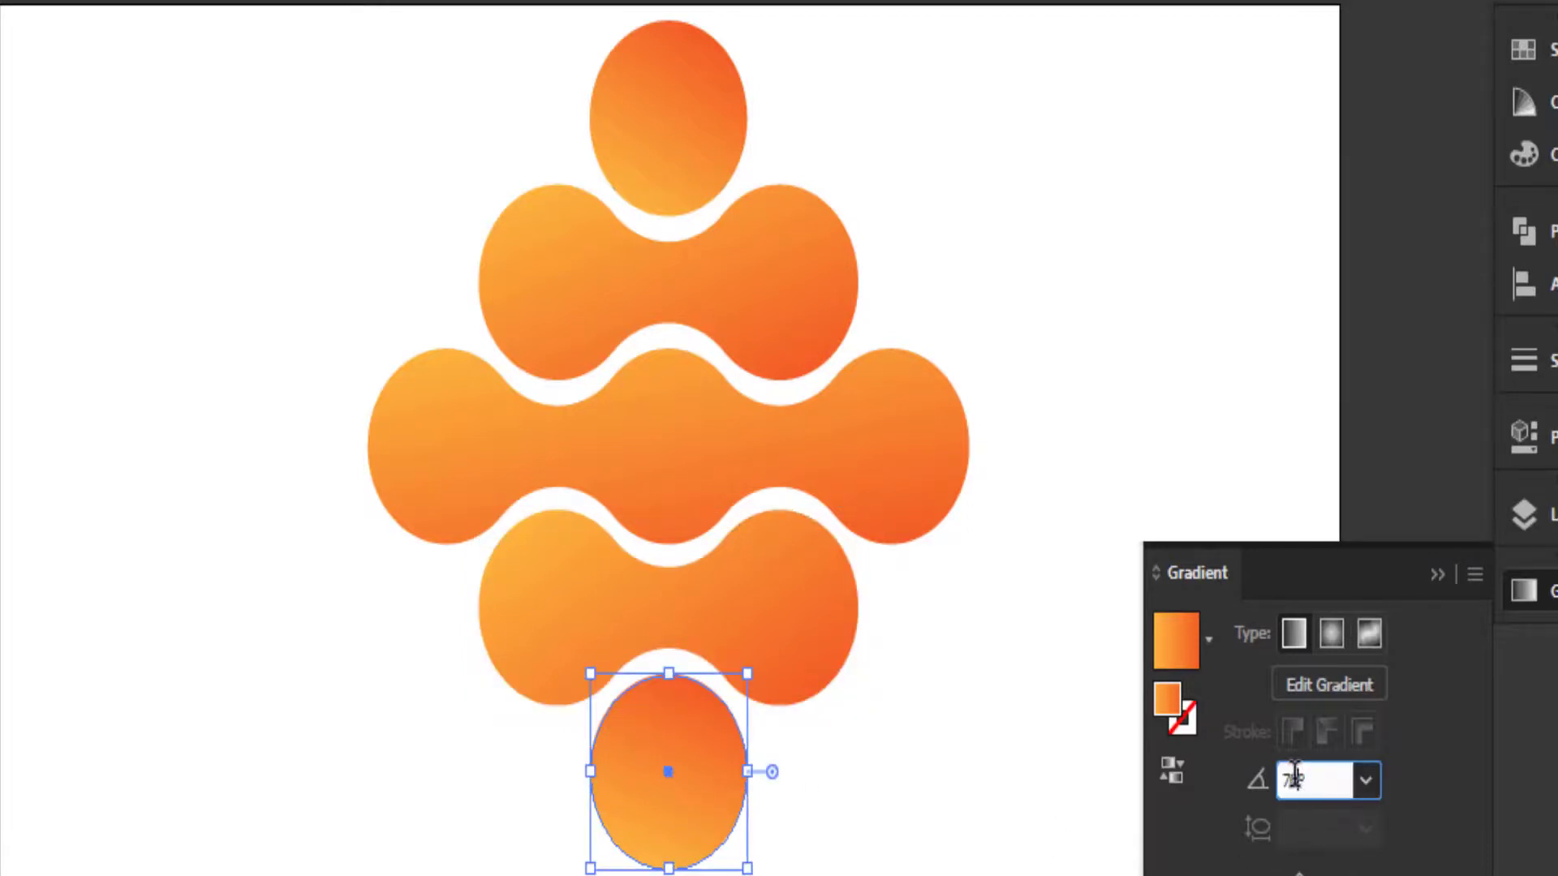
scroll(1295, 775, up, 8)
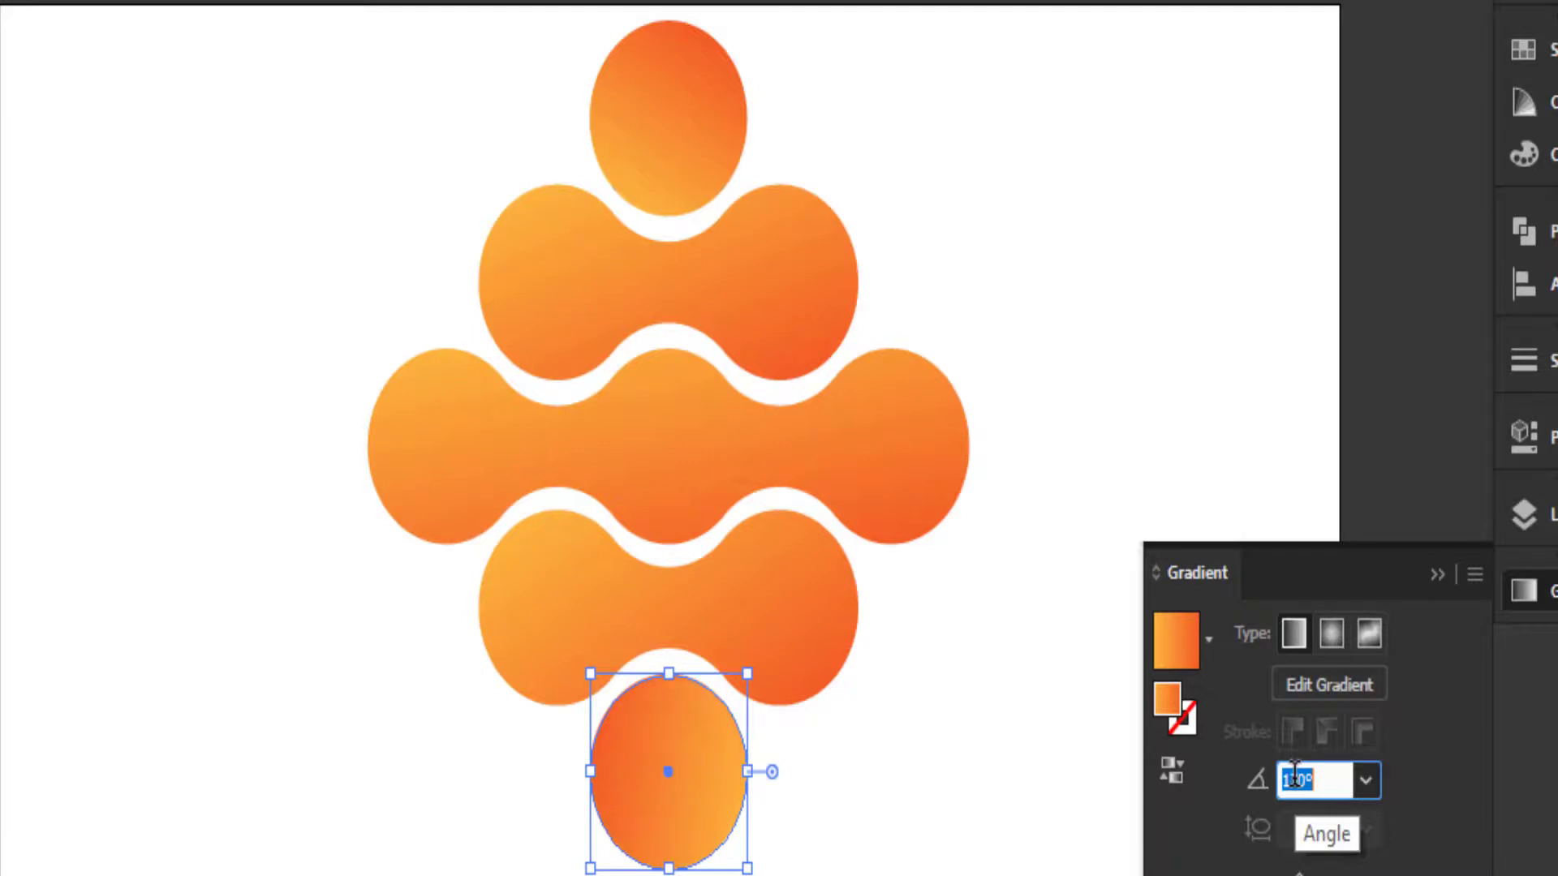
scroll(1296, 775, up, 10)
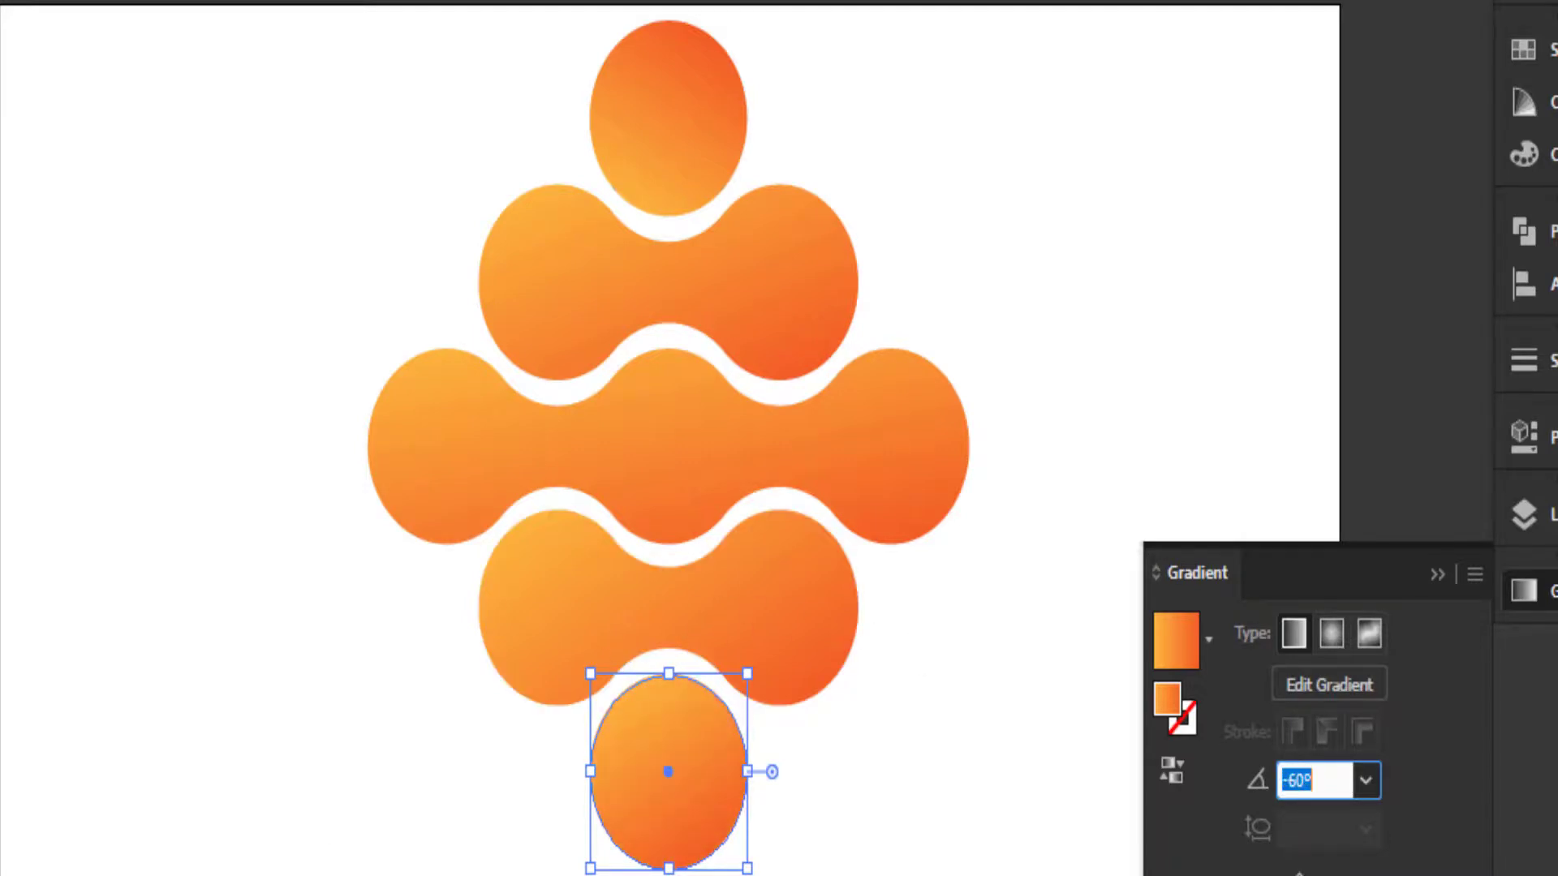
click(249, 750)
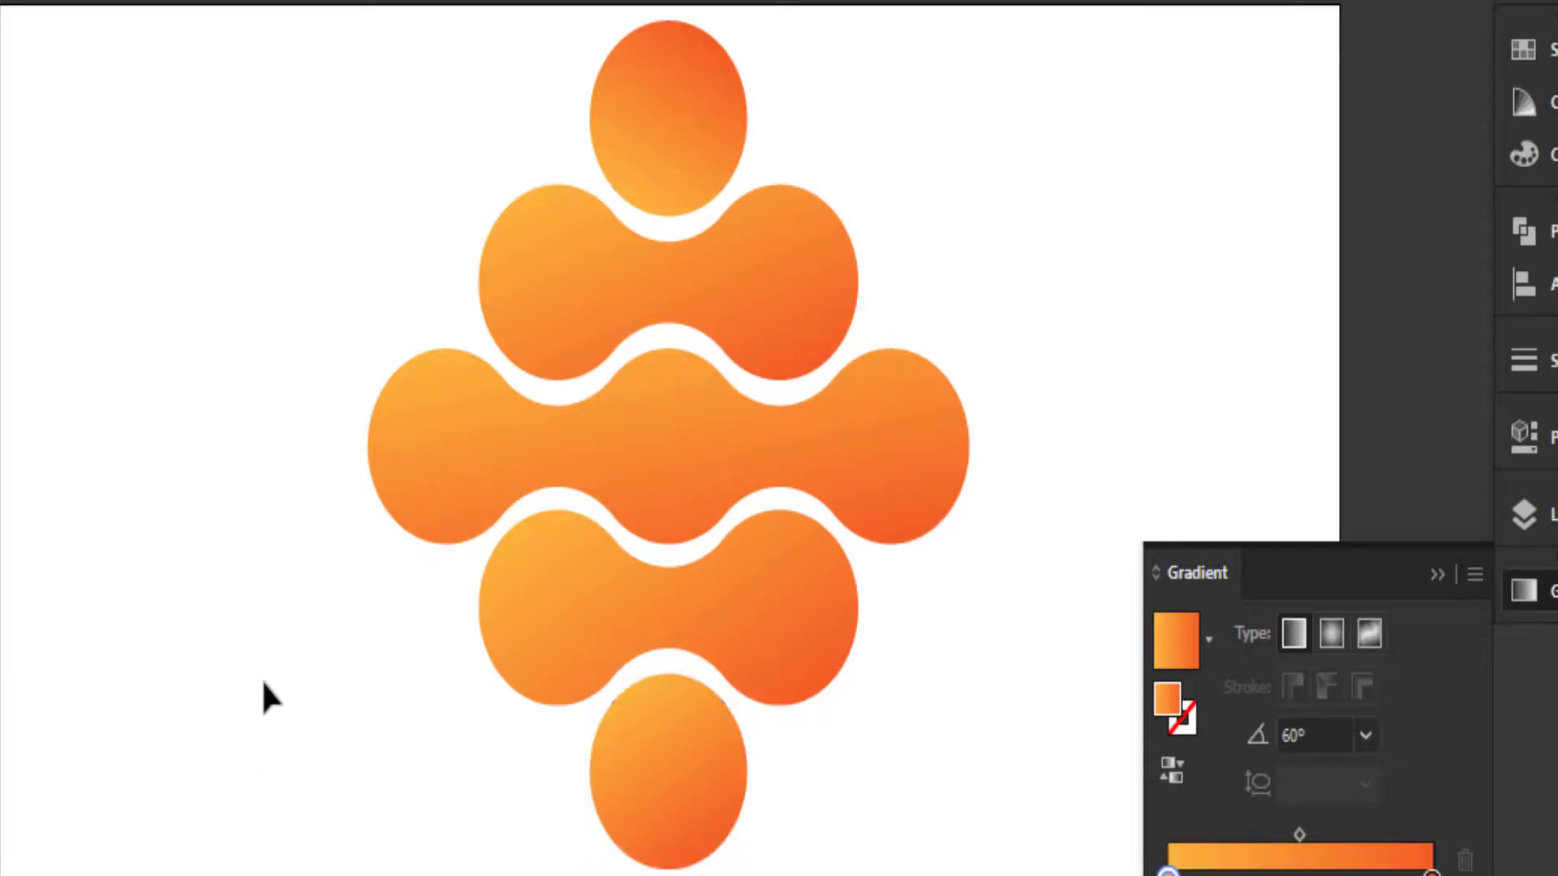
Set the gradient angle of the upper dumbbell to -80° and deselect it.
click(795, 321)
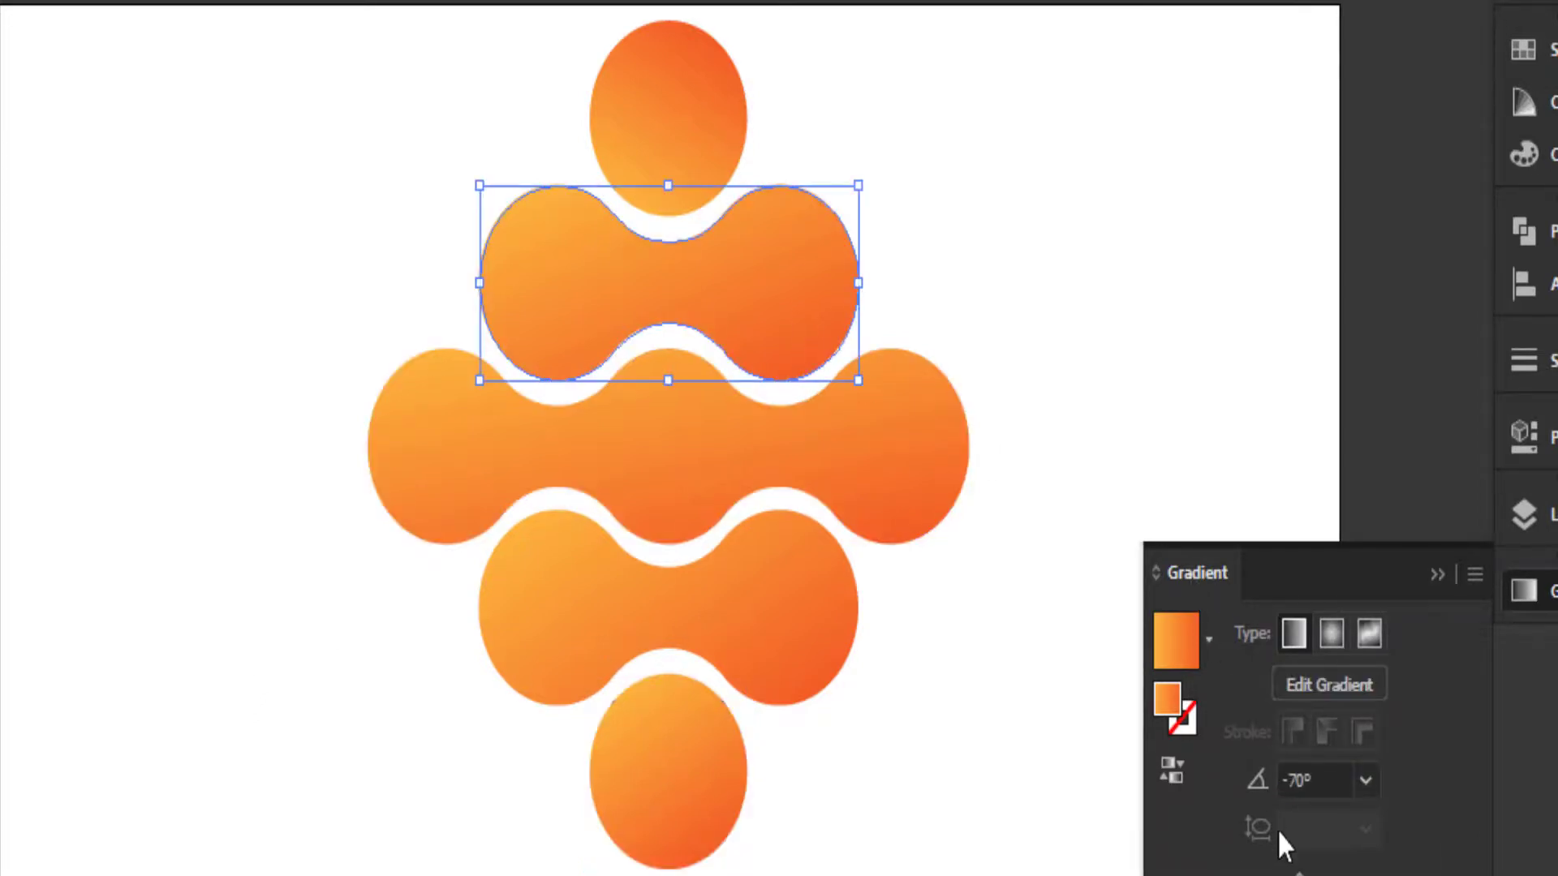
click(1297, 780)
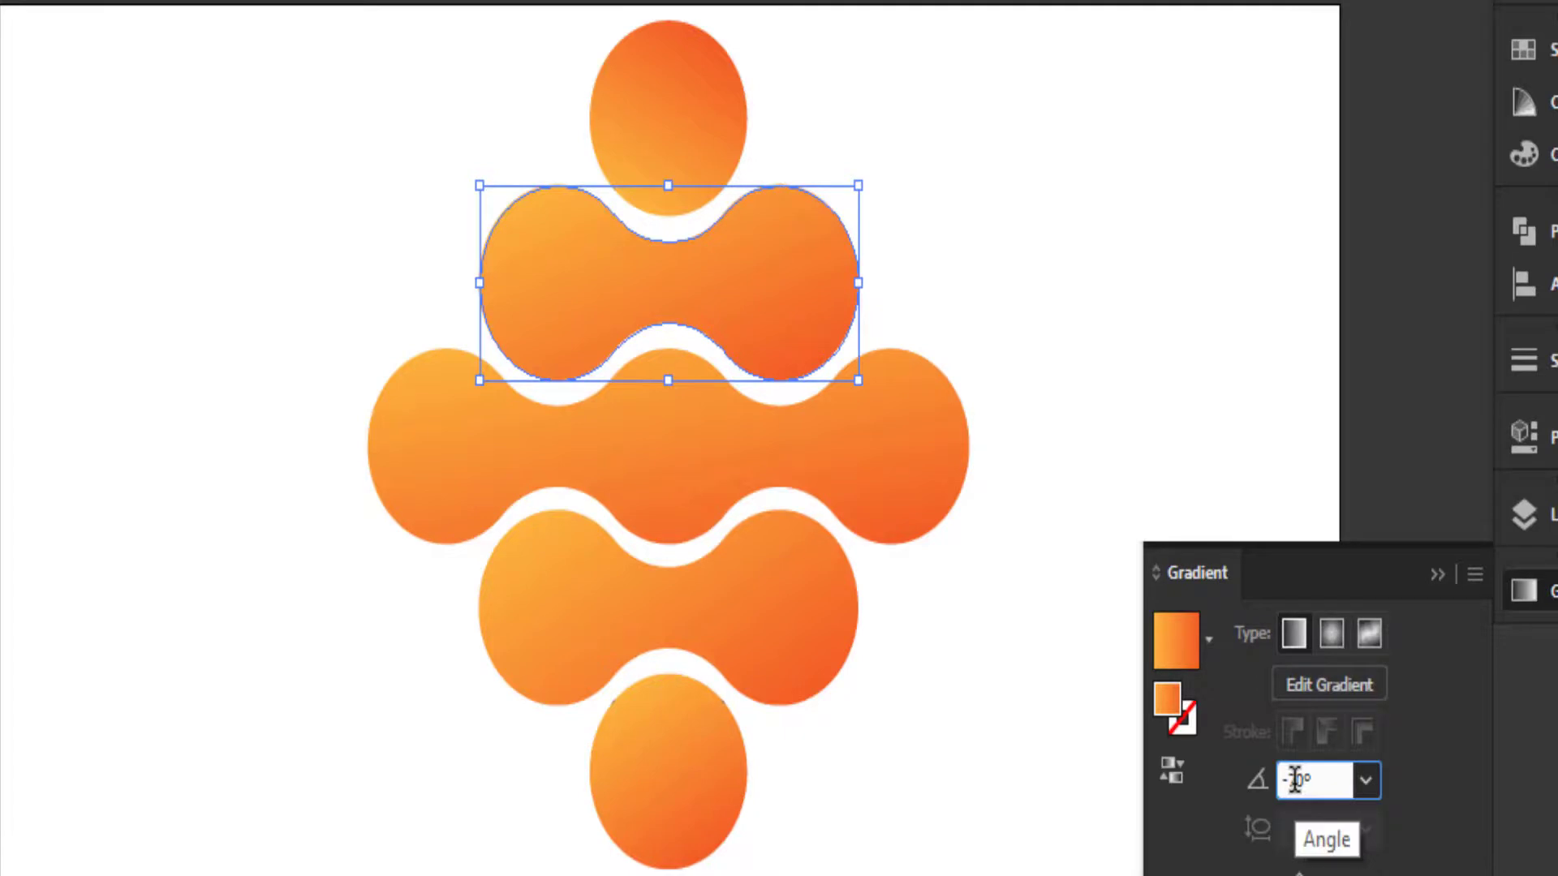
key(shift+Down)
key(shift+Down)
key(shift+Down)
key(shift+Down)
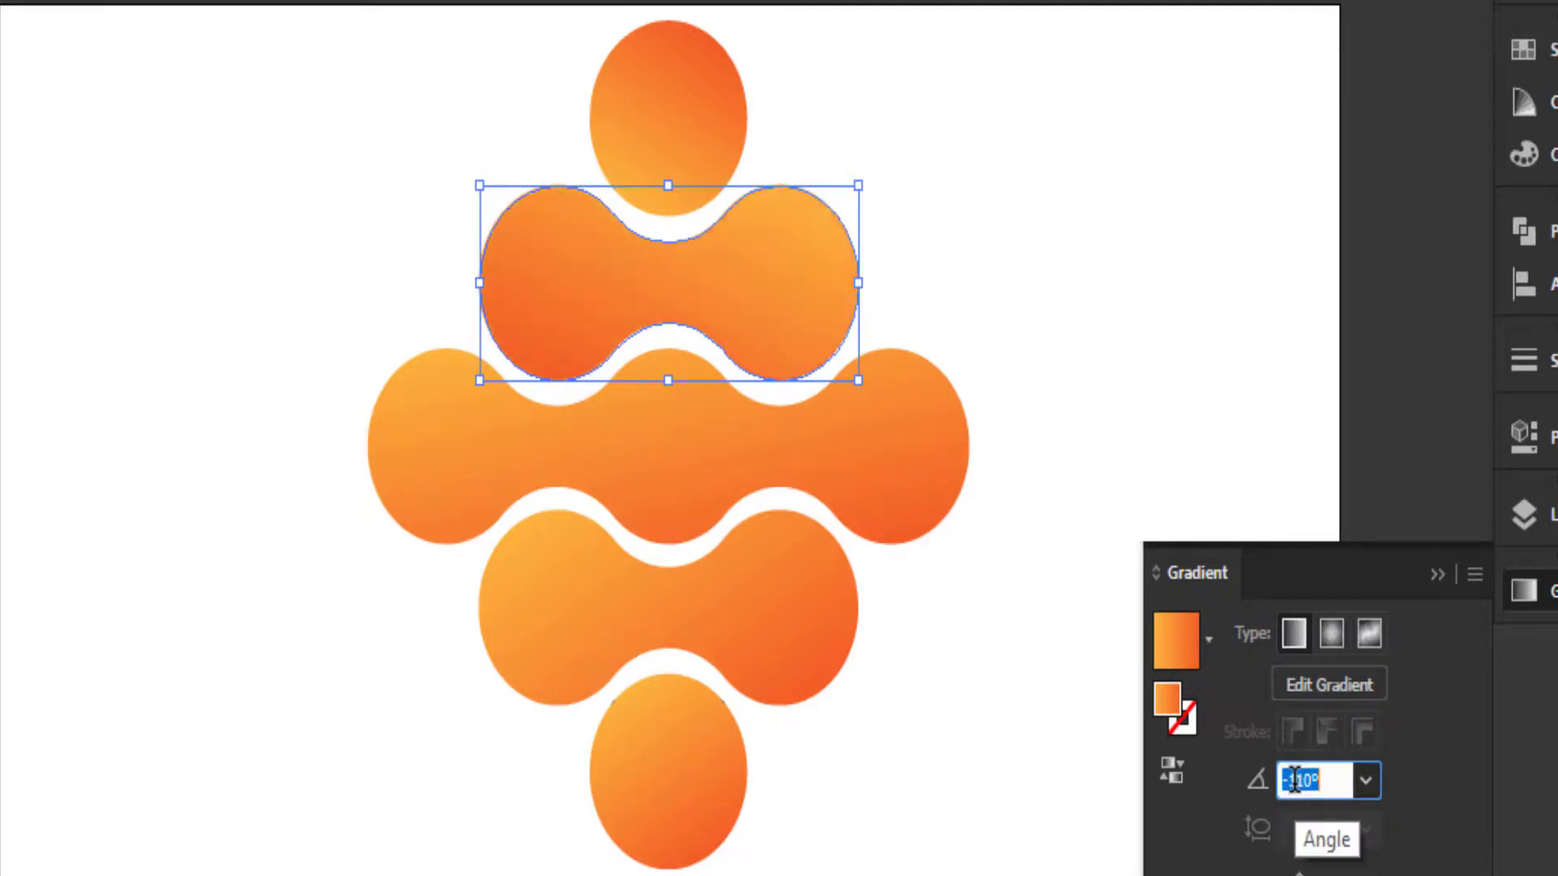
key(shift+Up)
key(shift+Up)
key(shift+Up)
key(shift+Up)
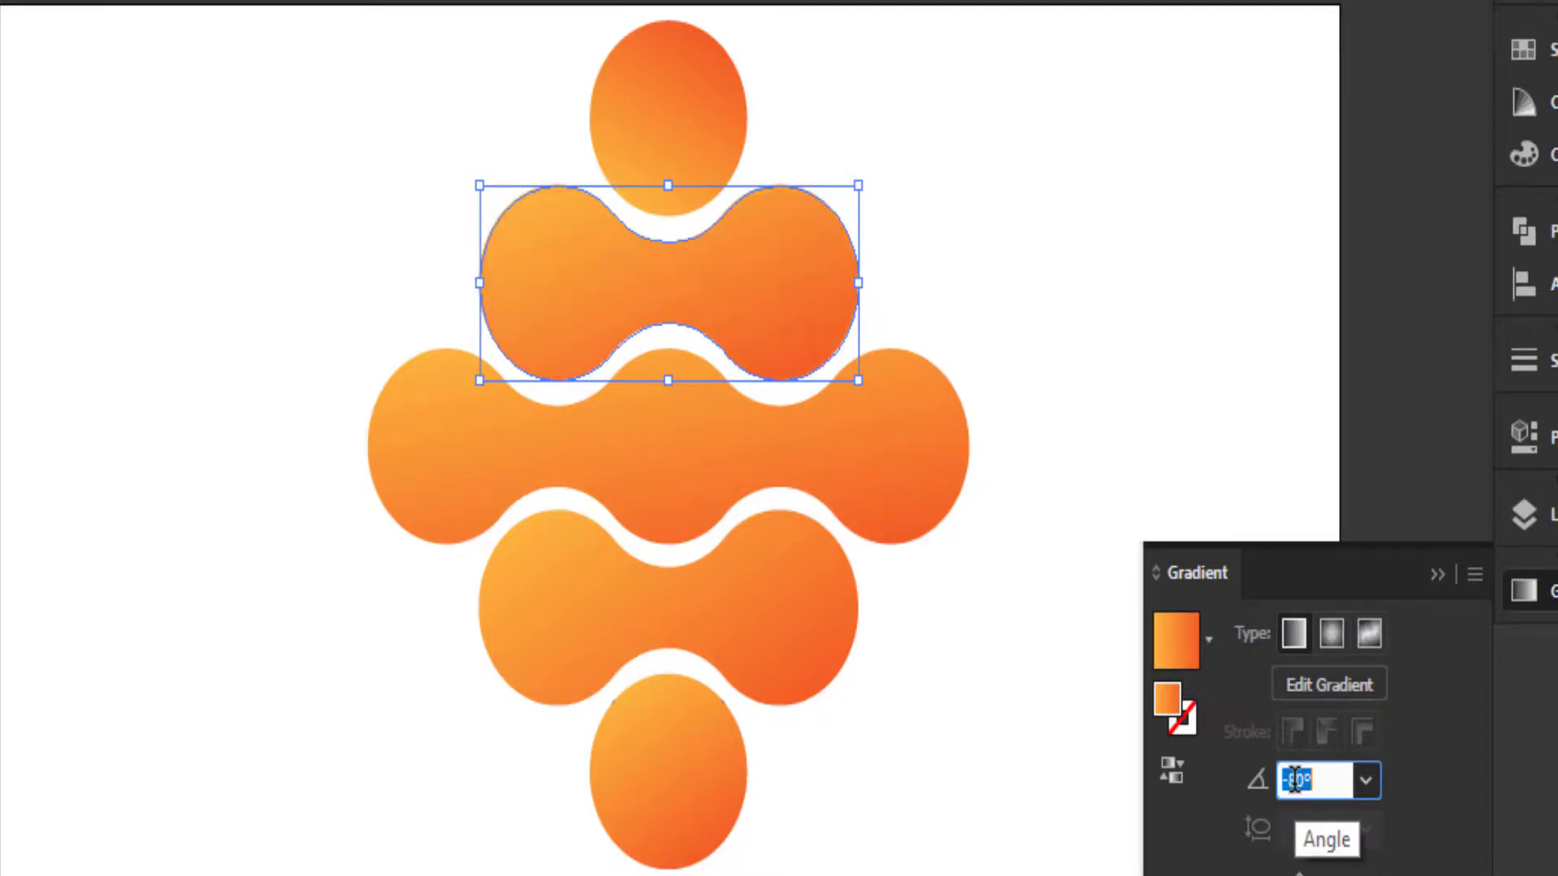
key(Return)
click(831, 166)
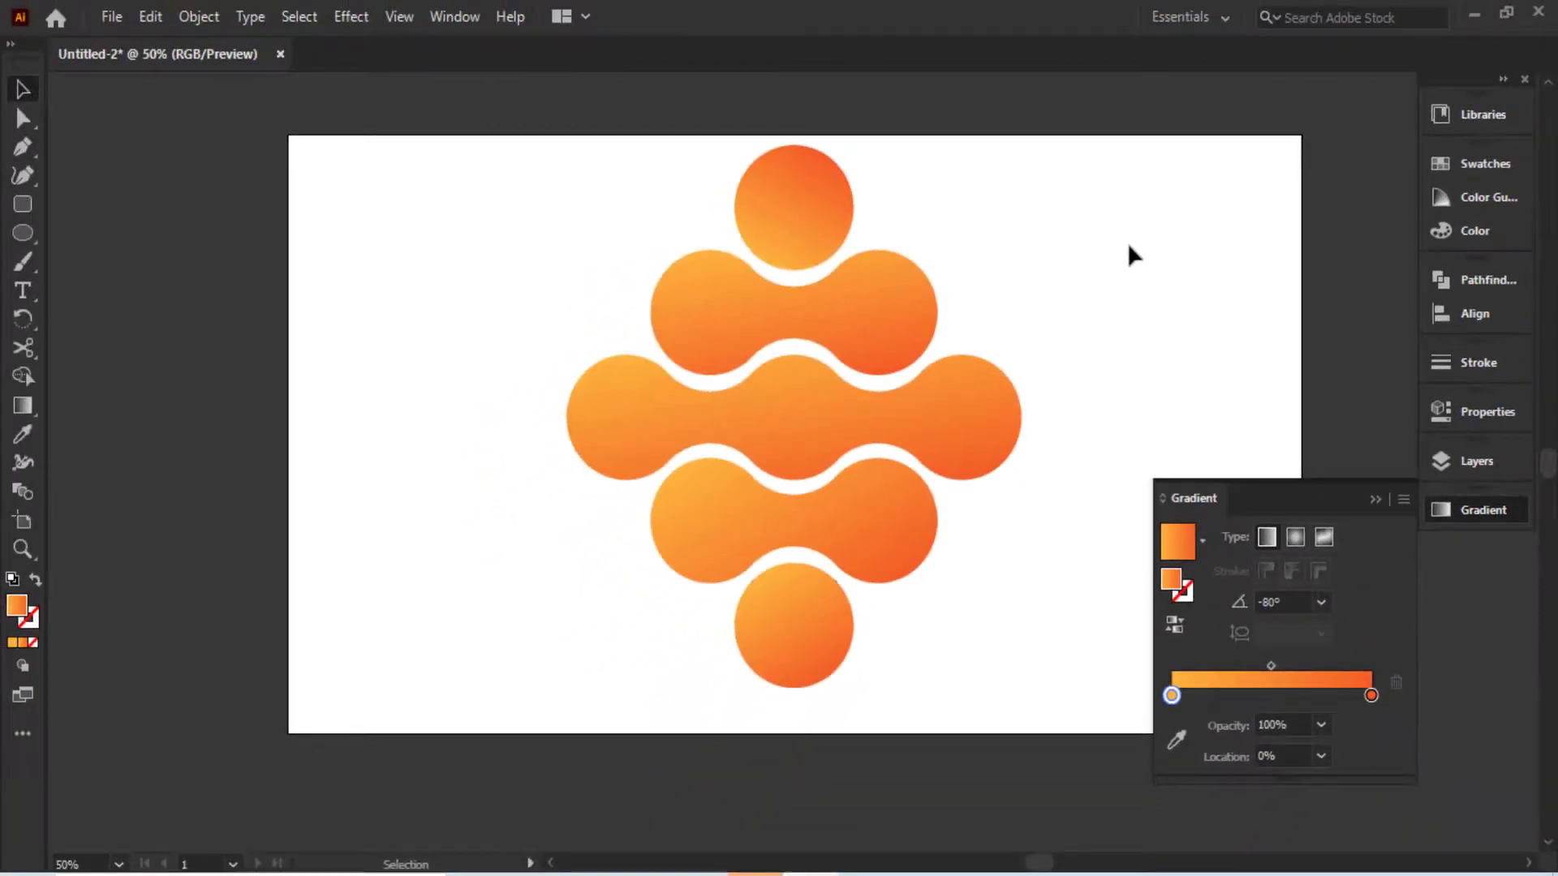
Close the gradient settings, group all five shapes of the diamond design into one object, and deselect it.
key(ctrl+minus)
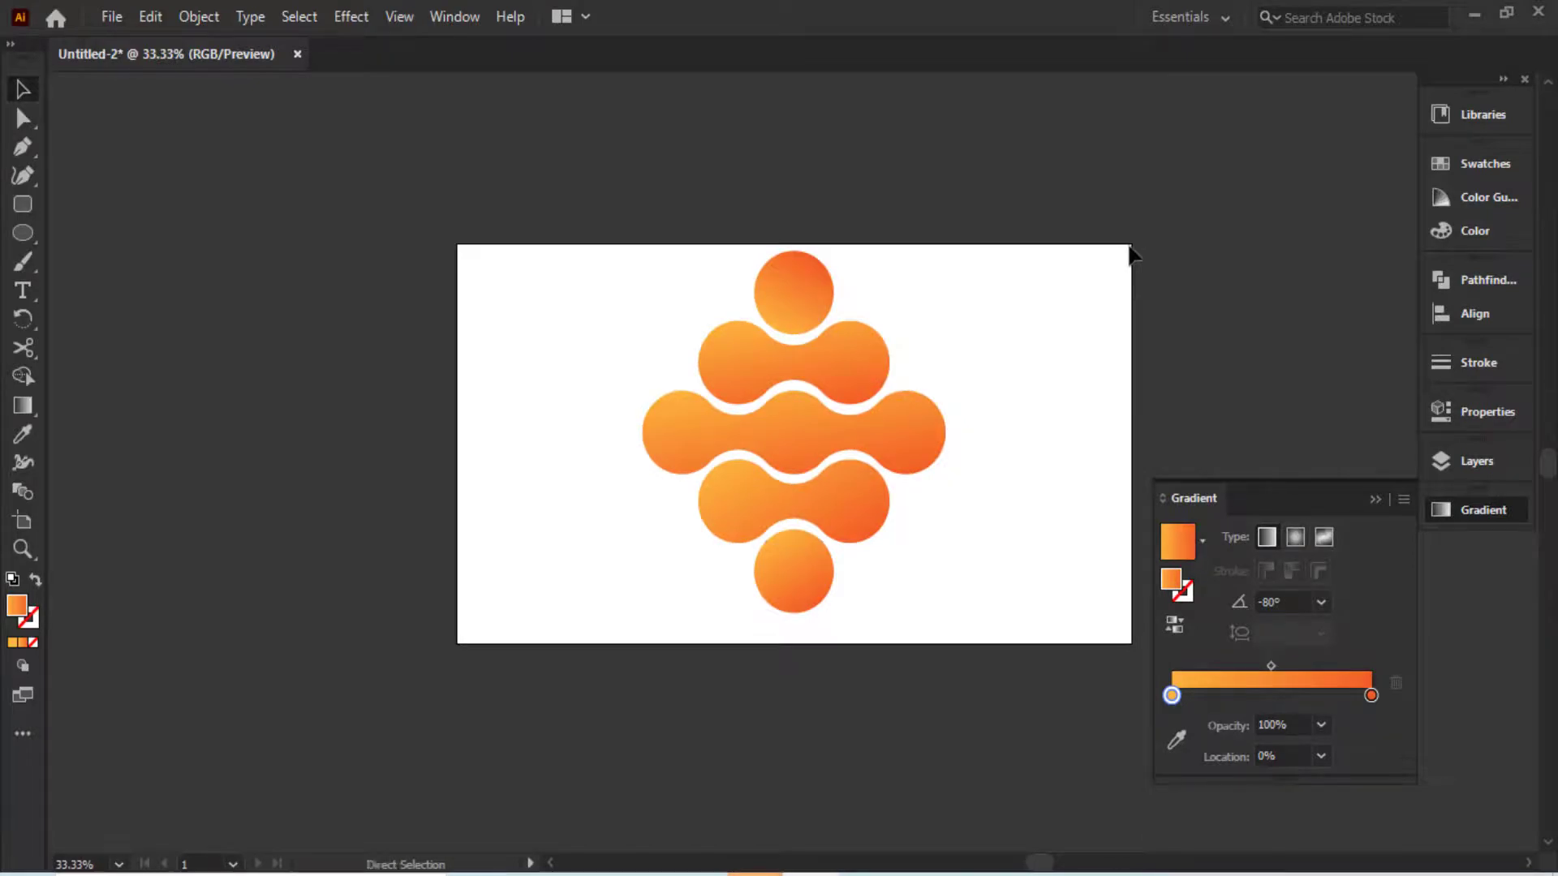
key(ctrl+plus)
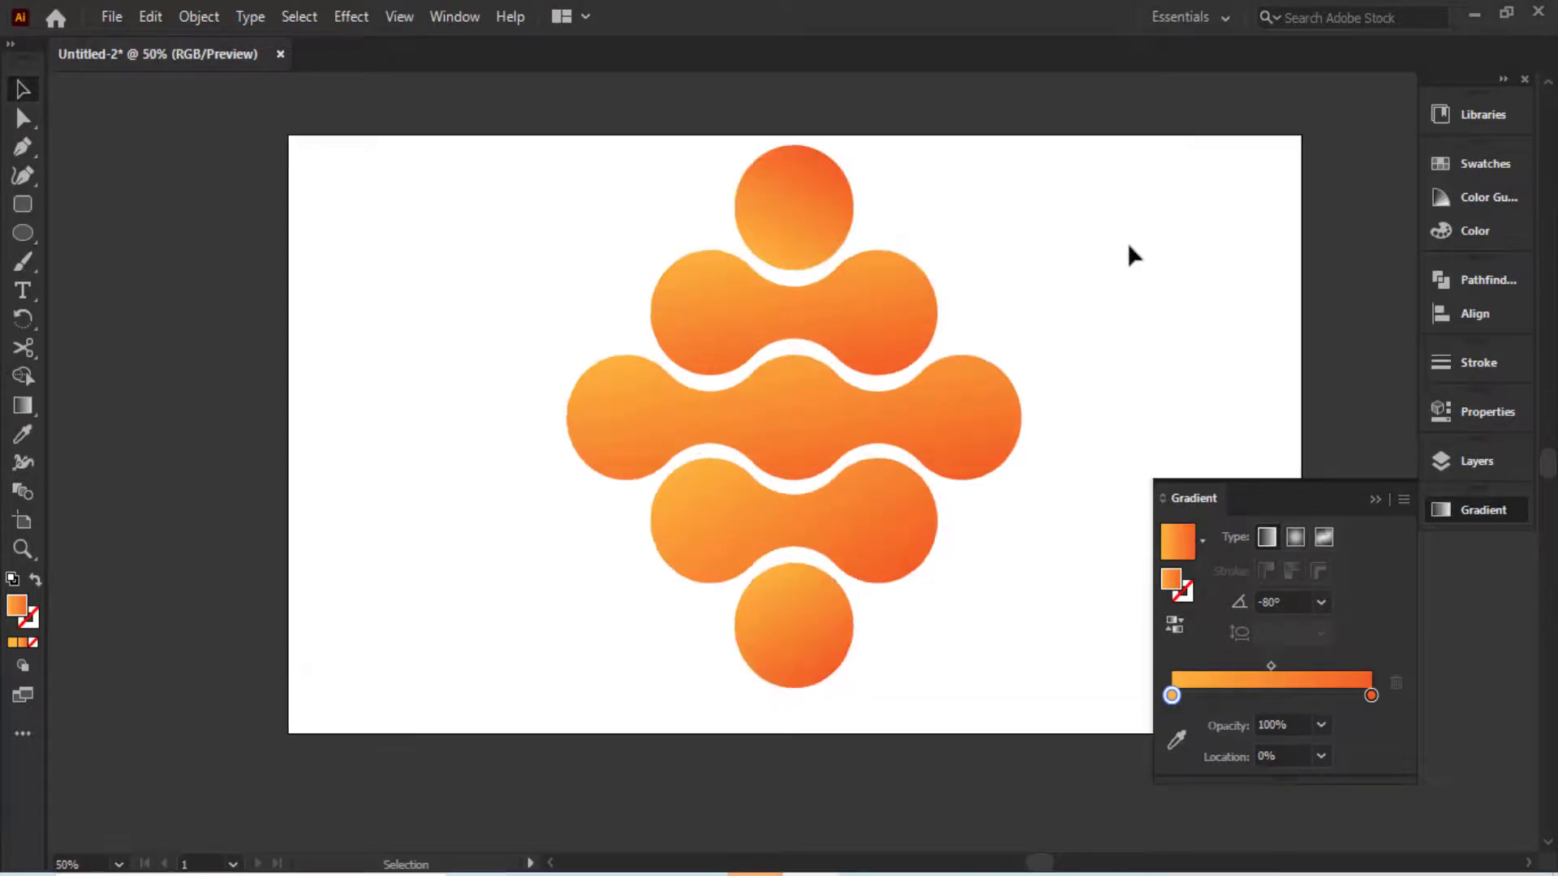
click(1374, 500)
drag(586, 171, 1091, 672)
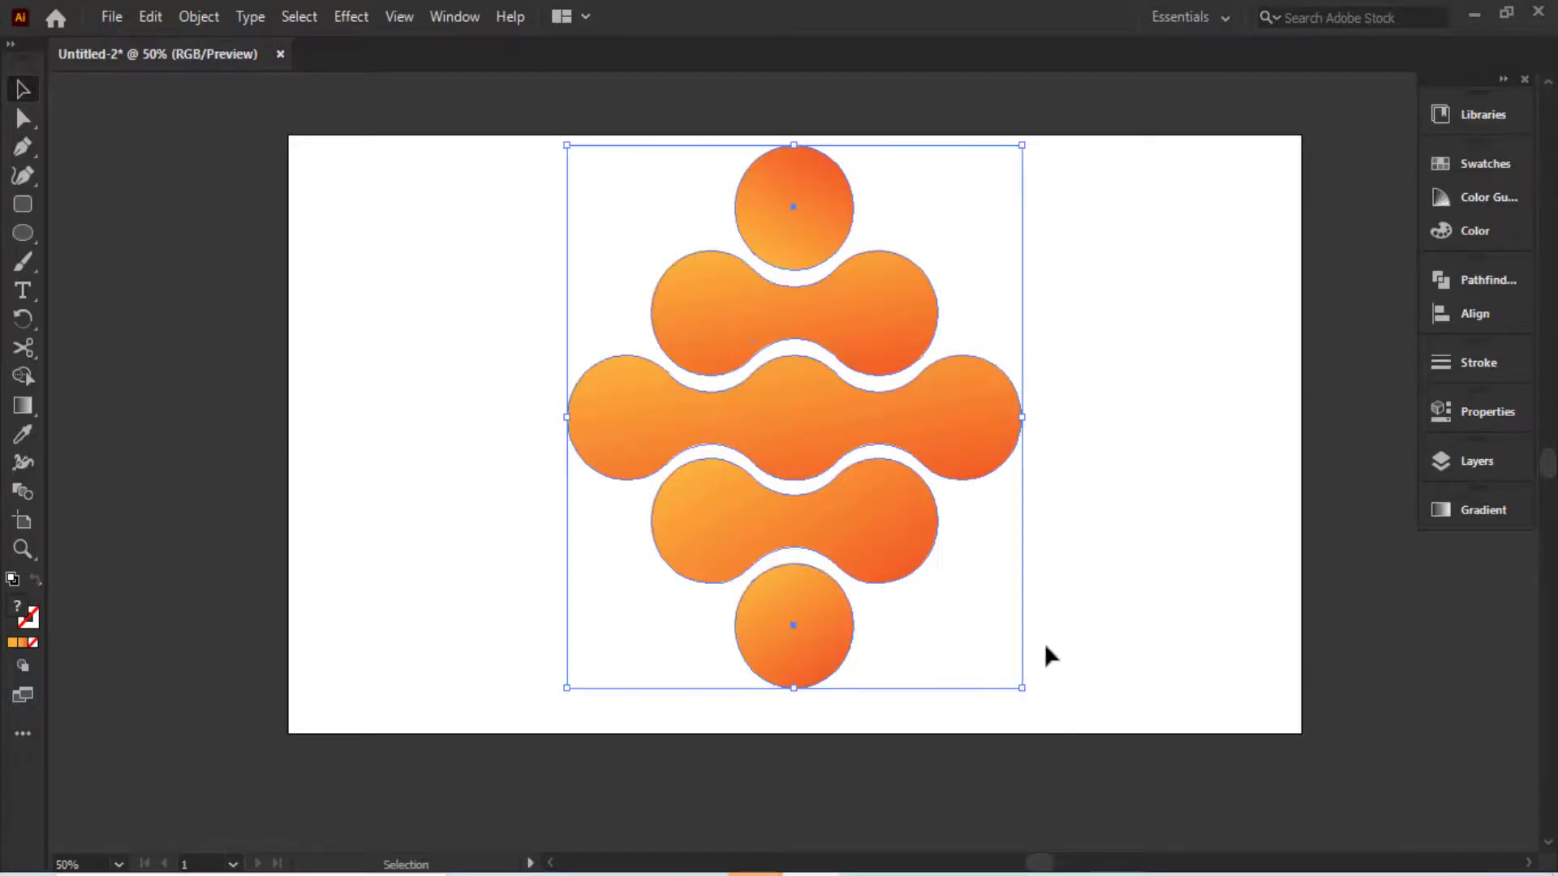
right_click(862, 302)
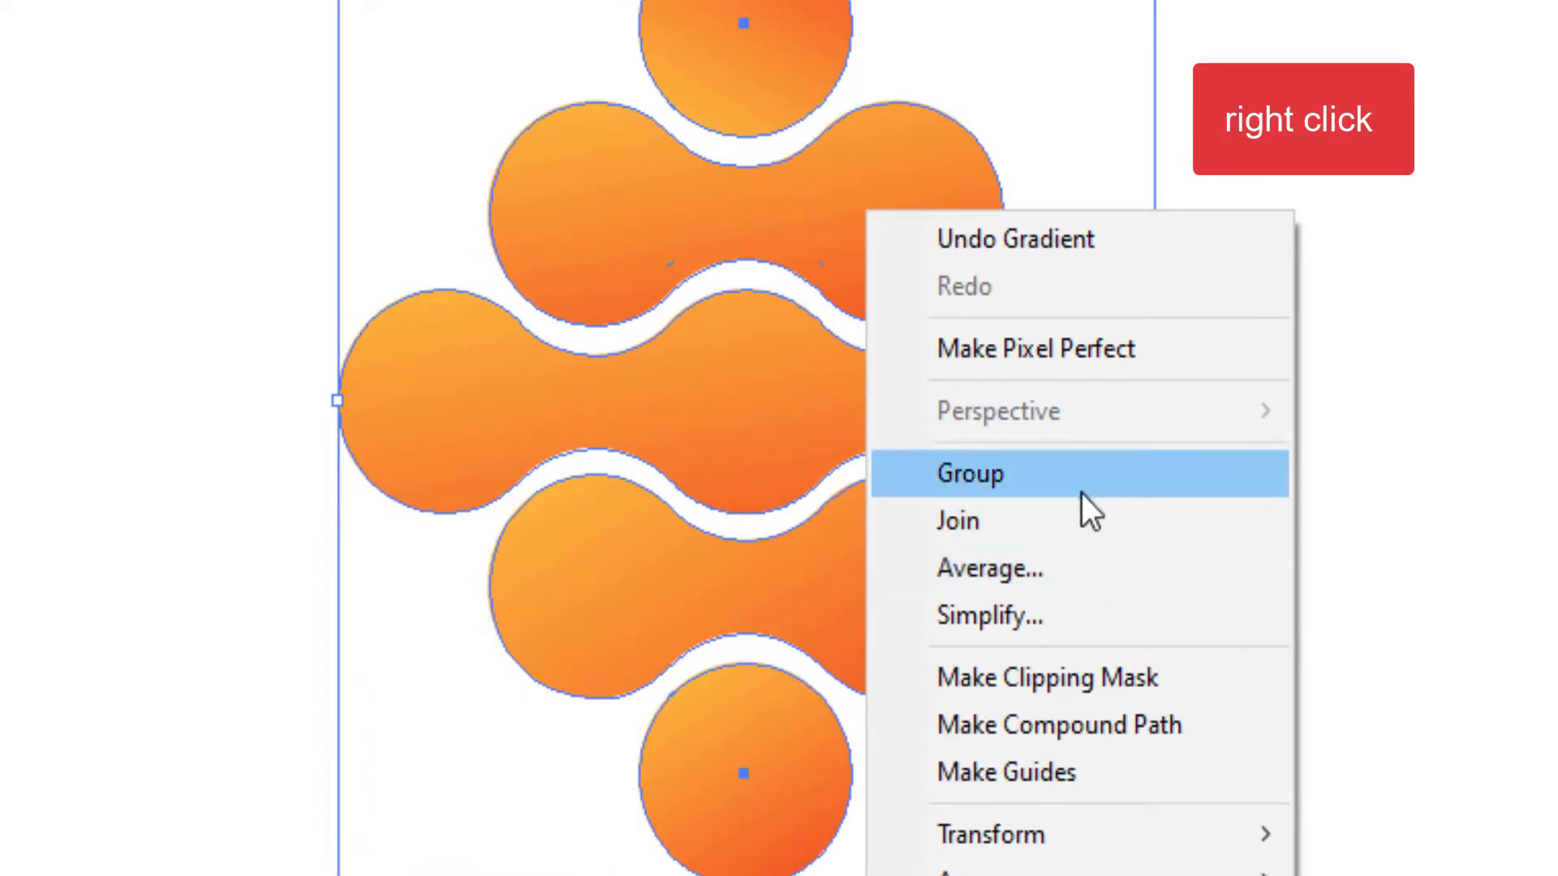
click(1081, 479)
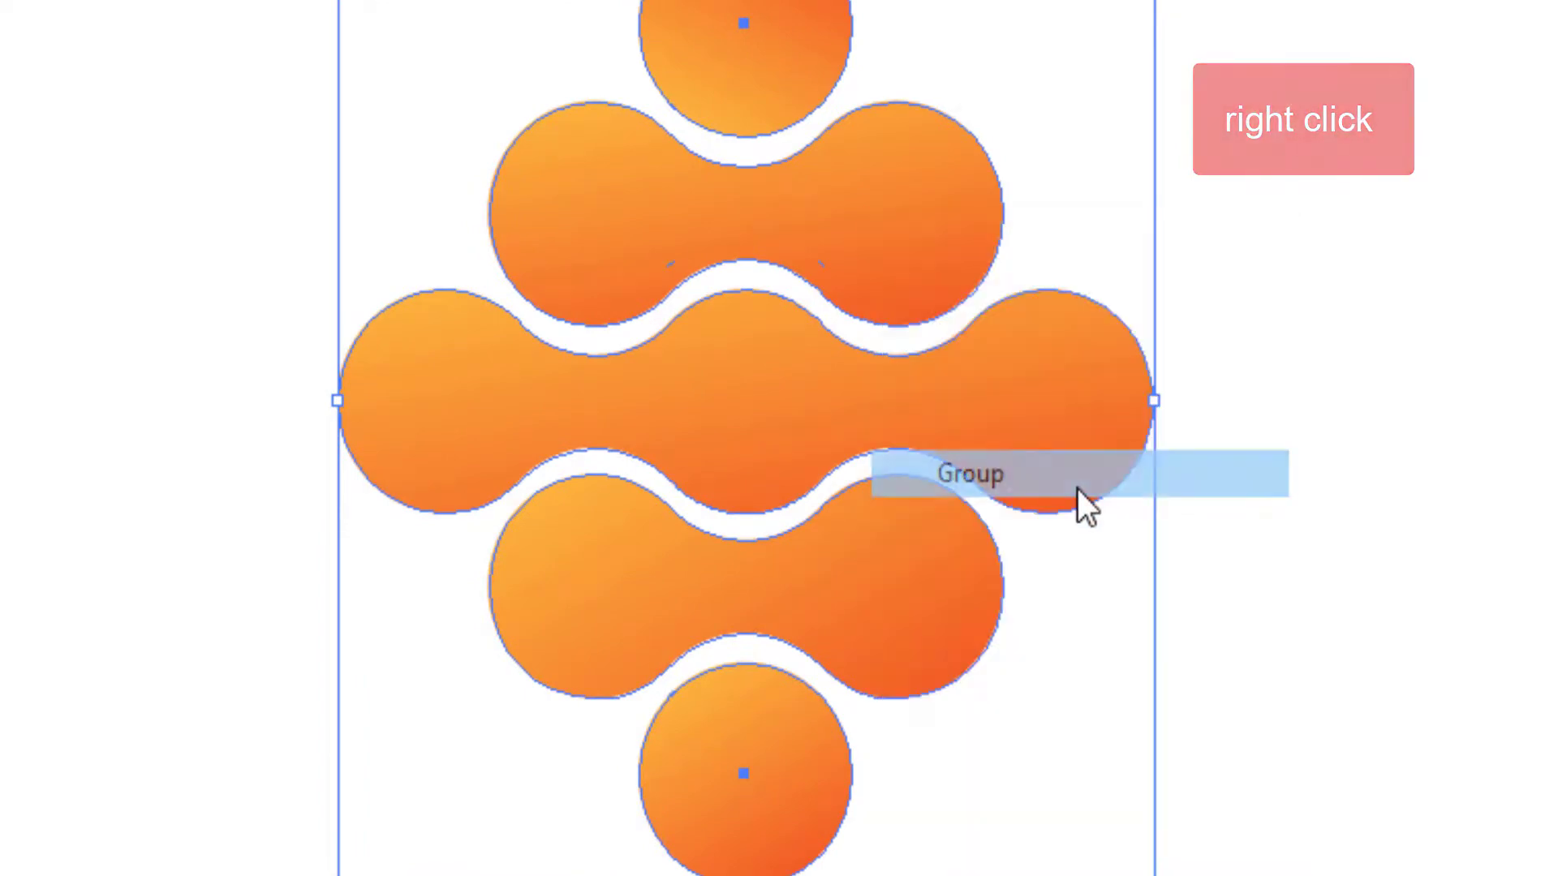
click(1291, 445)
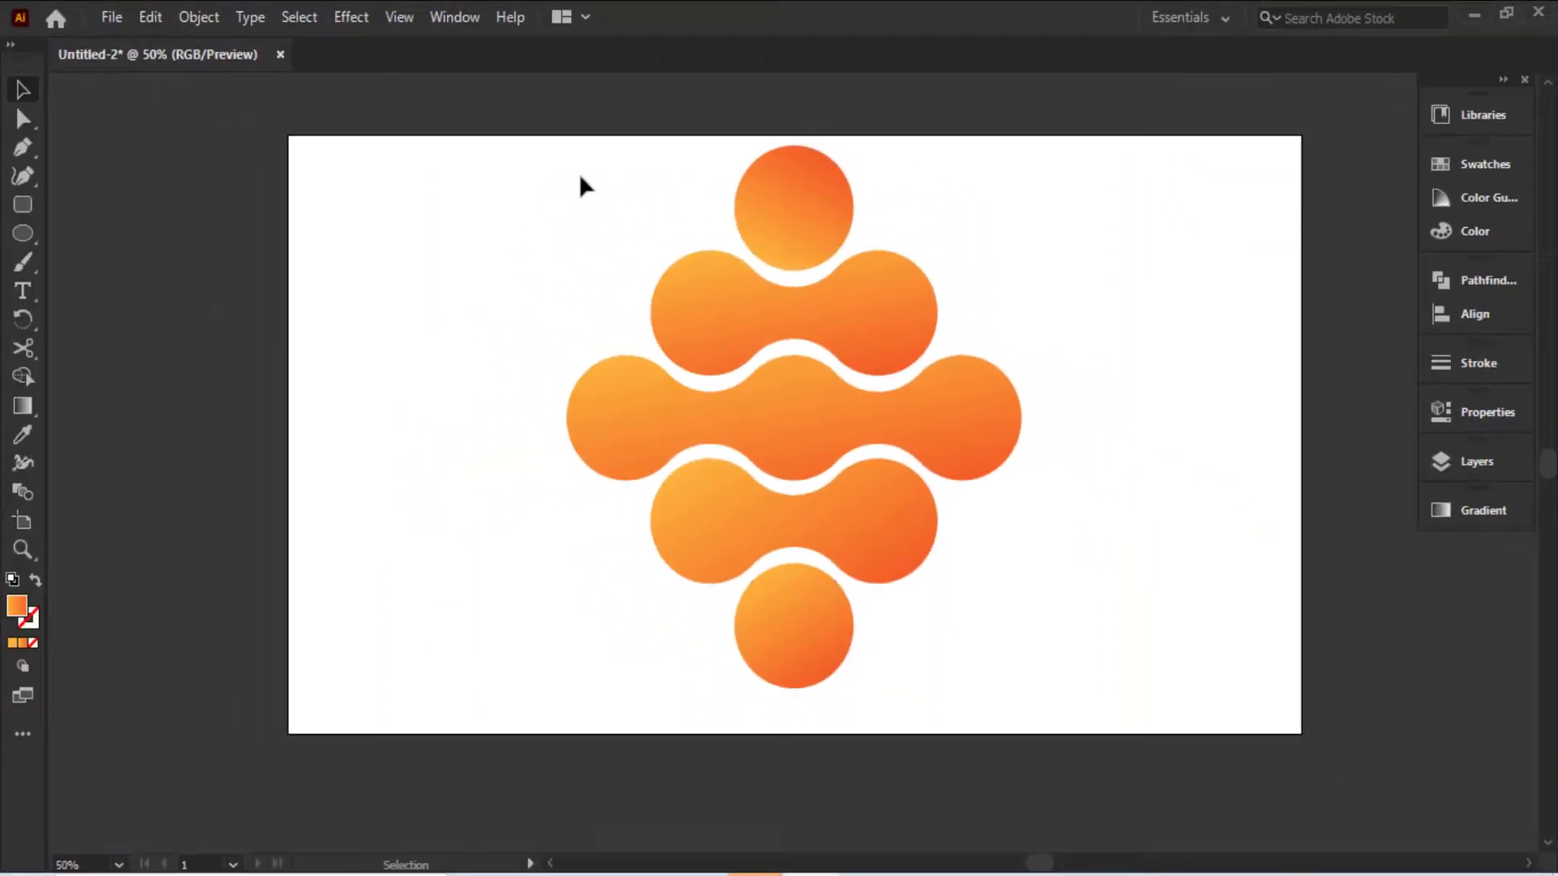
Scale the grouped design down, reposition it near the middle of the artboard, and rotate it about 45° clockwise.
drag(579, 177, 1137, 665)
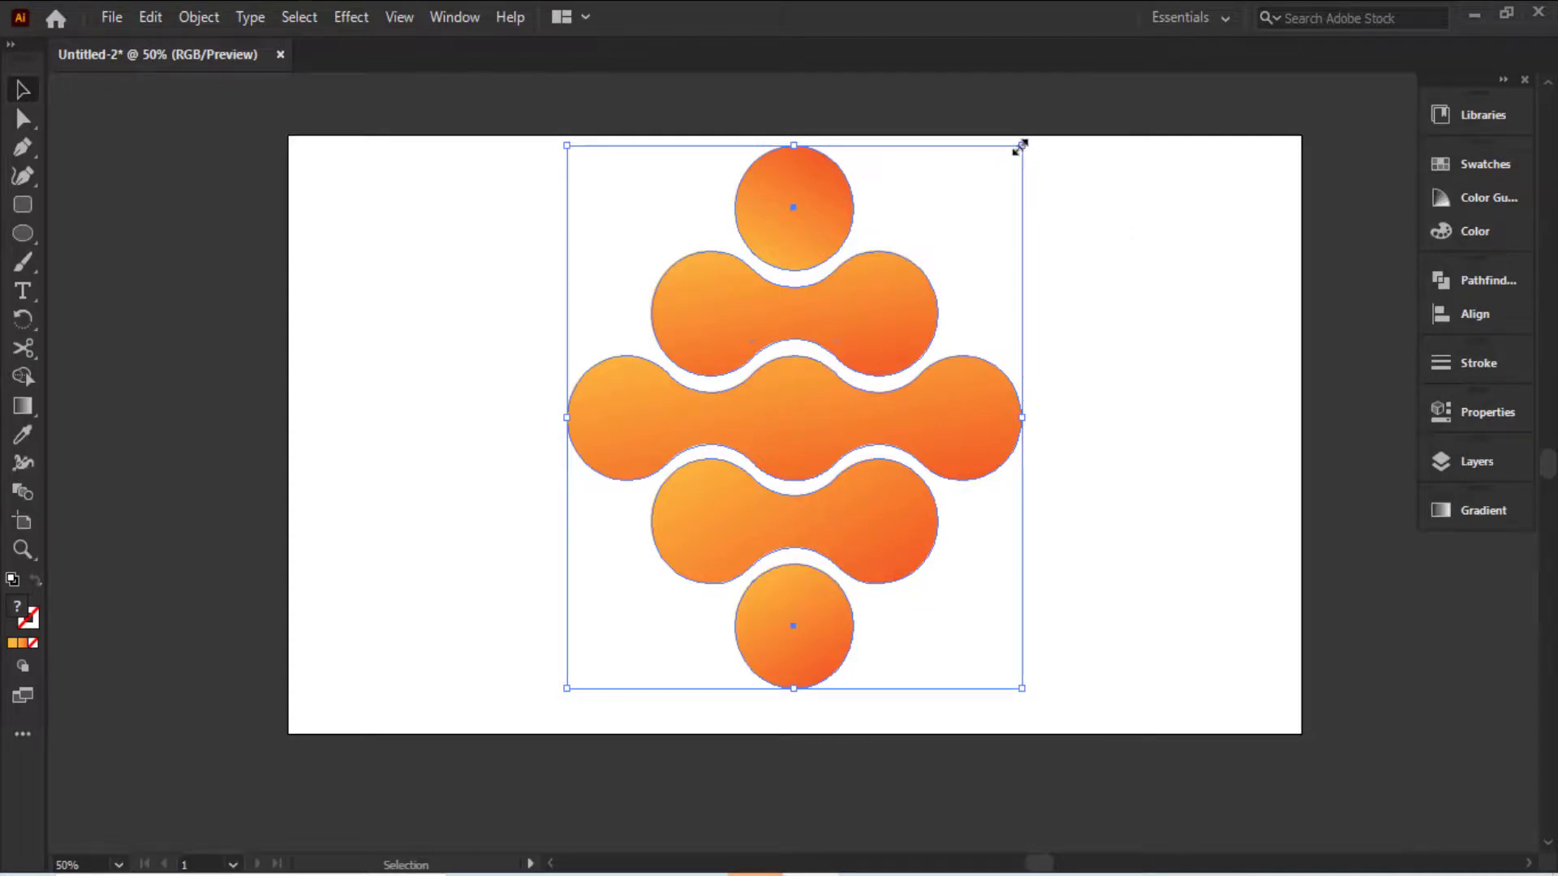
drag(1021, 146, 927, 265)
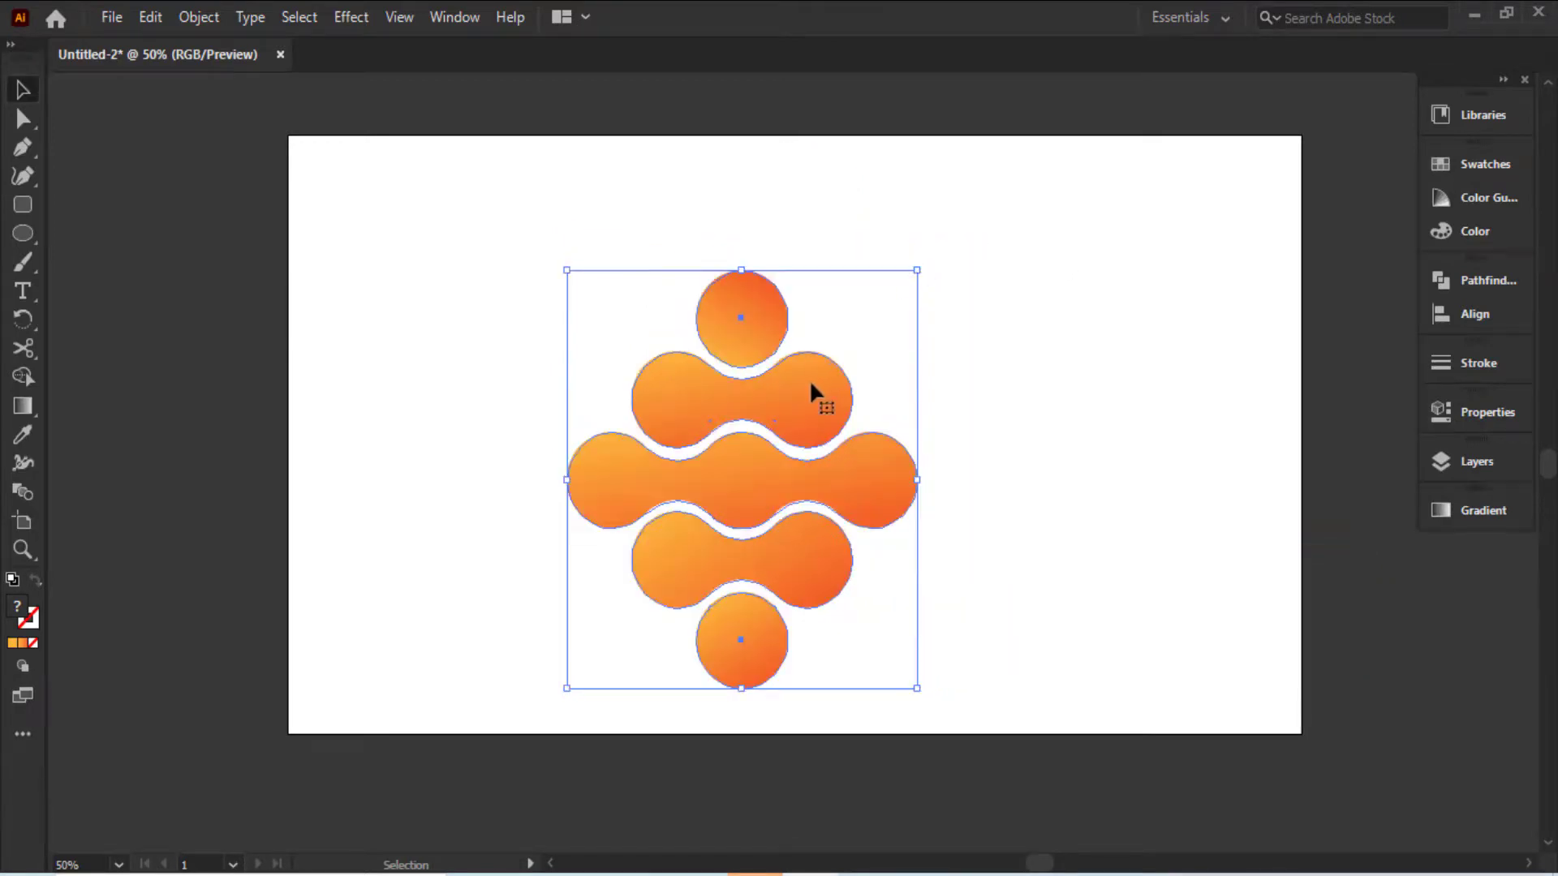
drag(806, 413, 874, 357)
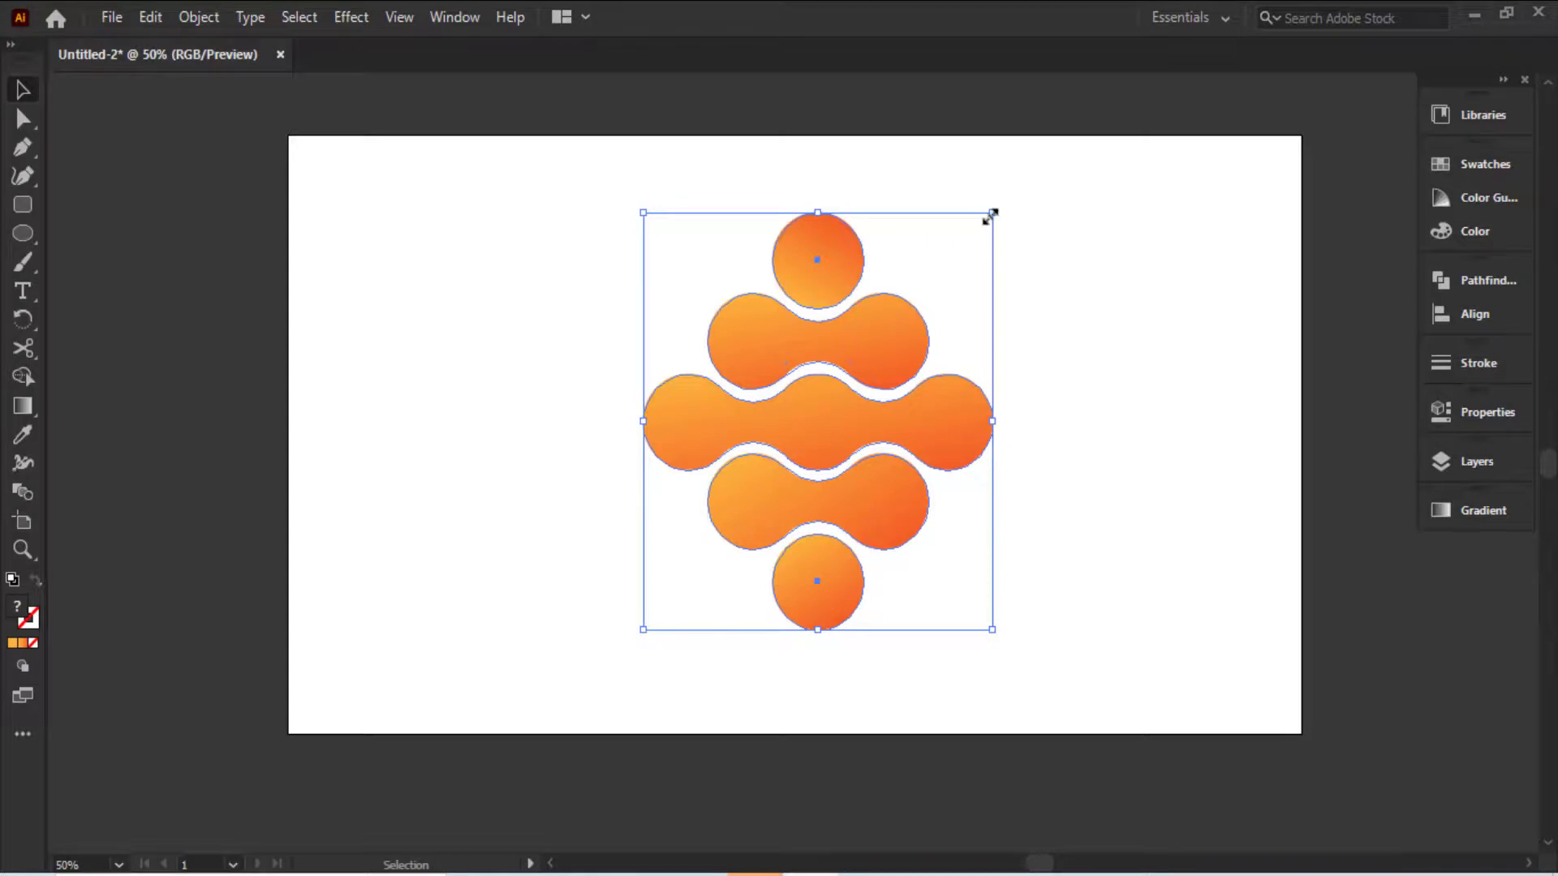
drag(992, 213, 1019, 189)
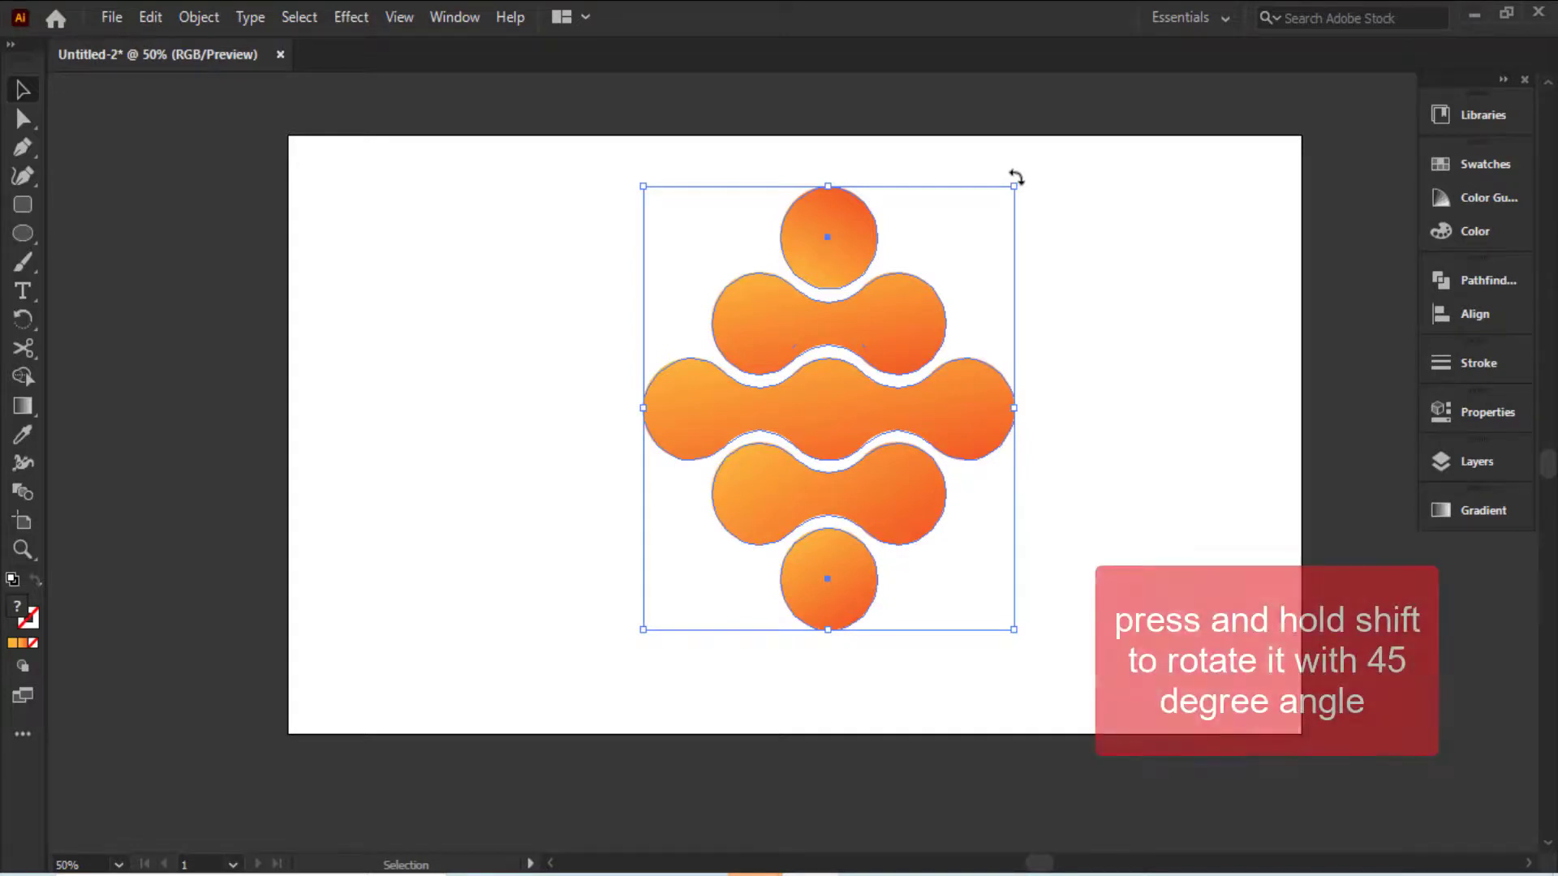
drag(1016, 178, 1110, 300)
click(1116, 230)
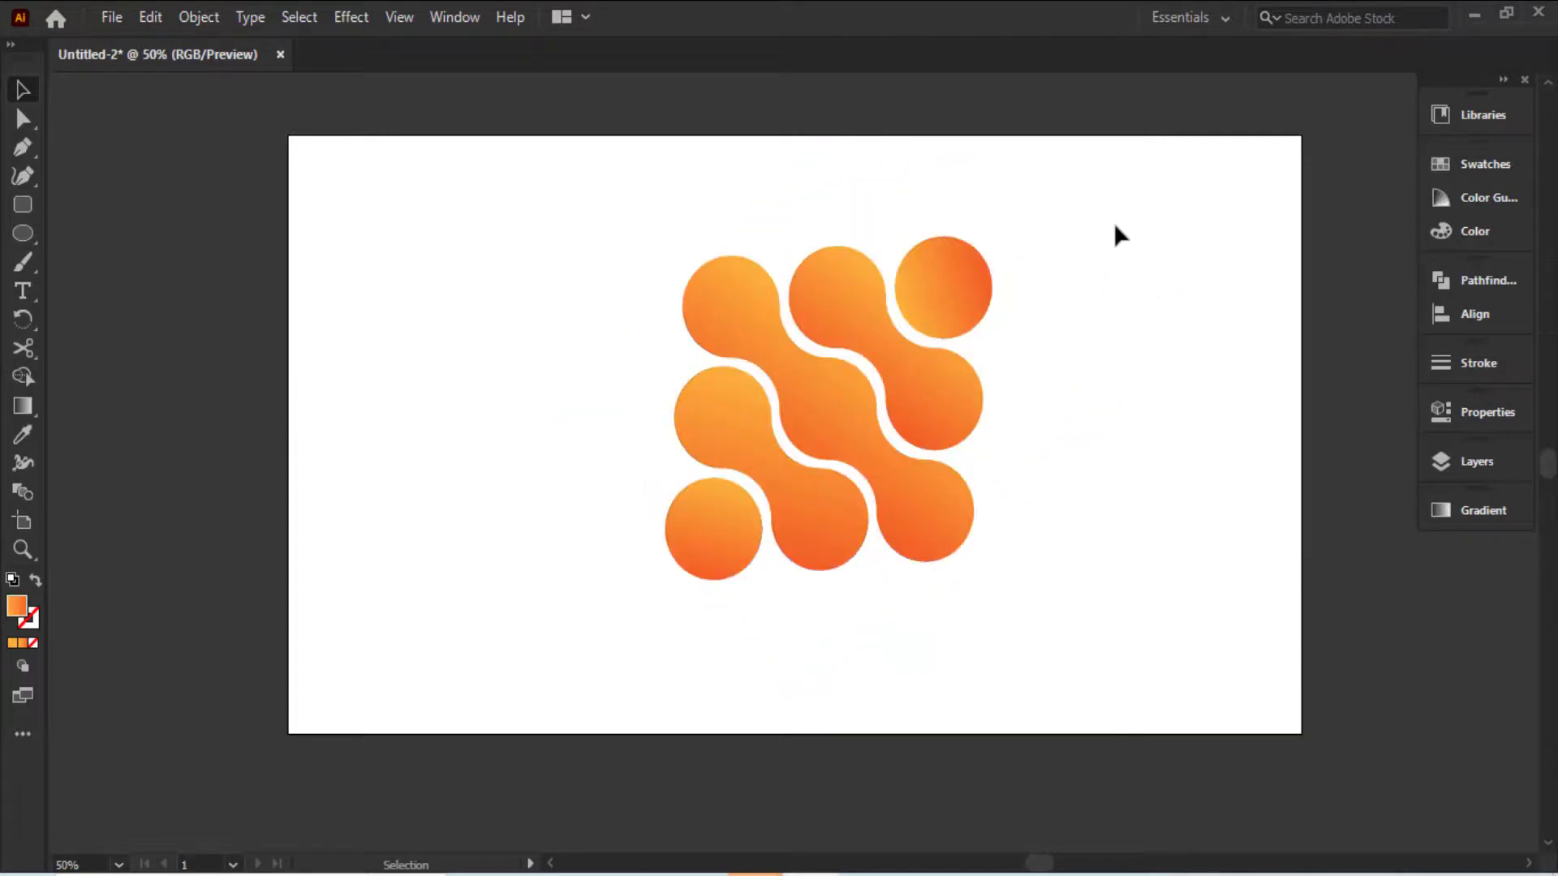
Centre the rotated design horizontally and vertically on the artboard and deselect it.
drag(551, 268, 1132, 559)
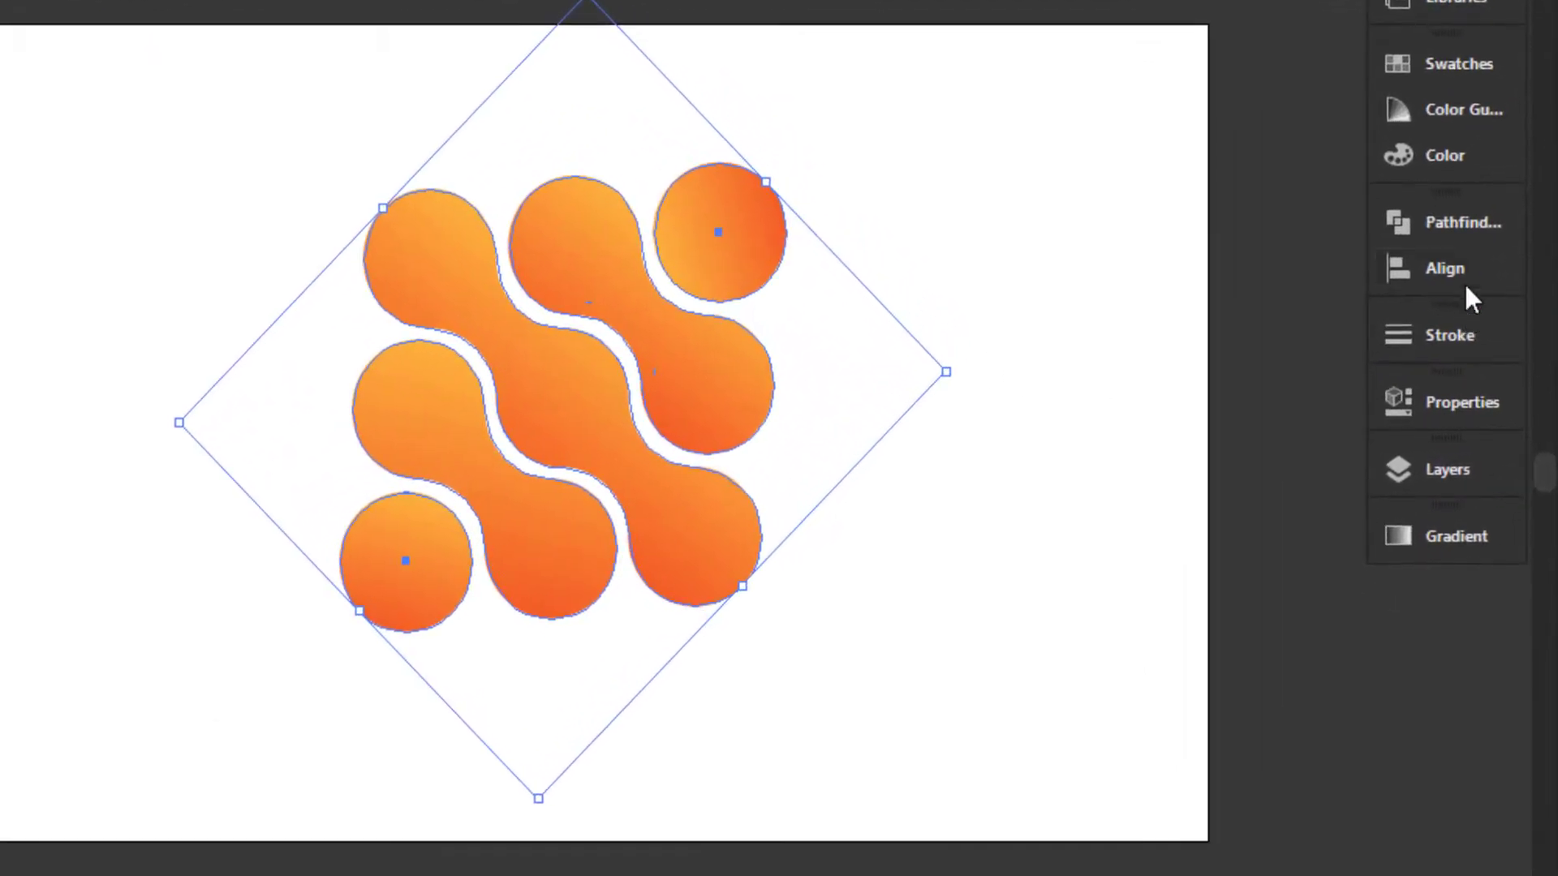
click(1453, 289)
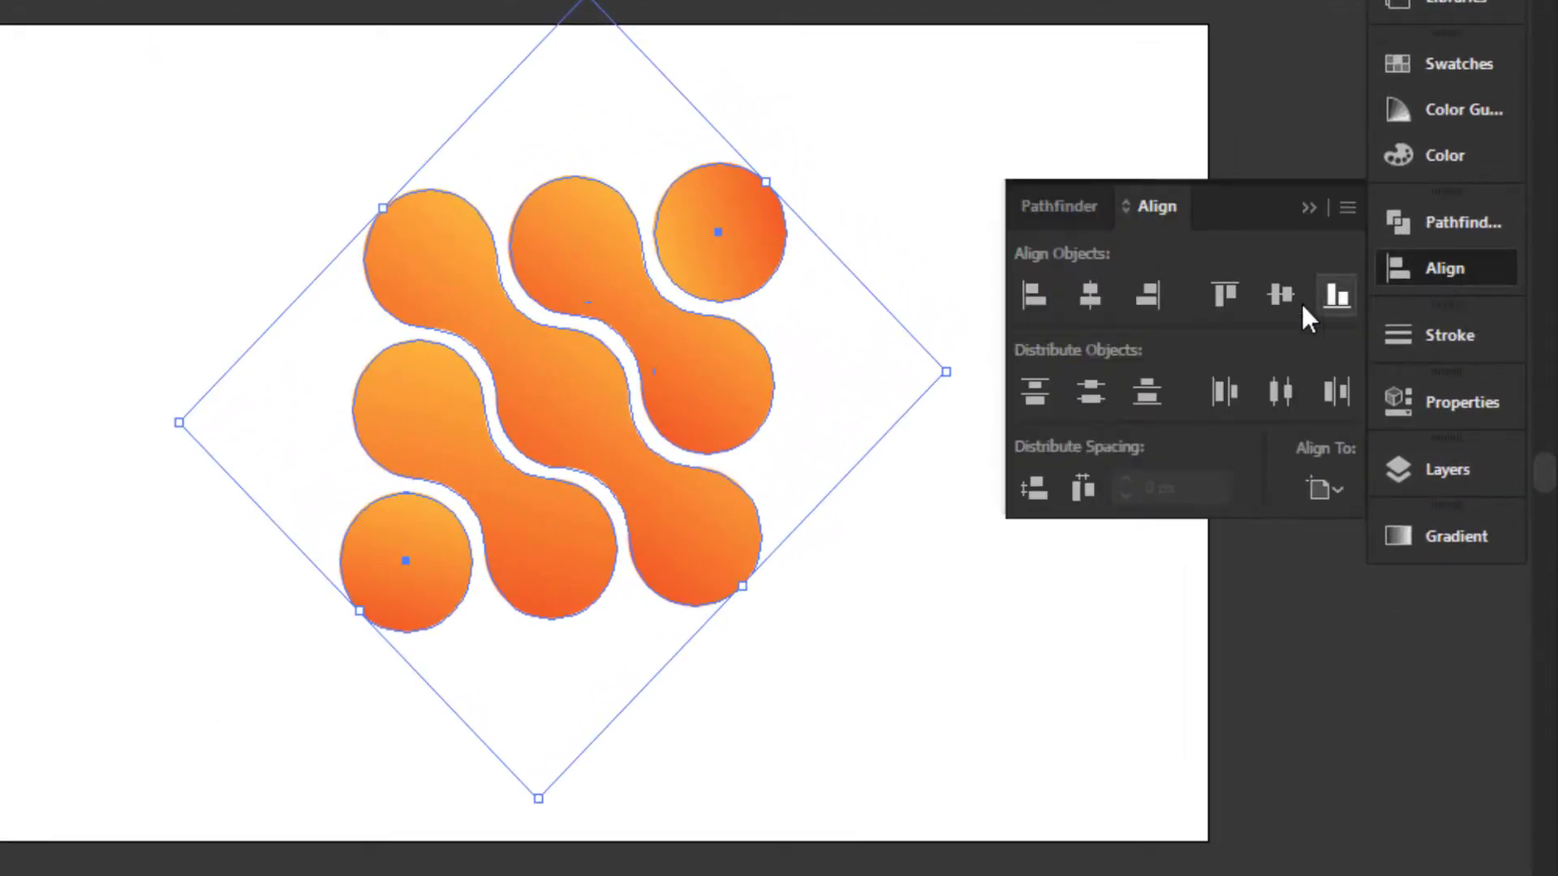
click(1092, 299)
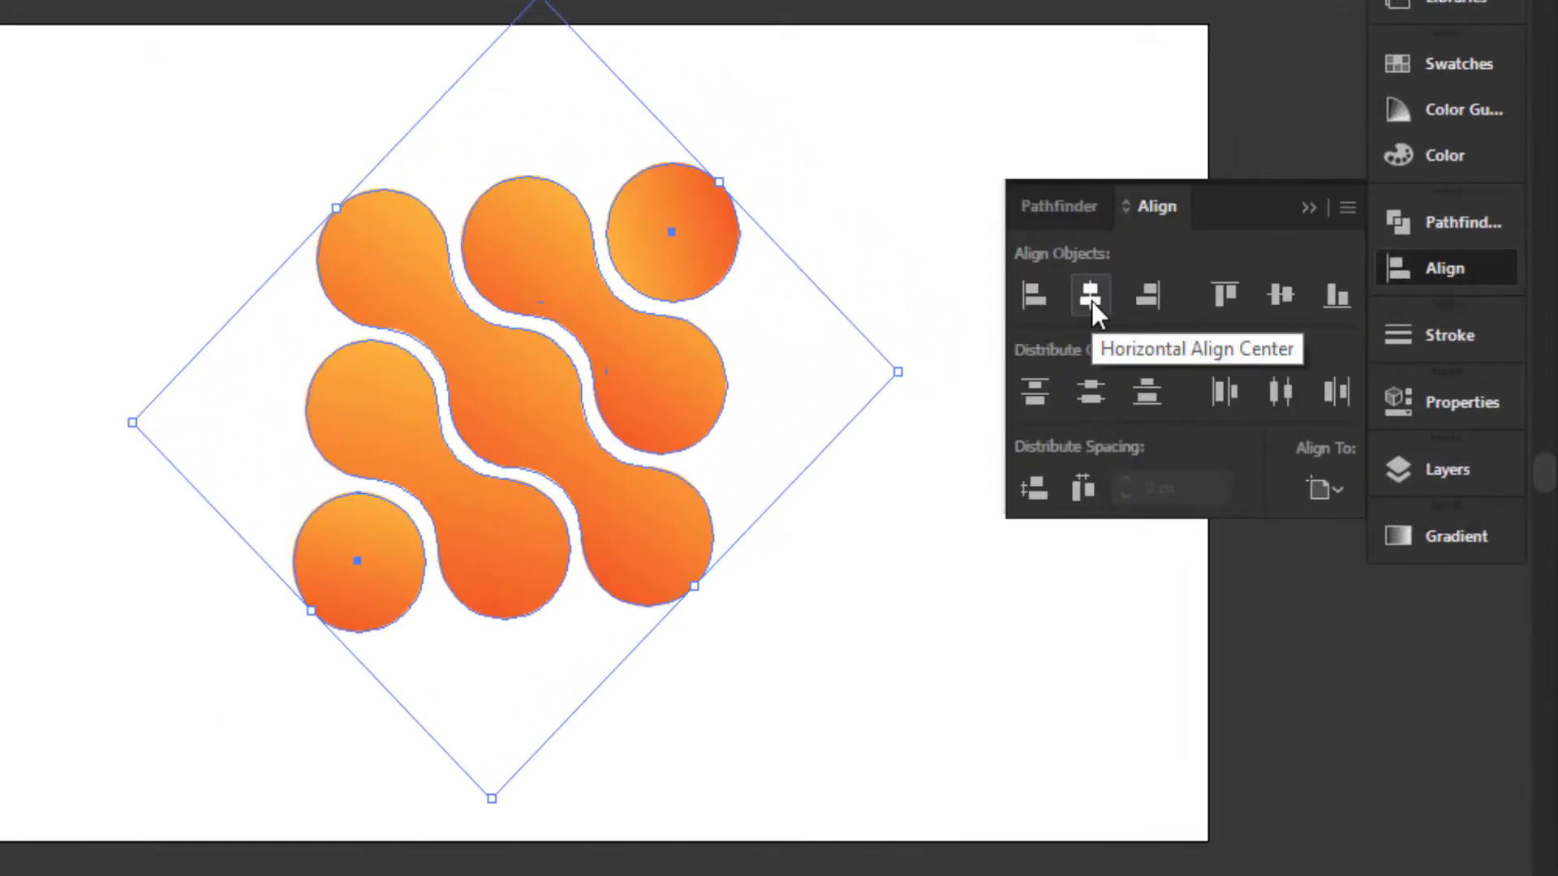
click(1287, 297)
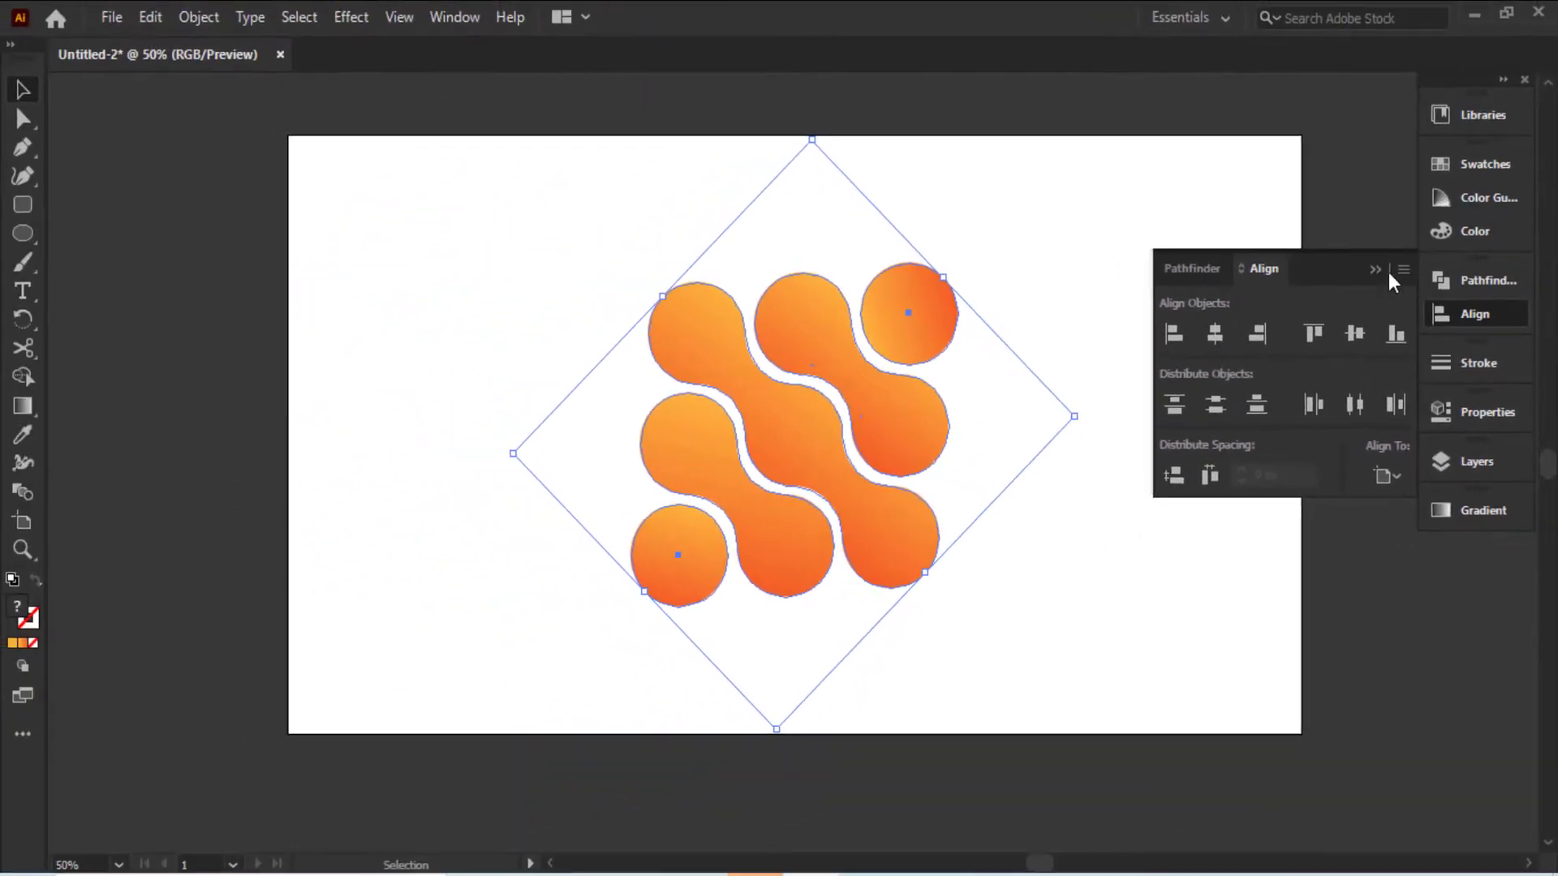
click(1342, 239)
click(1328, 157)
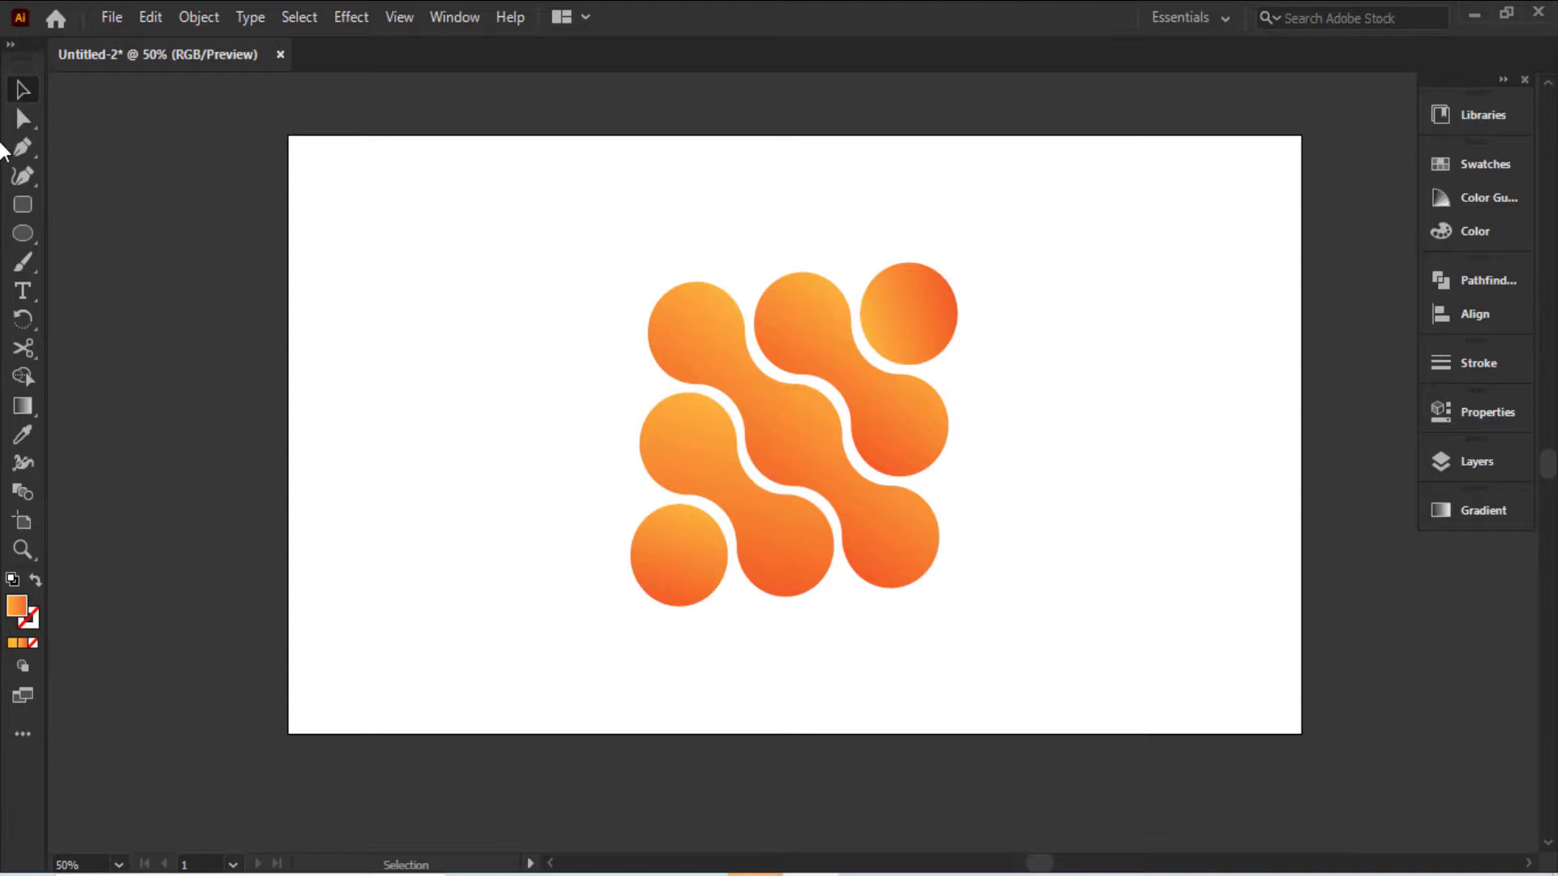
Draw a rectangle covering the whole artboard and send it to the back, behind the orange design.
click(24, 234)
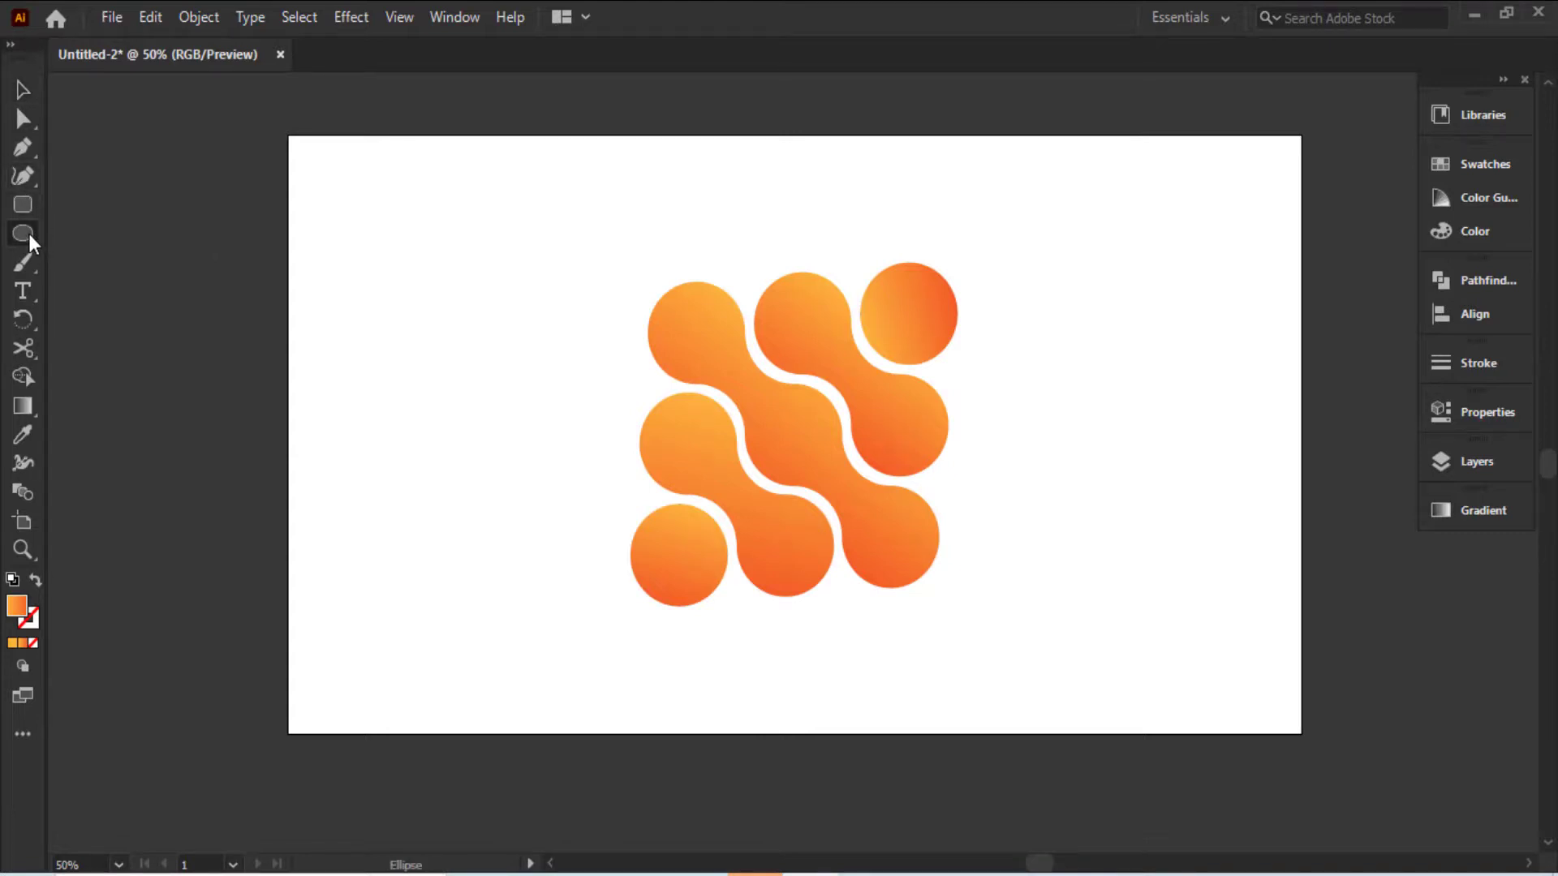
click(121, 233)
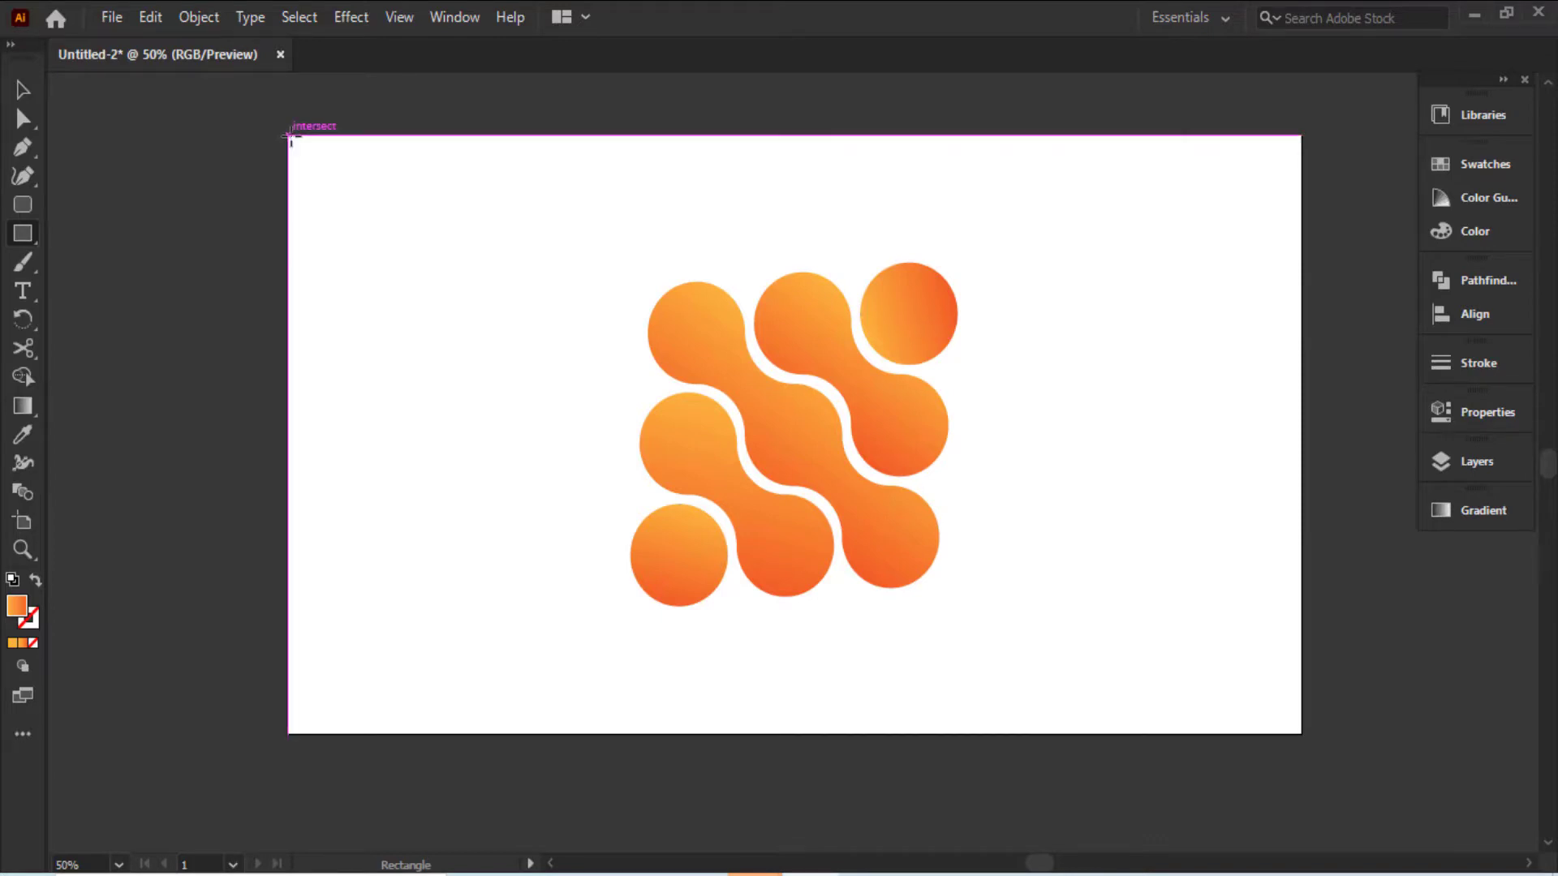
drag(291, 138, 1302, 734)
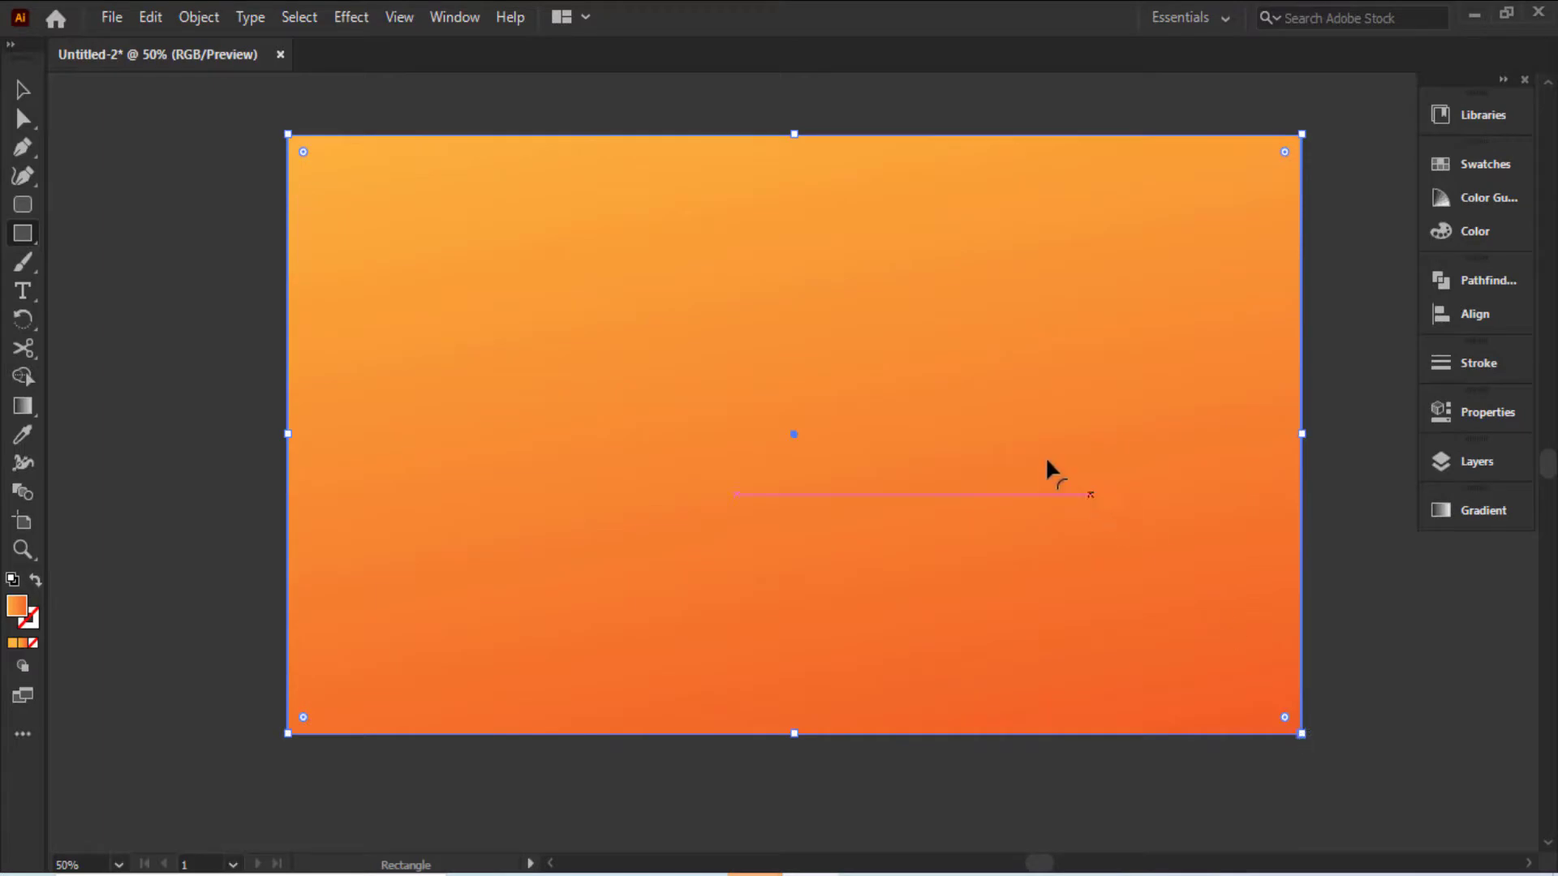
right_click(1014, 439)
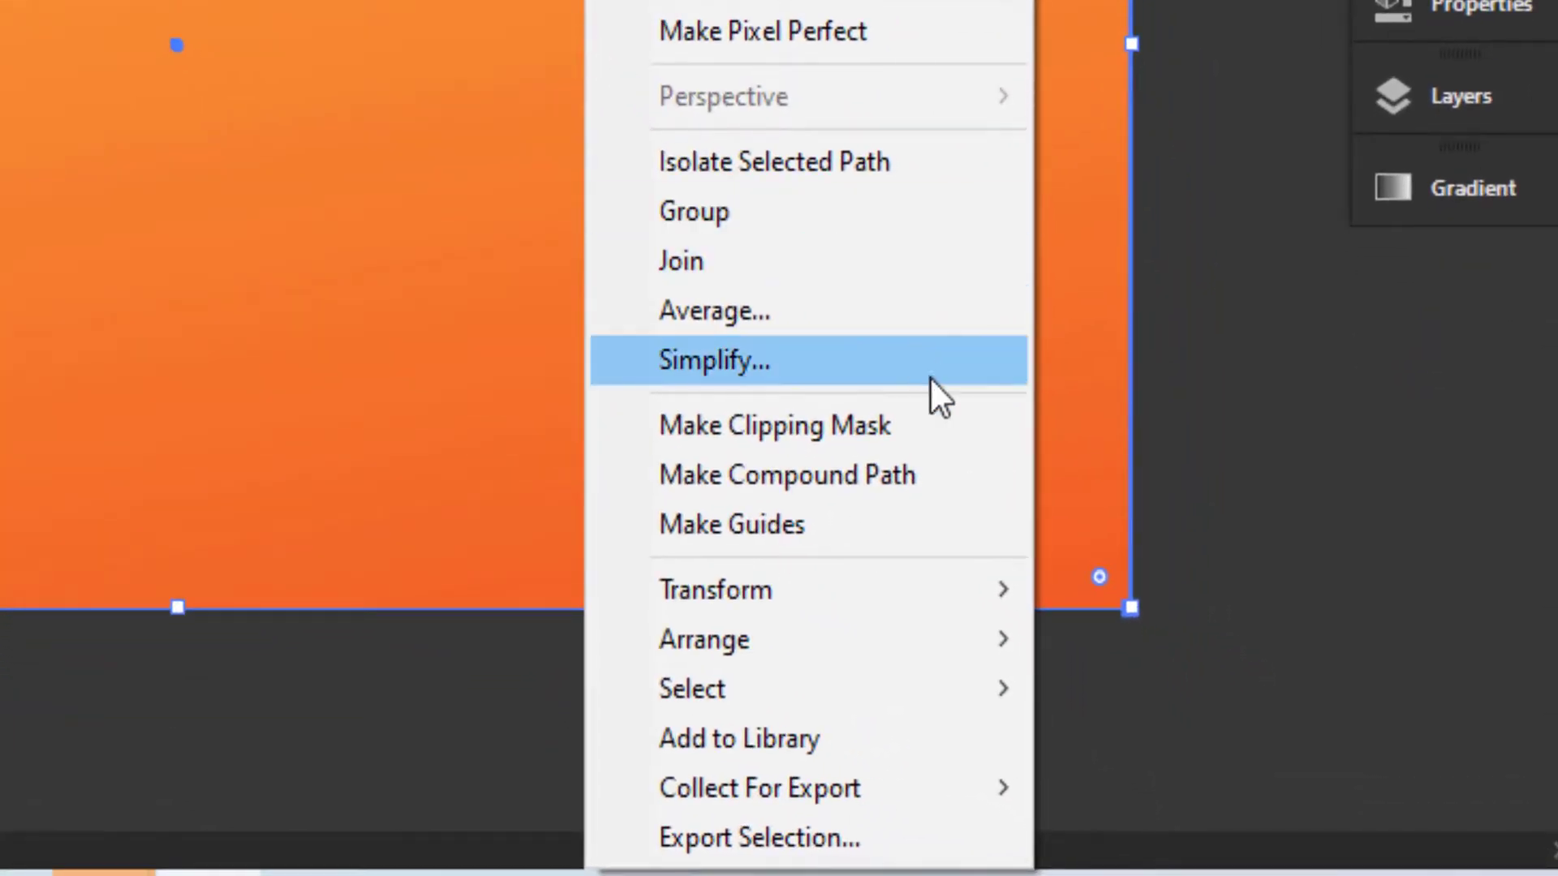
mouse_move(963, 652)
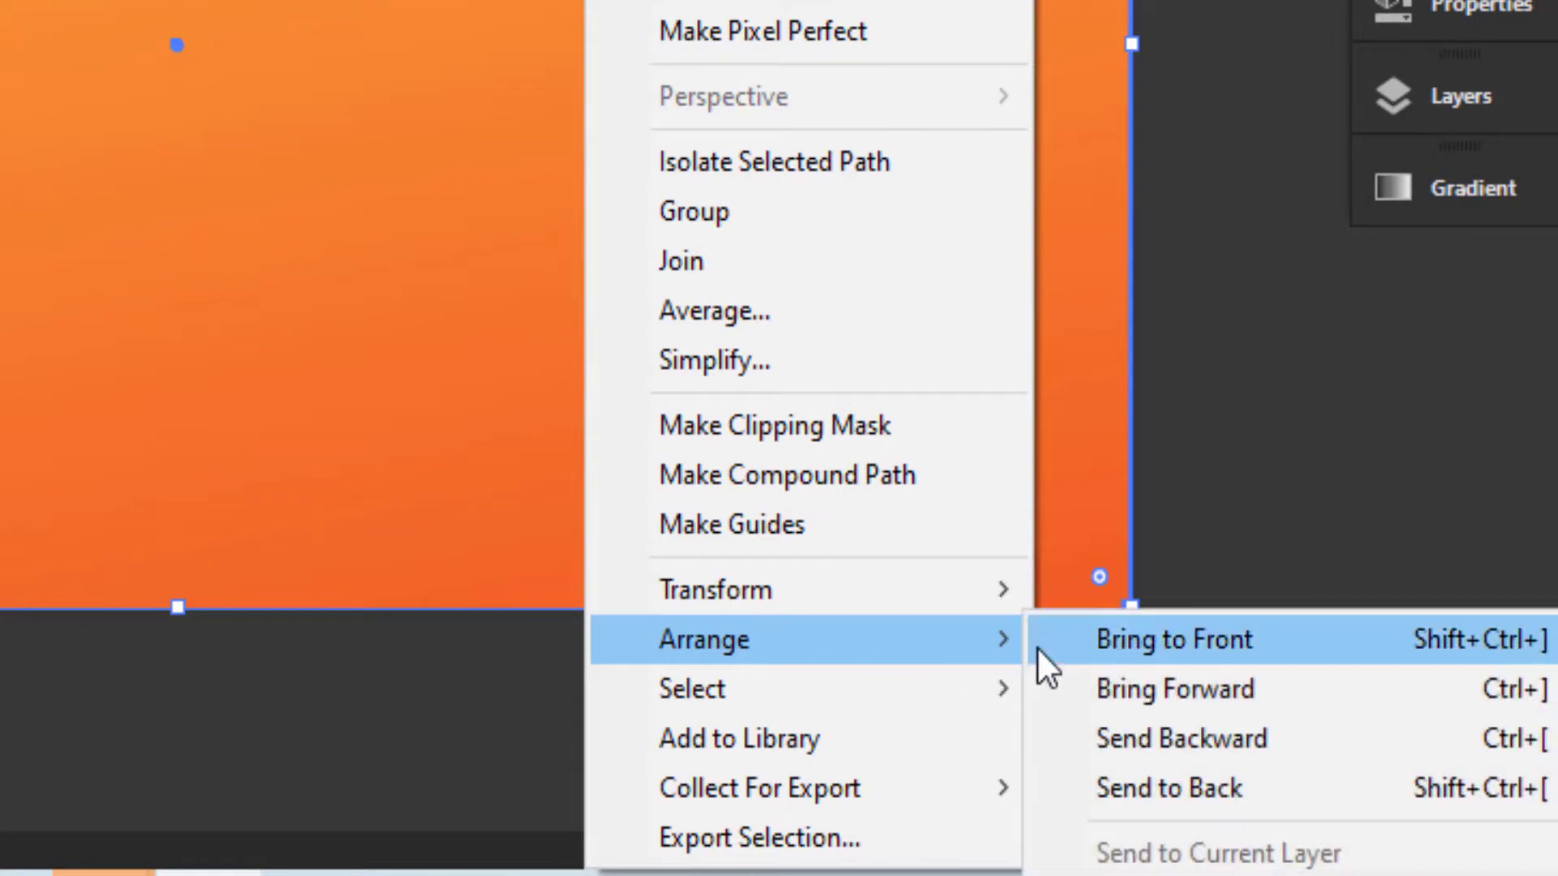
click(1308, 800)
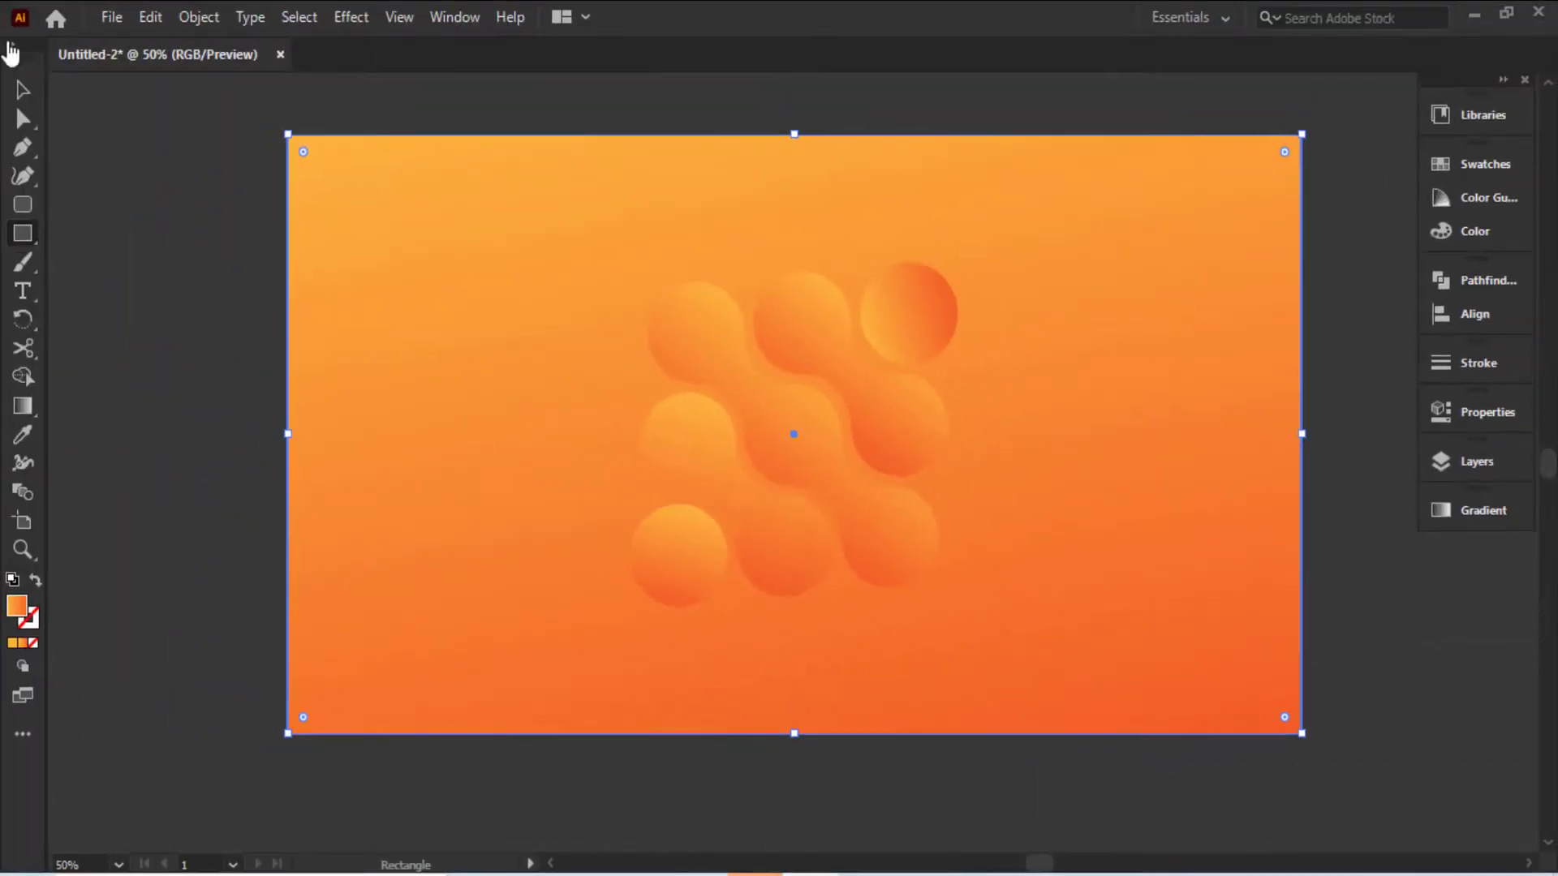
click(23, 90)
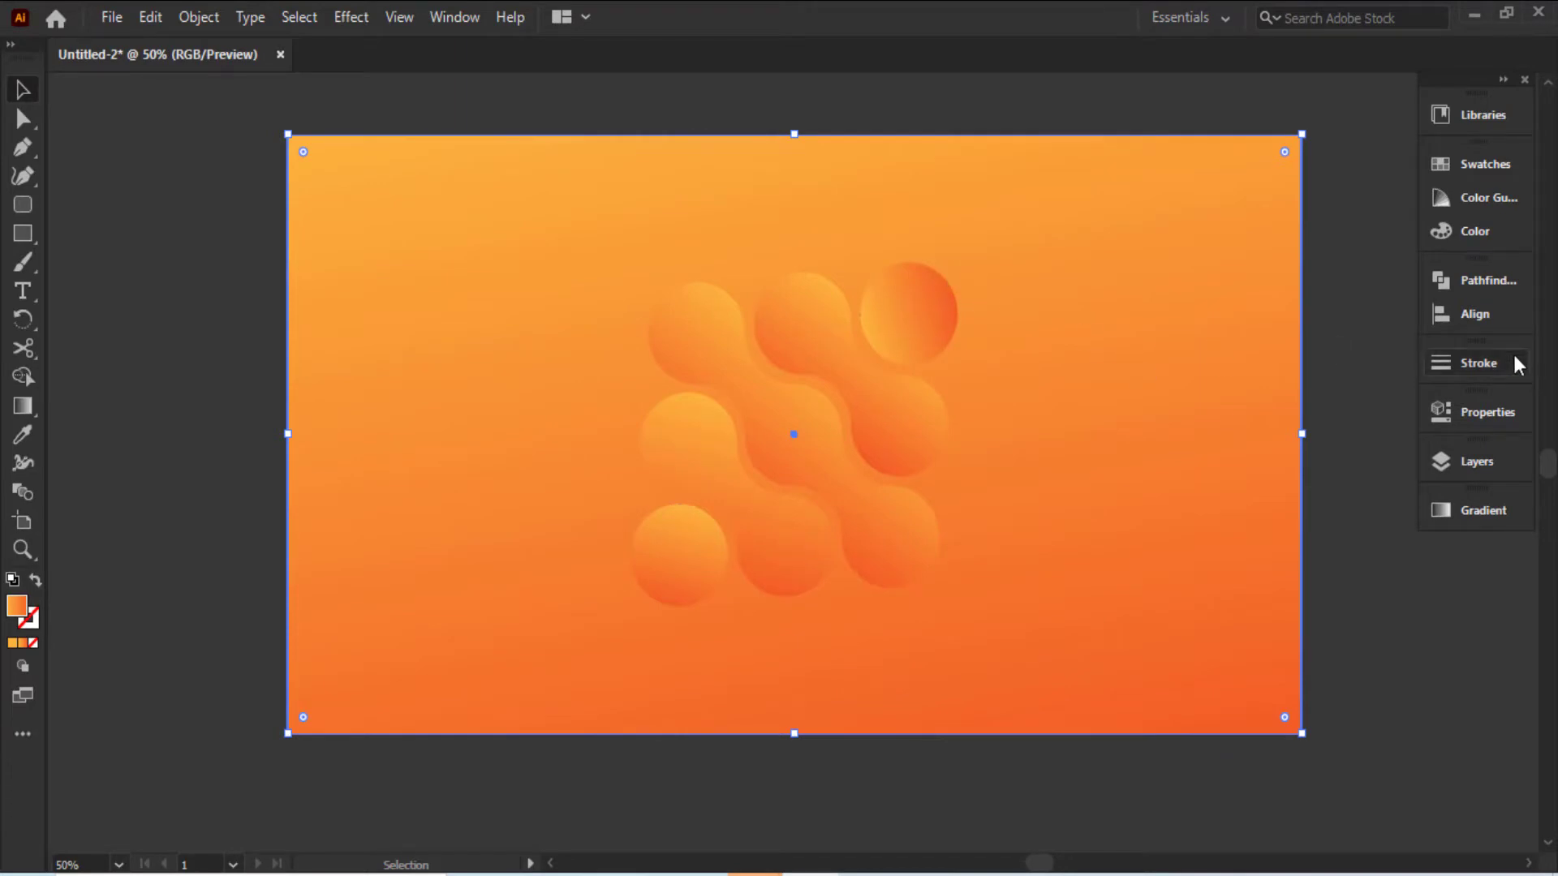
Change the end colour of the background rectangle's gradient from the orange-red to a light gray swatch.
key(ctrl+minus)
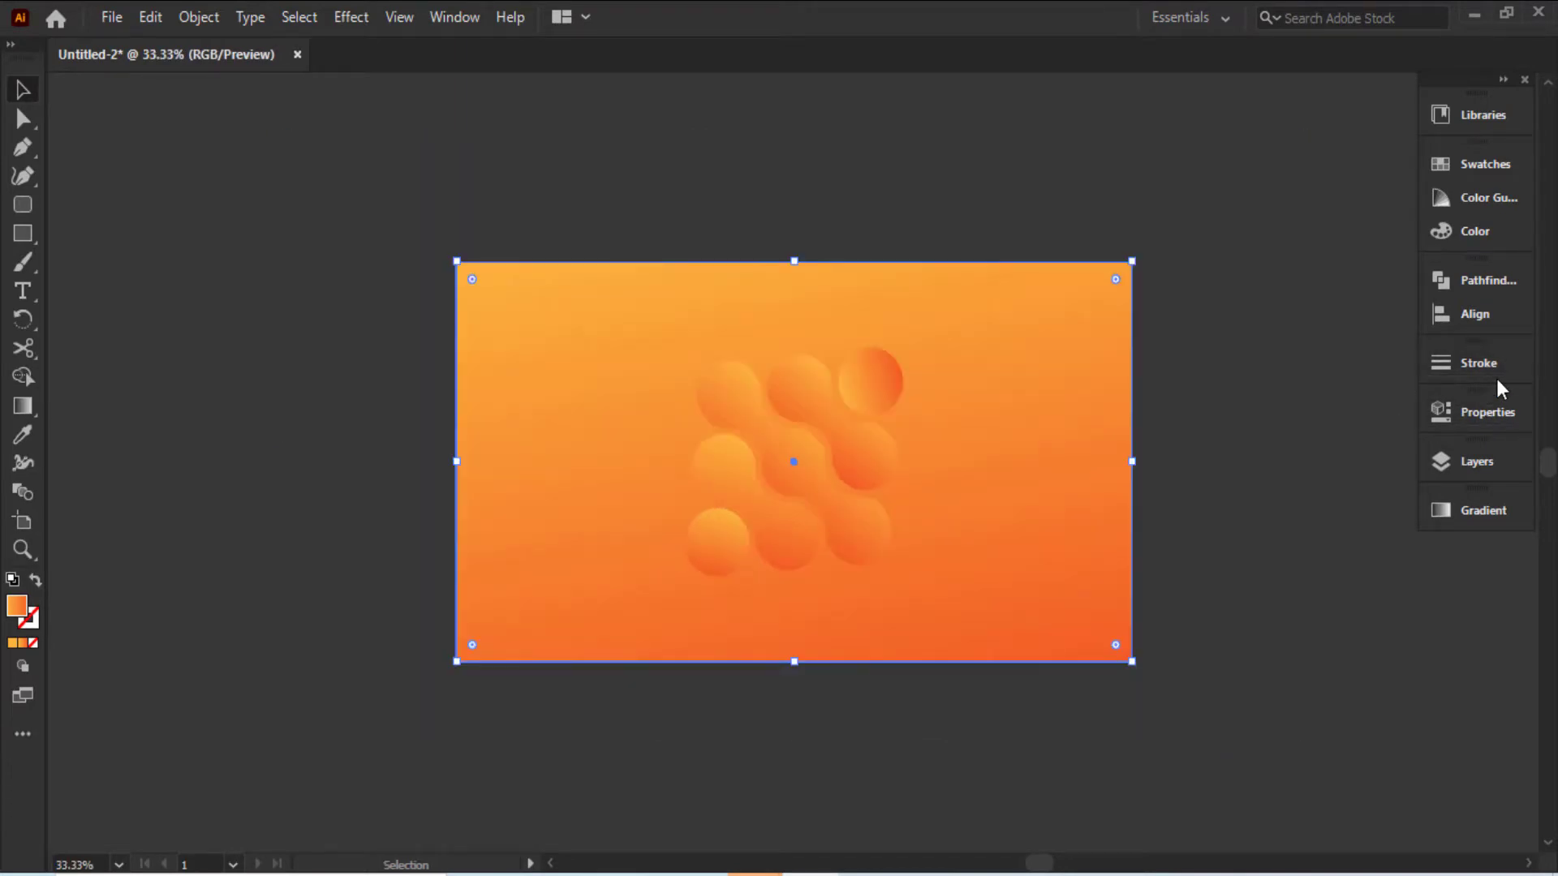
click(1478, 511)
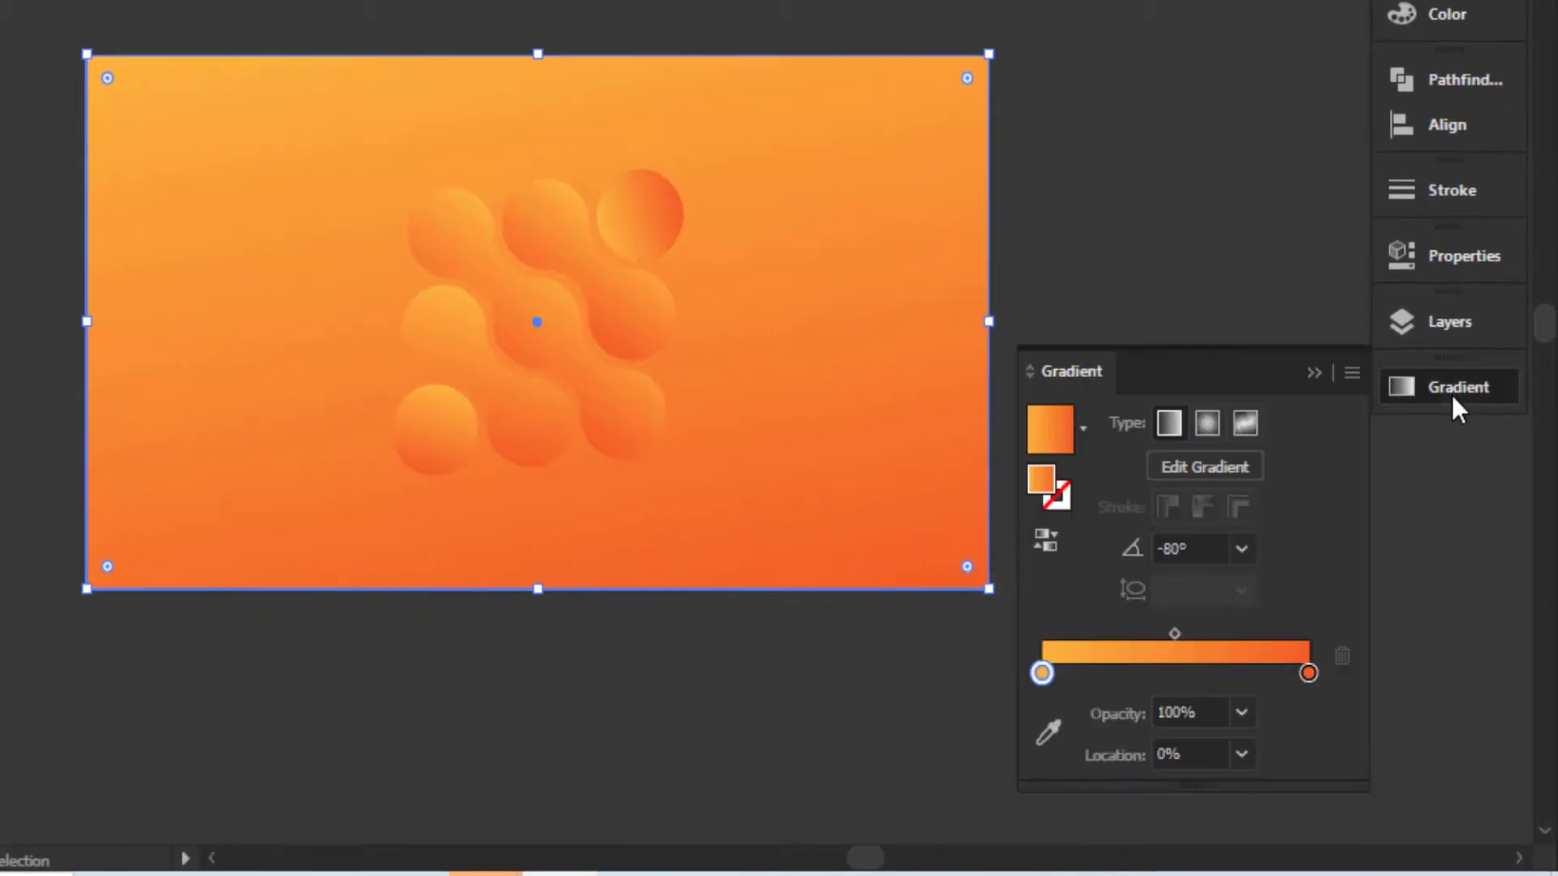
double_click(1308, 673)
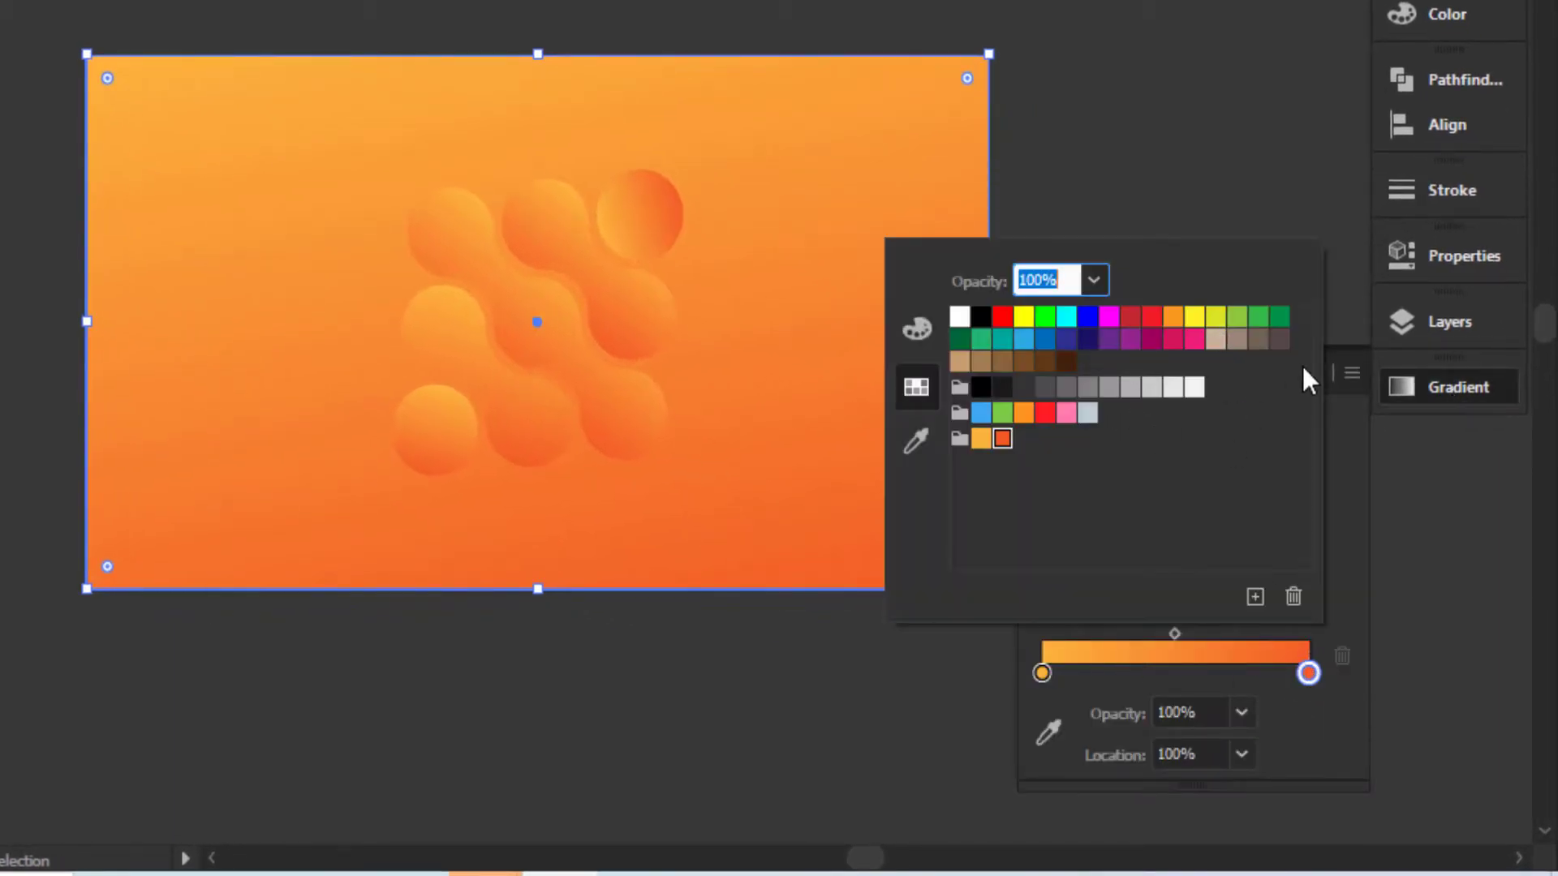
click(1131, 389)
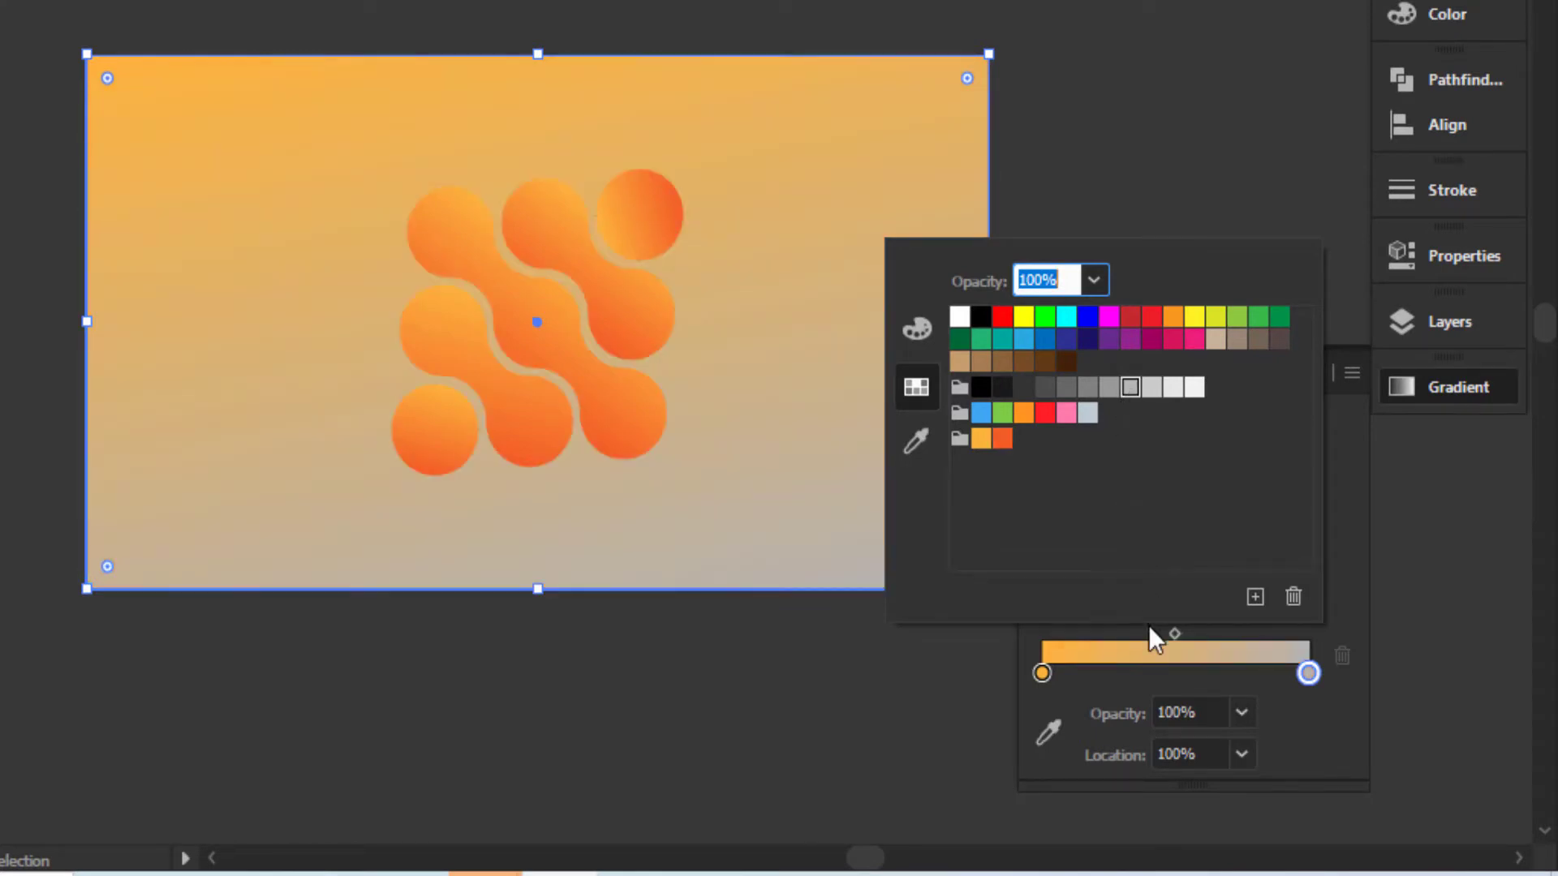
Try several gray swatches for the start colour of the background gradient, settle on a medium gray, and deselect the rectangle.
click(1042, 675)
double_click(1041, 674)
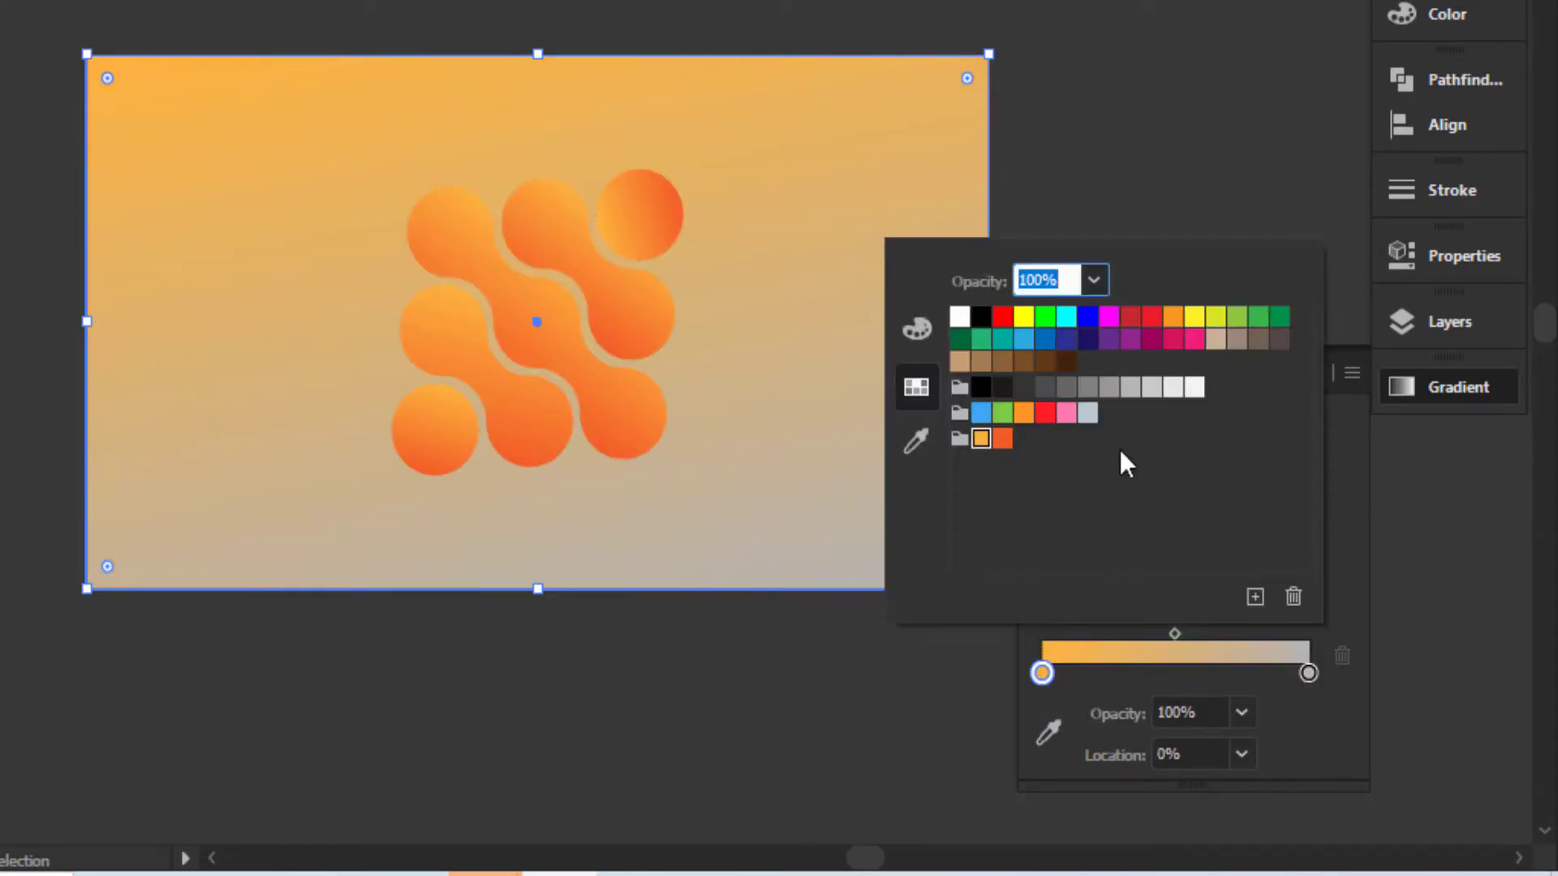
click(1152, 387)
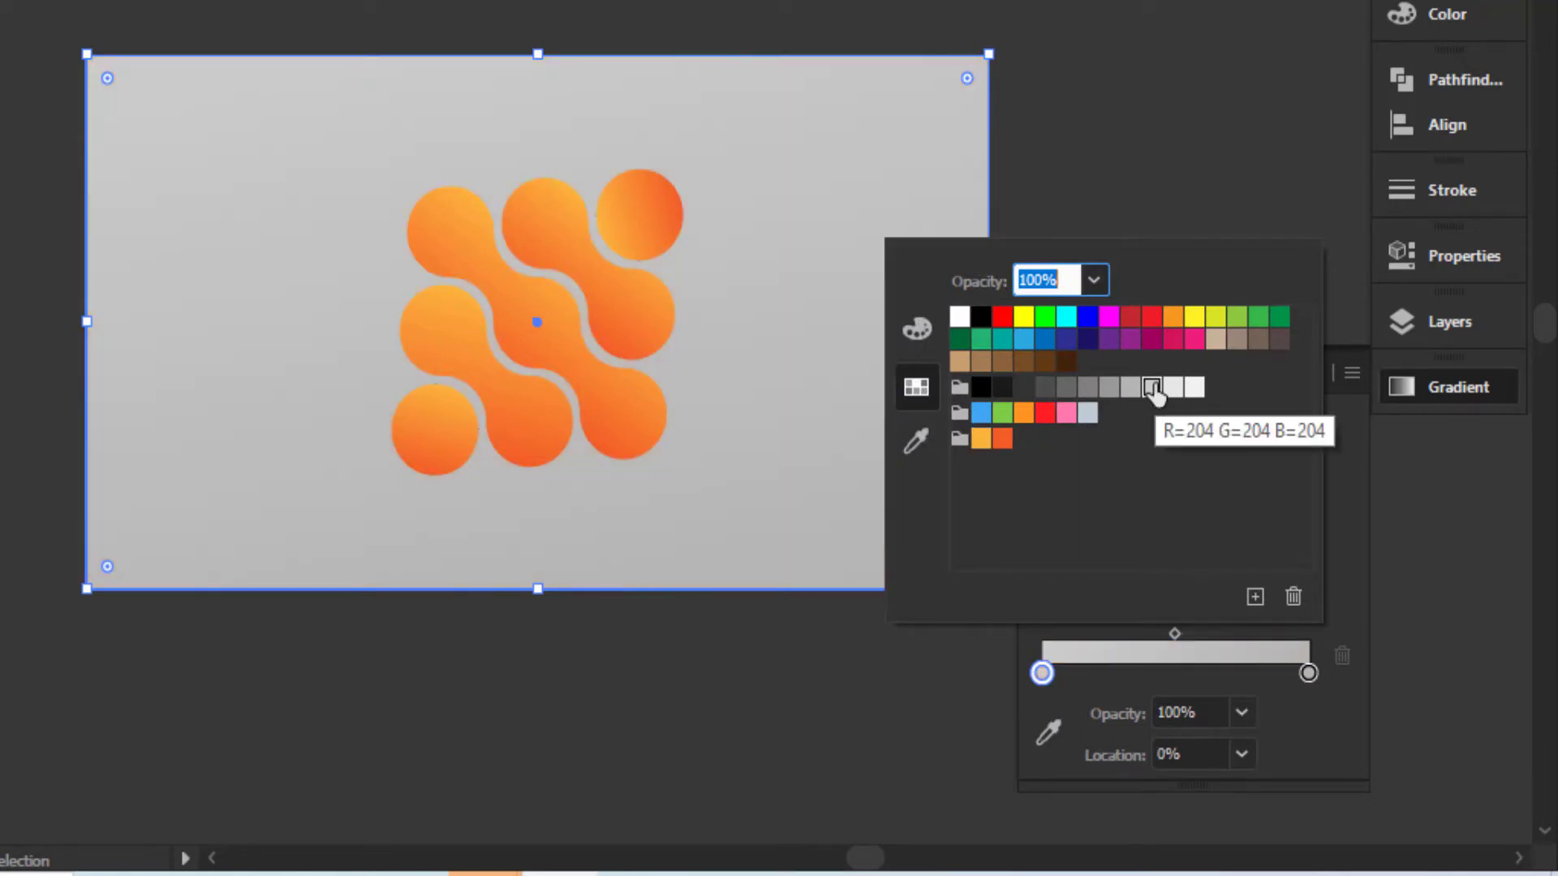
click(1130, 390)
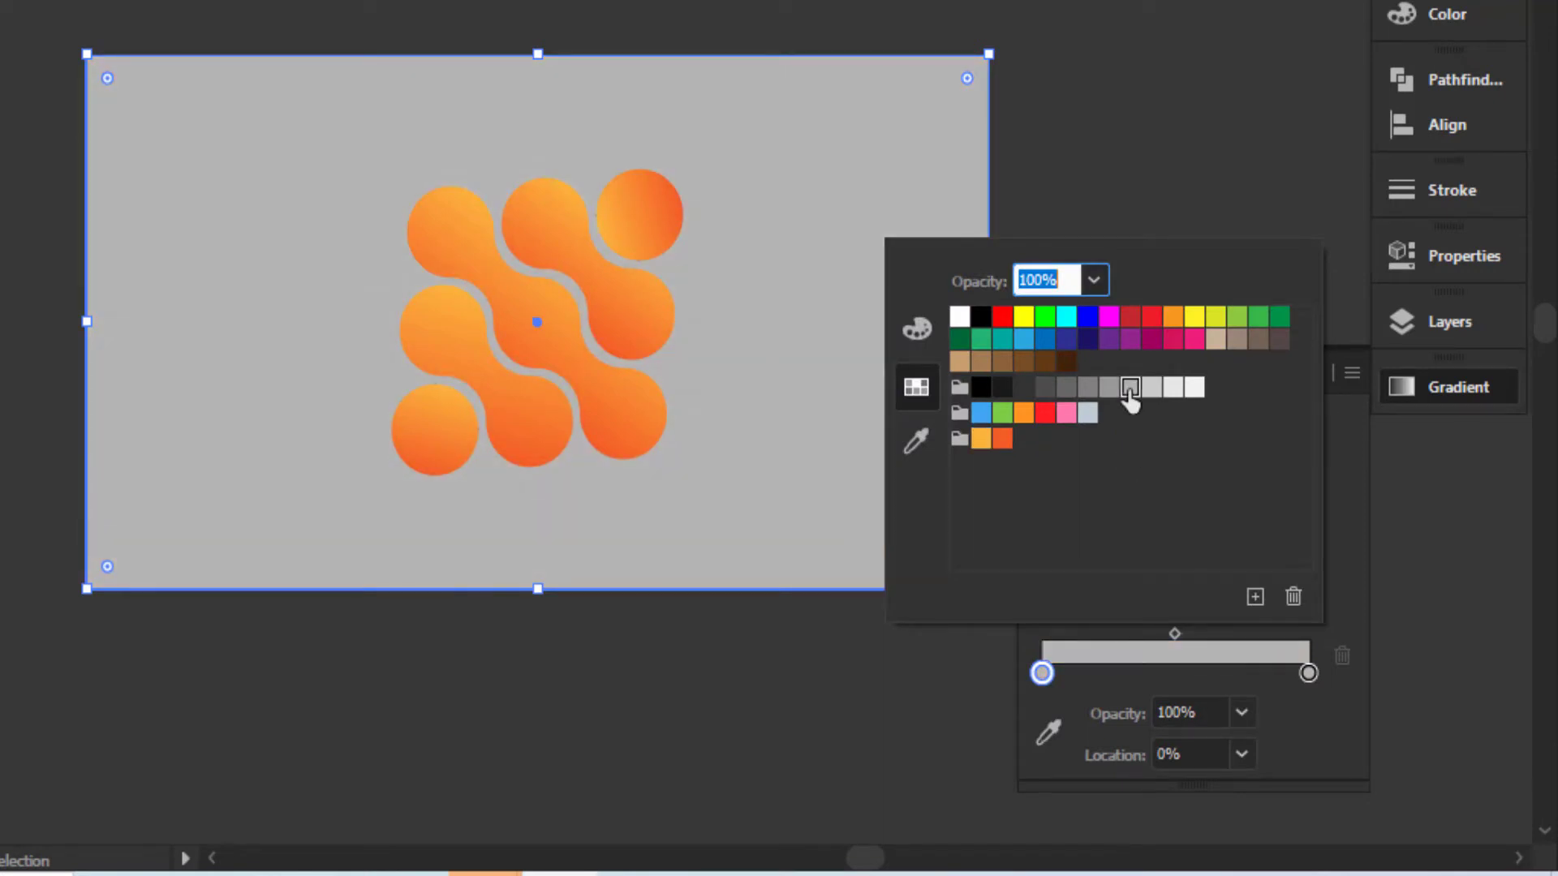
click(1066, 391)
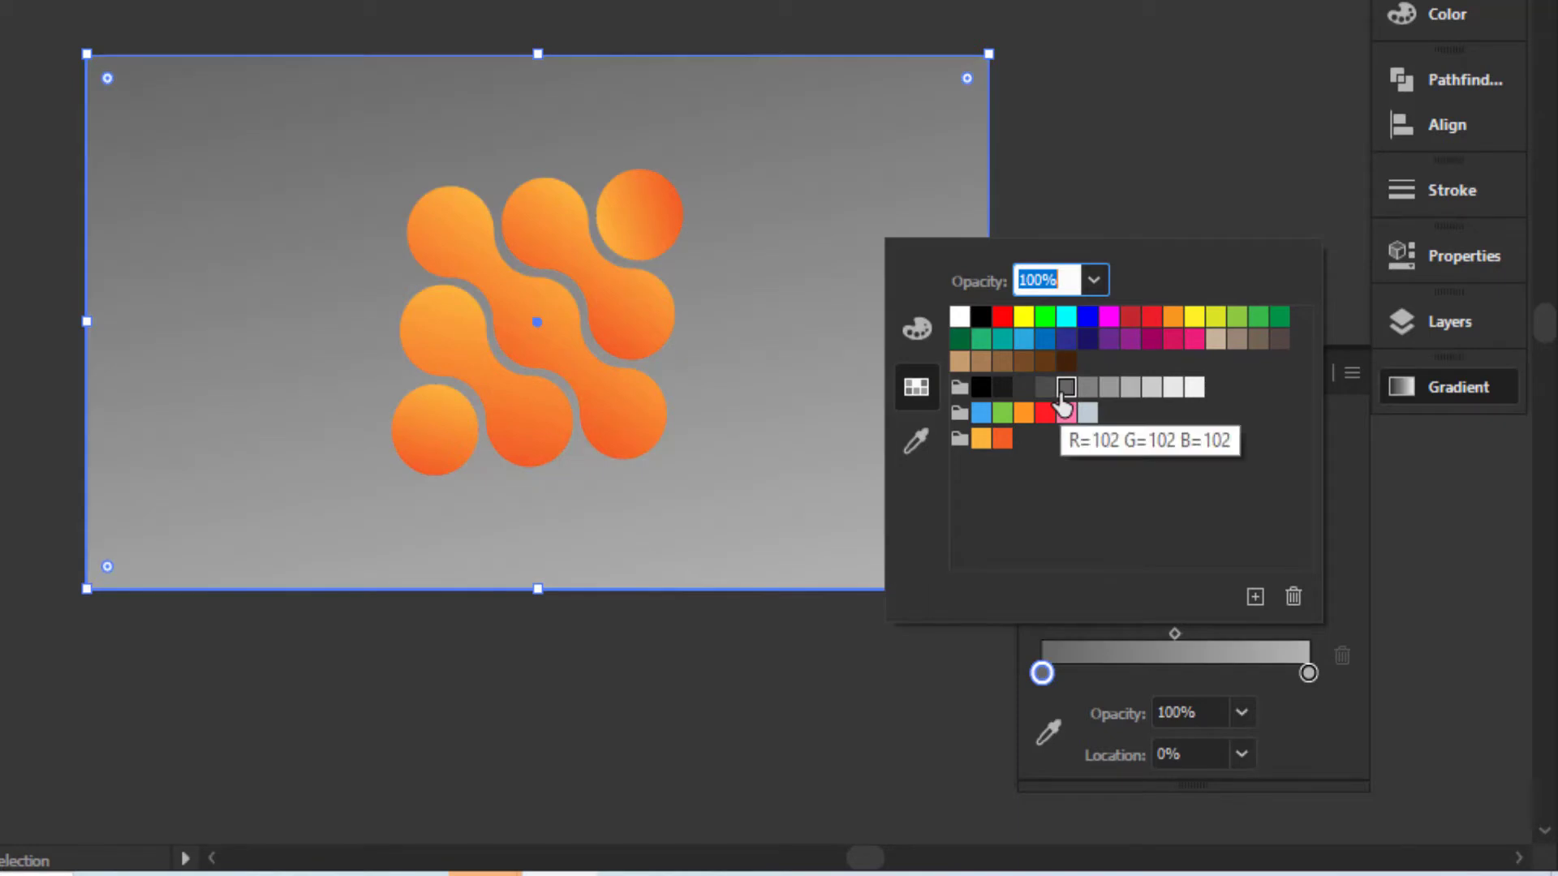
click(1130, 390)
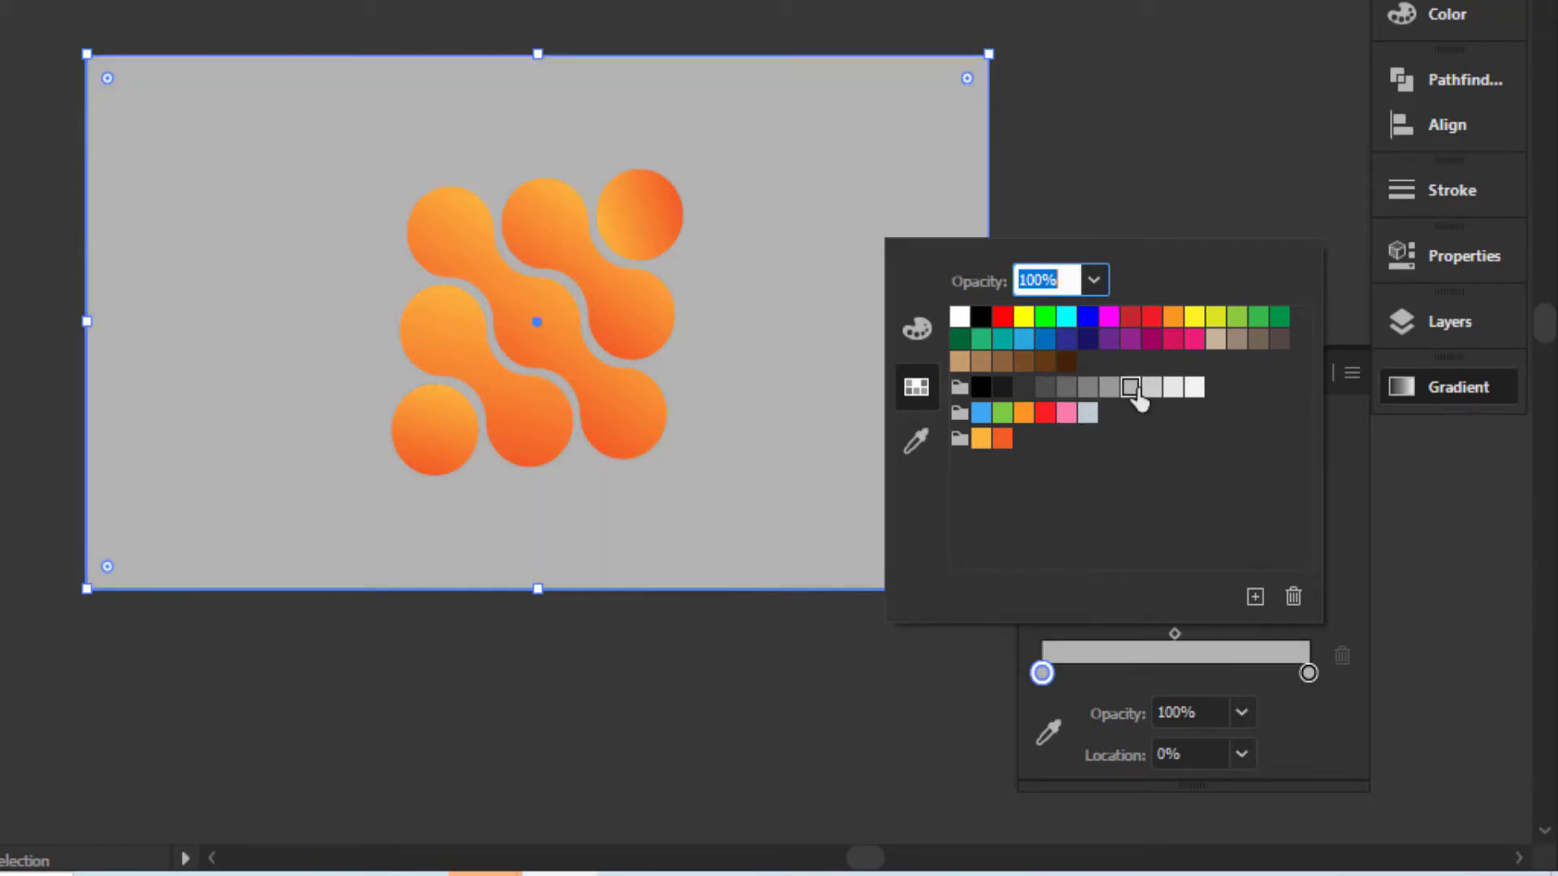
click(1089, 390)
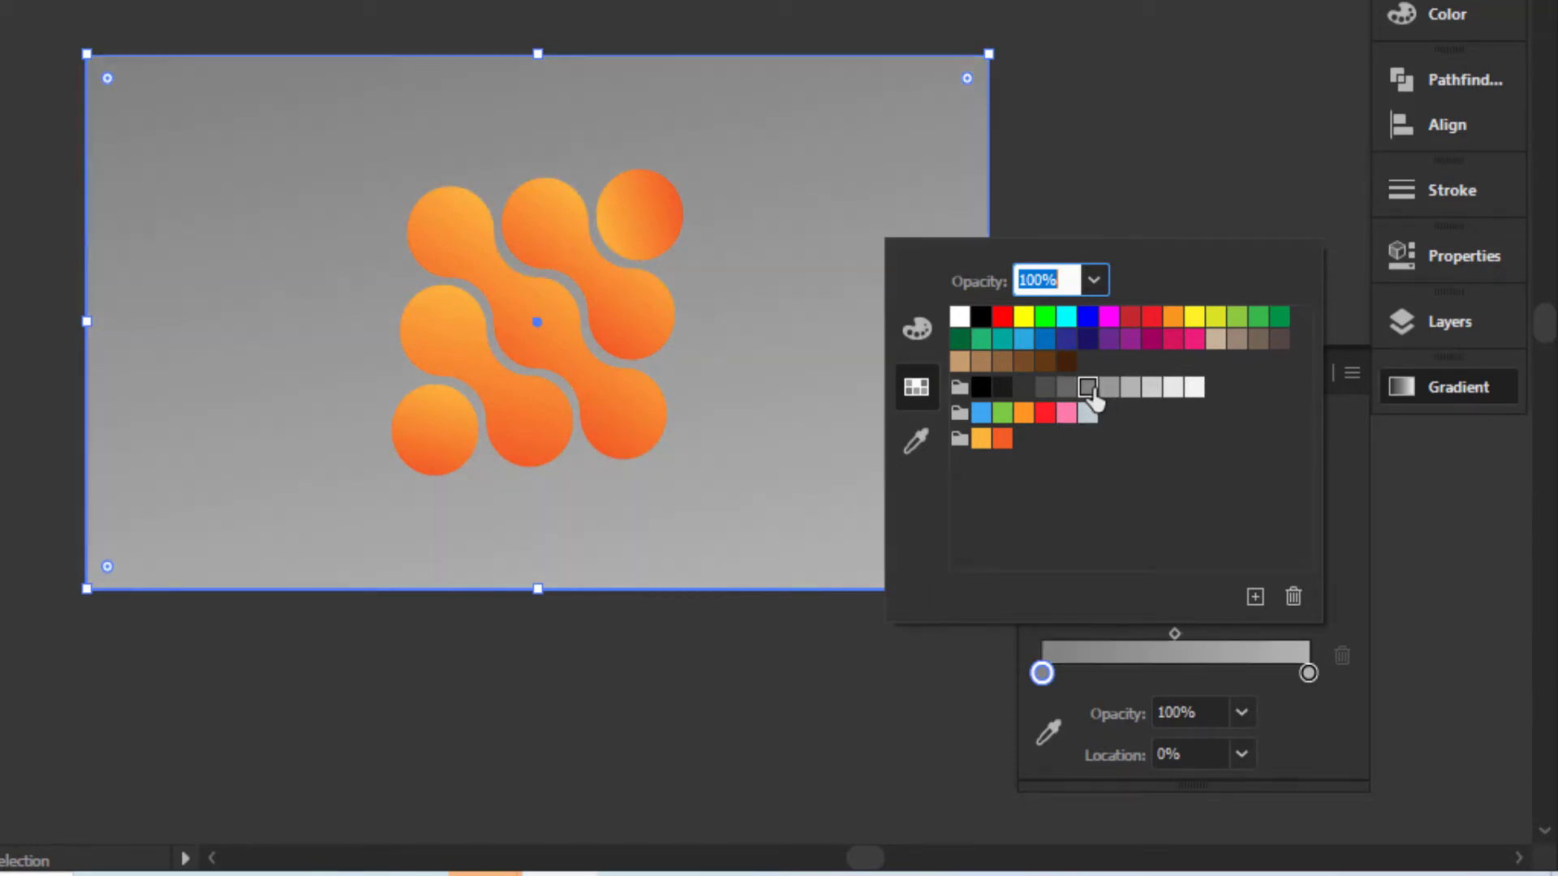
click(1111, 391)
click(1088, 389)
click(1224, 90)
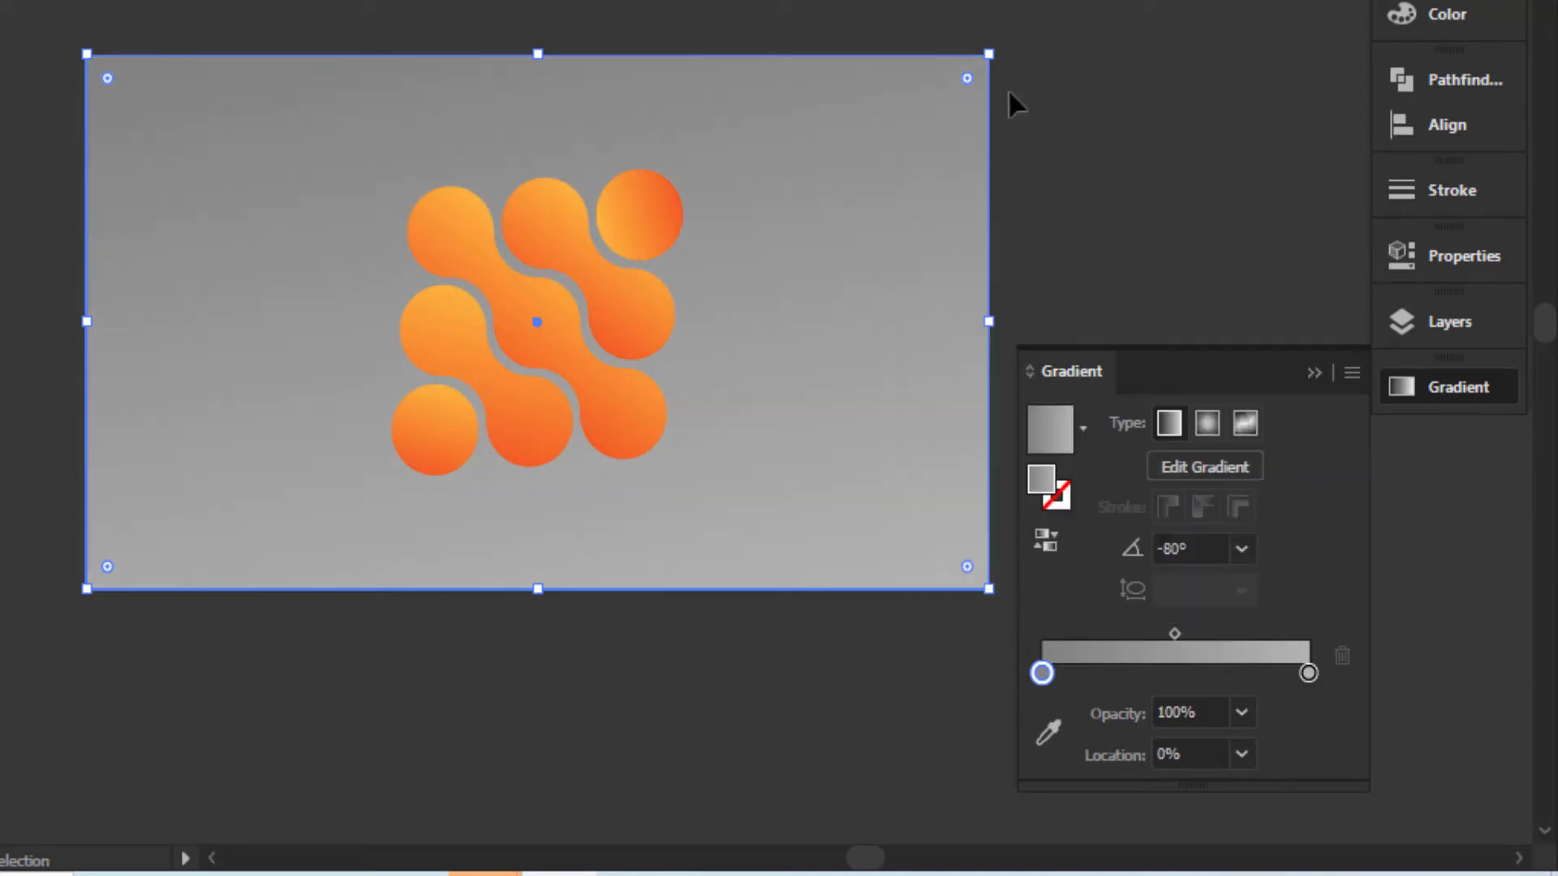
click(1002, 156)
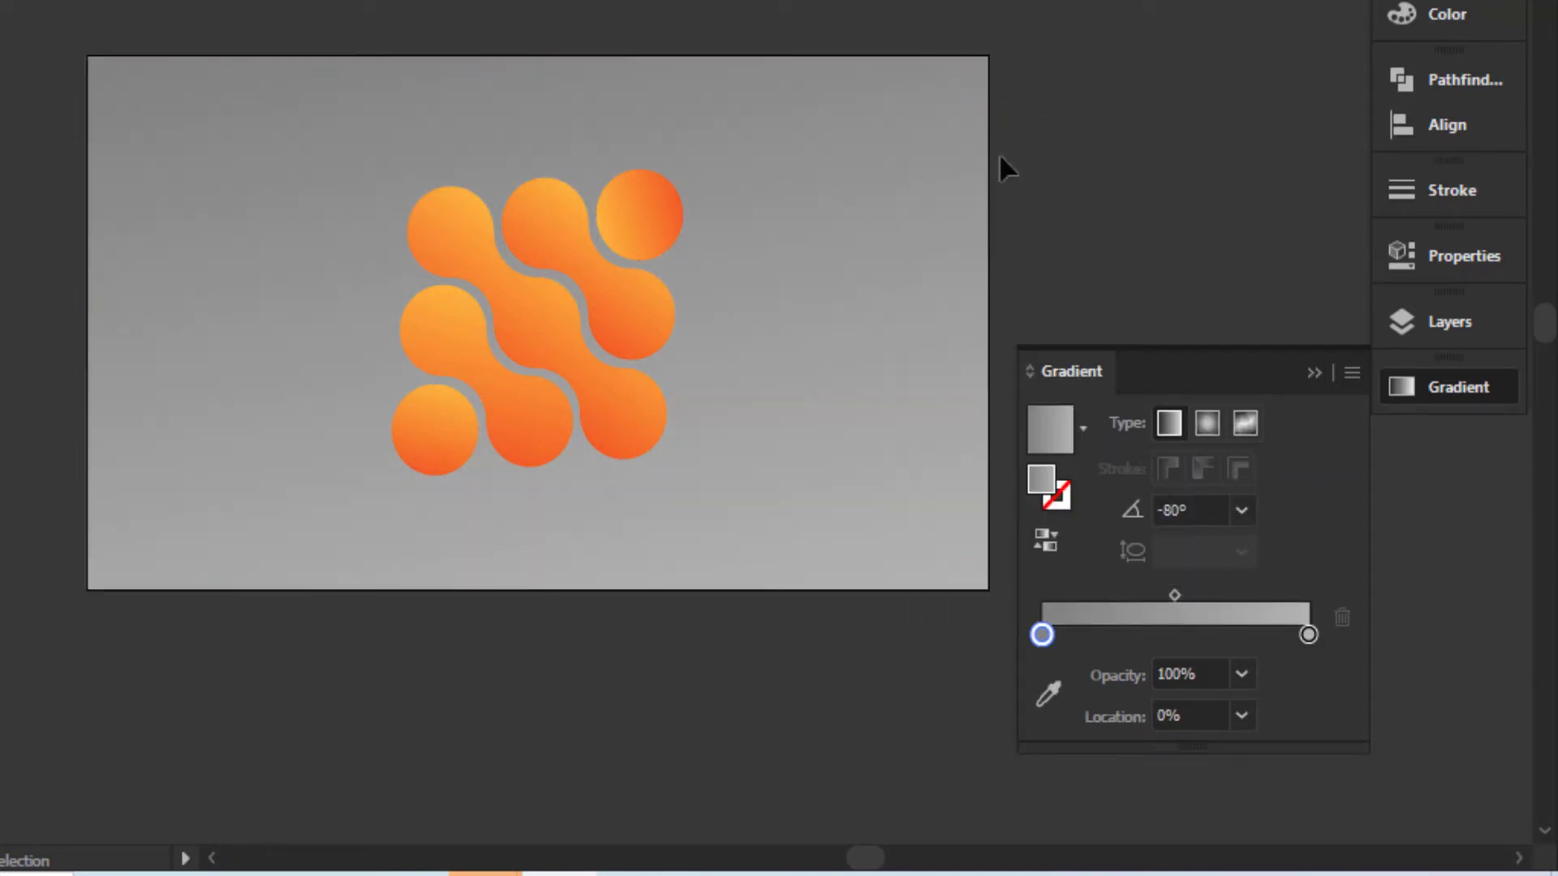
Select the background rectangle and set its gradient angle to -90°.
click(789, 219)
click(1176, 549)
key(shift+Down)
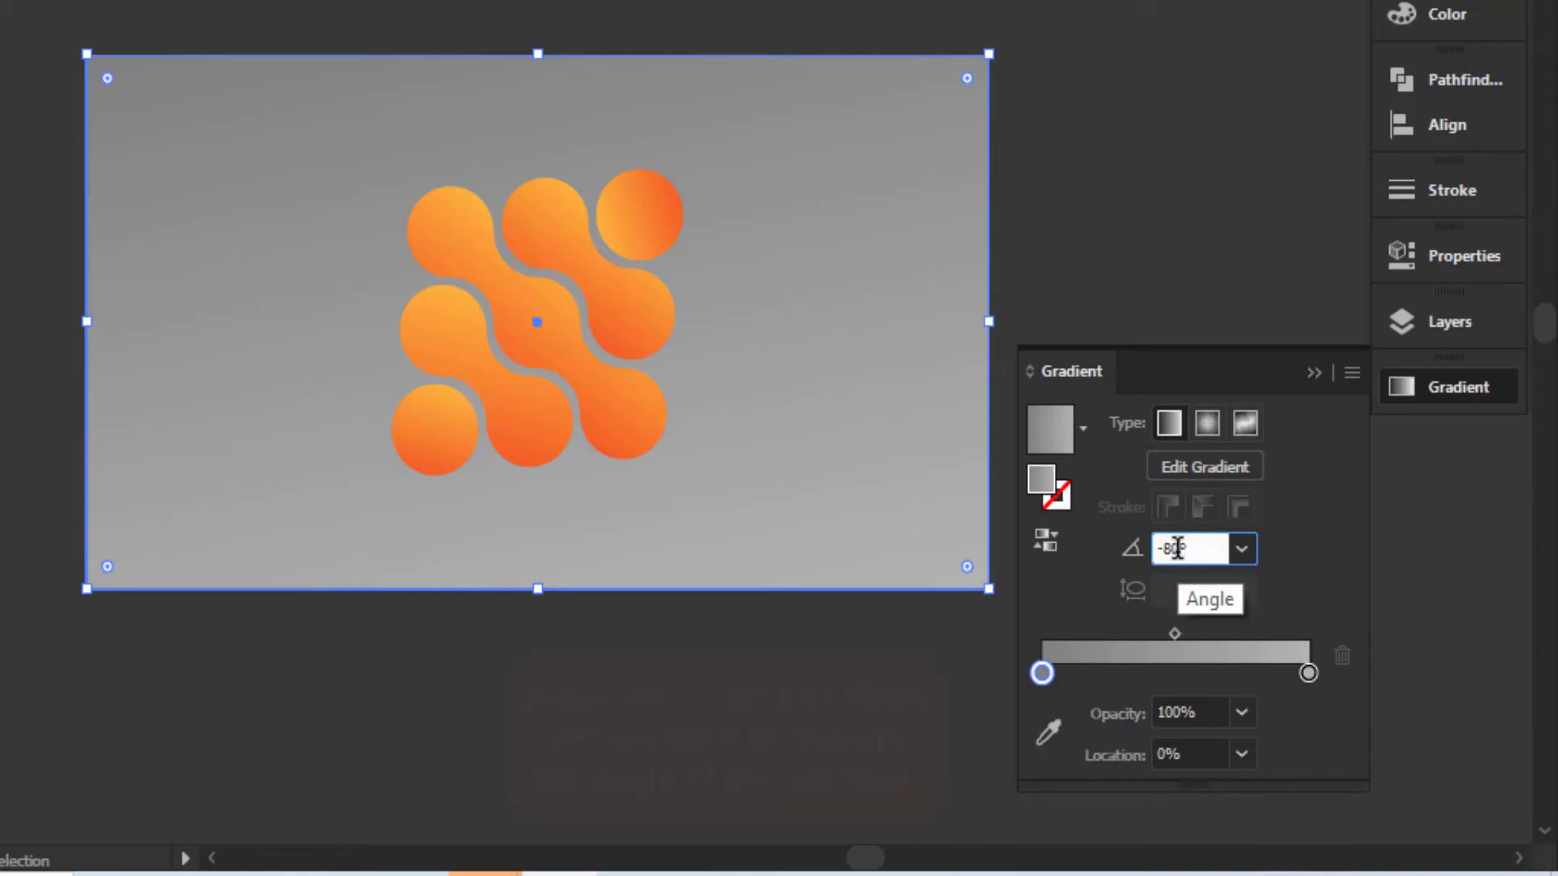
key(shift+Down)
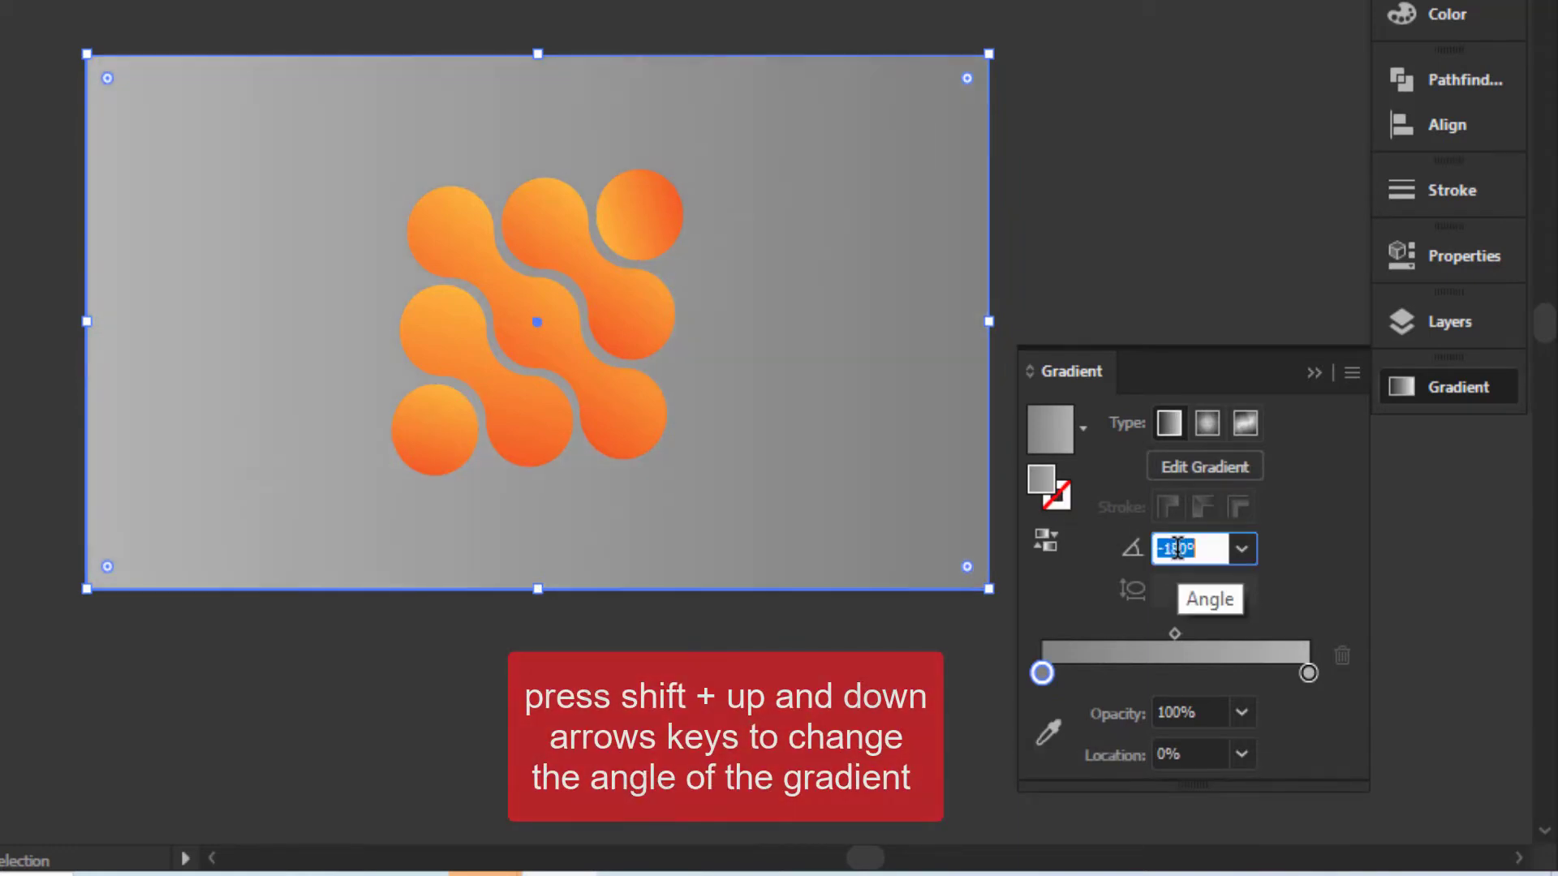
key(shift+Up)
key(shift+Up)
key(shift+Up)
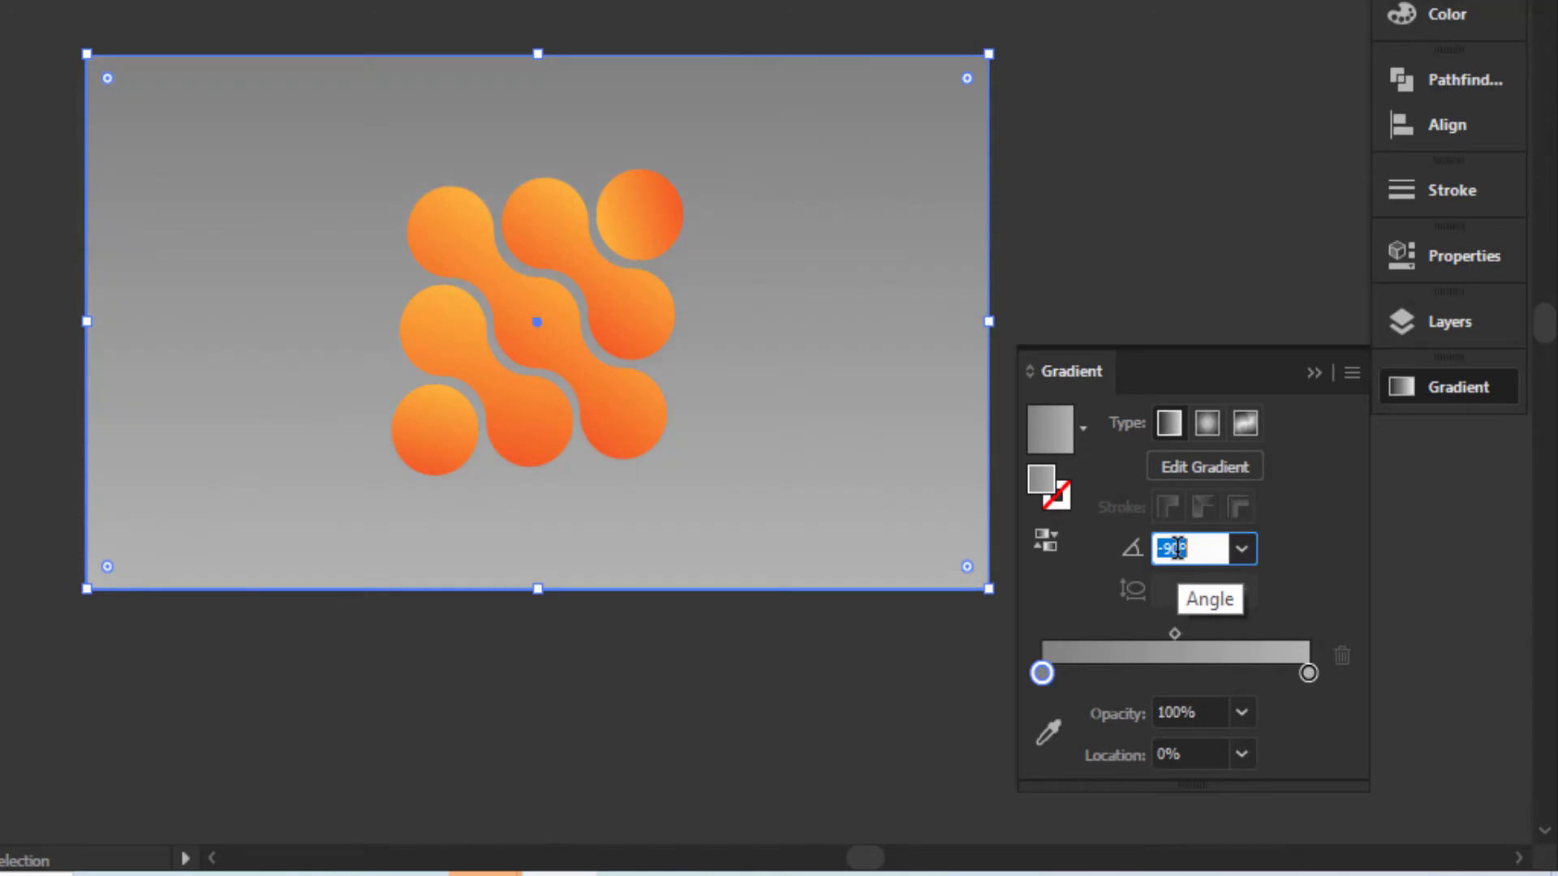